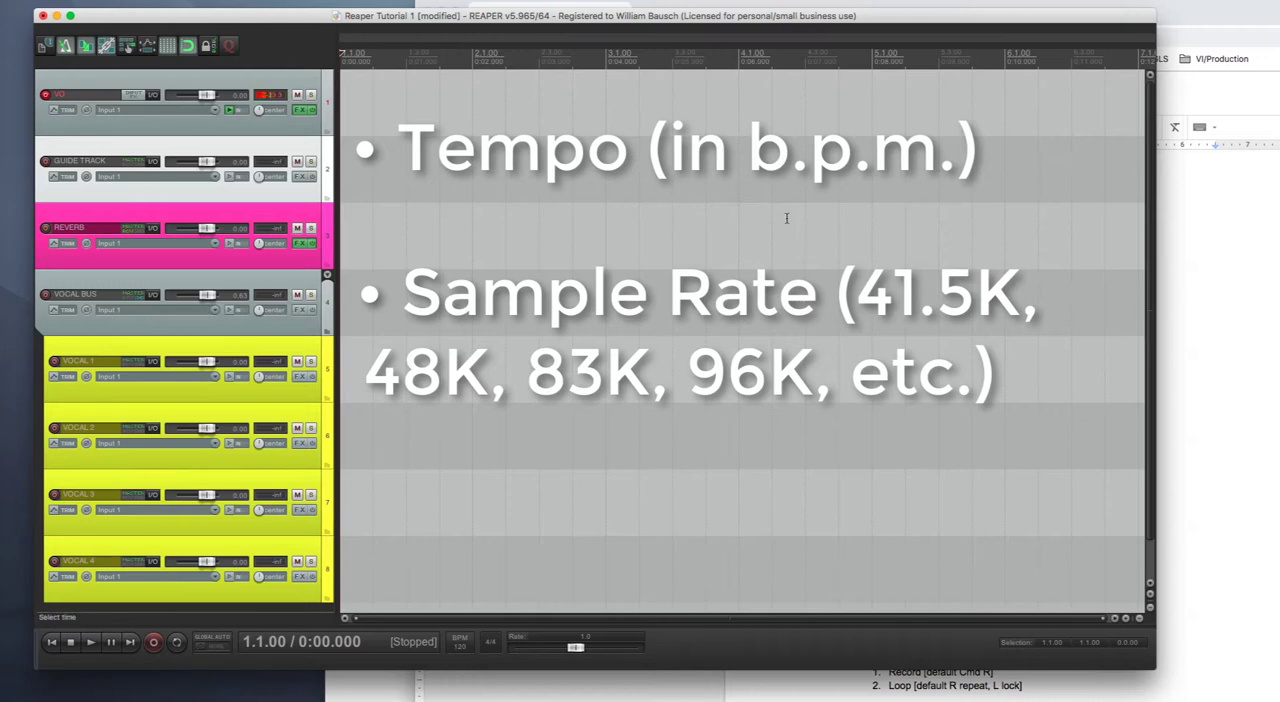
# - Review the audio device's requested sample rate and block size in the preferences
pyautogui.press('super+comma')
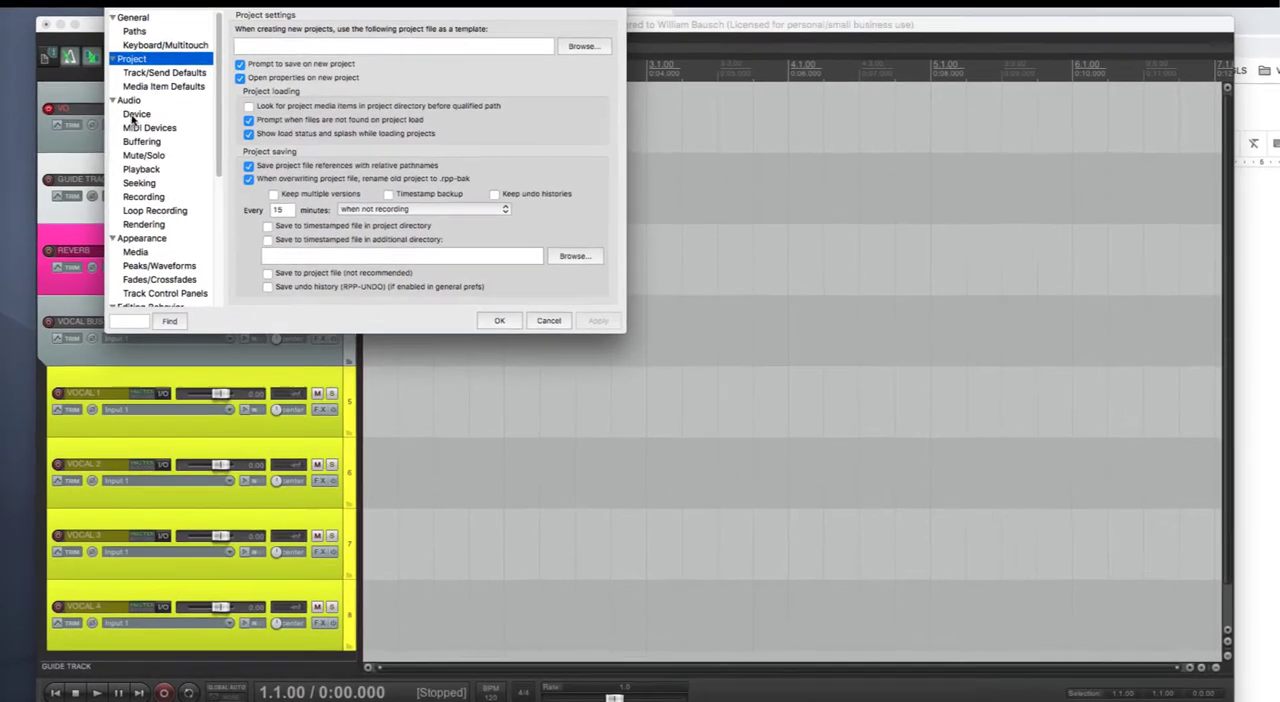
pyautogui.click(128, 99)
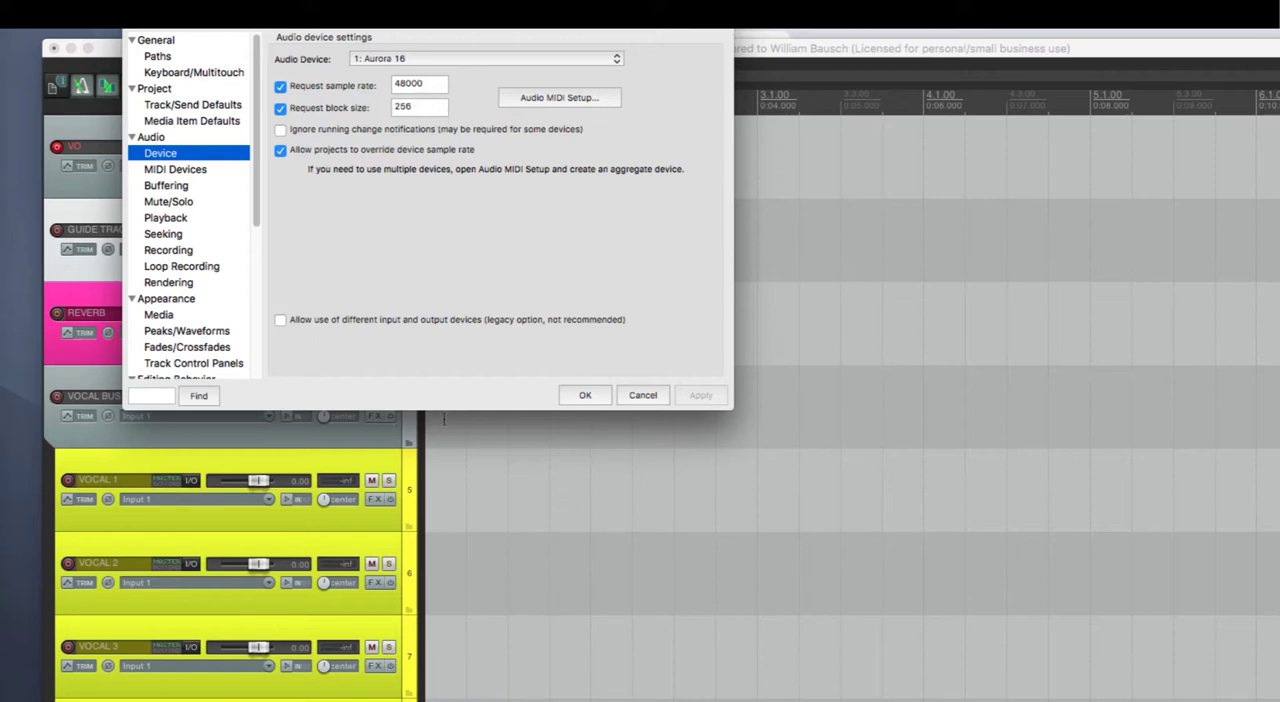
pyautogui.click(587, 396)
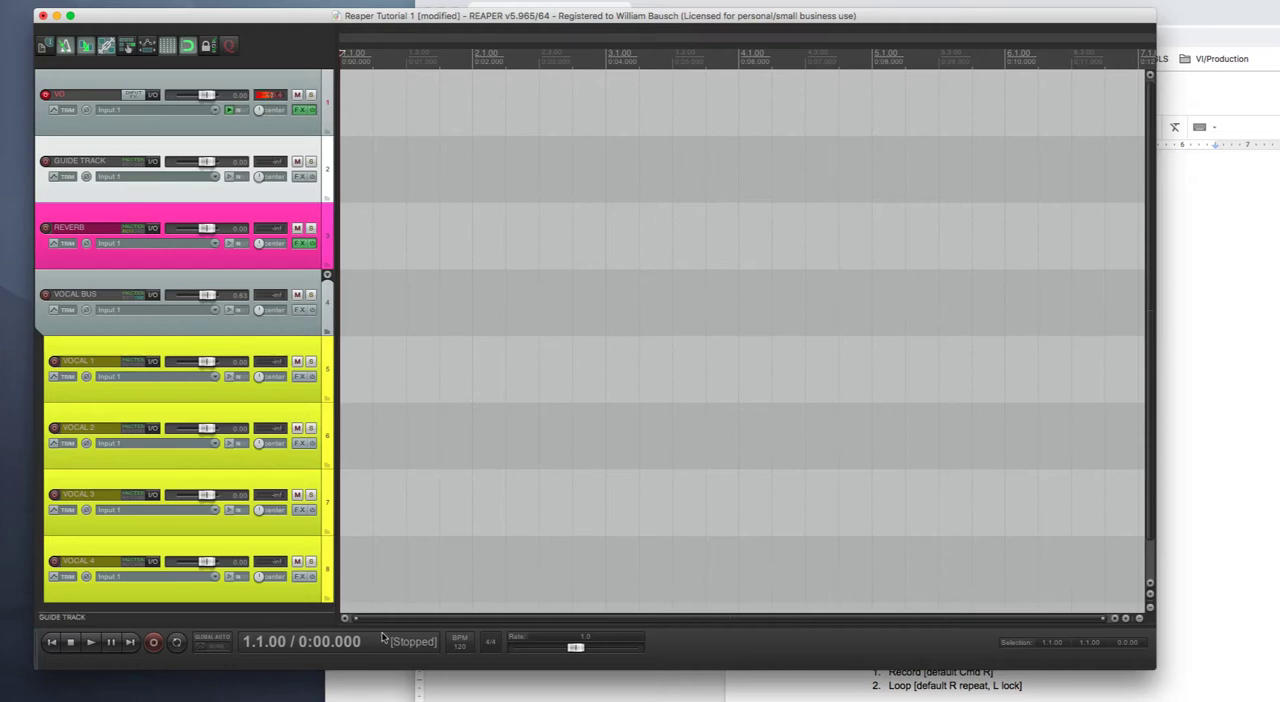
# - Set the project tempo to 114 BPM
pyautogui.click(465, 689)
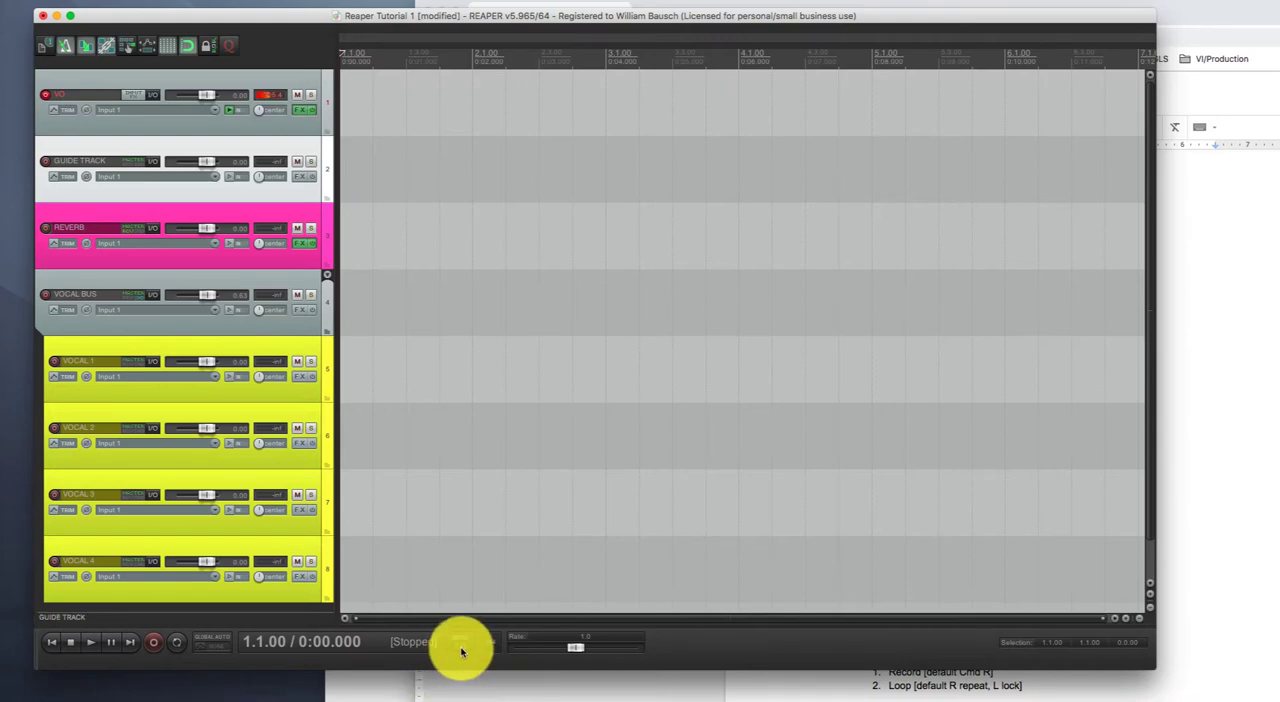
pyautogui.click(459, 647)
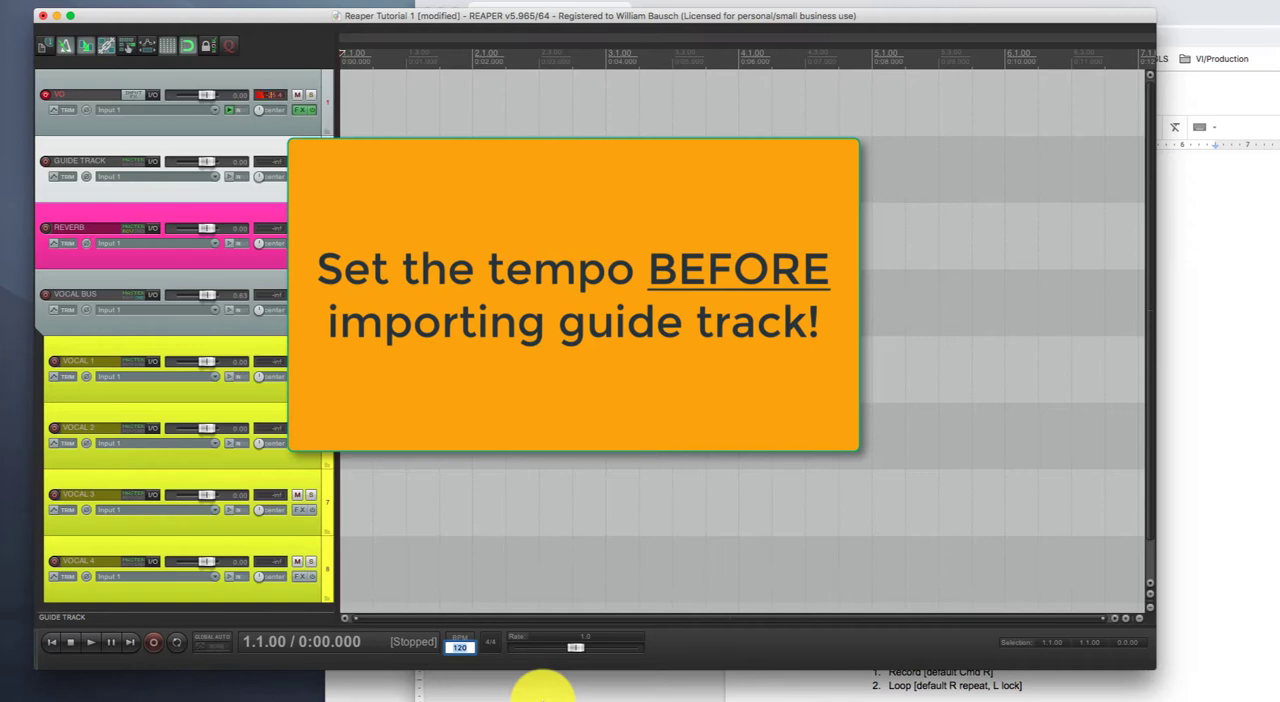
pyautogui.write('114')
pyautogui.press('Return')
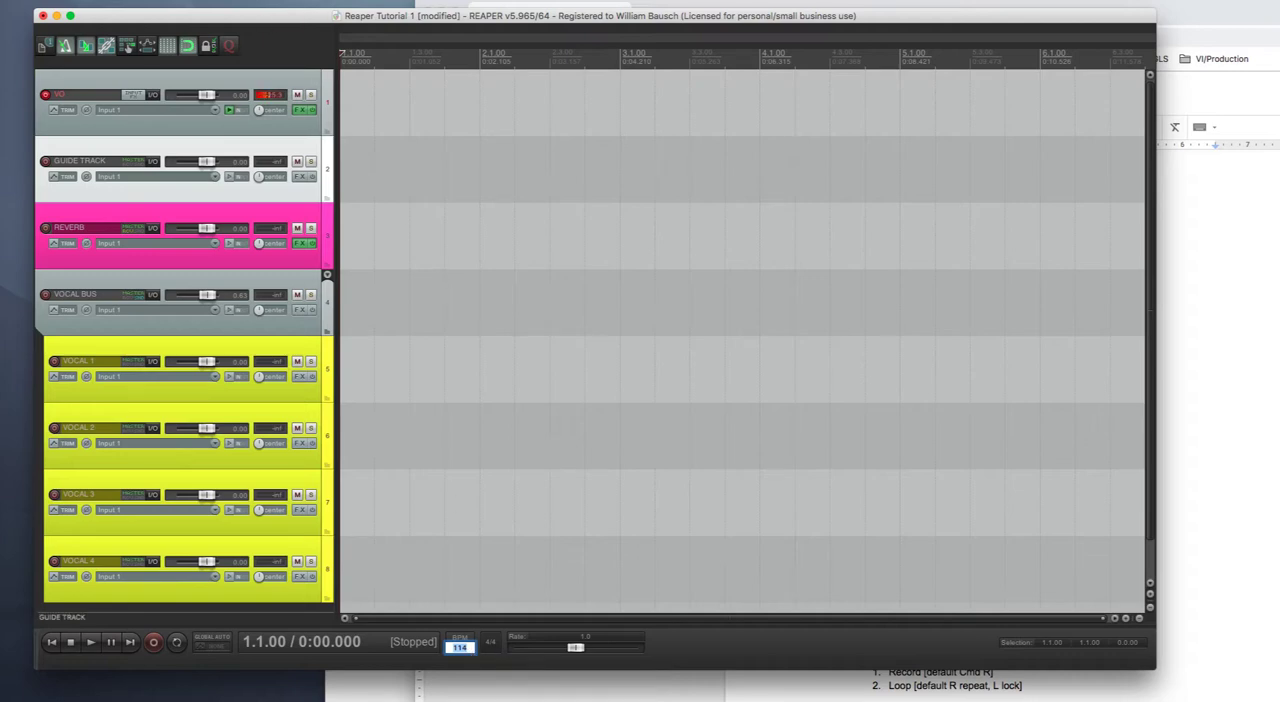
# - Import the media file TUESDAY MORN (1).mp3 from the Storage drive onto the GUIDE TRACK
pyautogui.click(204, 0)
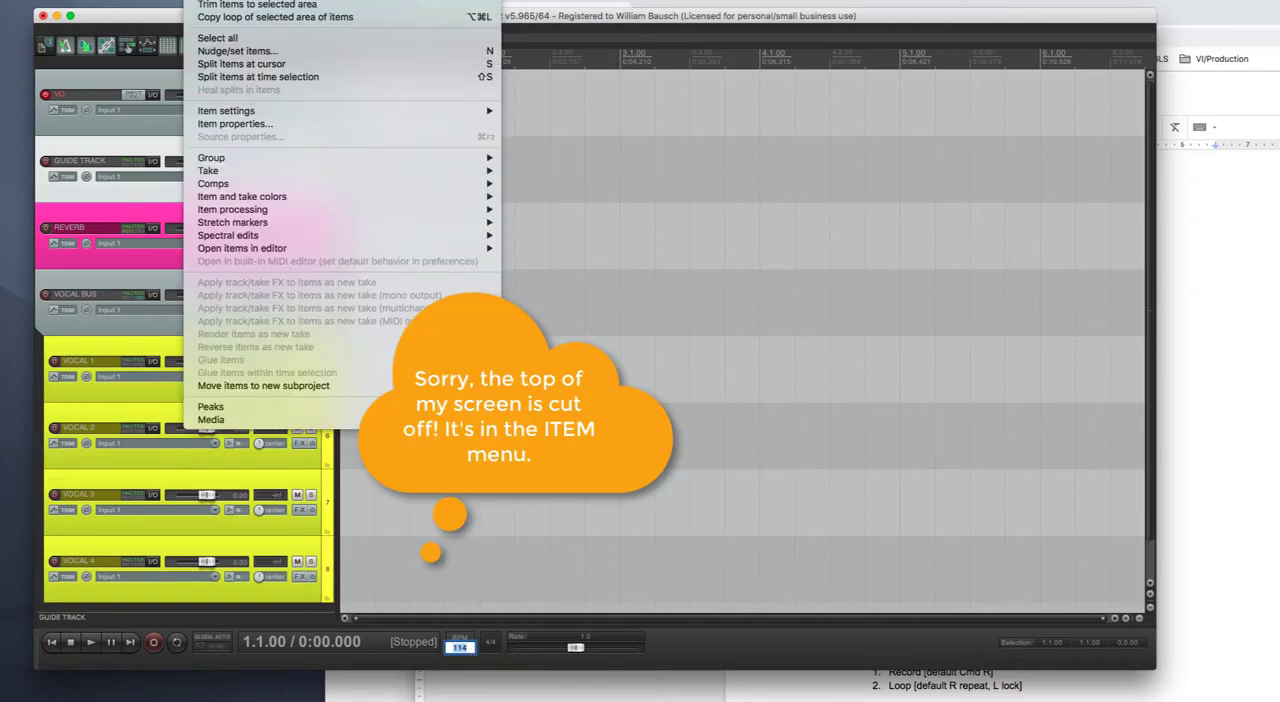
pyautogui.moveTo(165, 0)
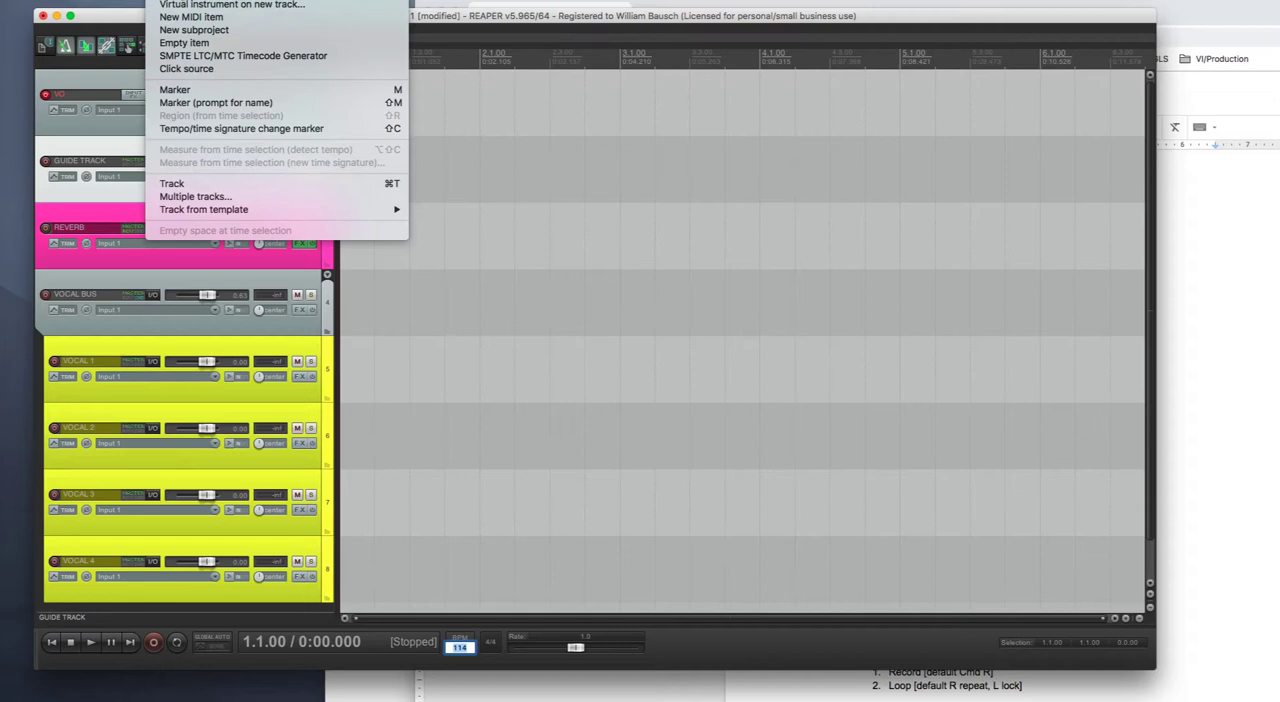
pyautogui.click(187, 0)
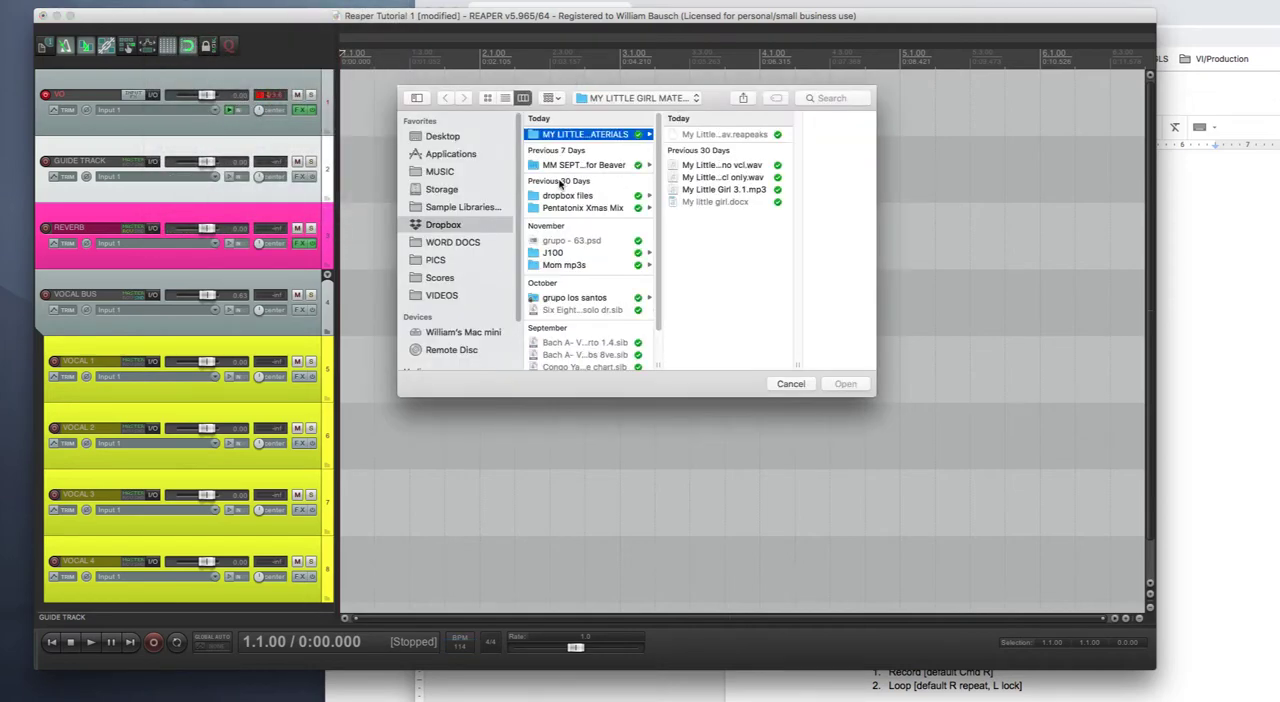
pyautogui.click(439, 190)
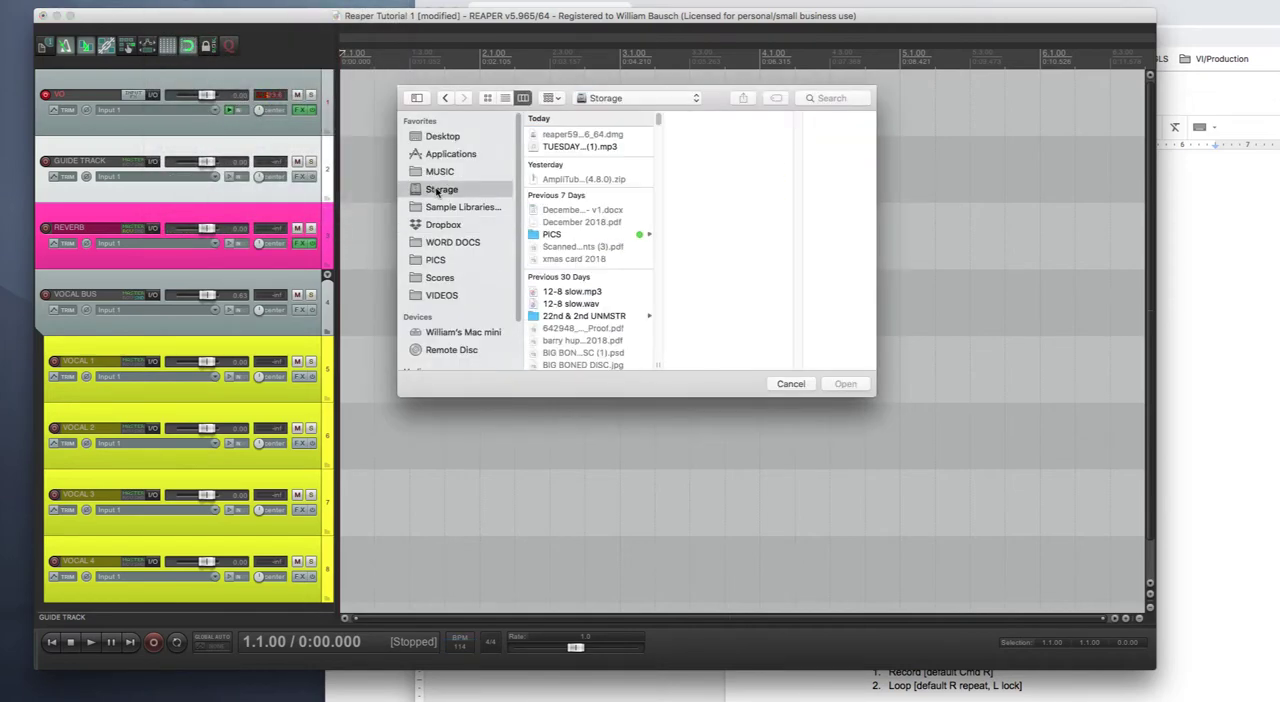
pyautogui.click(574, 149)
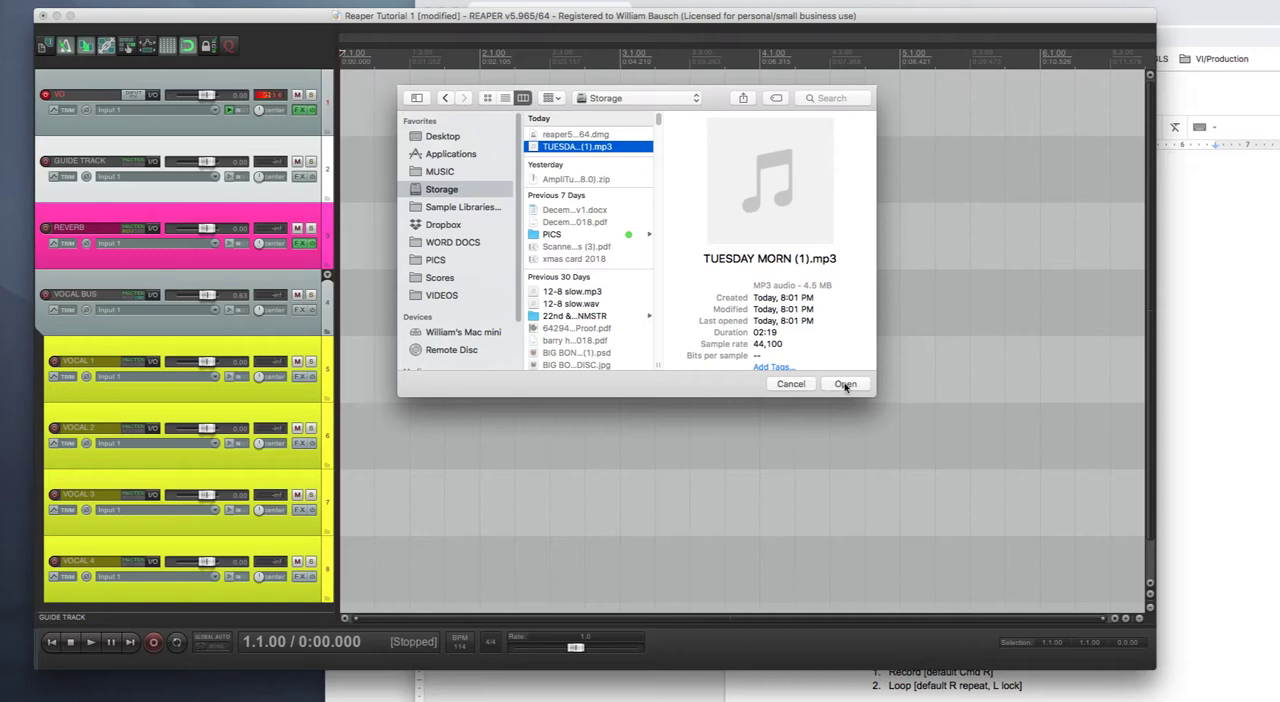
pyautogui.click(845, 384)
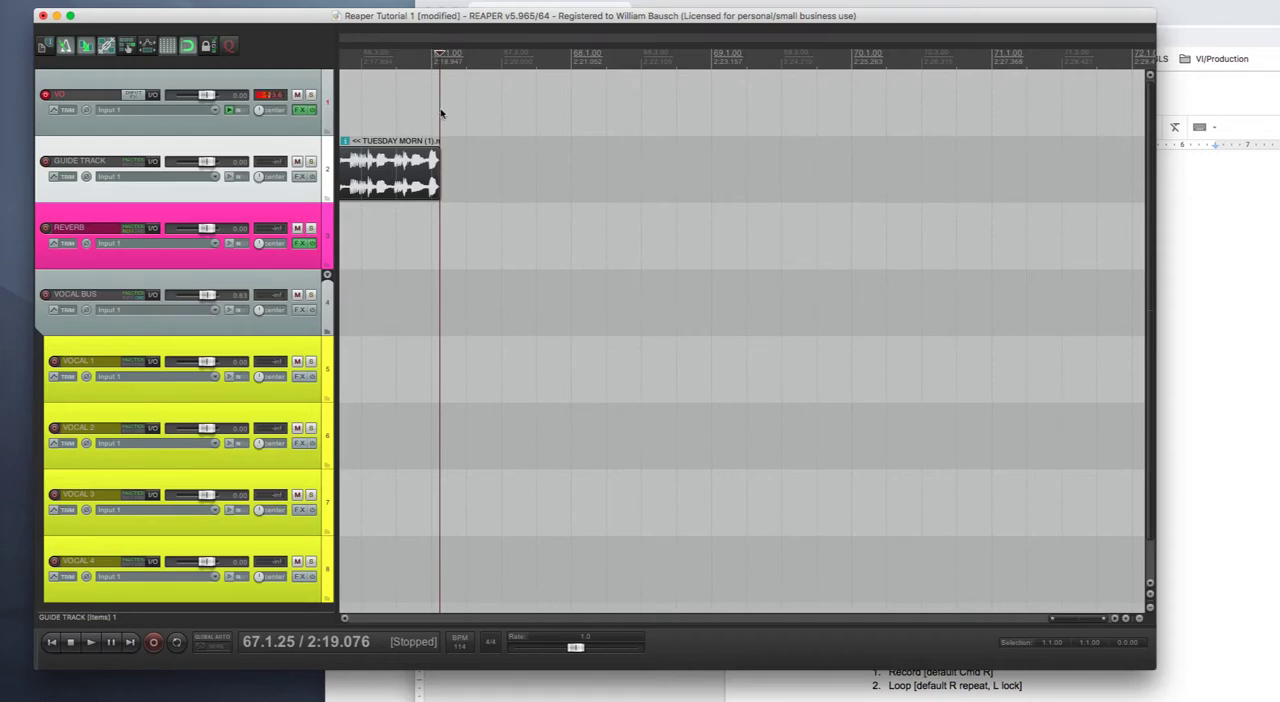
# - Return to the project start and play the imported guide track
pyautogui.click(392, 82)
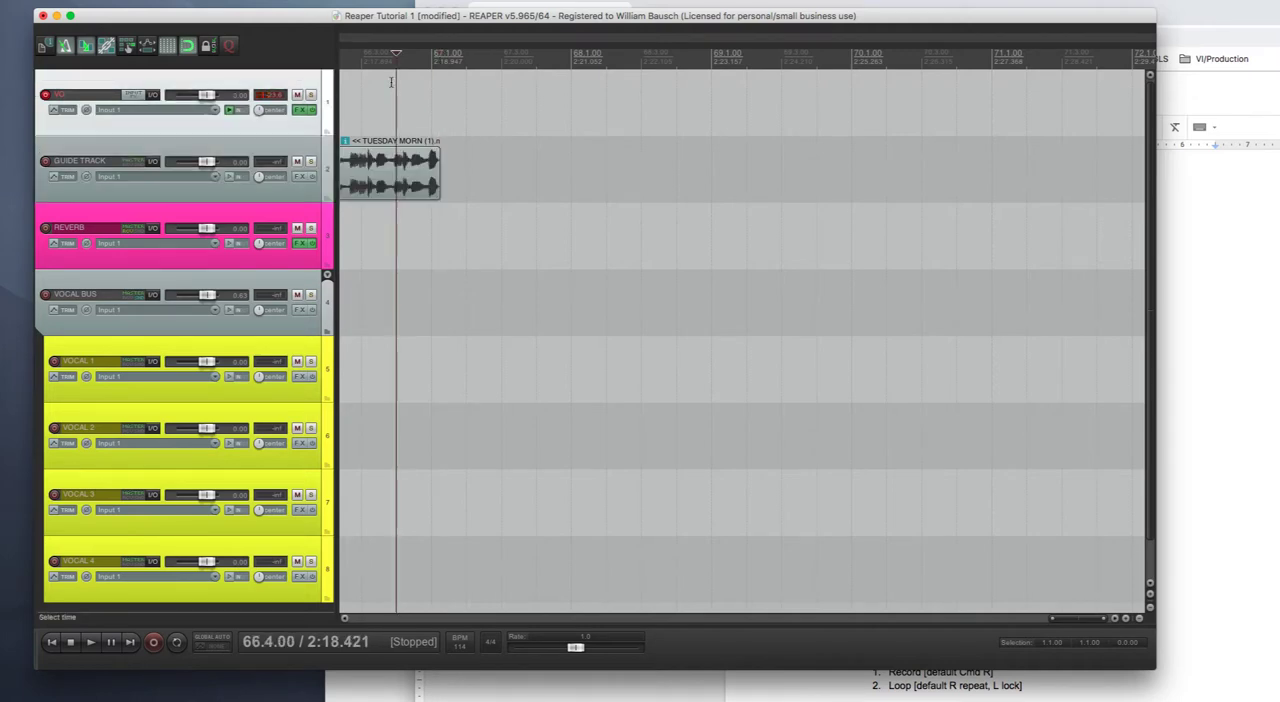
pyautogui.press('Home')
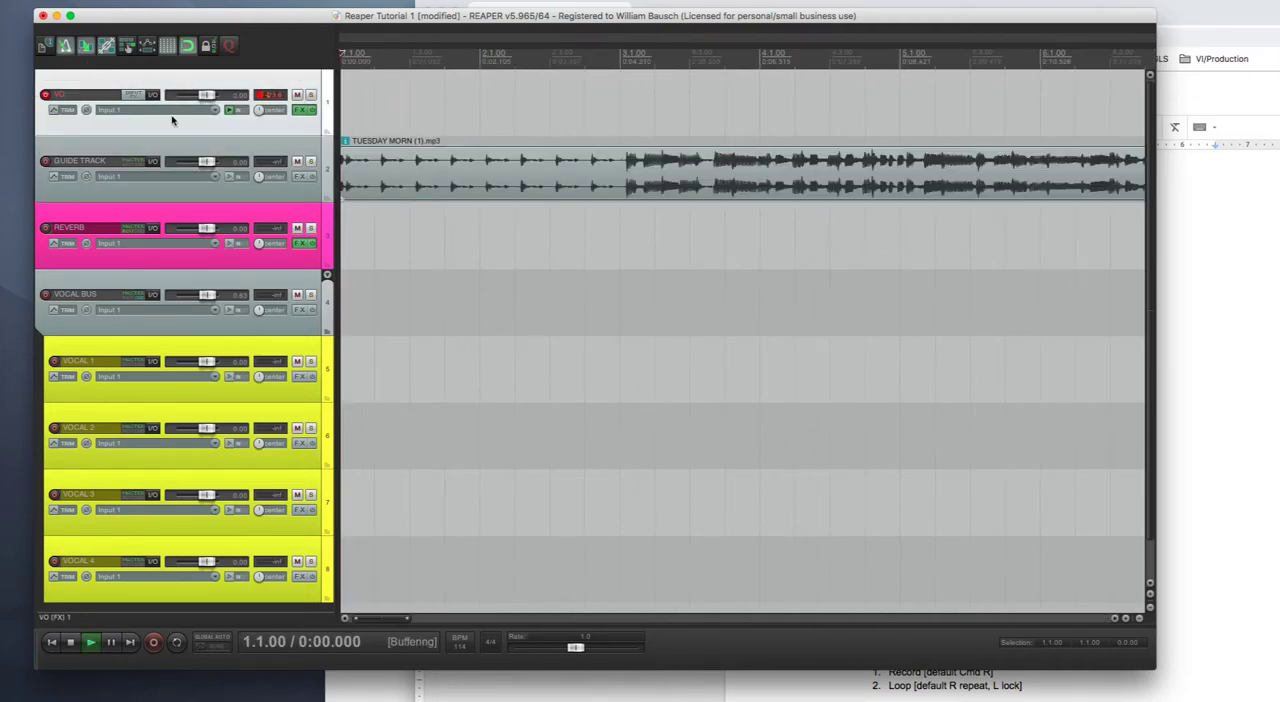
pyautogui.press('space')
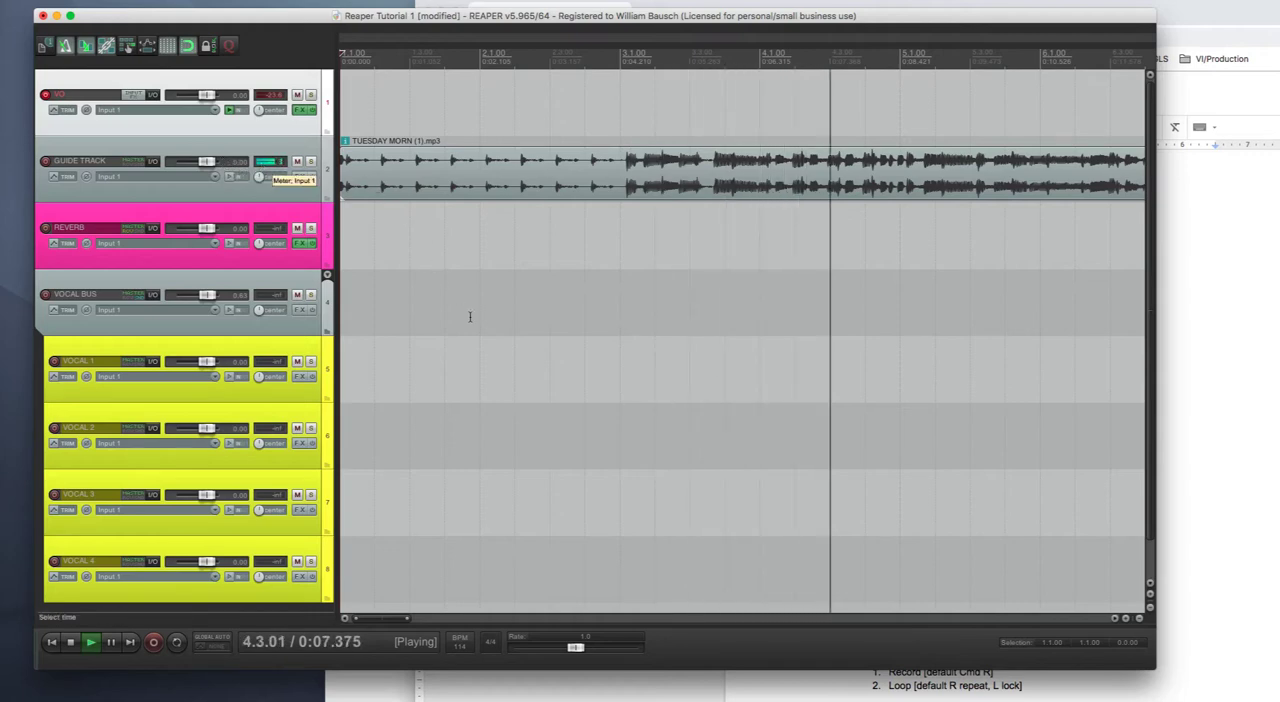
pyautogui.press('space')
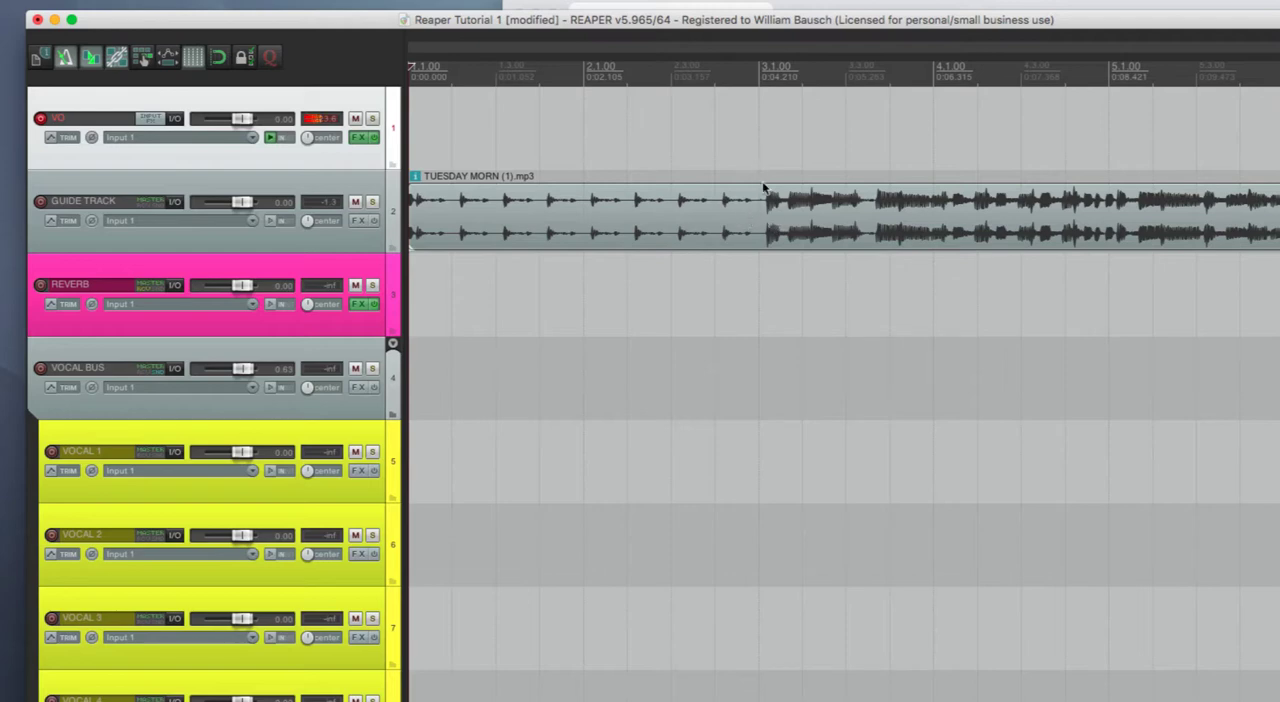
# - Move the TUESDAY MORN item later on the GUIDE TRACK so its first click lines up with 2.1.00
pyautogui.scroll(3, 749, 163)
pyautogui.scroll(2, 812, 199)
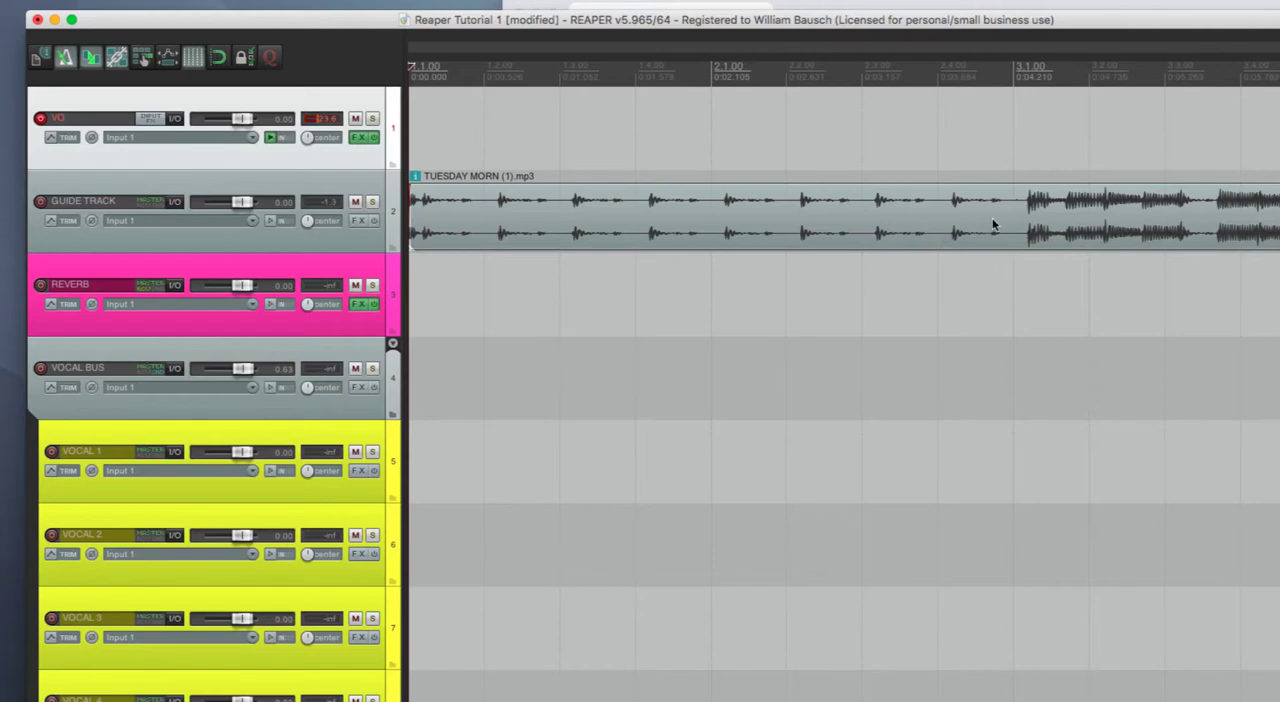
pyautogui.moveTo(983, 228); pyautogui.dragTo(1279, 226)
pyautogui.moveTo(1041, 214); pyautogui.dragTo(1050, 214)
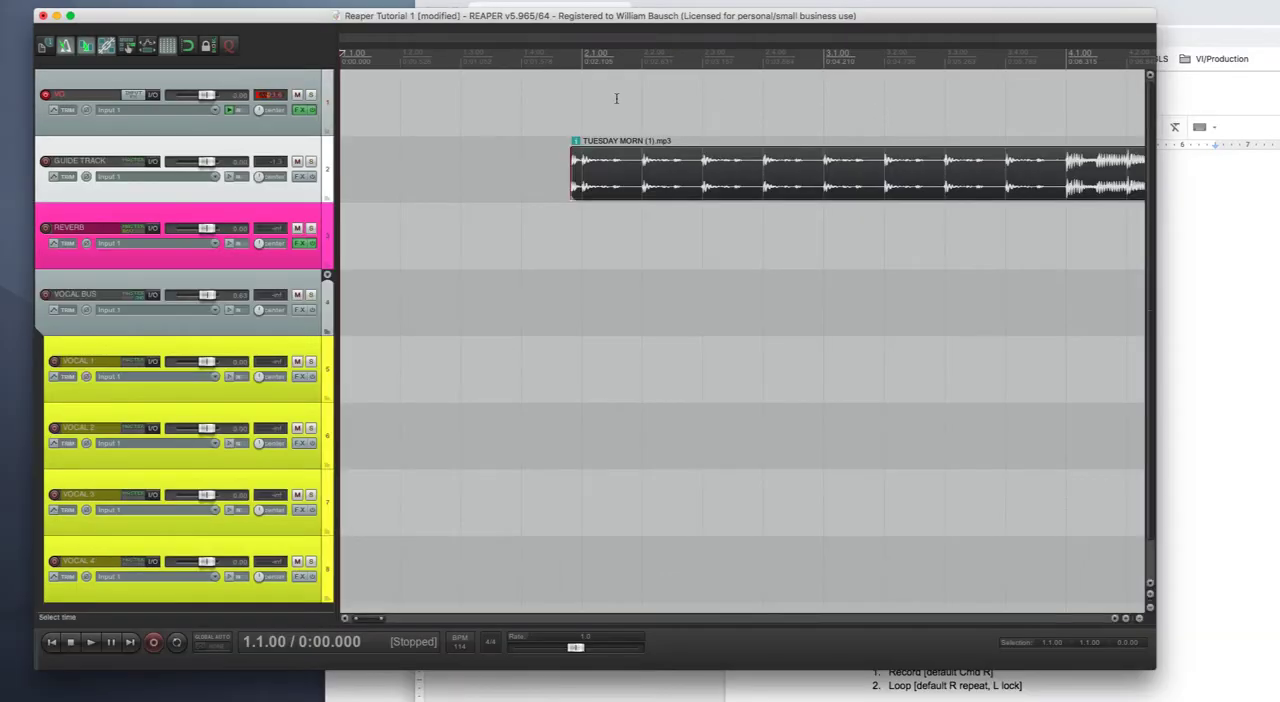
# - Play the aligned guide track against the metronome, and switch the metronome off
pyautogui.press('space')
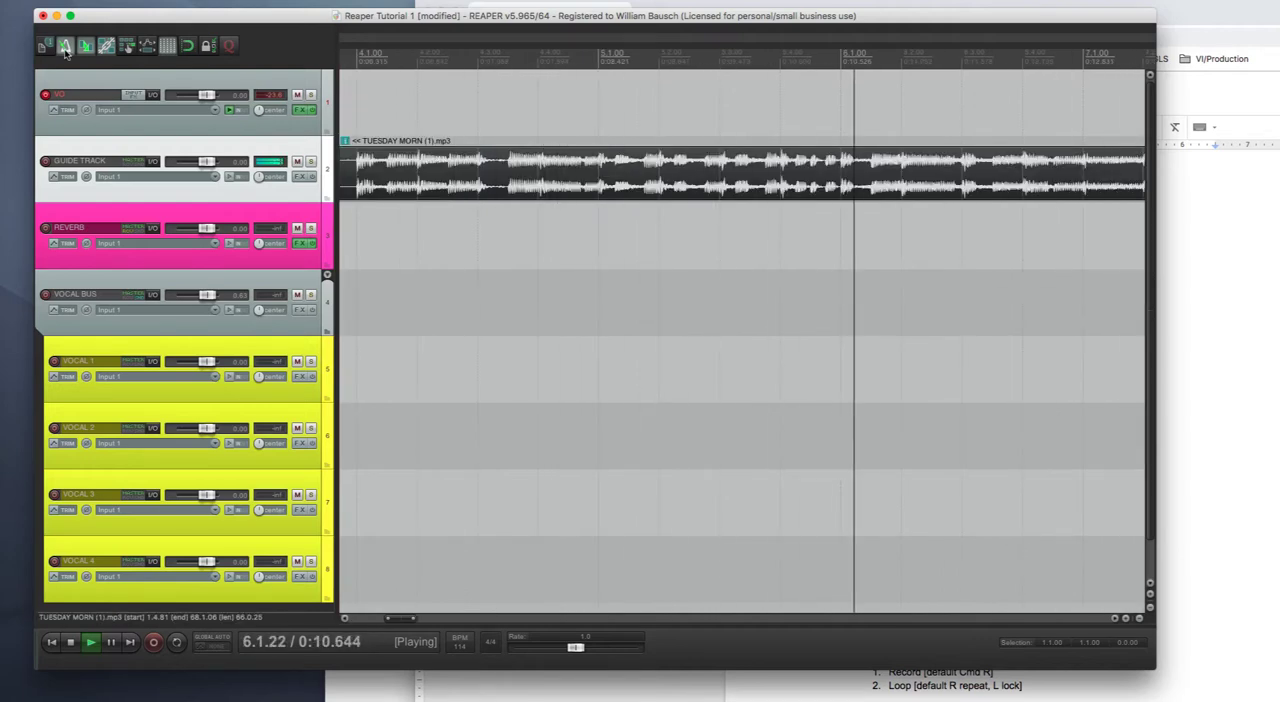
pyautogui.press('space')
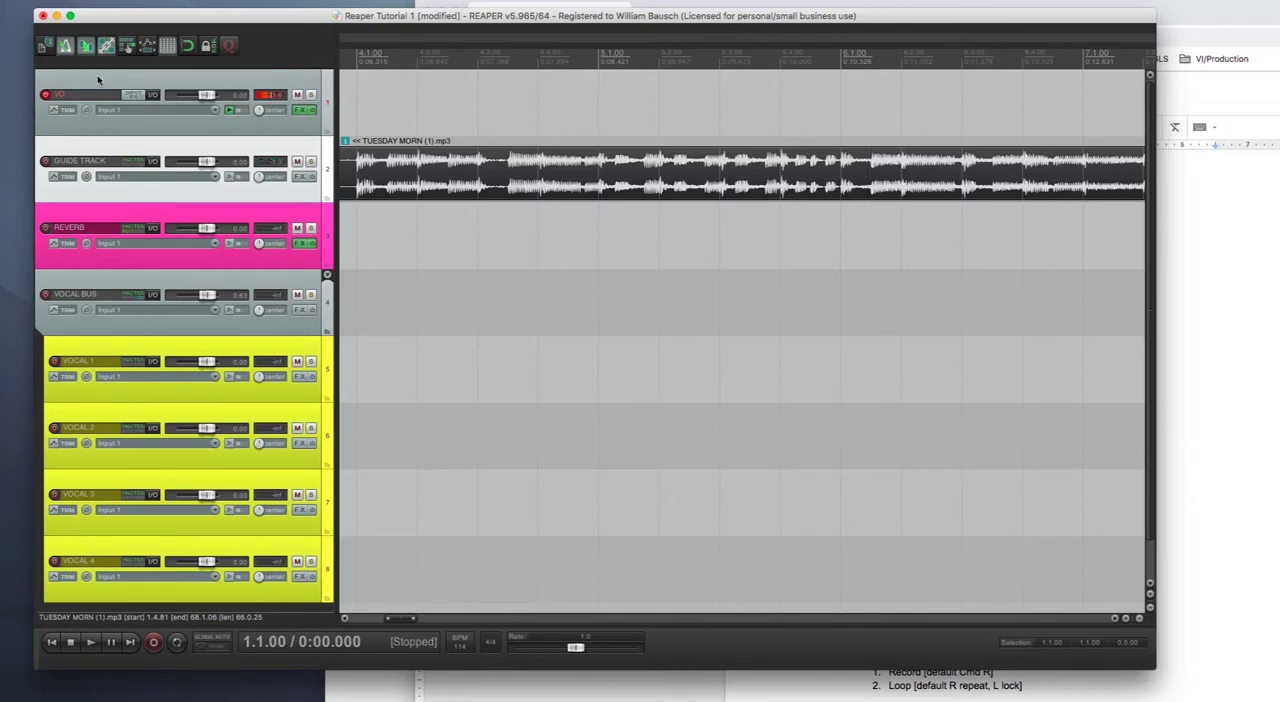
pyautogui.press('ctrl+alt+super+m')
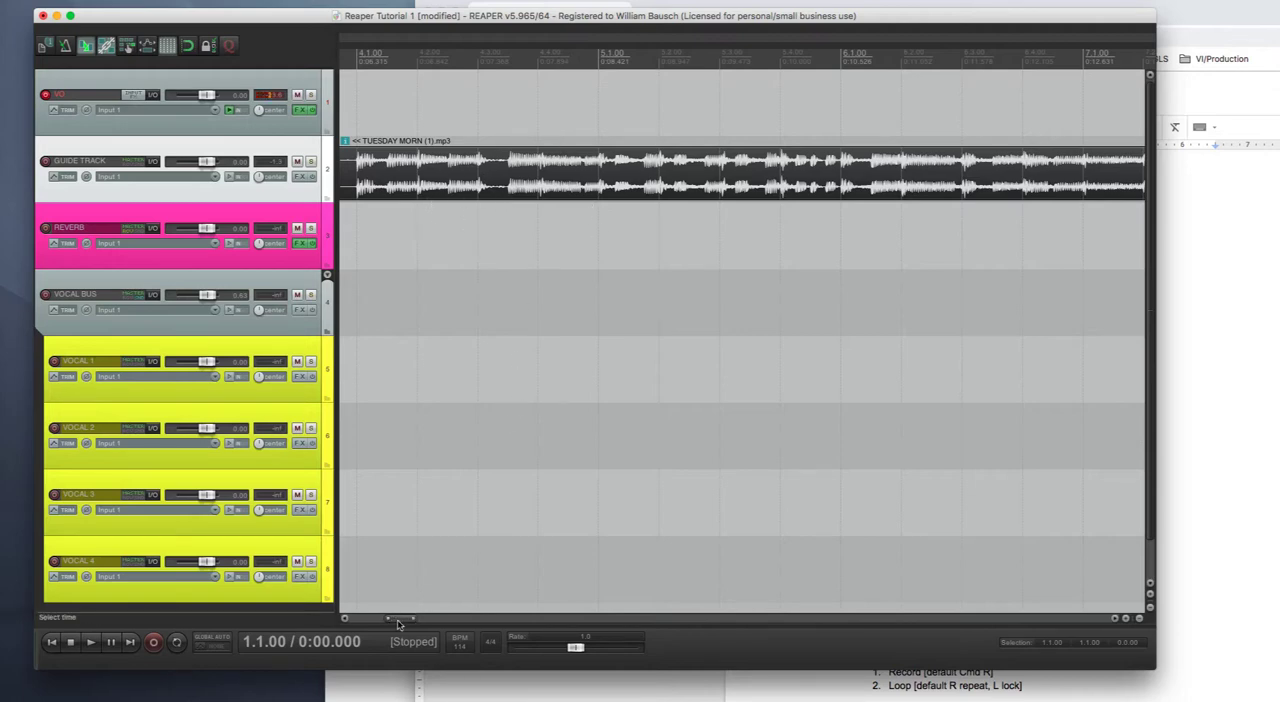
# - Try to move the TUESDAY MORN item back toward the project start
pyautogui.moveTo(402, 620); pyautogui.dragTo(365, 625)
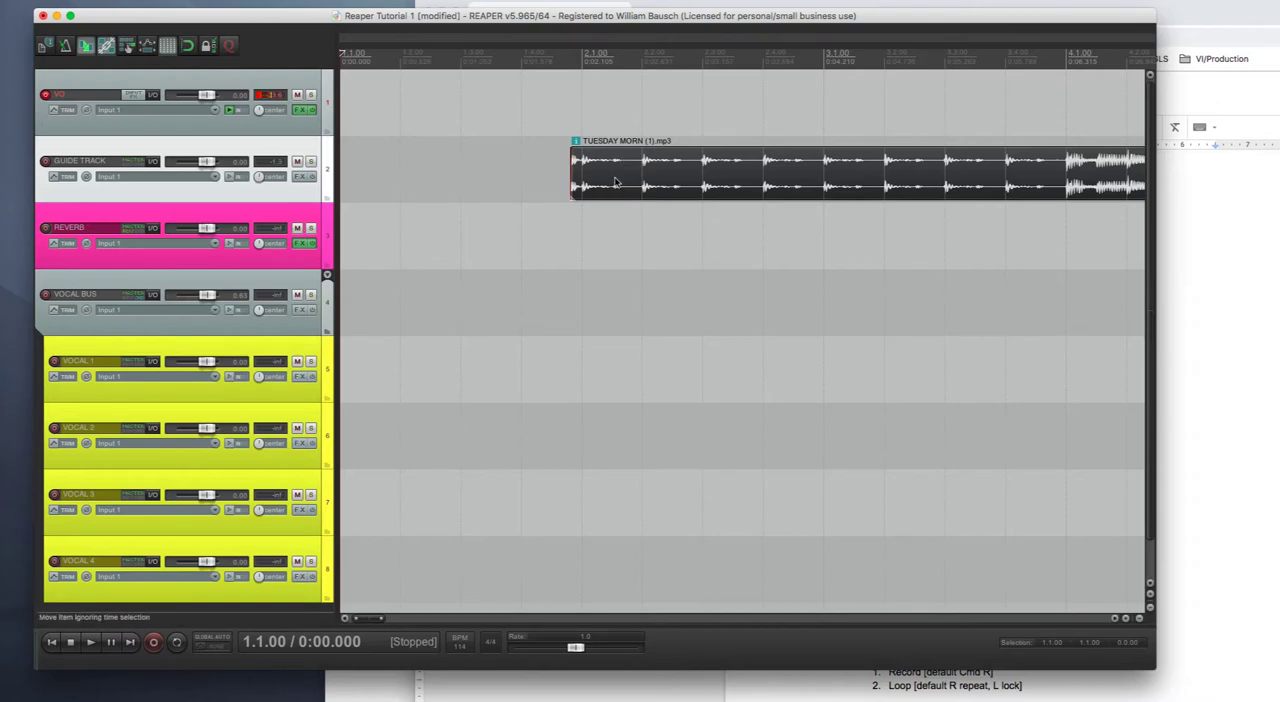
pyautogui.moveTo(615, 181); pyautogui.dragTo(363, 190)
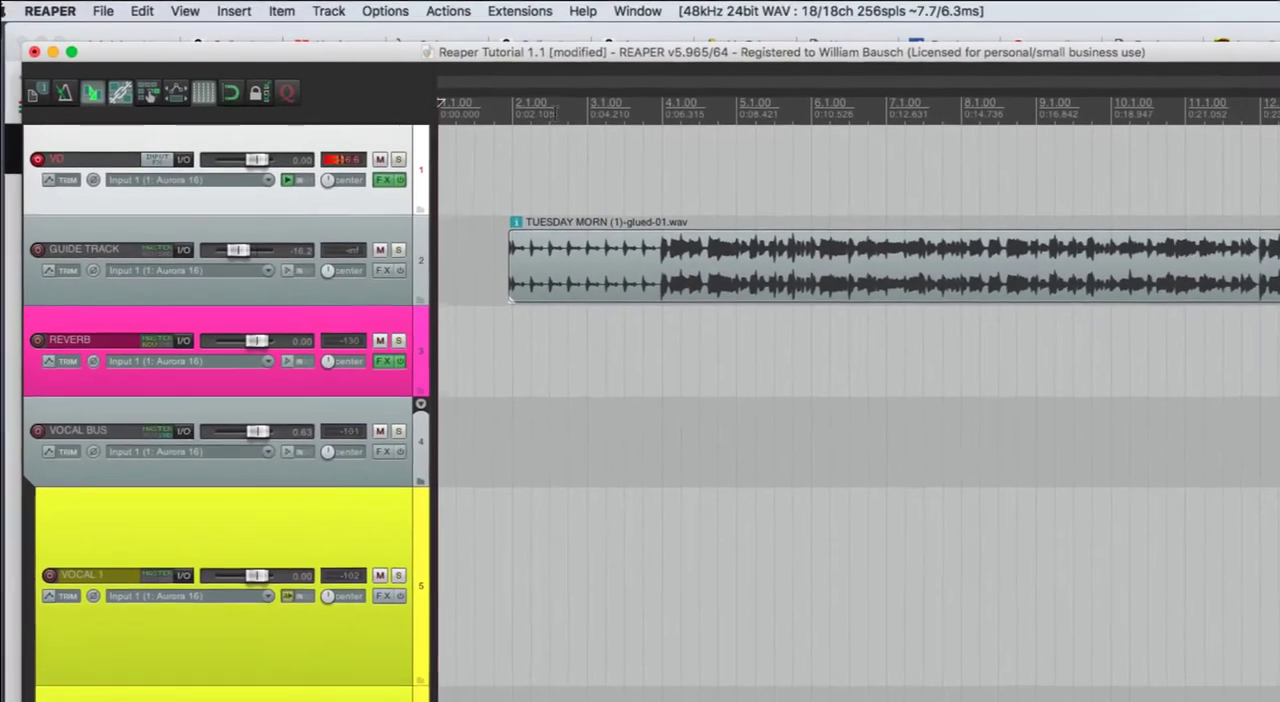
# - Insert a marker on the timeline at measure 3
pyautogui.click(595, 108)
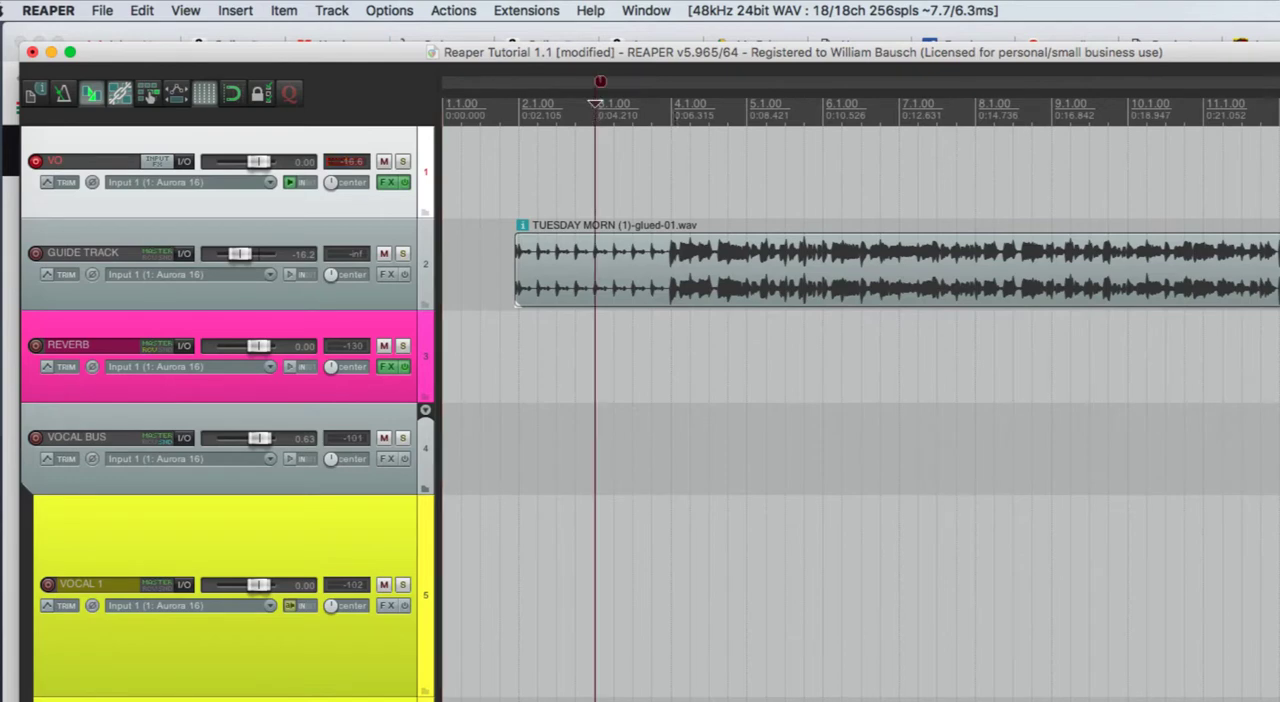
pyautogui.press('m')
pyautogui.moveTo(601, 84)
pyautogui.mouseDown()
pyautogui.moveTo(672, 94)
pyautogui.moveTo(606, 100)
pyautogui.moveTo(601, 88)
pyautogui.mouseUp()
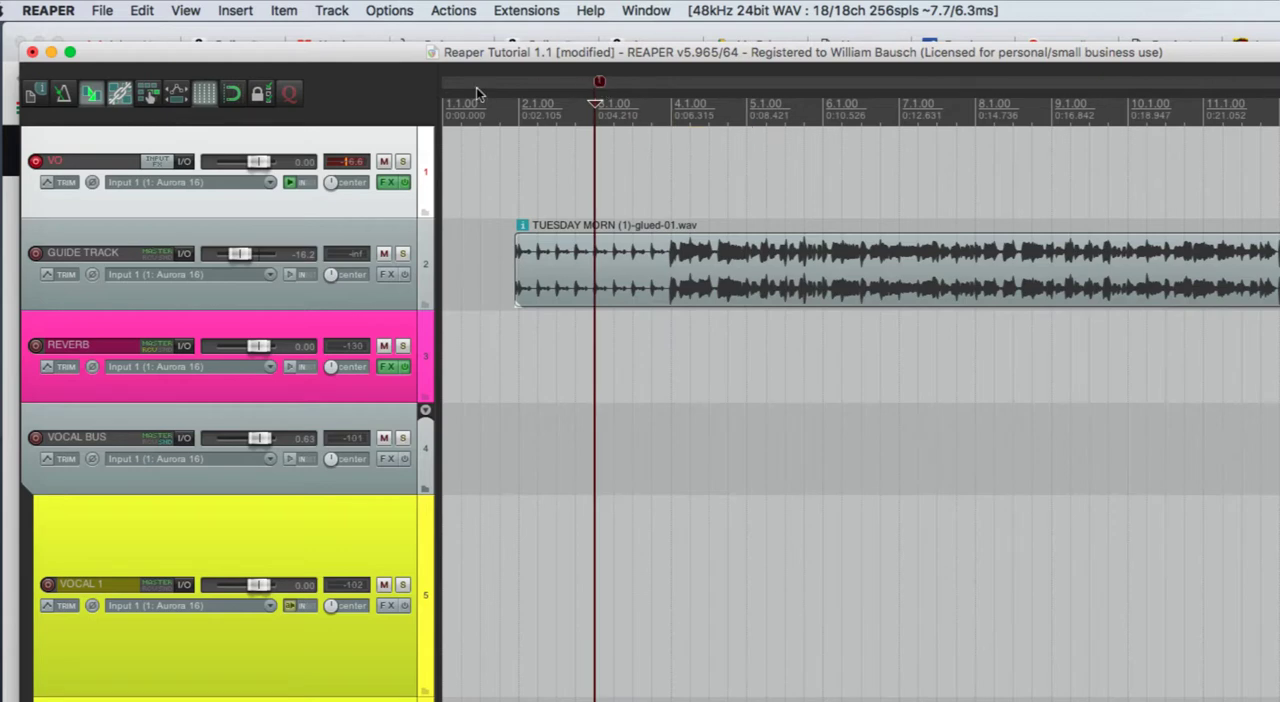
# - Enable snapping and move the marker one beat earlier, to beat 4 of measure 2
pyautogui.click(234, 96)
pyautogui.moveTo(599, 84)
pyautogui.mouseDown()
pyautogui.moveTo(675, 93)
pyautogui.moveTo(580, 86)
pyautogui.mouseUp()
pyautogui.click(581, 85)
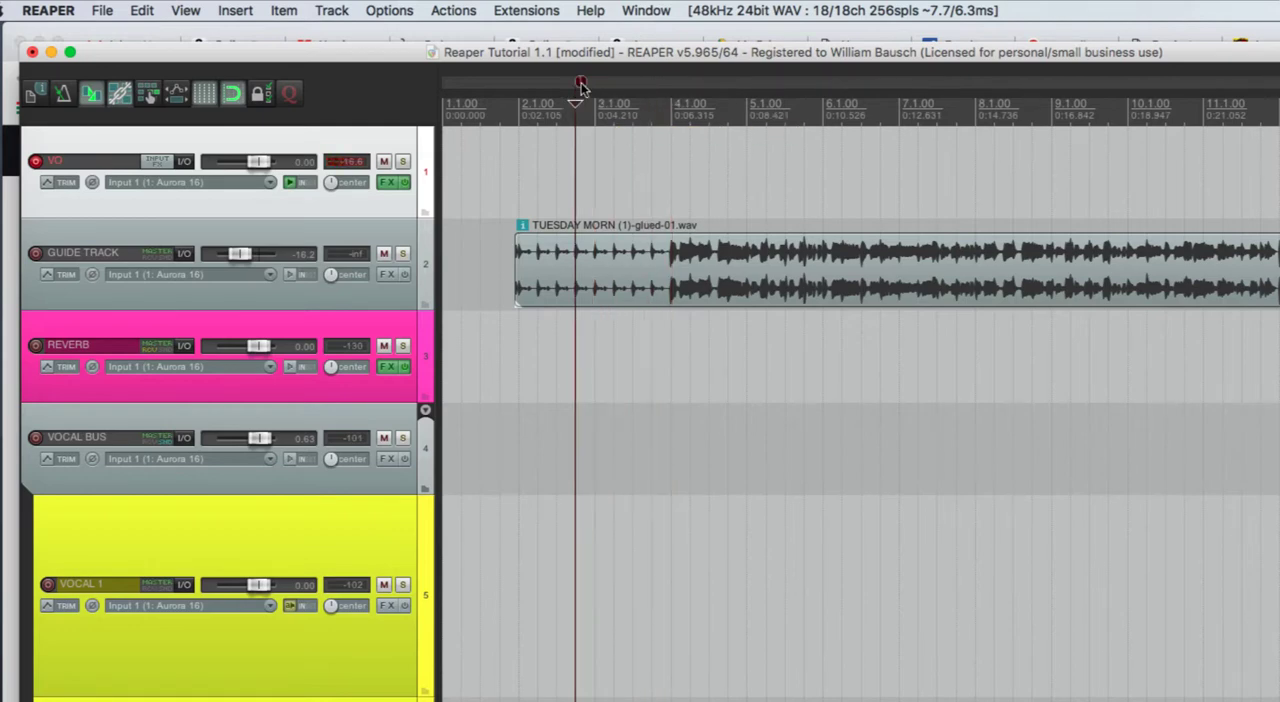
# - Remove the marker from beat 4 of measure 2
pyautogui.rightClick(581, 85)
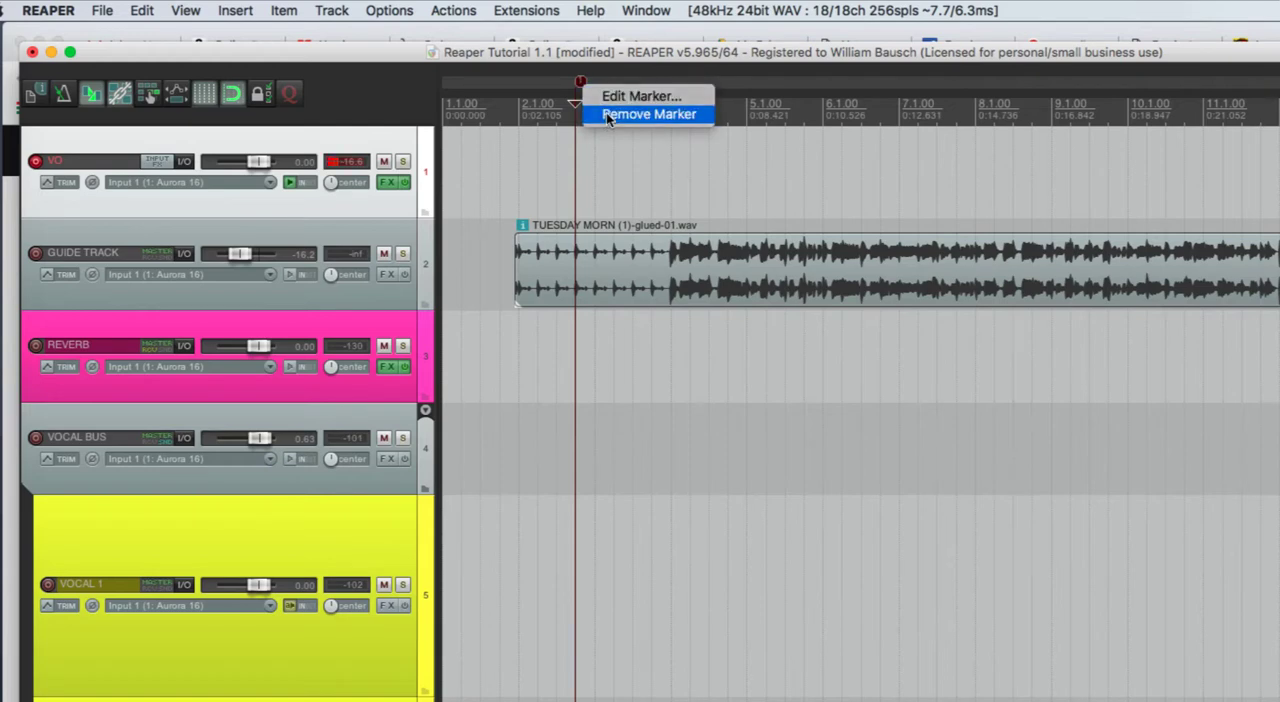
pyautogui.click(609, 117)
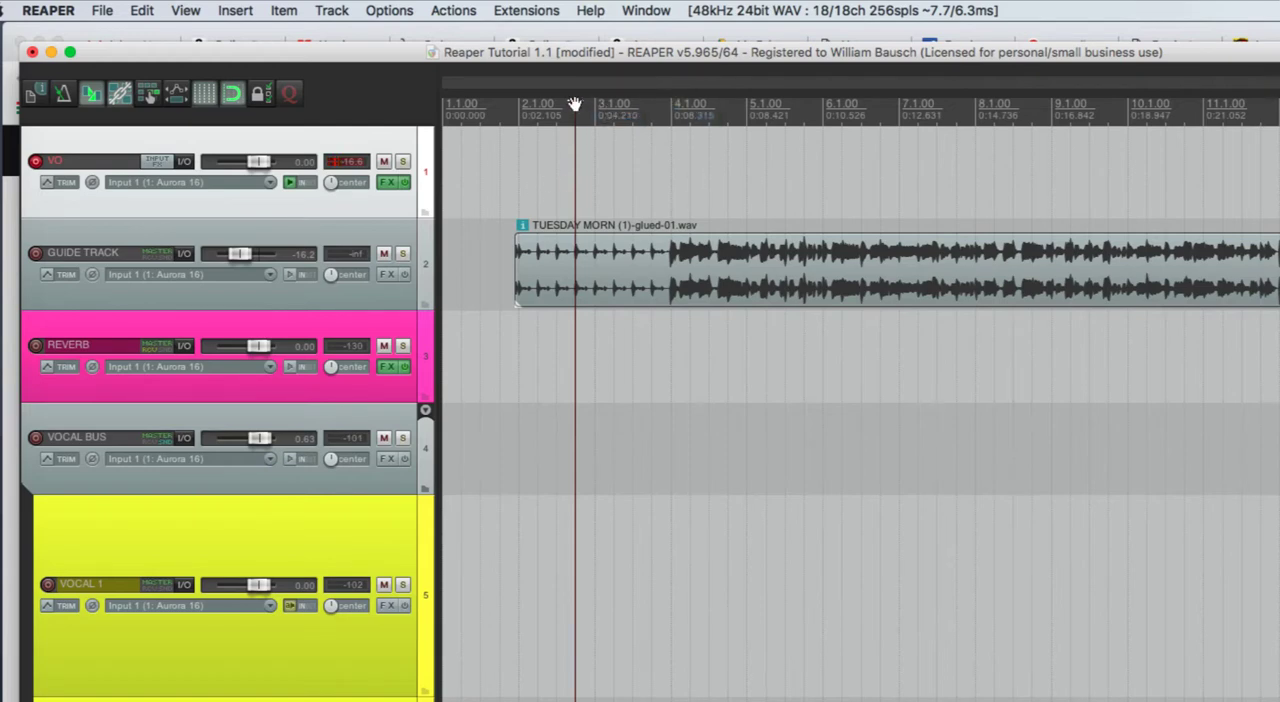
# - Play the guide track from beat 4 of measure 2 and drop markers at measures 4 and 8 during playback
pyautogui.moveTo(575, 106)
pyautogui.mouseDown()
pyautogui.moveTo(626, 120)
pyautogui.moveTo(551, 116)
pyautogui.moveTo(577, 106)
pyautogui.mouseUp()
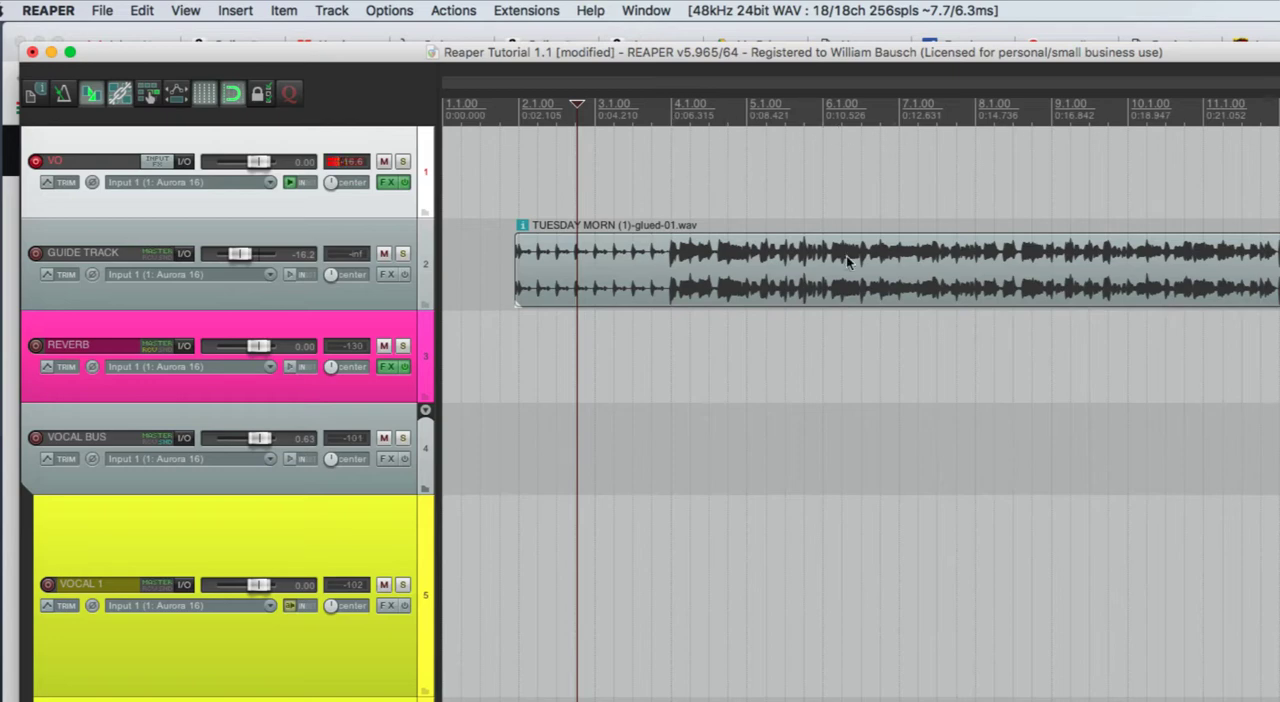
pyautogui.press('space')
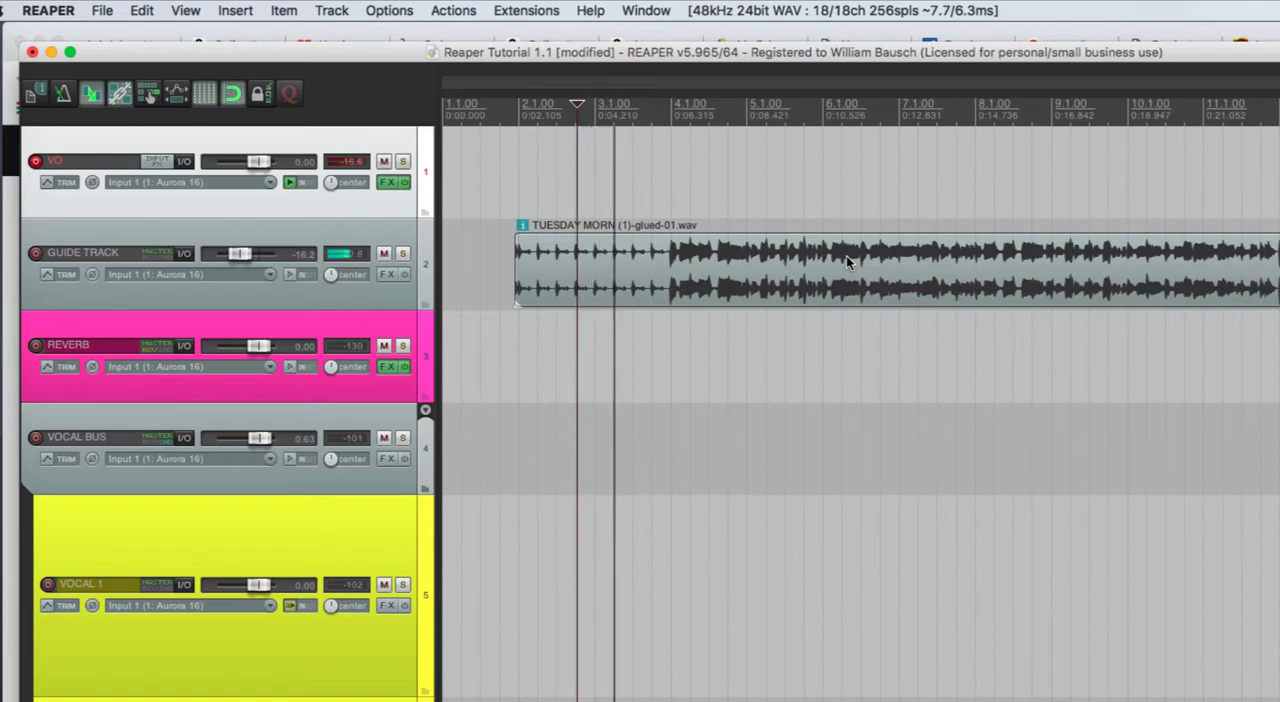
pyautogui.press('m')
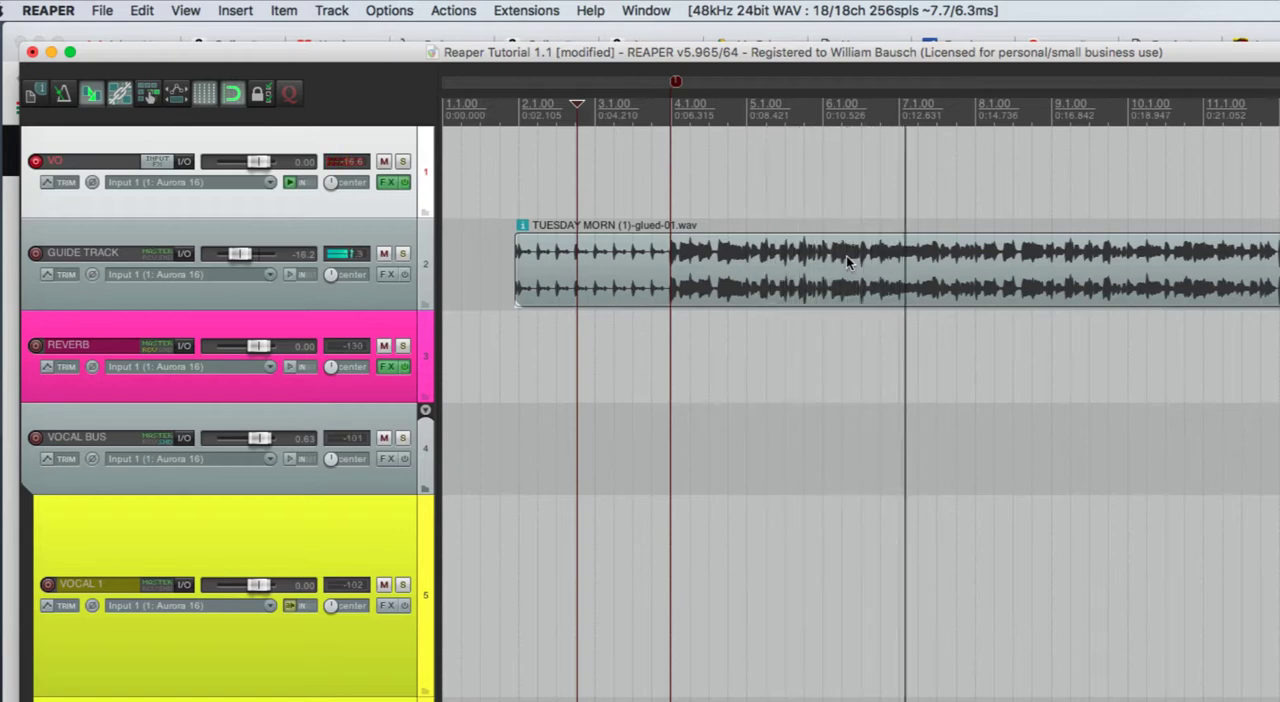
pyautogui.press('m')
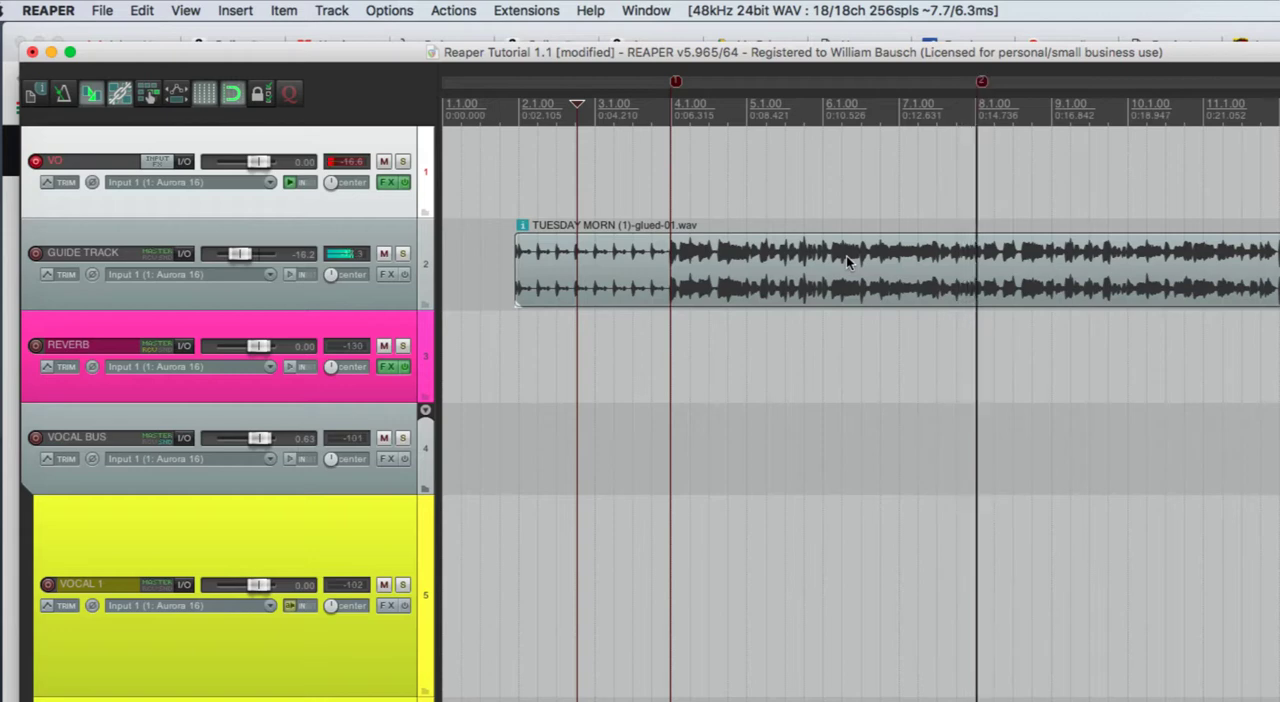
pyautogui.press('space')
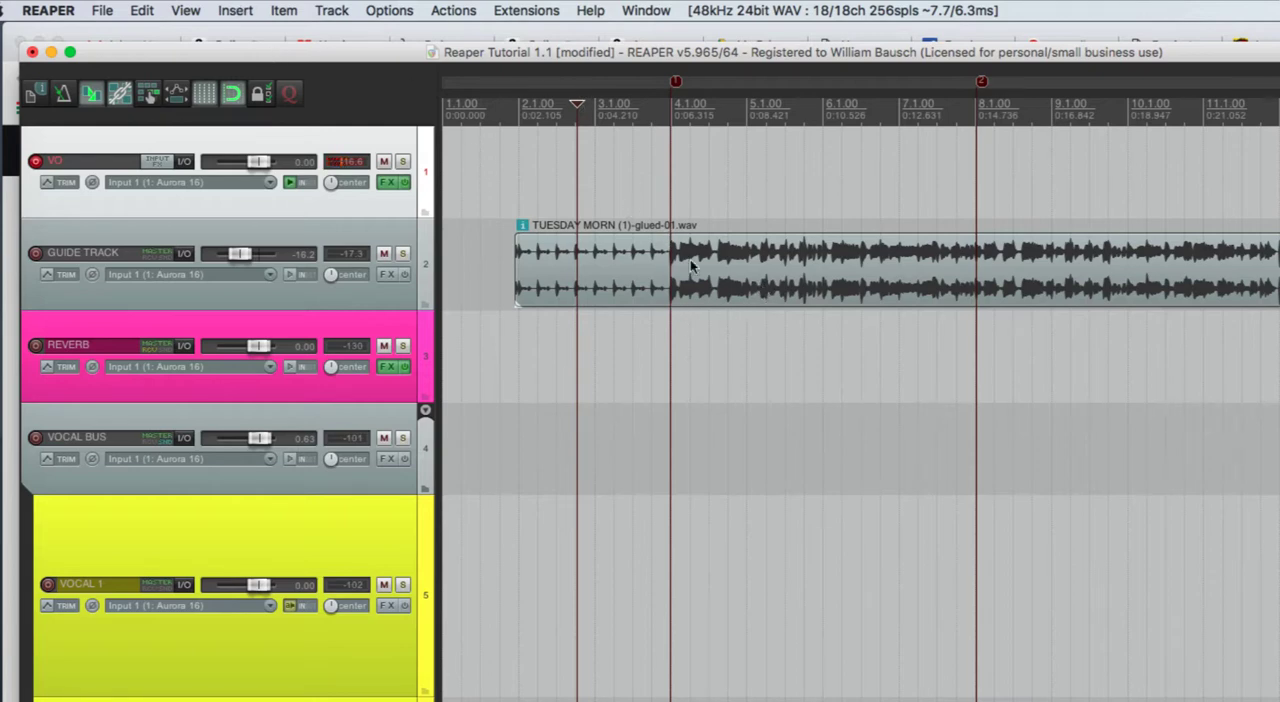
# - Select the guide track item and move the edit cursor to the first marker at measure 4
pyautogui.click(707, 291)
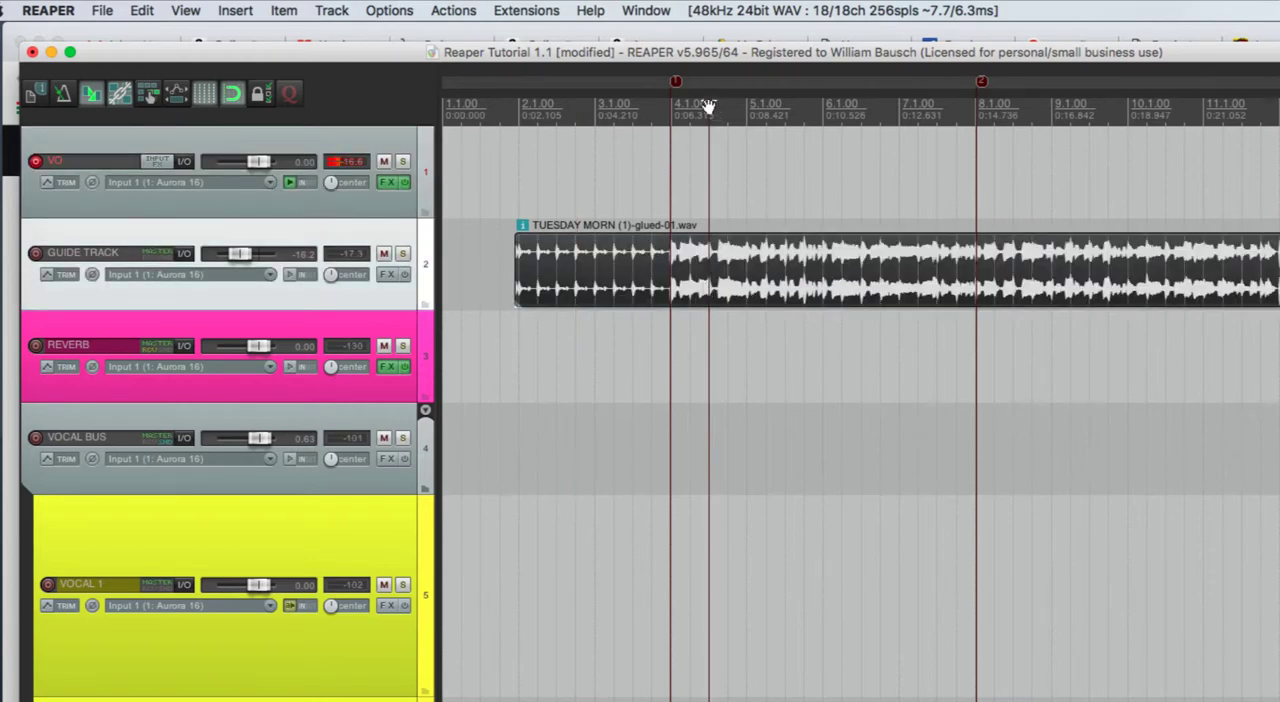
pyautogui.moveTo(709, 106); pyautogui.dragTo(671, 106)
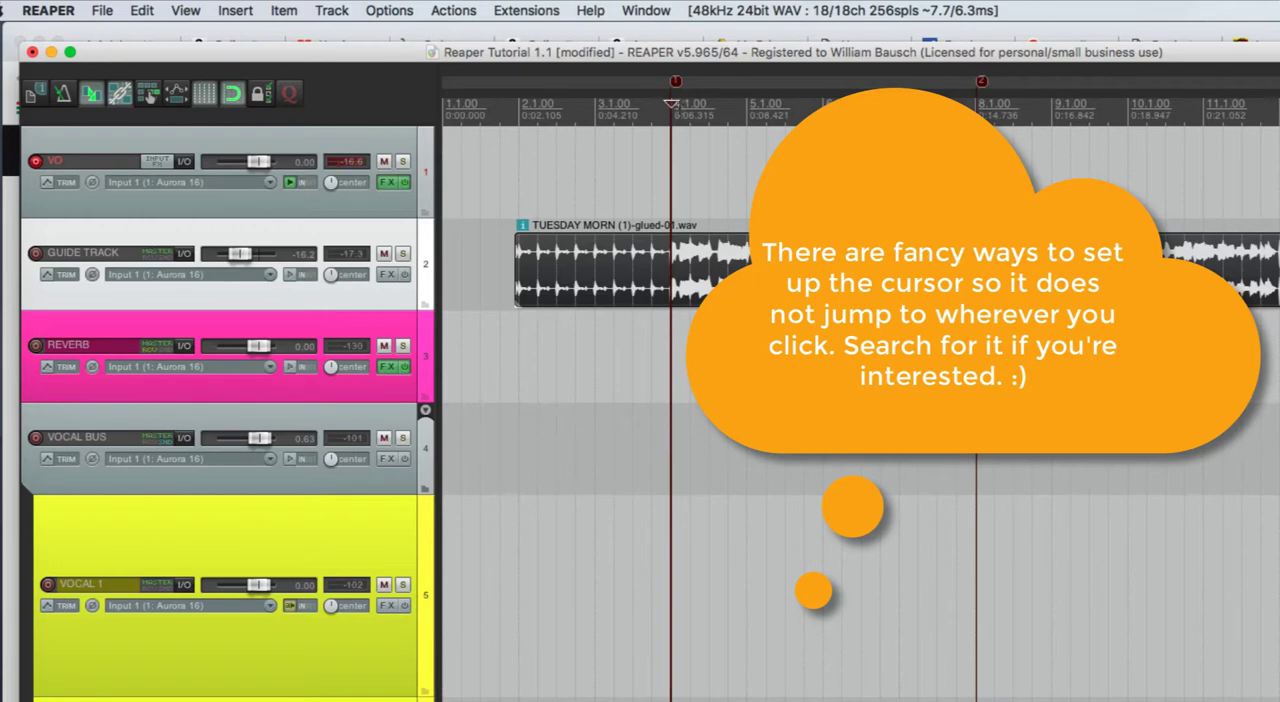
# - Split the guide track item at the first marker, at measure 4
pyautogui.click(800, 350)
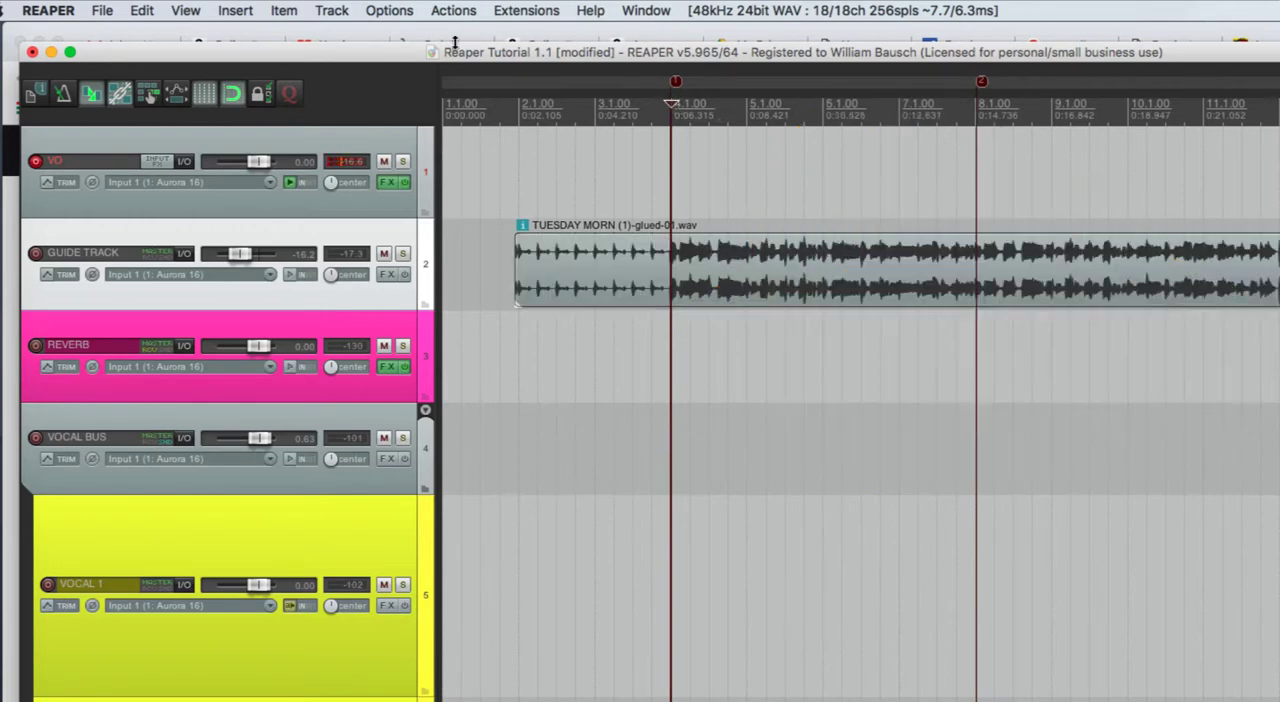
pyautogui.click(715, 290)
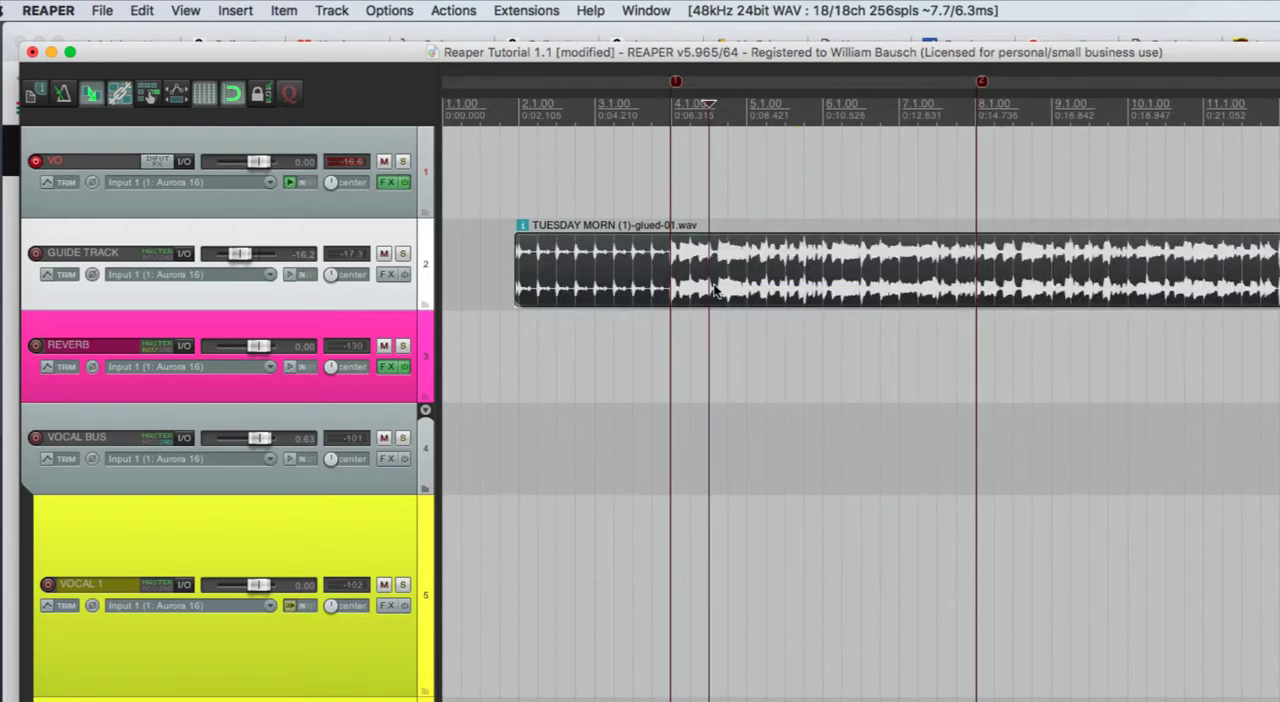
pyautogui.moveTo(707, 104); pyautogui.dragTo(671, 106)
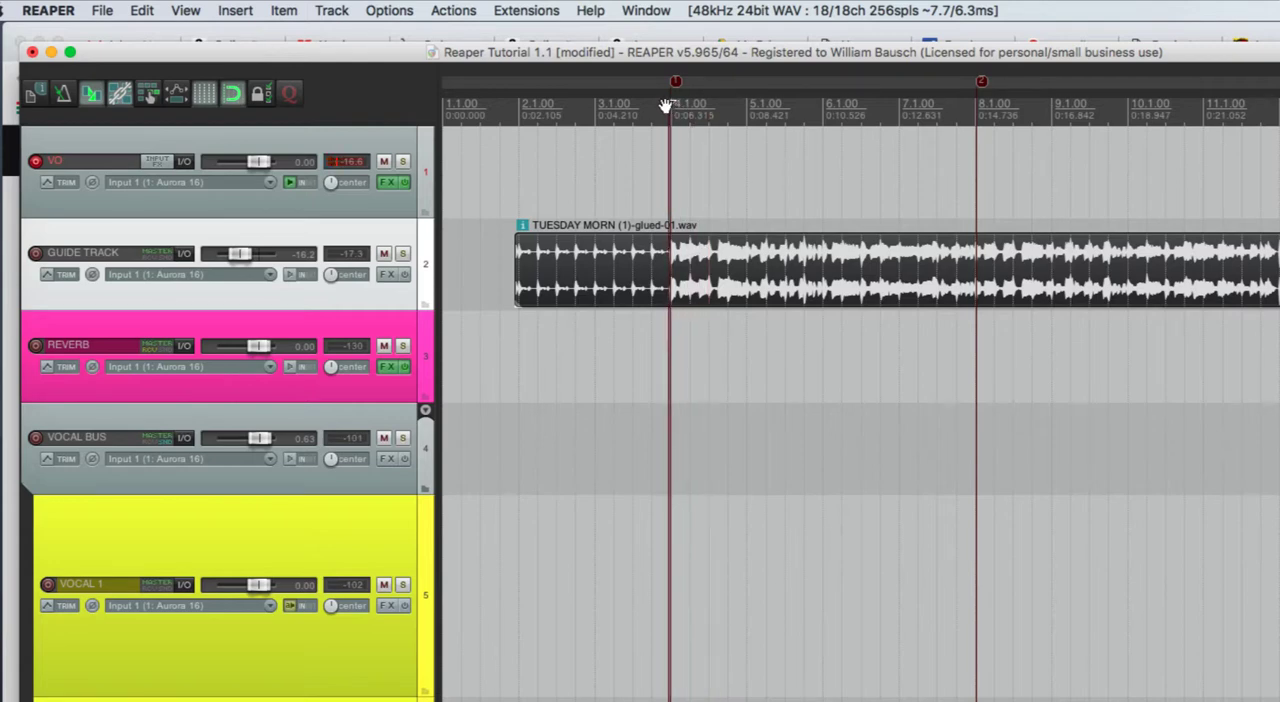
pyautogui.click(282, 10)
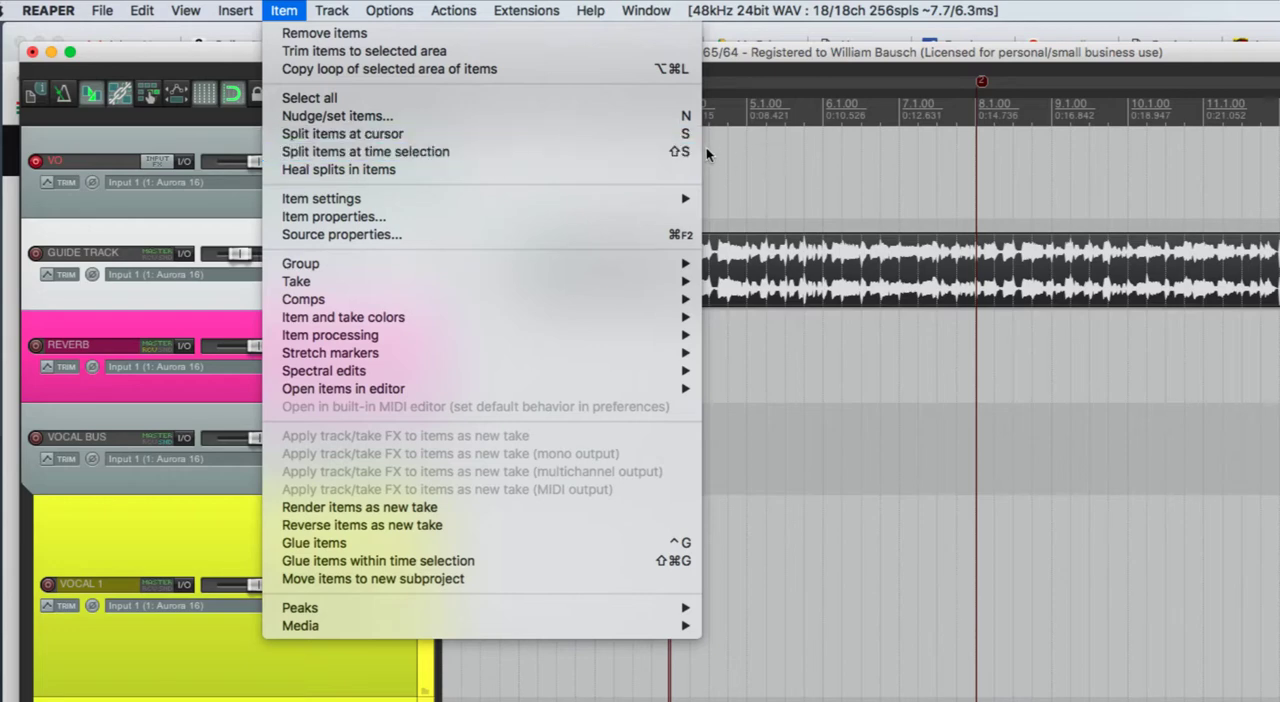
pyautogui.click(828, 177)
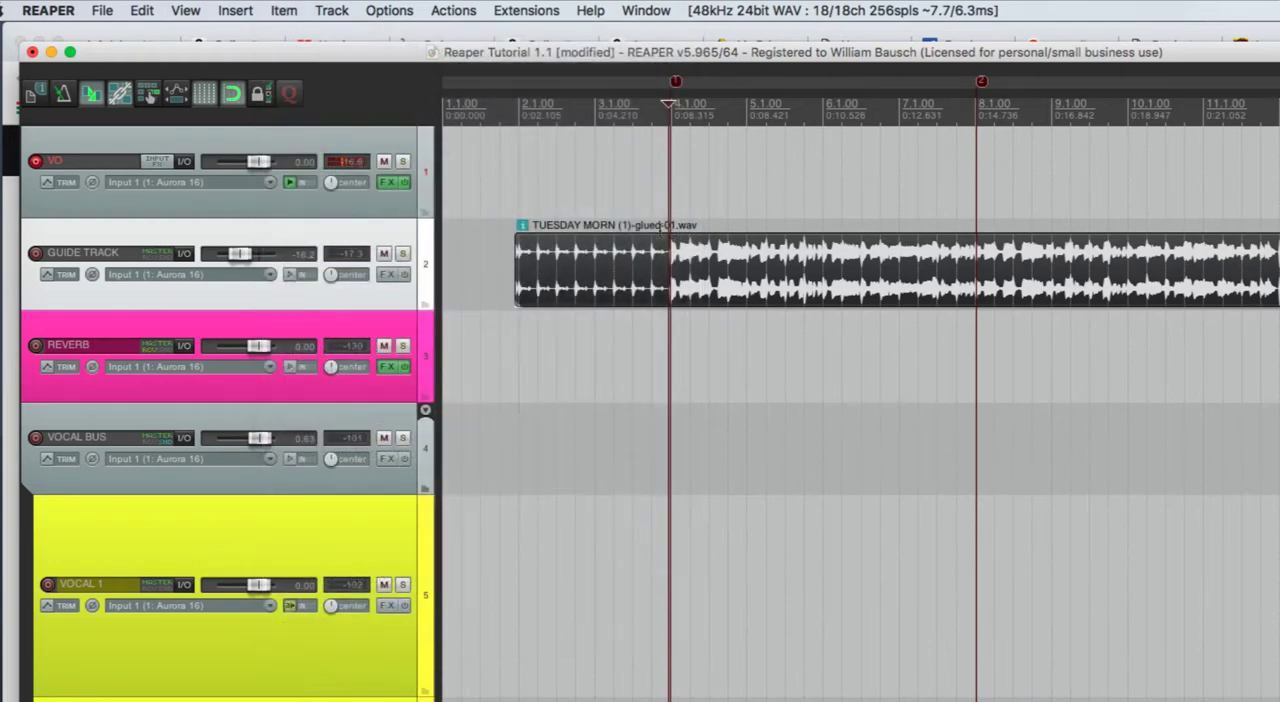
pyautogui.moveTo(670, 108); pyautogui.dragTo(655, 109)
pyautogui.click(668, 190)
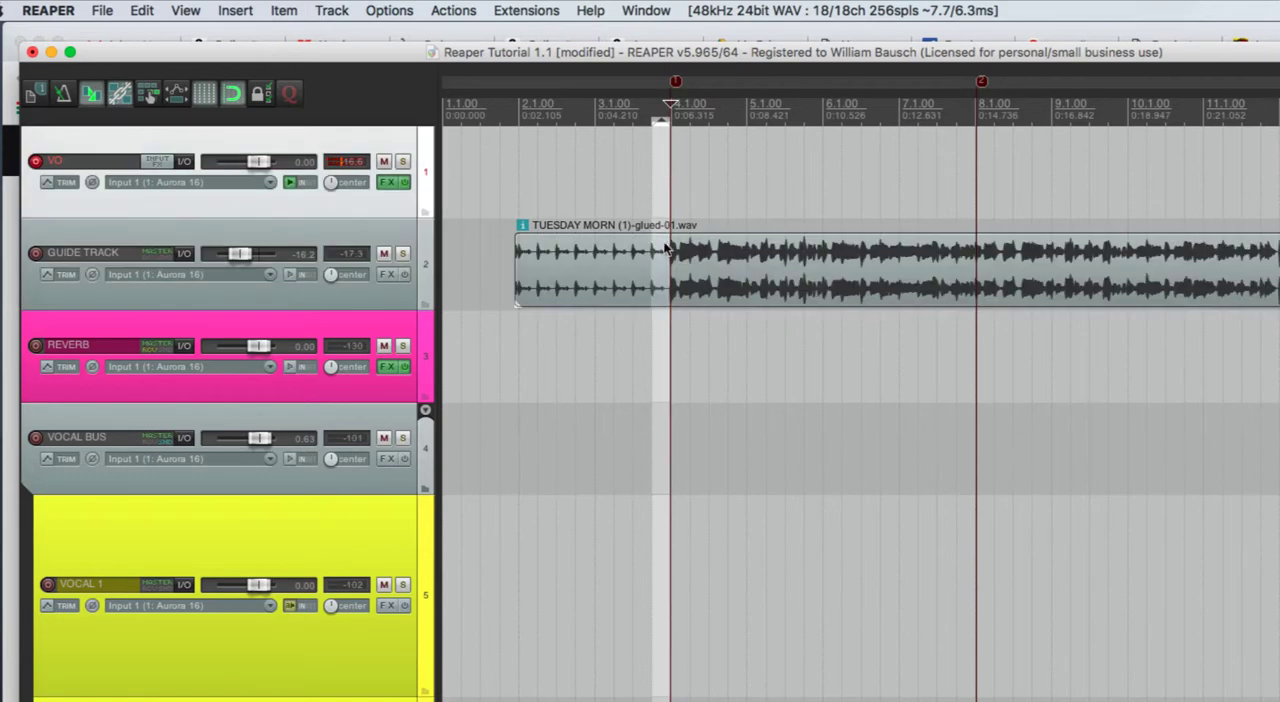
pyautogui.press('s')
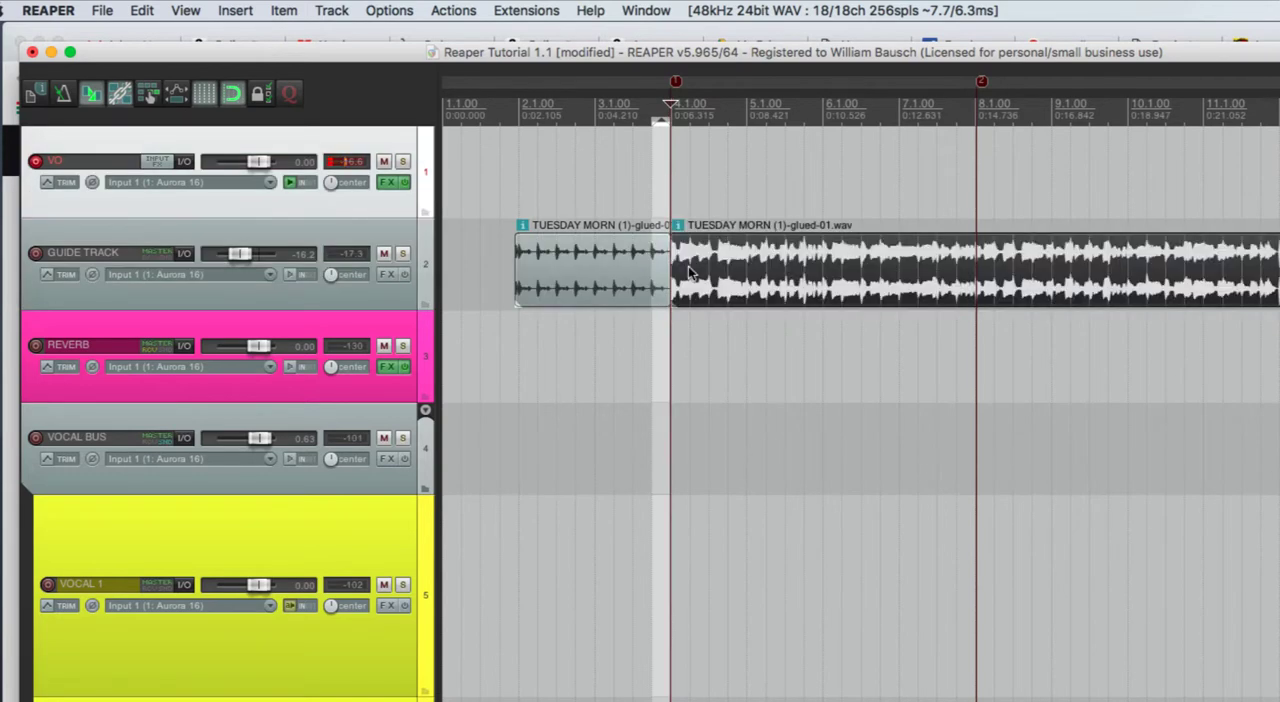
# - Split the guide track at the measure 8 marker and move the remainder to beat 3 of measure 11
pyautogui.click(978, 255)
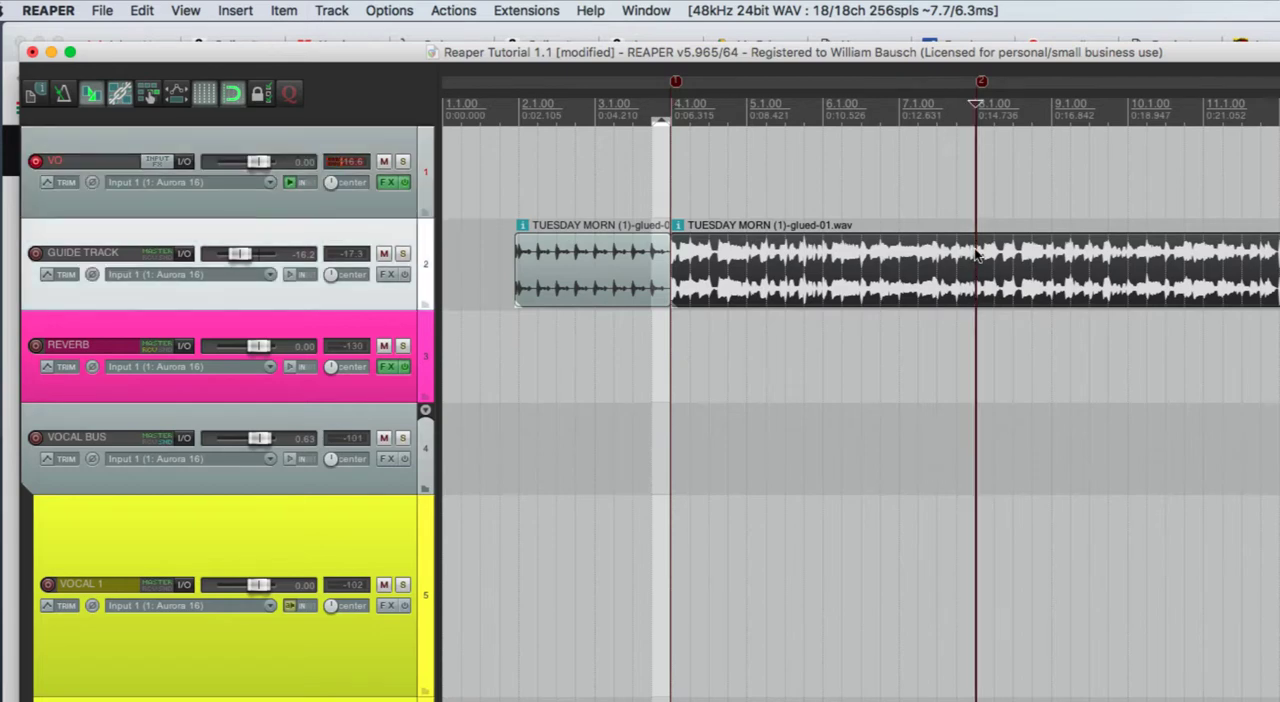
pyautogui.press('s')
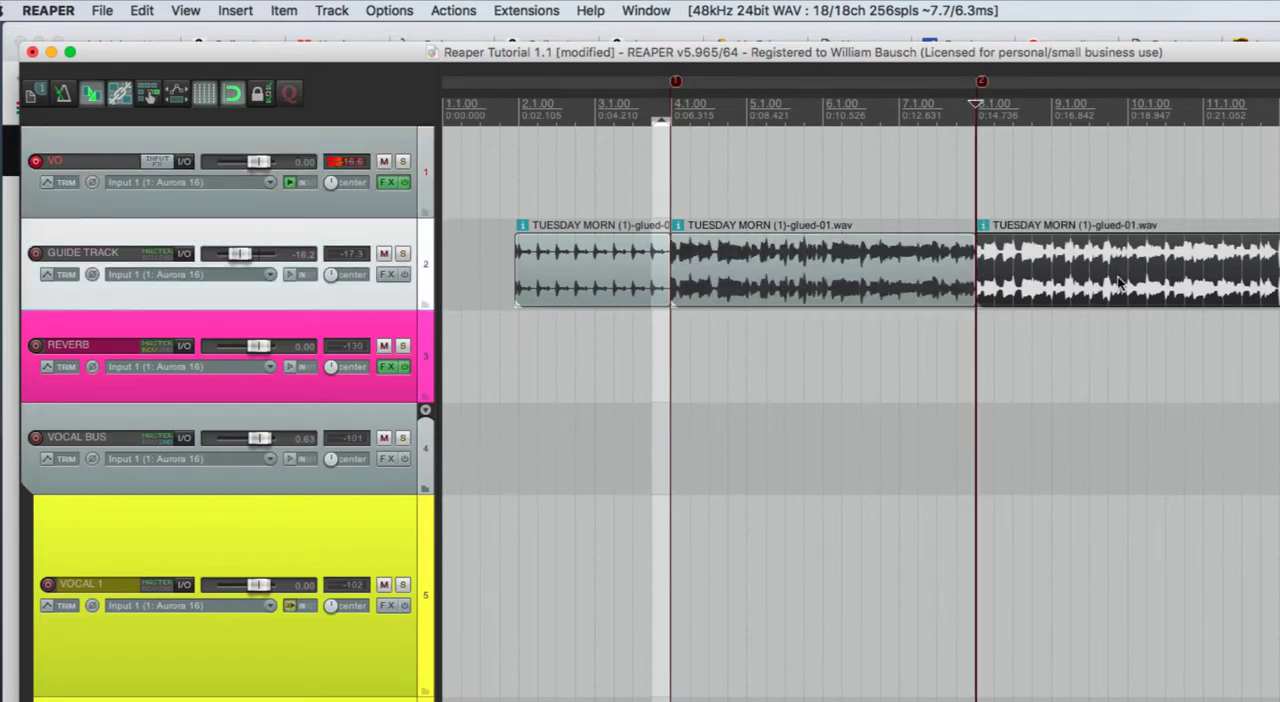
pyautogui.moveTo(1118, 285); pyautogui.dragTo(1279, 285)
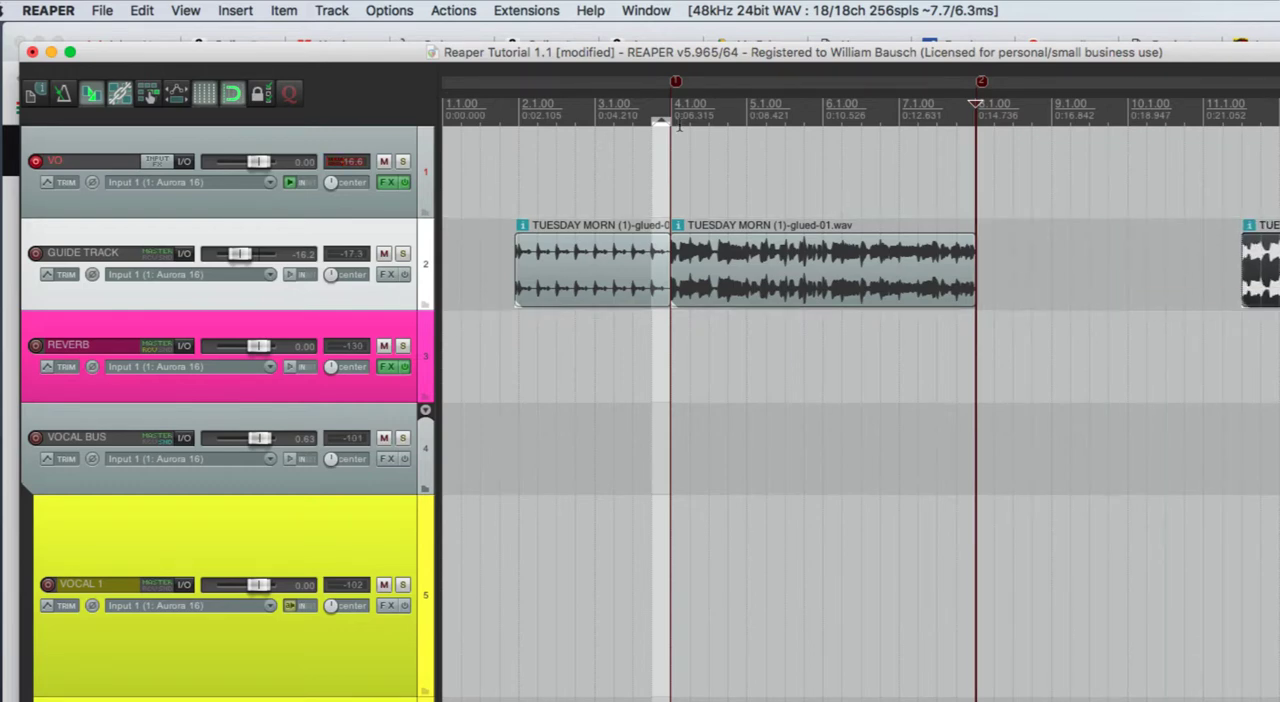
# - Play the isolated four-measure section, starting from beat 4 of measure 3
pyautogui.click(651, 106)
pyautogui.press('space')
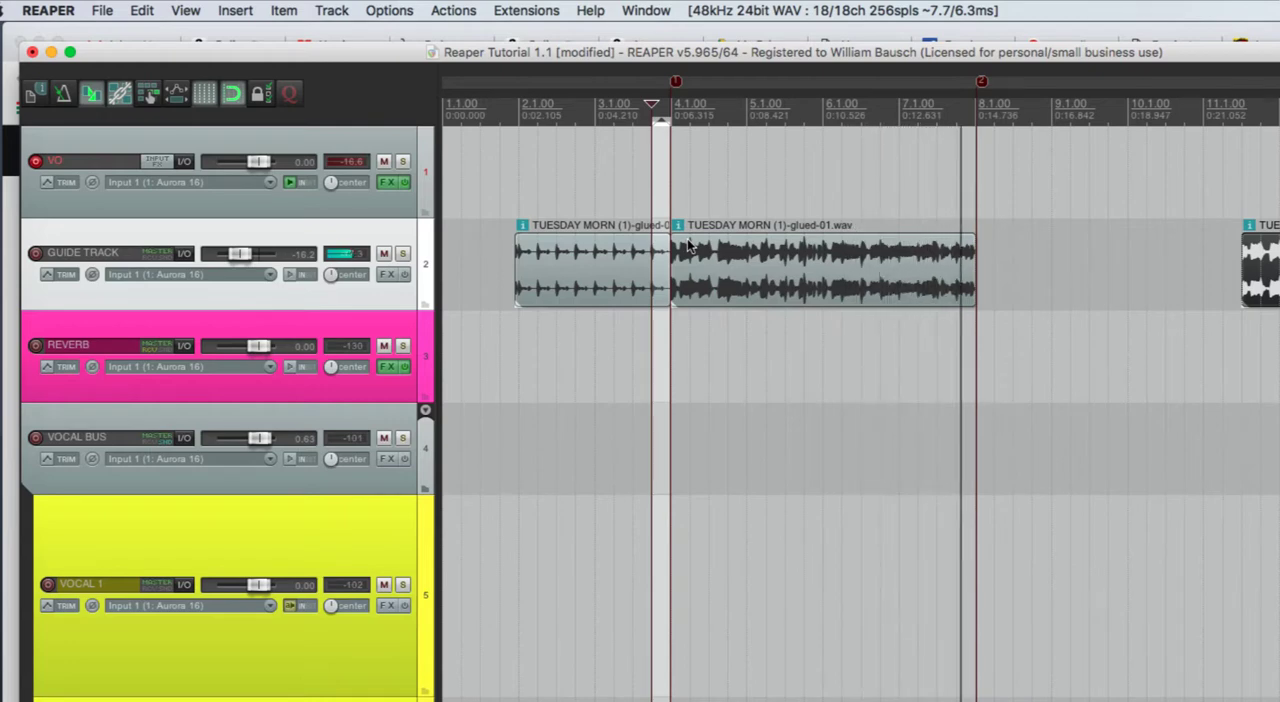
pyautogui.press('space')
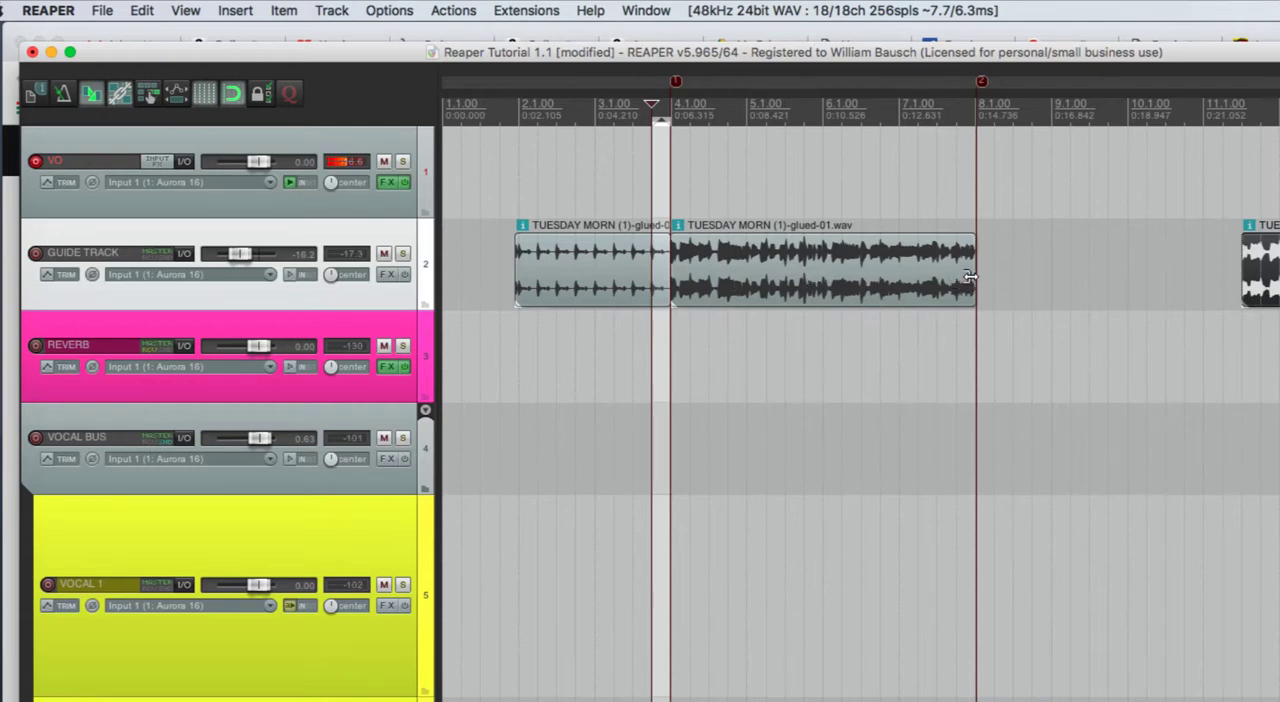
# - Glue the guide track section between measures 4 and 8 into its own audio item
pyautogui.moveTo(970, 277)
pyautogui.mouseDown()
pyautogui.moveTo(1143, 309)
pyautogui.moveTo(977, 303)
pyautogui.mouseUp()
pyautogui.click(779, 287)
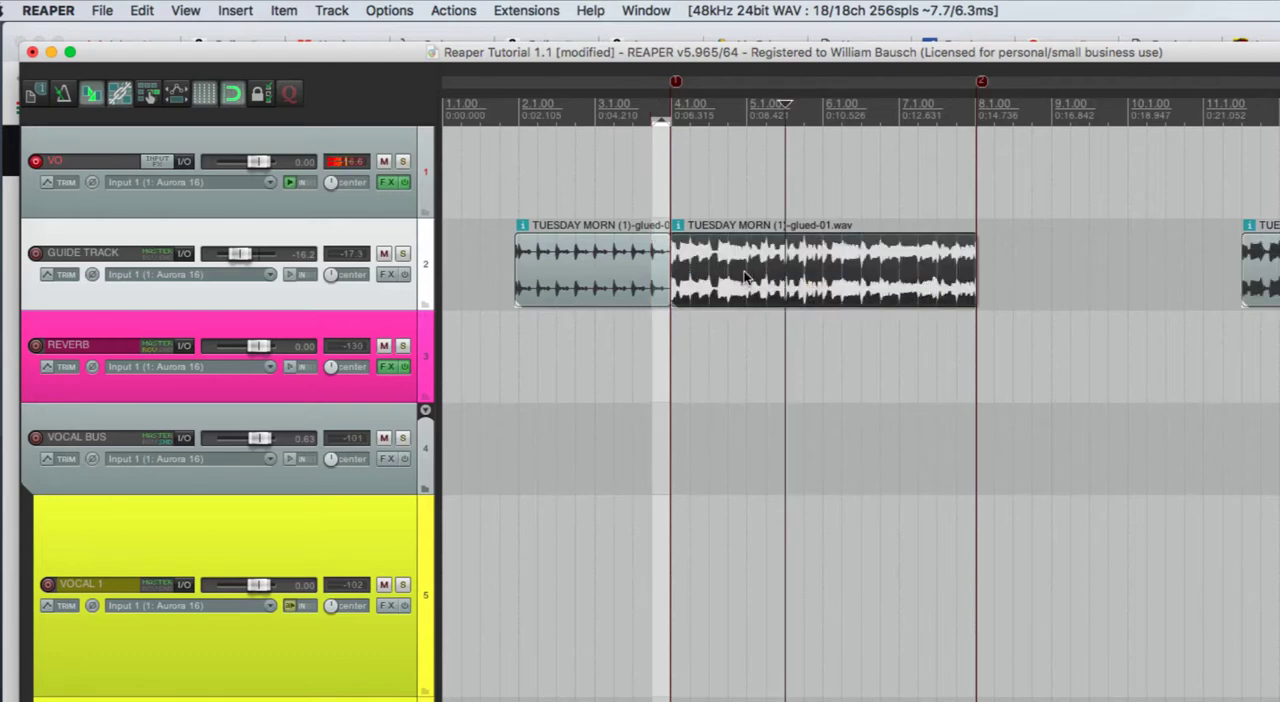
pyautogui.click(328, 10)
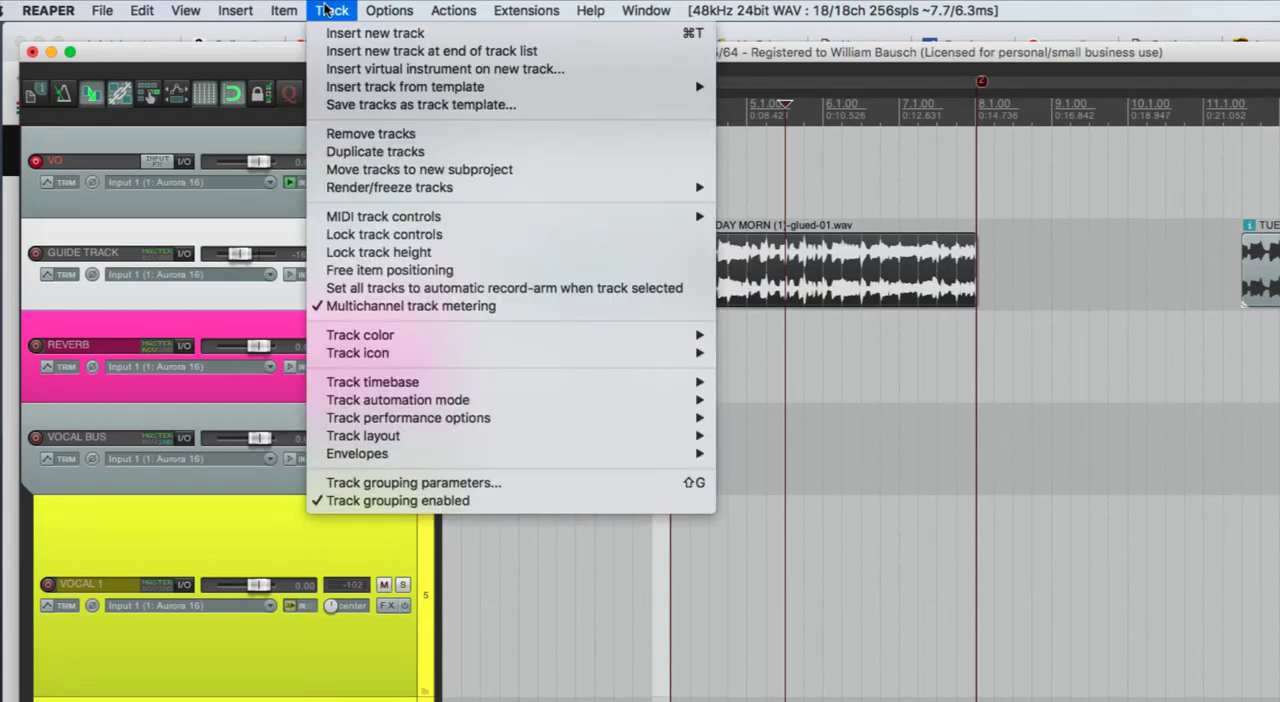
pyautogui.moveTo(276, 8)
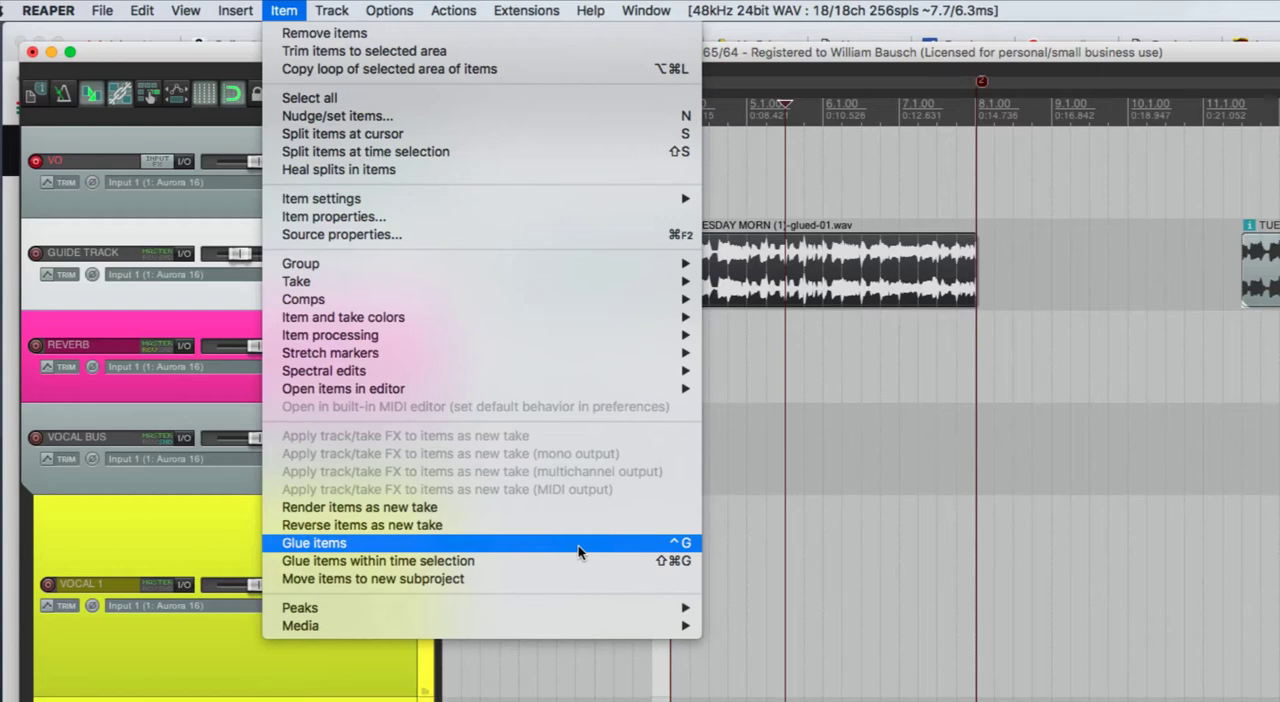
pyautogui.click(347, 545)
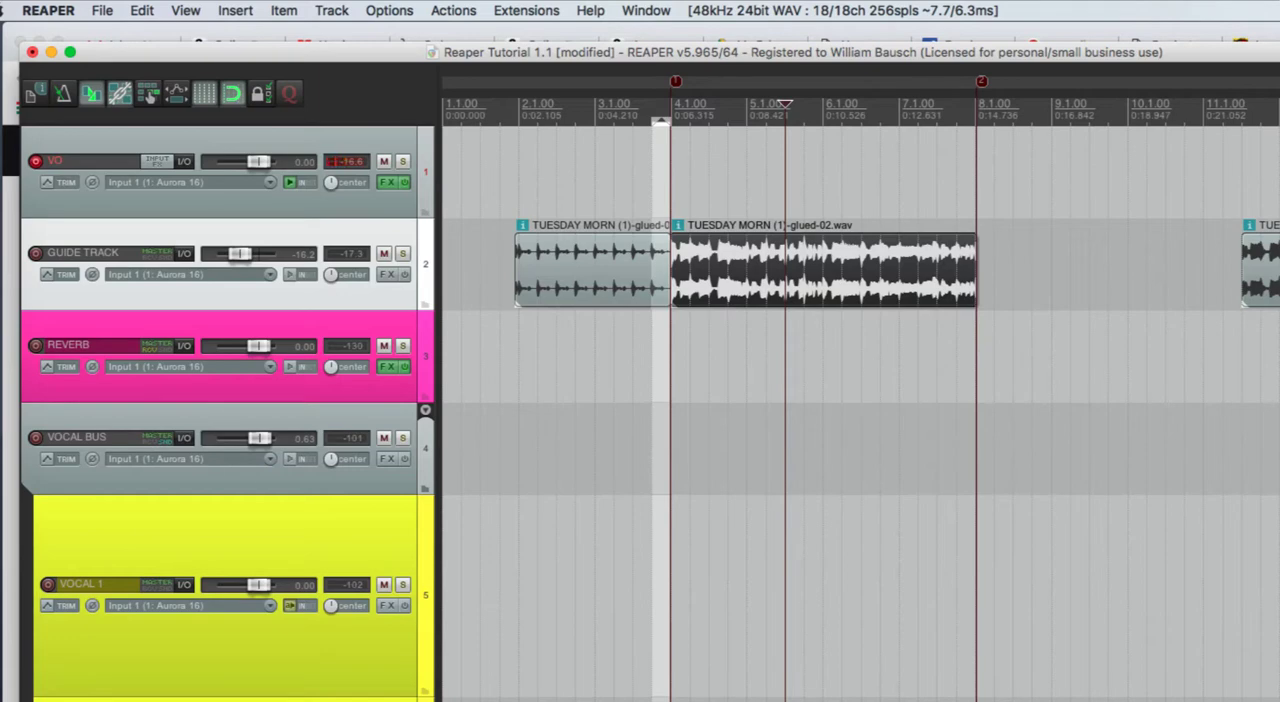
# - Move the remaining guide item to measure 29, then extend the glued section into repeating loops up to measure 20 and play it
pyautogui.scroll(-6, 860, 400)
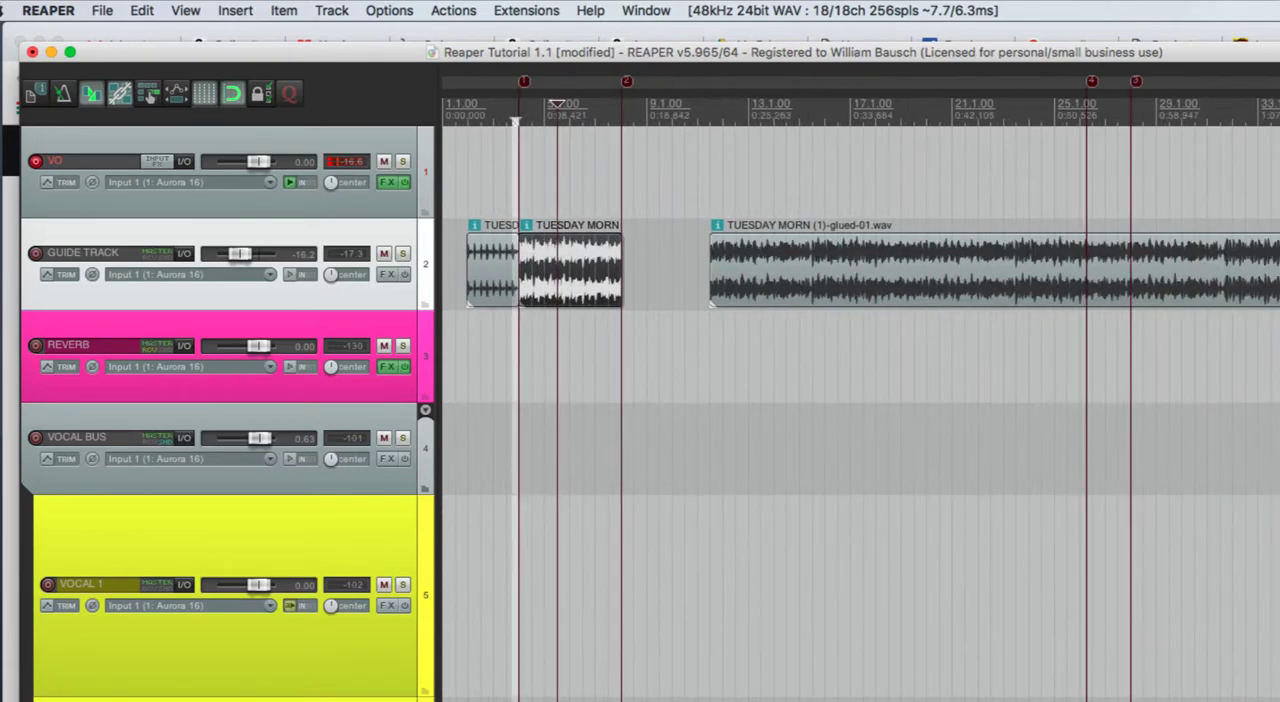
pyautogui.moveTo(1031, 287); pyautogui.dragTo(1279, 288)
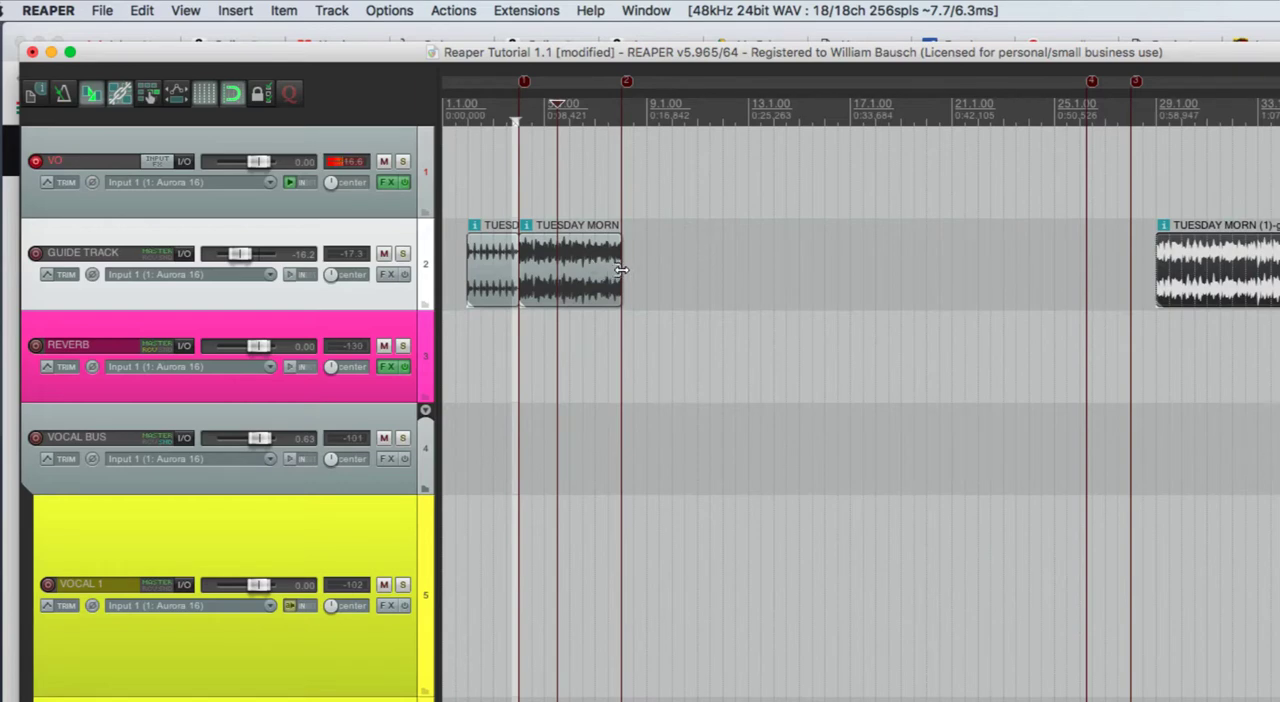
pyautogui.moveTo(621, 269); pyautogui.dragTo(921, 288)
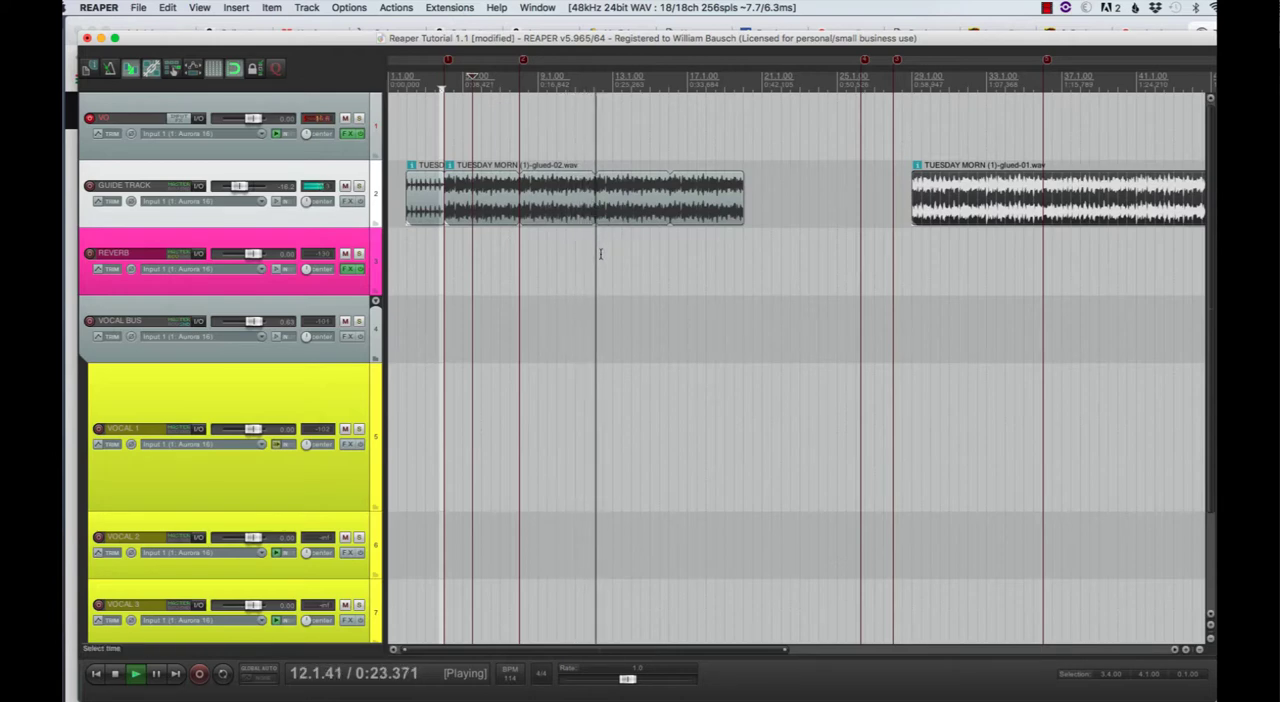
pyautogui.press('space')
# - Undo the loop extension, the item moves, the glue and the split at measure 8
pyautogui.press('super+z')
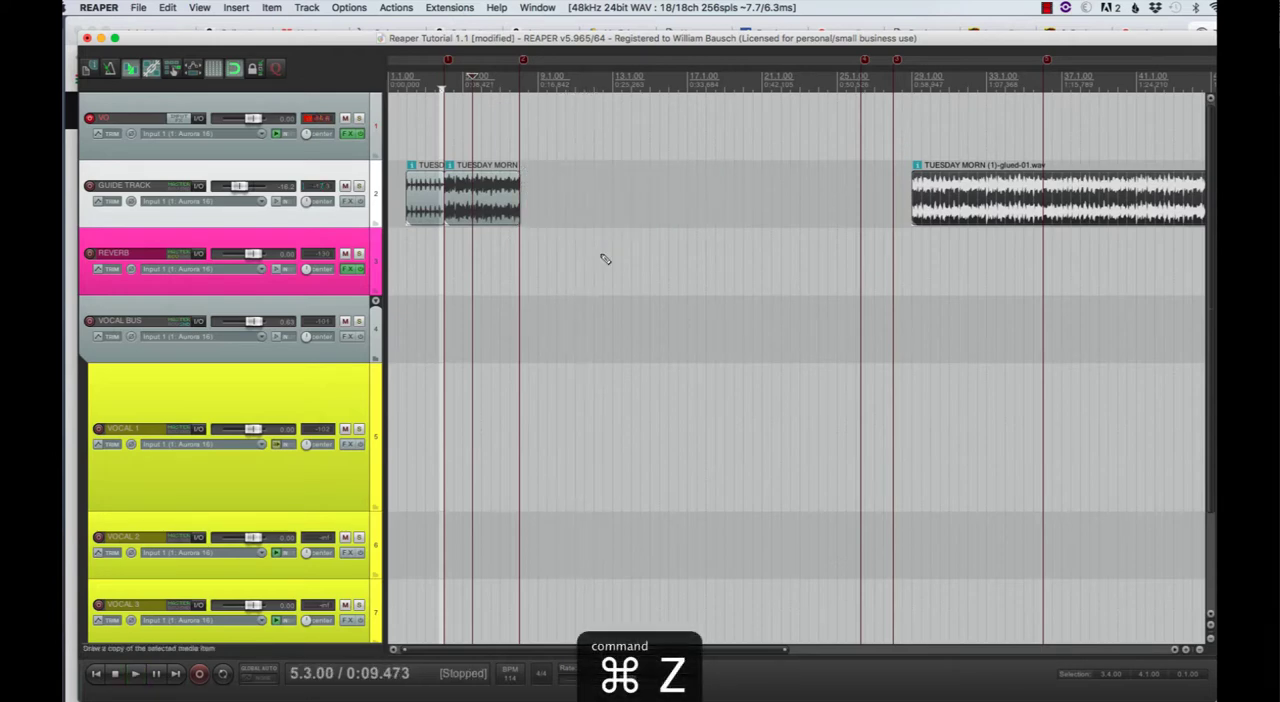
pyautogui.press('super+z')
pyautogui.press('super+z')
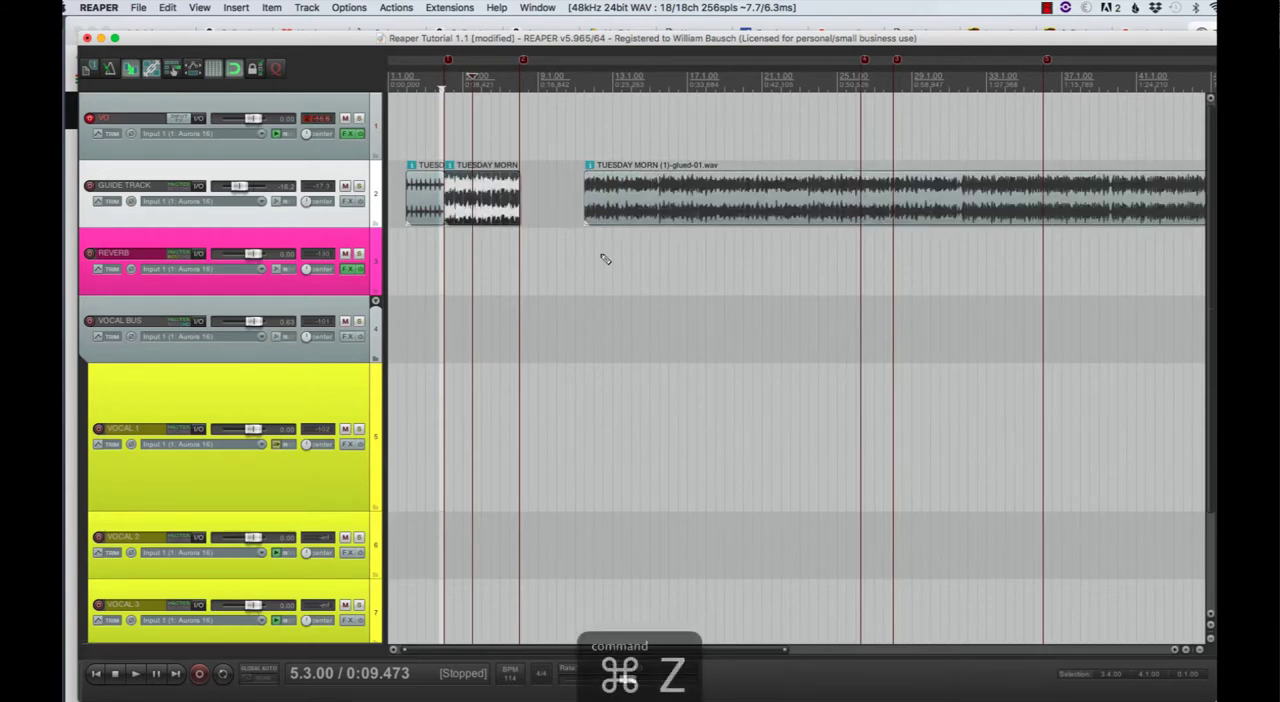
pyautogui.press('super+z')
pyautogui.press('super+z')
pyautogui.press('super+z')
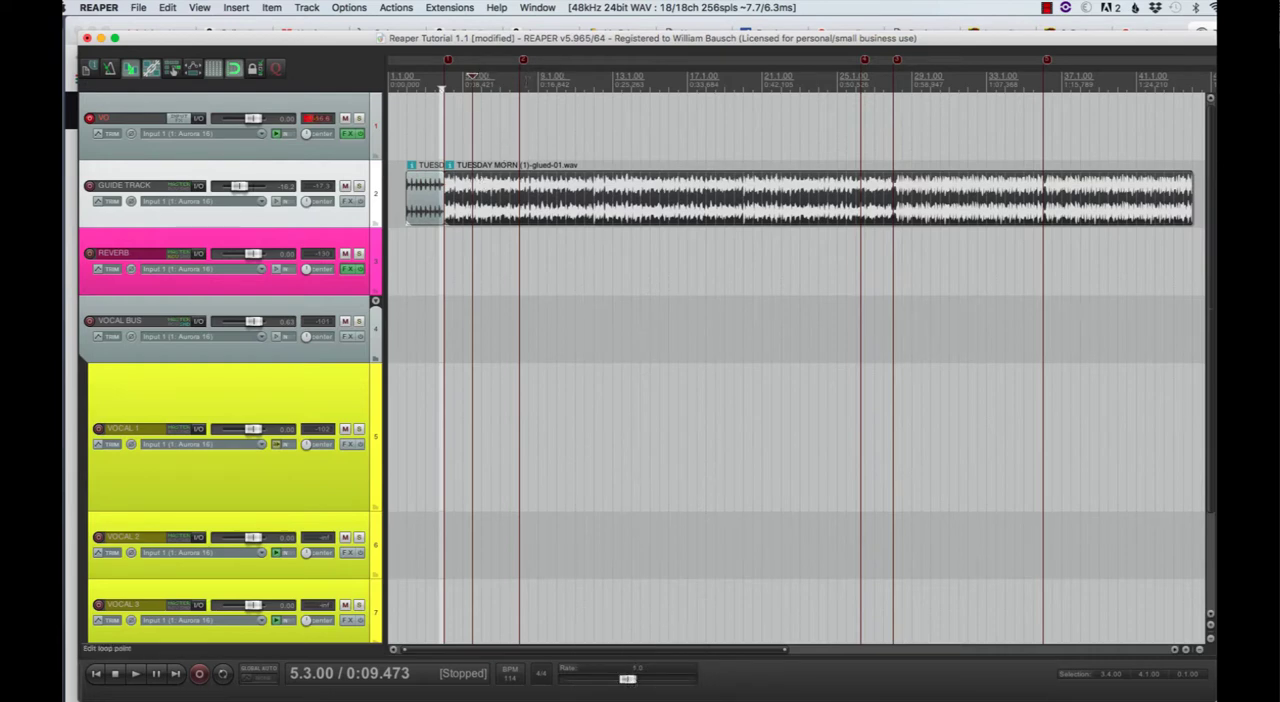
# - Undo the guide track's split at measure 4 so it is one whole item
pyautogui.moveTo(448, 62); pyautogui.dragTo(445, 62)
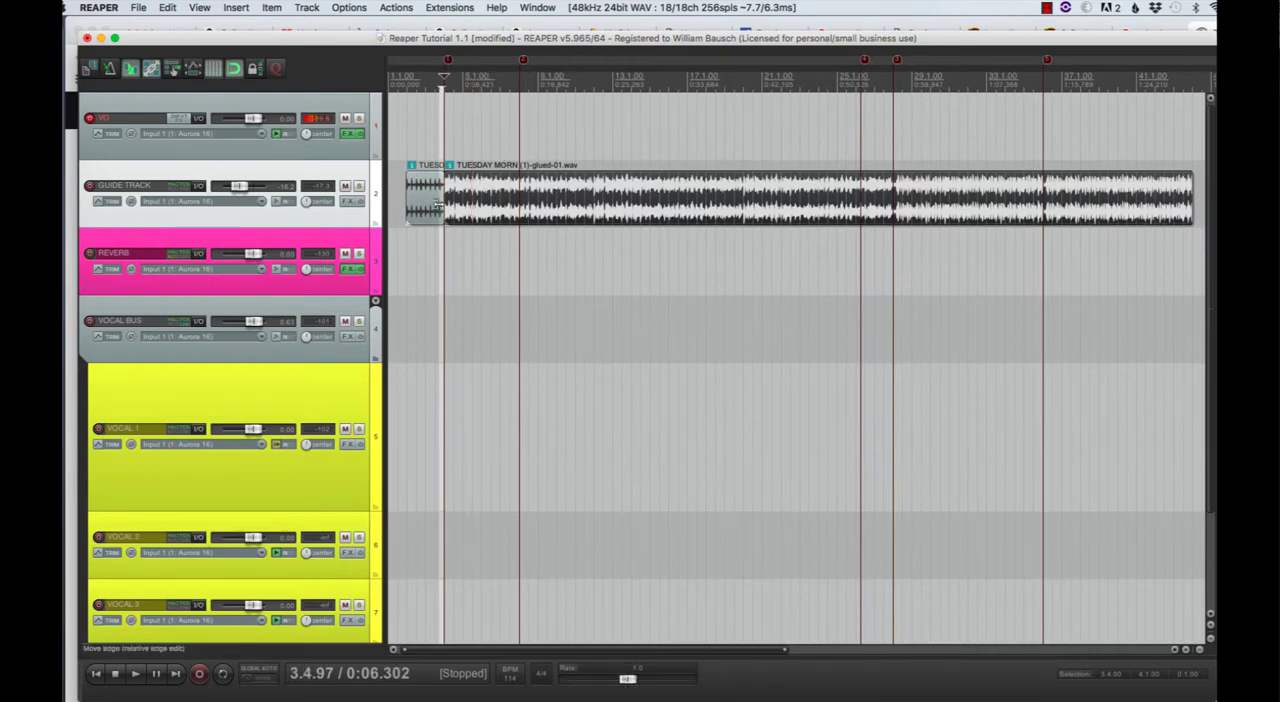
pyautogui.scroll(6, 446, 280)
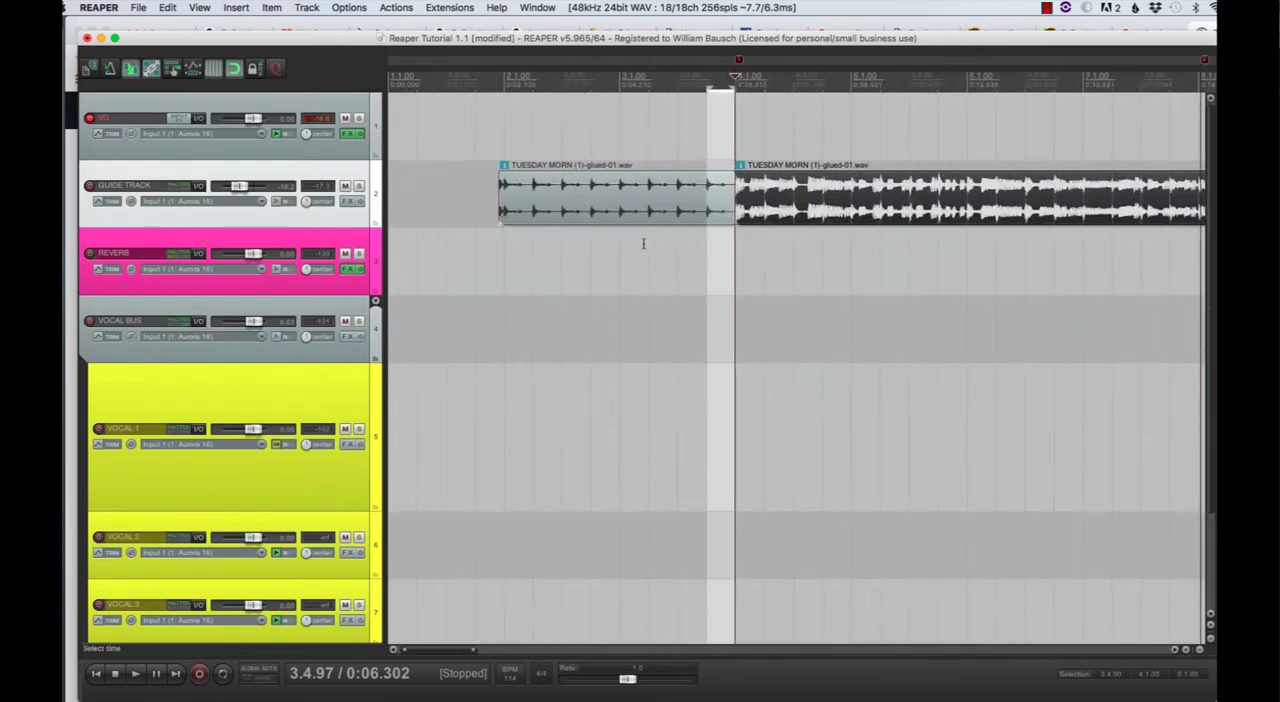
pyautogui.click(738, 271)
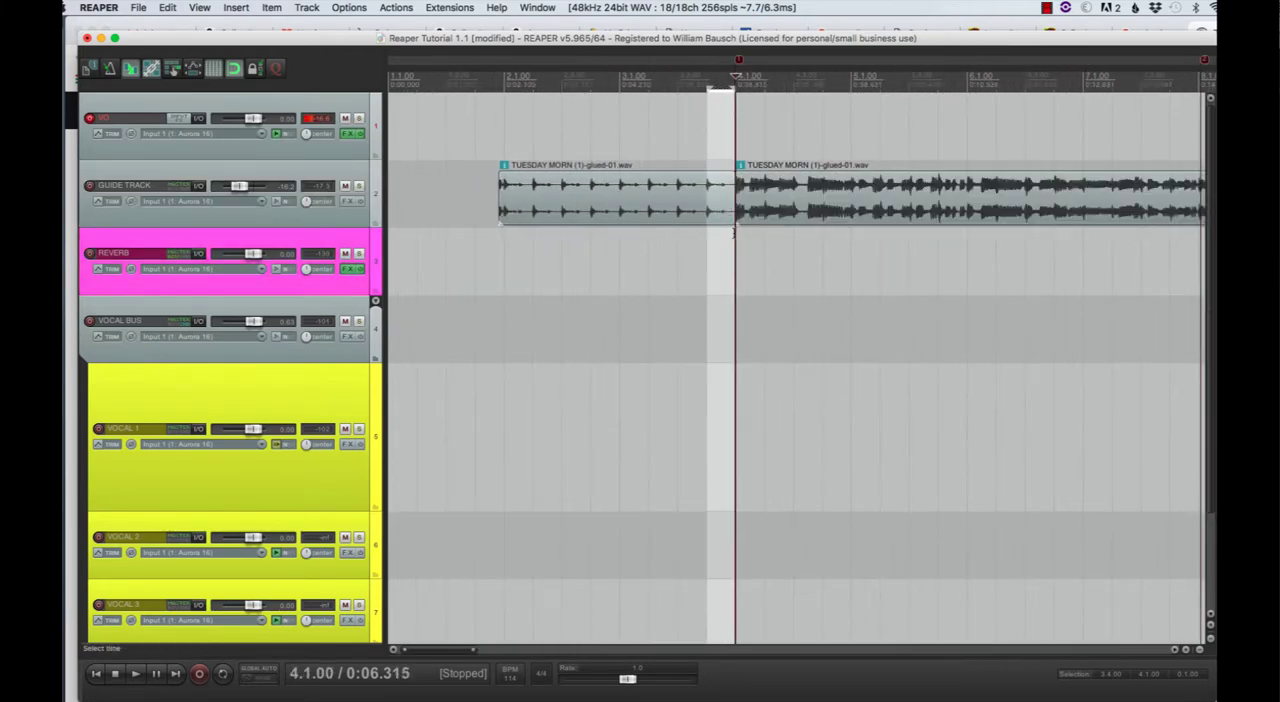
pyautogui.moveTo(717, 215); pyautogui.dragTo(686, 207)
pyautogui.press('super+z')
pyautogui.press('super+z')
pyautogui.press('super+z')
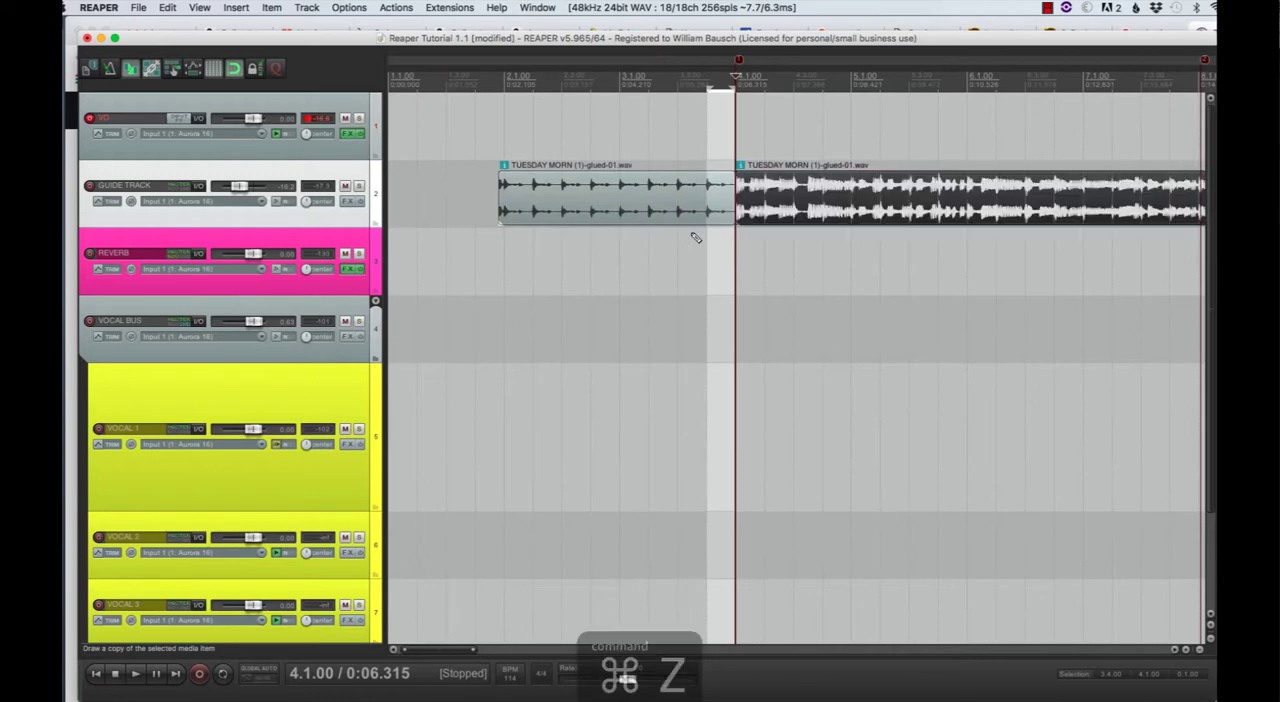
pyautogui.press('super+z')
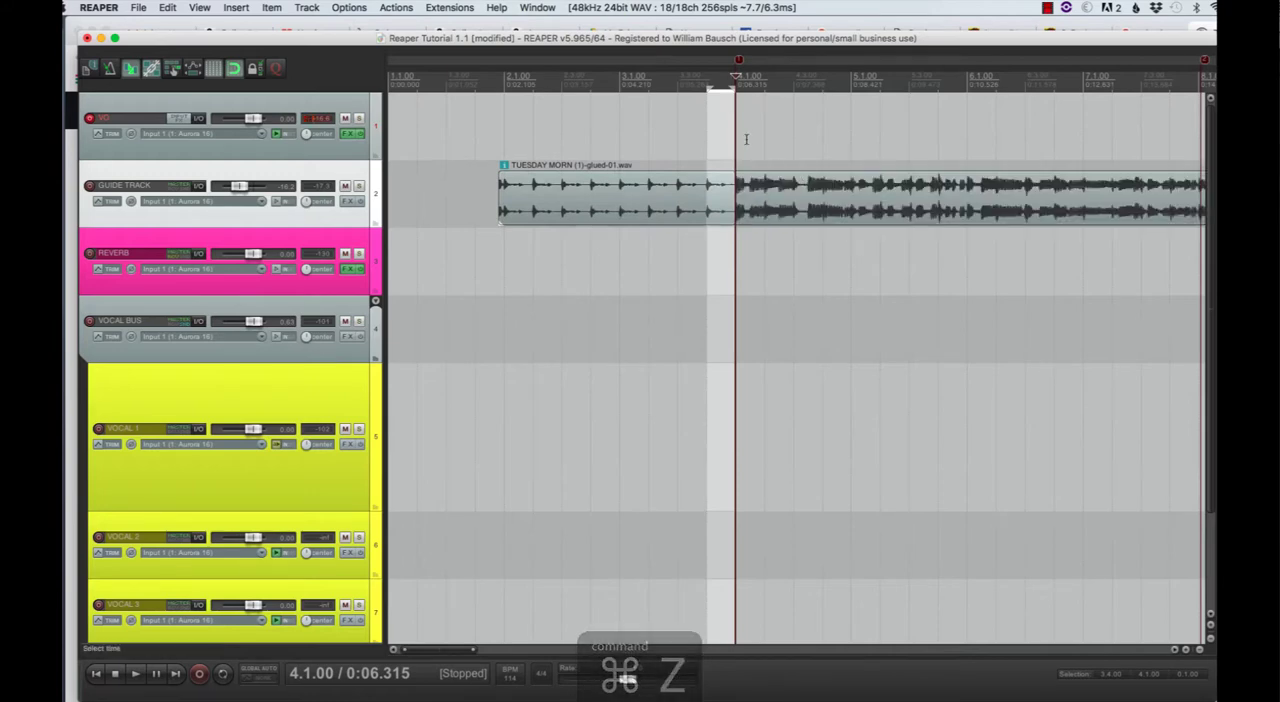
# - Select the whole guide track item and split it at the measure 4 marker
pyautogui.click(749, 145)
pyautogui.click(735, 193)
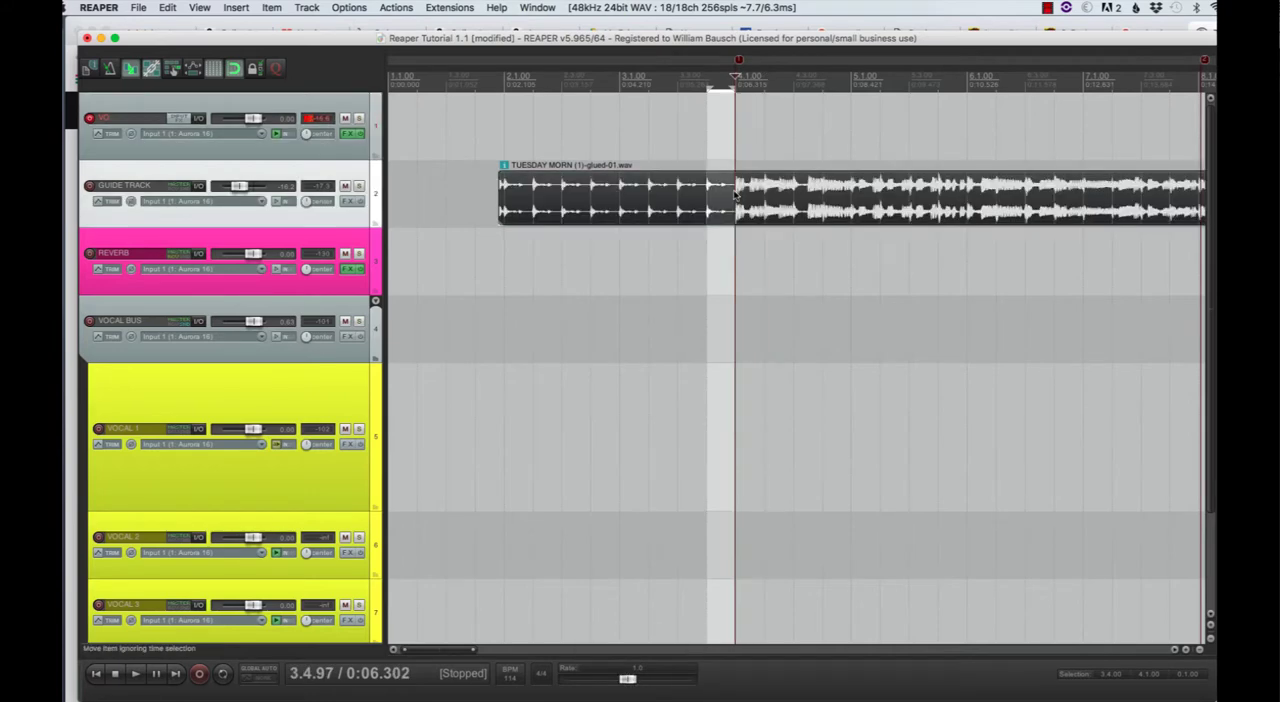
pyautogui.press('s')
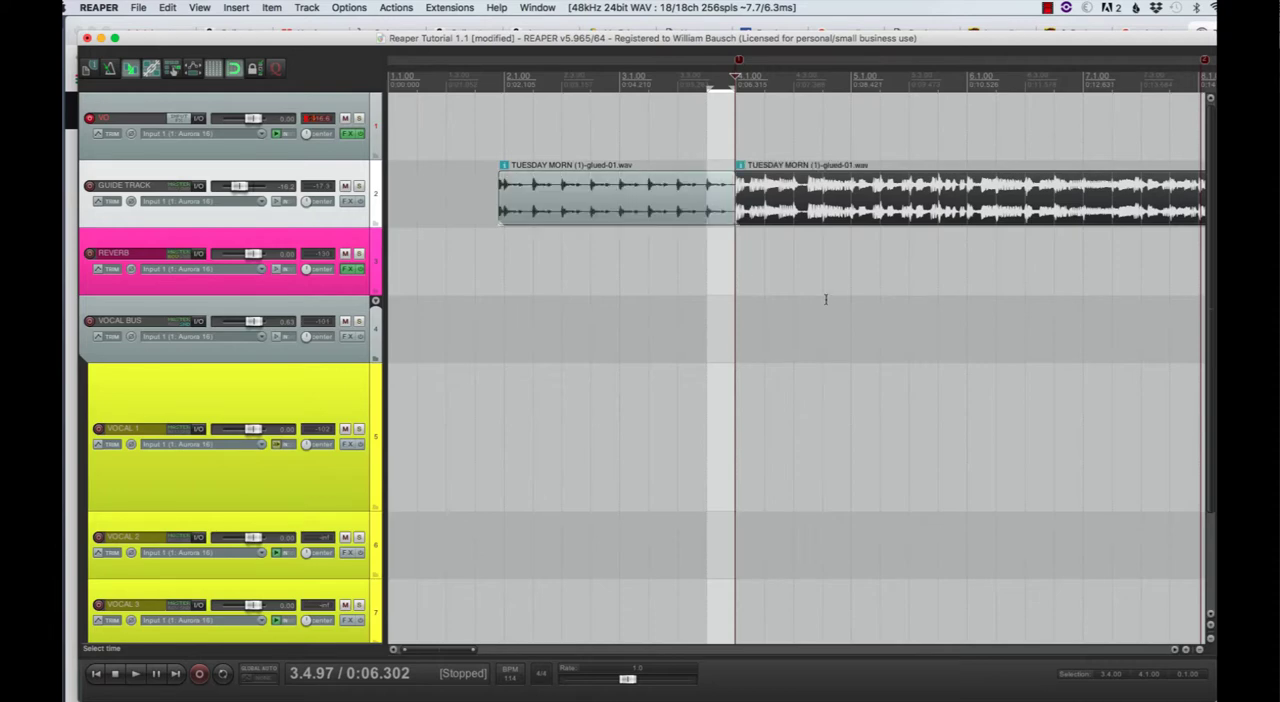
# - Split the guide track at the measure 8 marker and move the part after it to beat 3 of measure 11
pyautogui.hscroll(5, 882, 285)
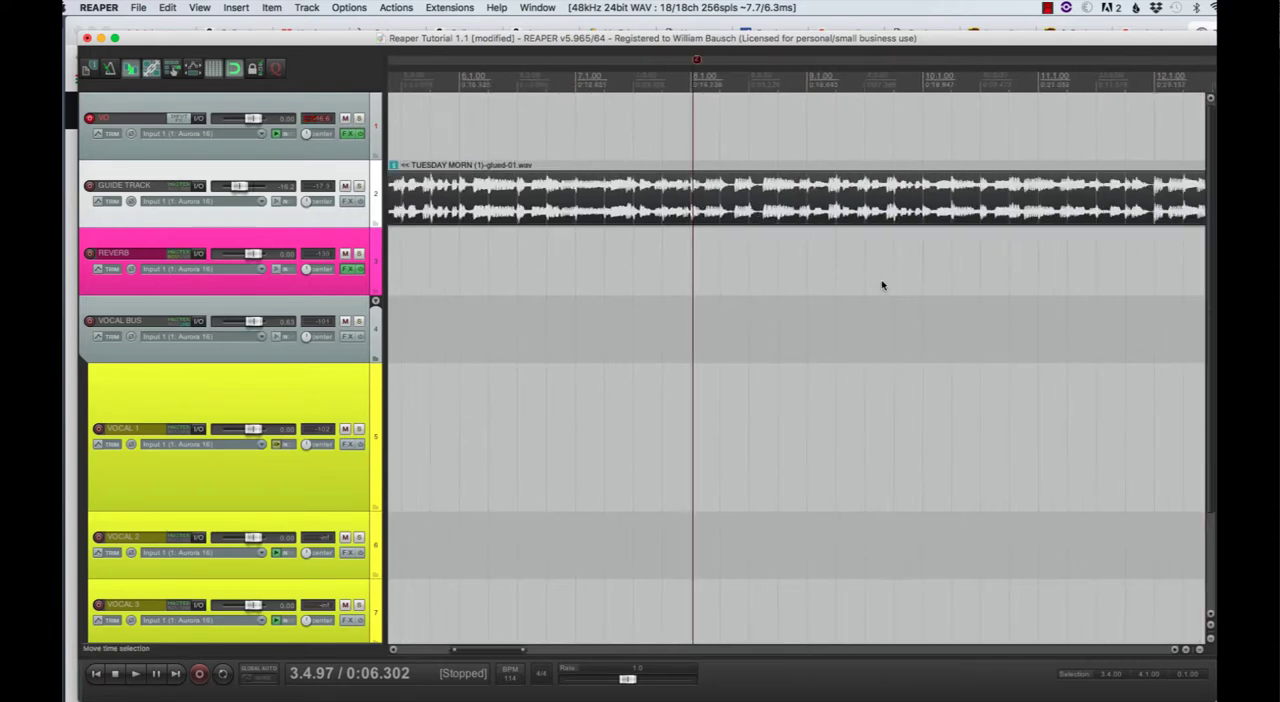
pyautogui.moveTo(698, 62); pyautogui.dragTo(695, 62)
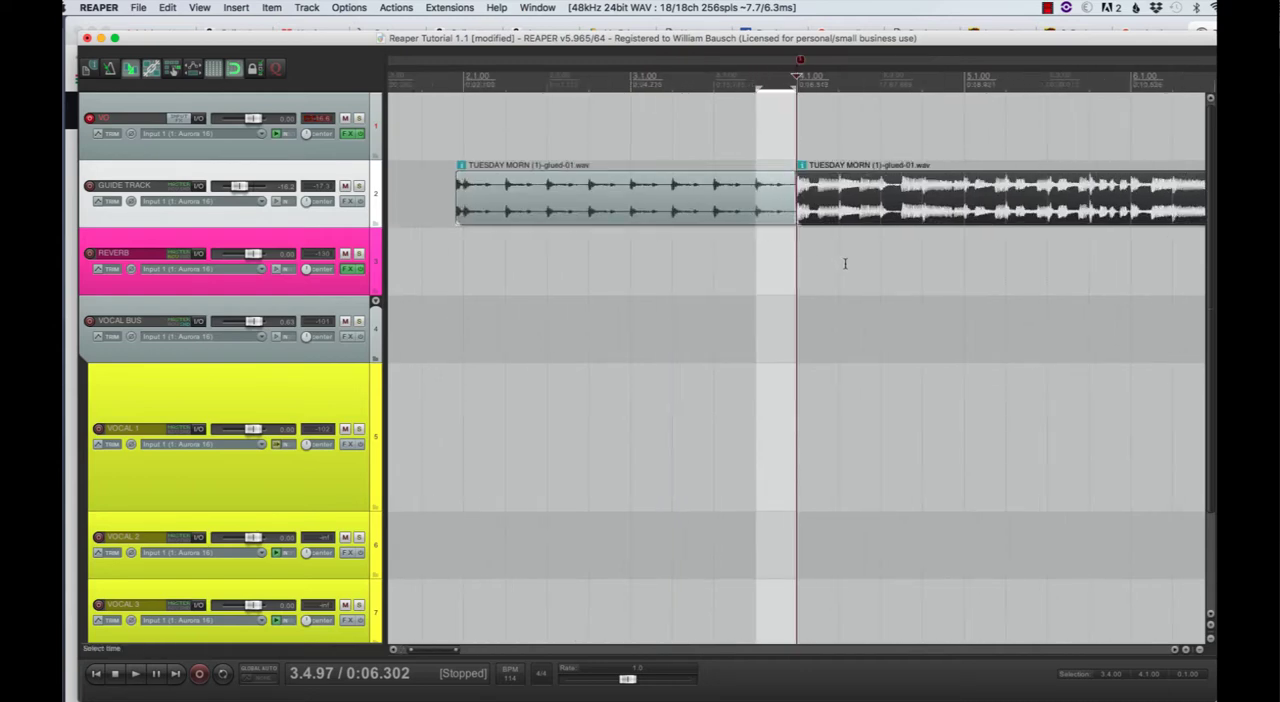
pyautogui.hscroll(-2, 843, 266)
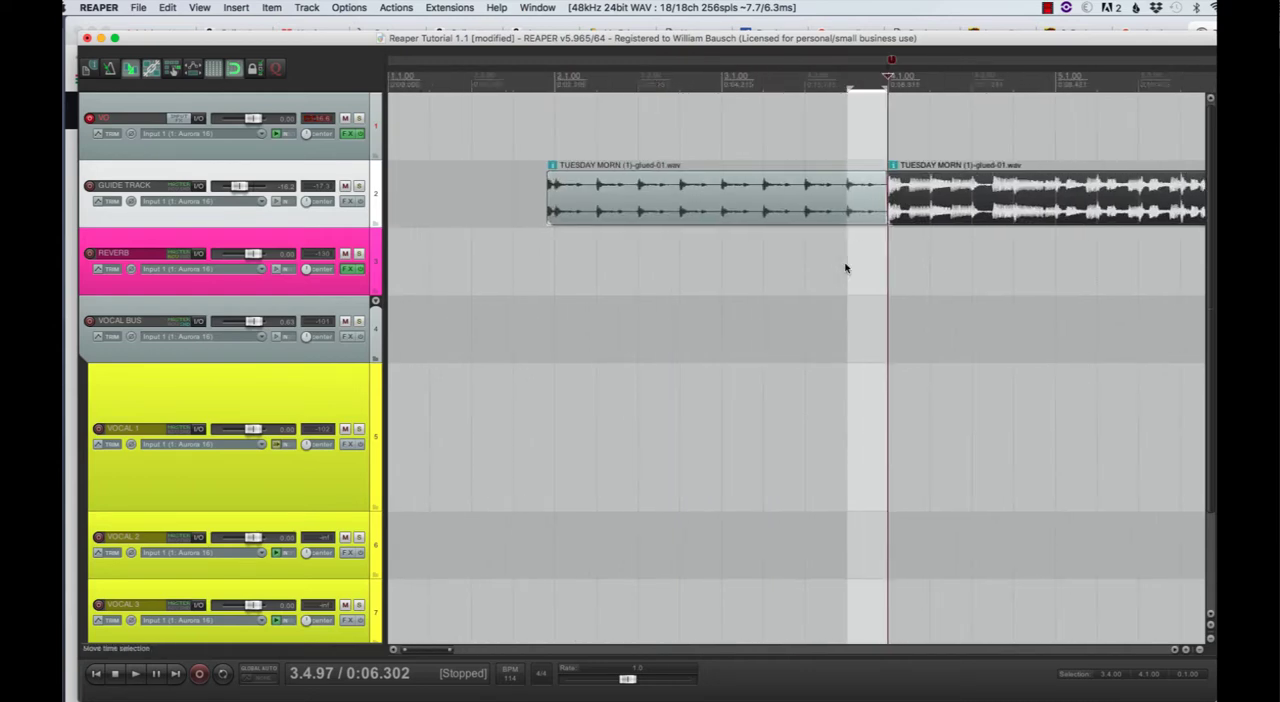
pyautogui.hscroll(10, 843, 266)
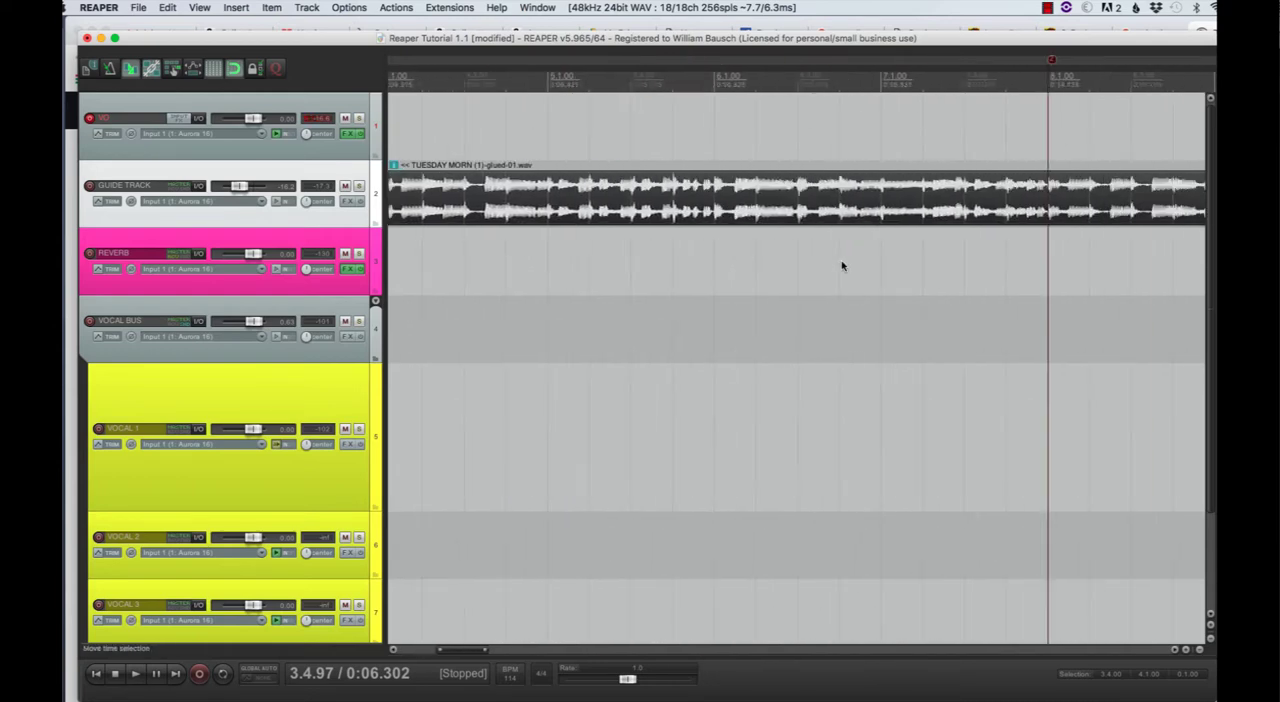
pyautogui.click(643, 199)
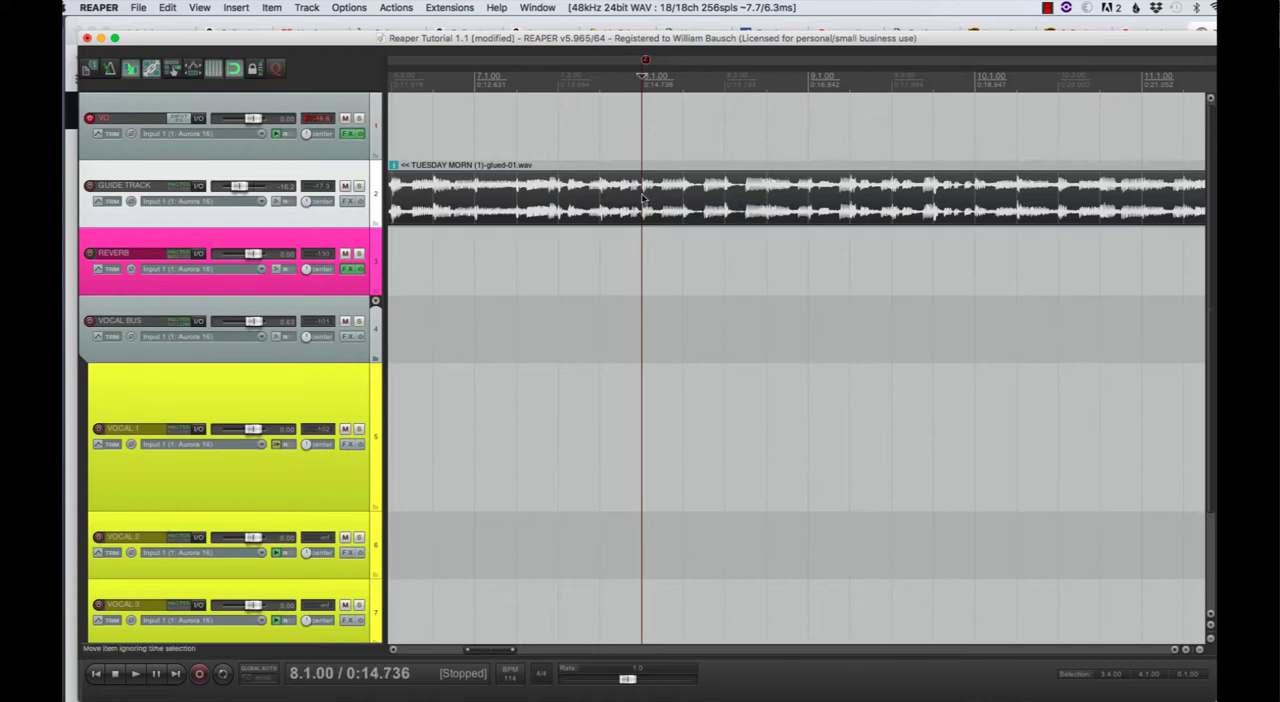
pyautogui.press('s')
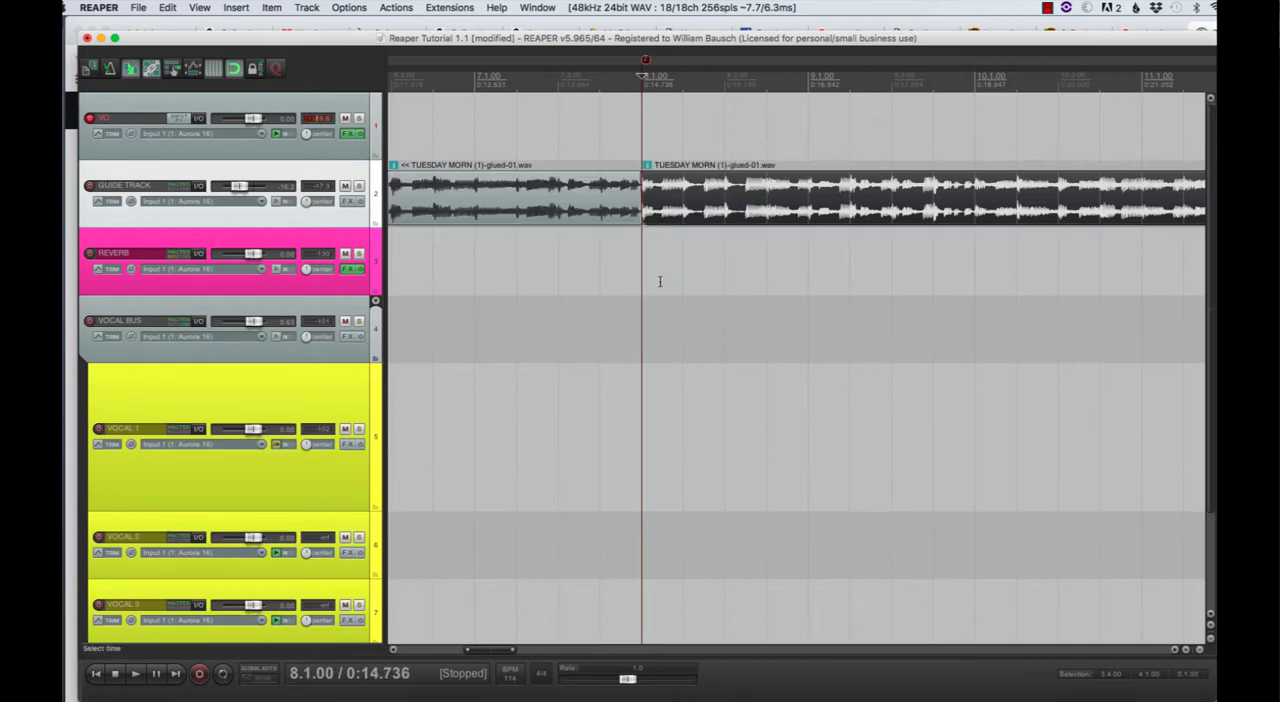
pyautogui.moveTo(703, 200); pyautogui.dragTo(1164, 212)
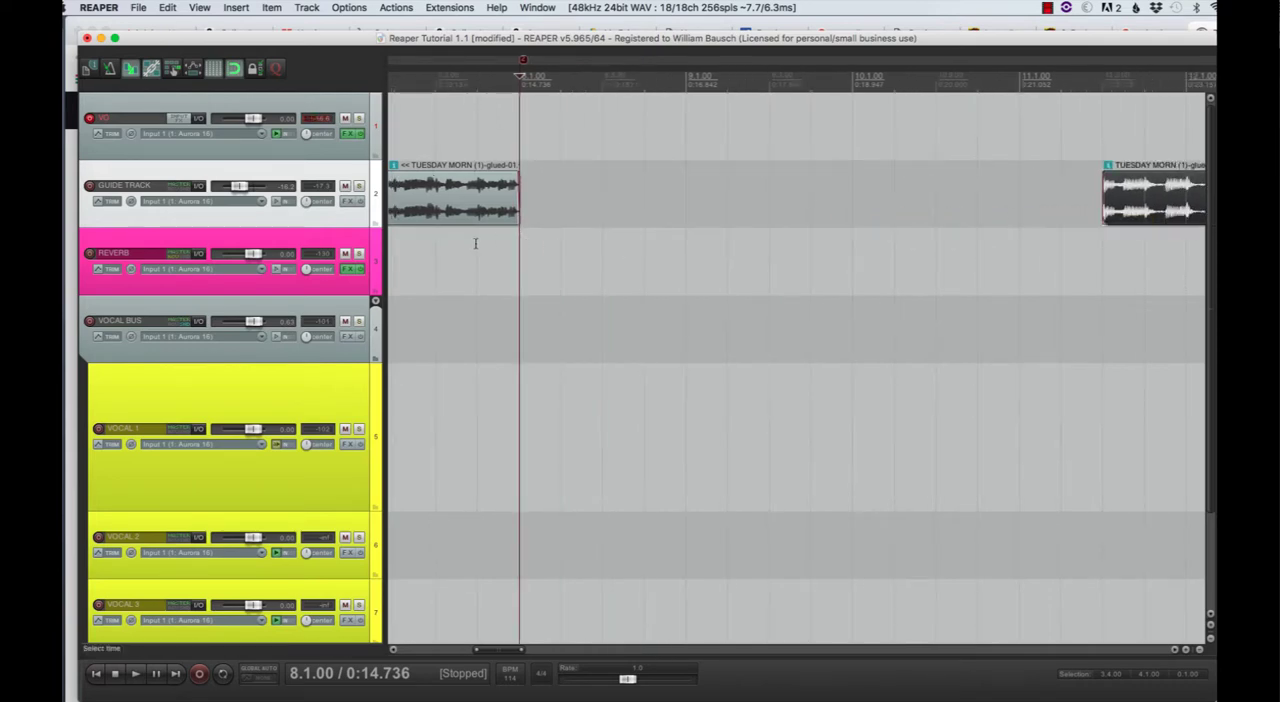
# - Glue the guide track item between the measure 4 and measure 8 markers into its own audio item
pyautogui.hscroll(2, 553, 285)
pyautogui.hscroll(-8, 553, 285)
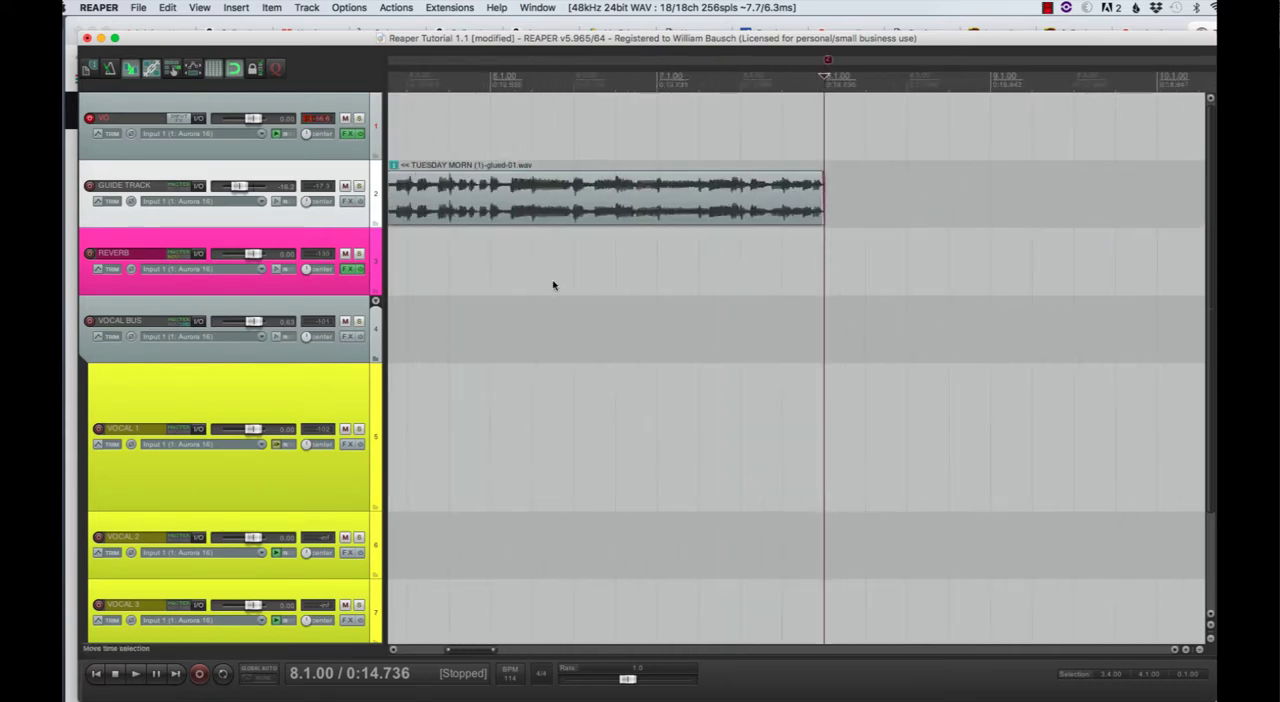
pyautogui.click(660, 210)
pyautogui.rightClick(658, 210)
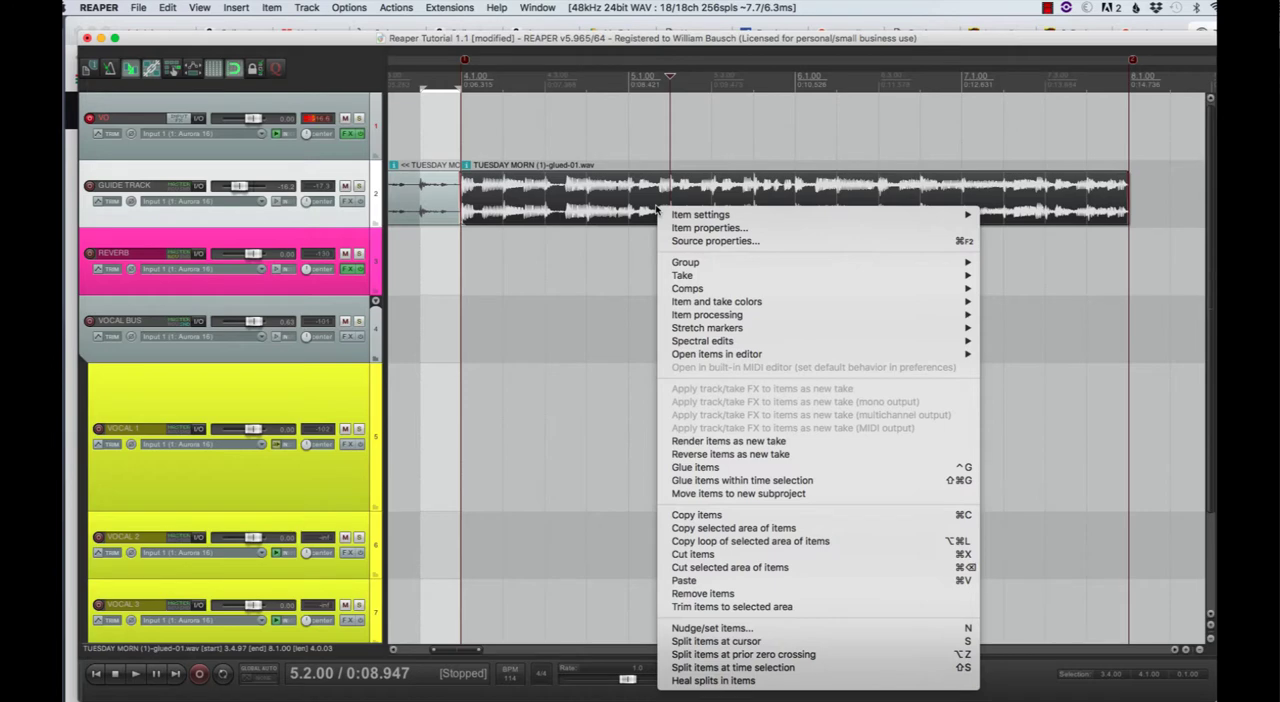
pyautogui.click(709, 467)
# - Loop the glued item out to beat 4 of measure 9 and play across the repeat point at measure 8
pyautogui.hscroll(5, 872, 318)
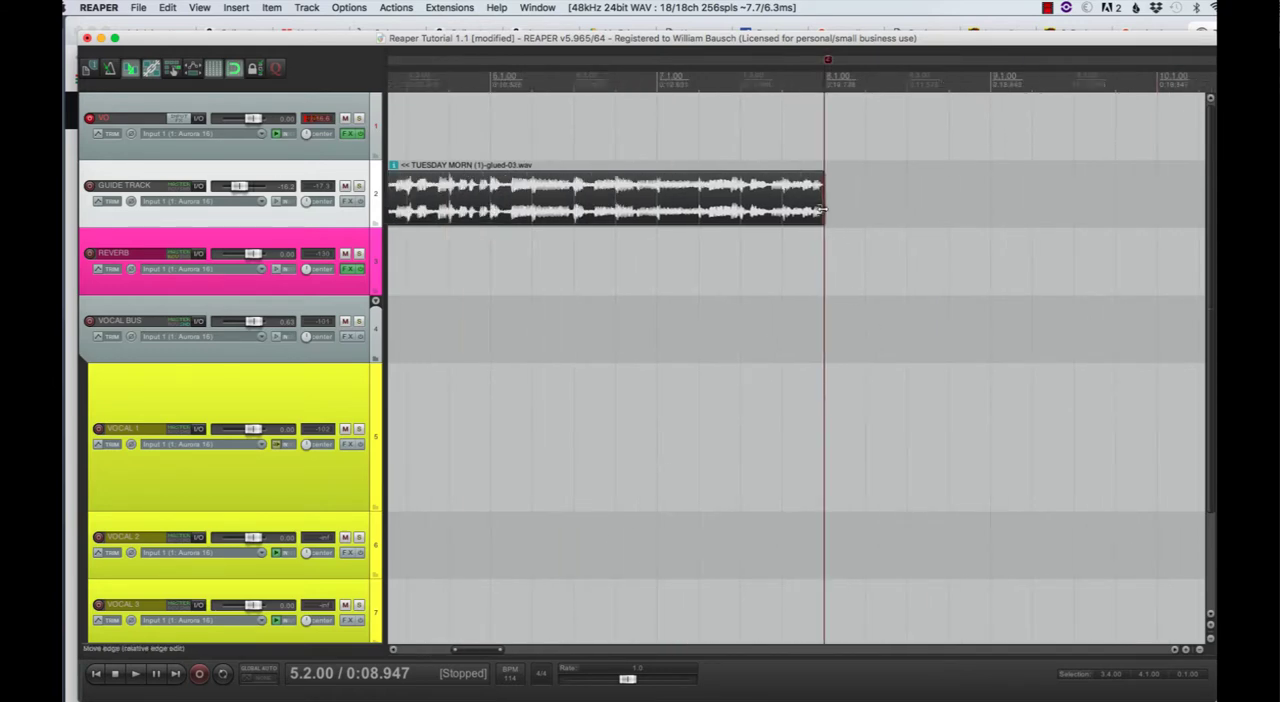
pyautogui.moveTo(821, 209); pyautogui.dragTo(1131, 223)
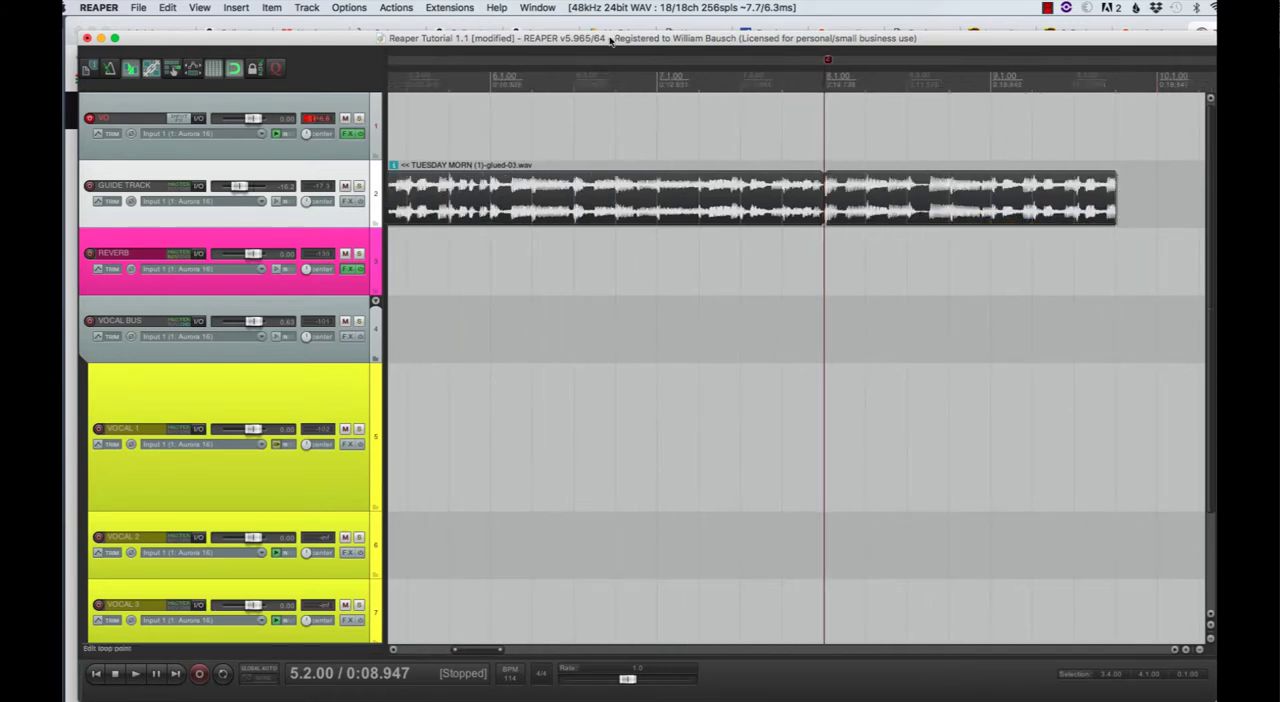
pyautogui.click(621, 84)
pyautogui.press('space')
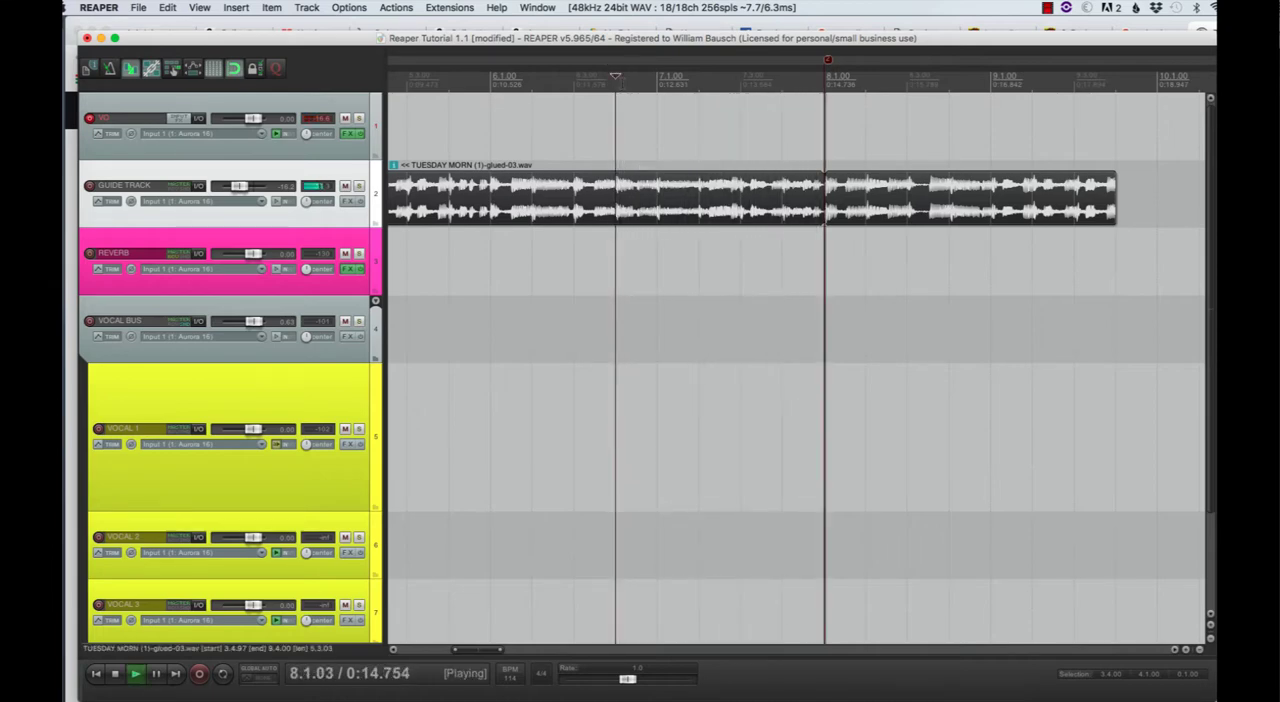
pyautogui.press('space')
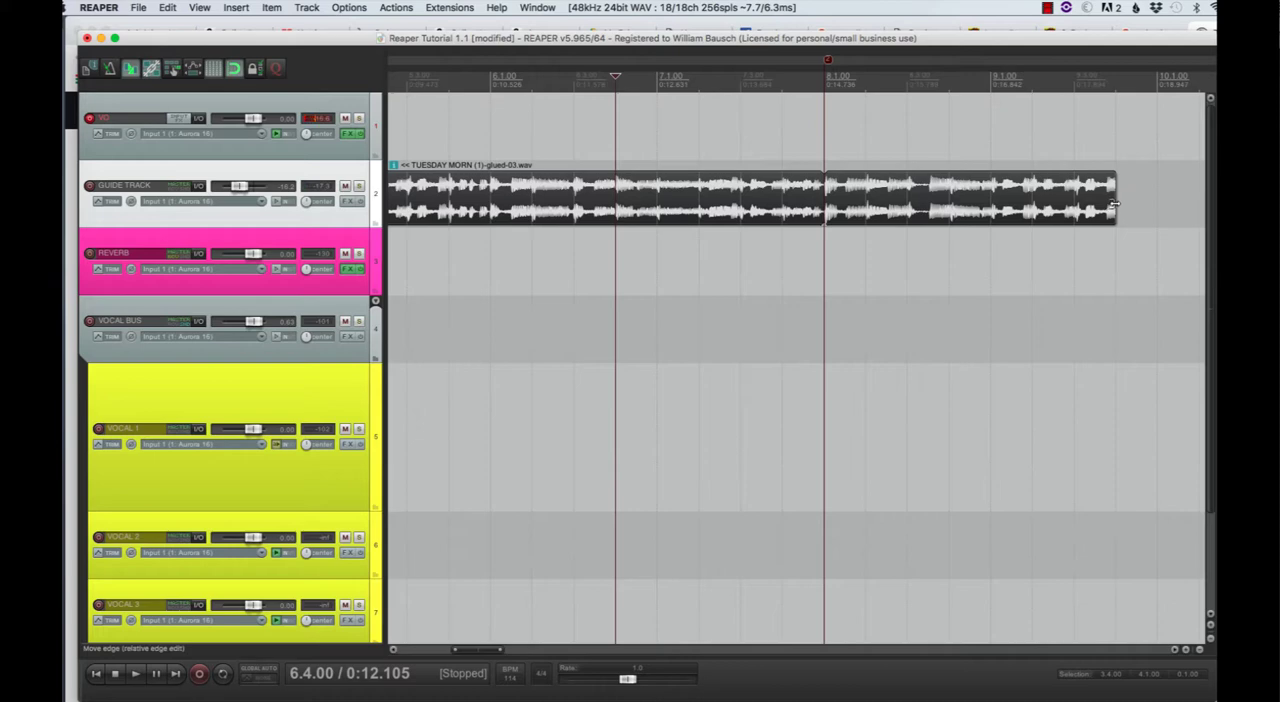
# - Extend the looped item to the start of measure 20, moving the rest of the guide track out to about measure 24
pyautogui.moveTo(1115, 204); pyautogui.dragTo(1203, 211)
pyautogui.scroll(-5, 1203, 211)
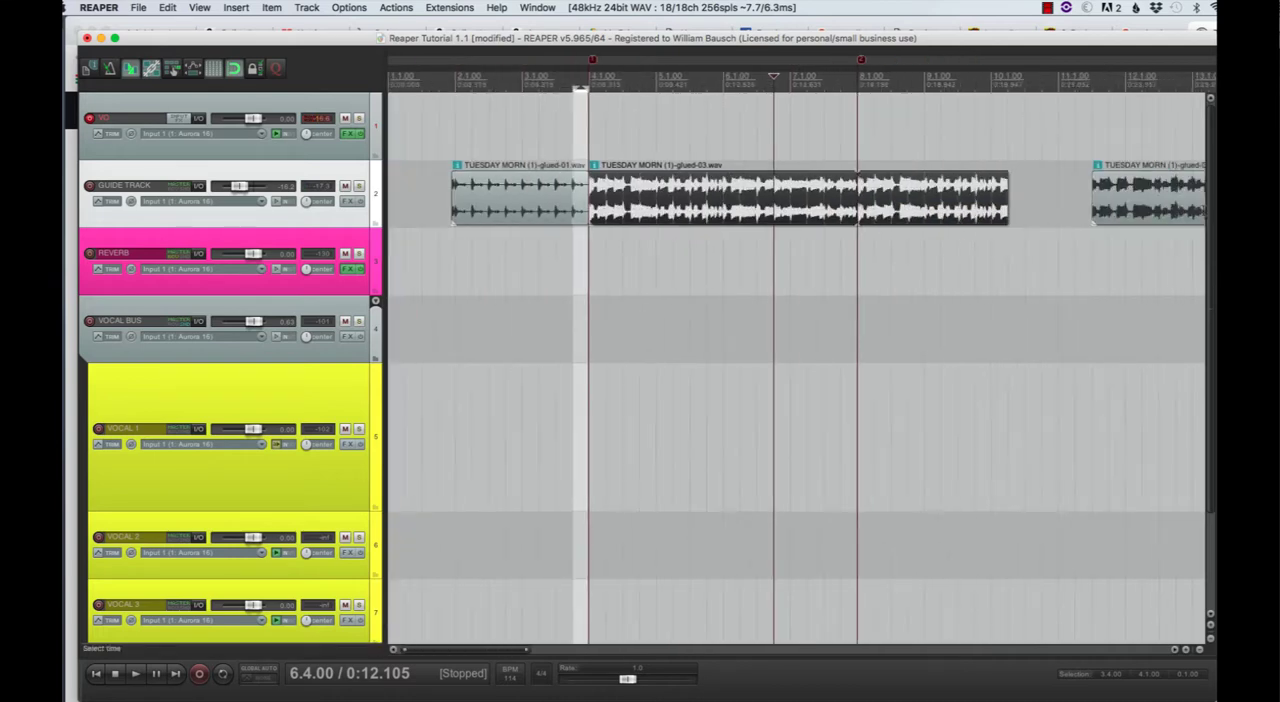
pyautogui.scroll(-3, 796, 370)
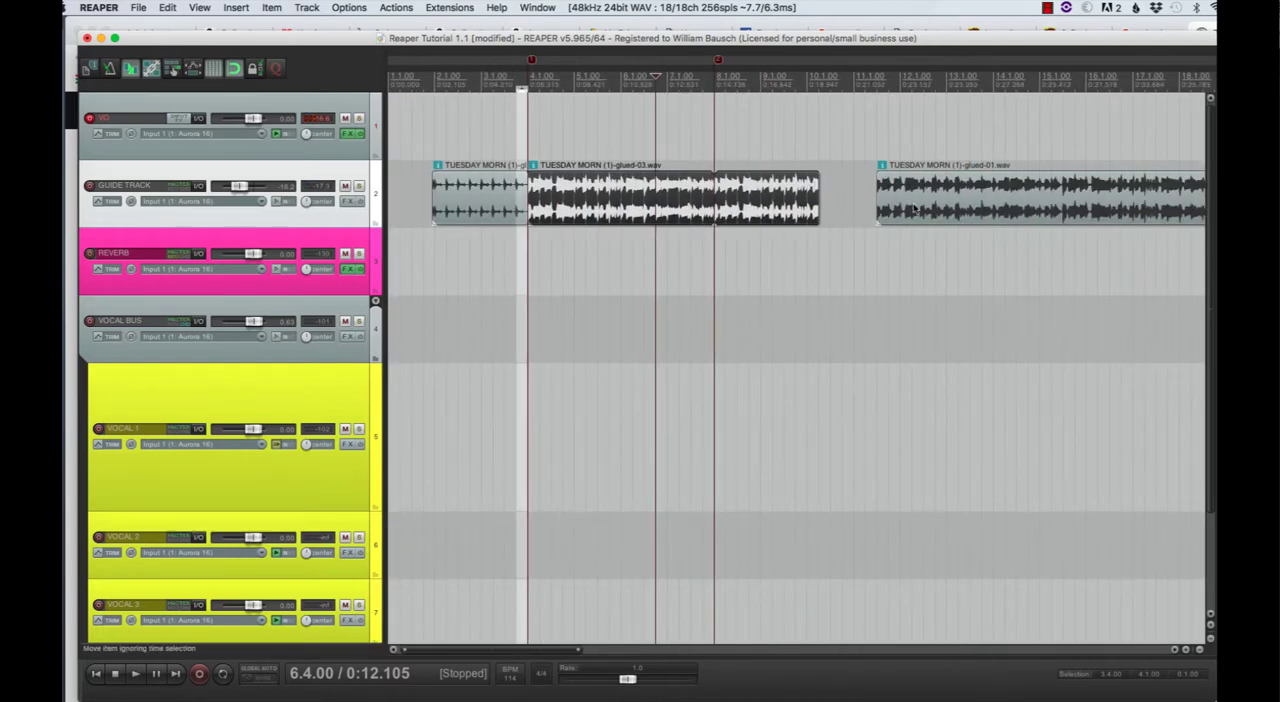
pyautogui.moveTo(913, 208); pyautogui.dragTo(1170, 208)
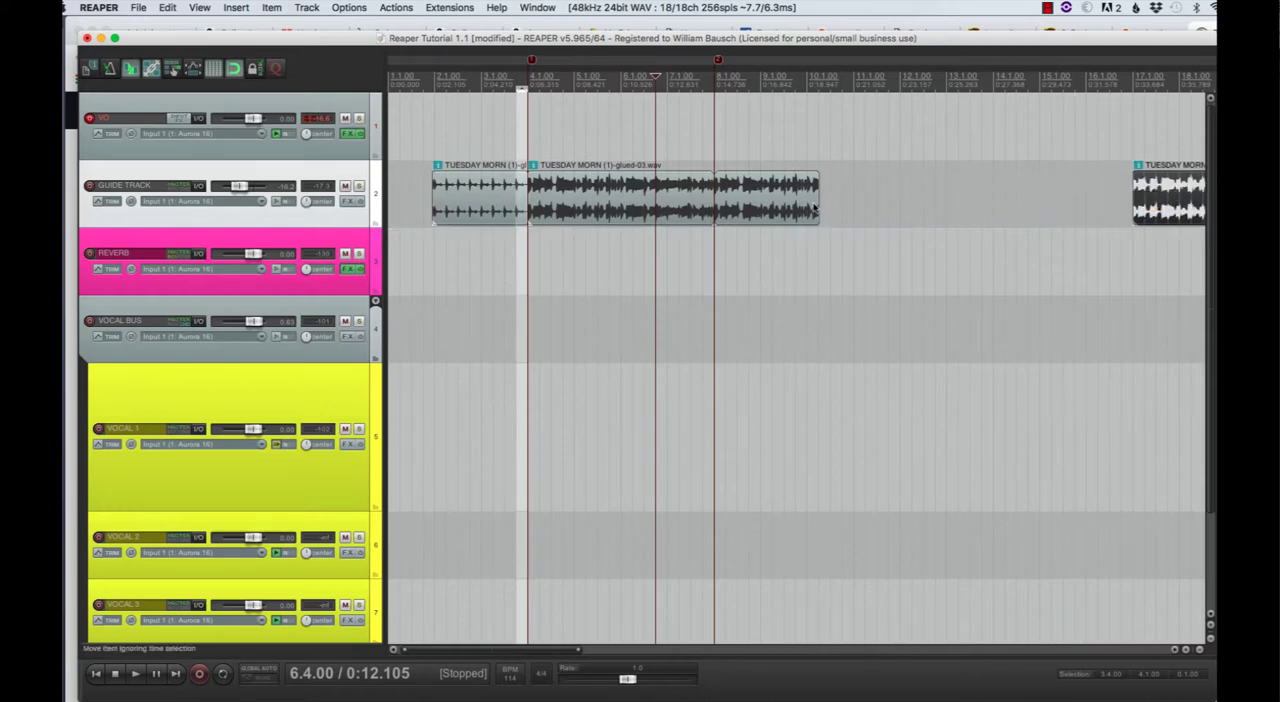
pyautogui.moveTo(817, 202); pyautogui.dragTo(1080, 206)
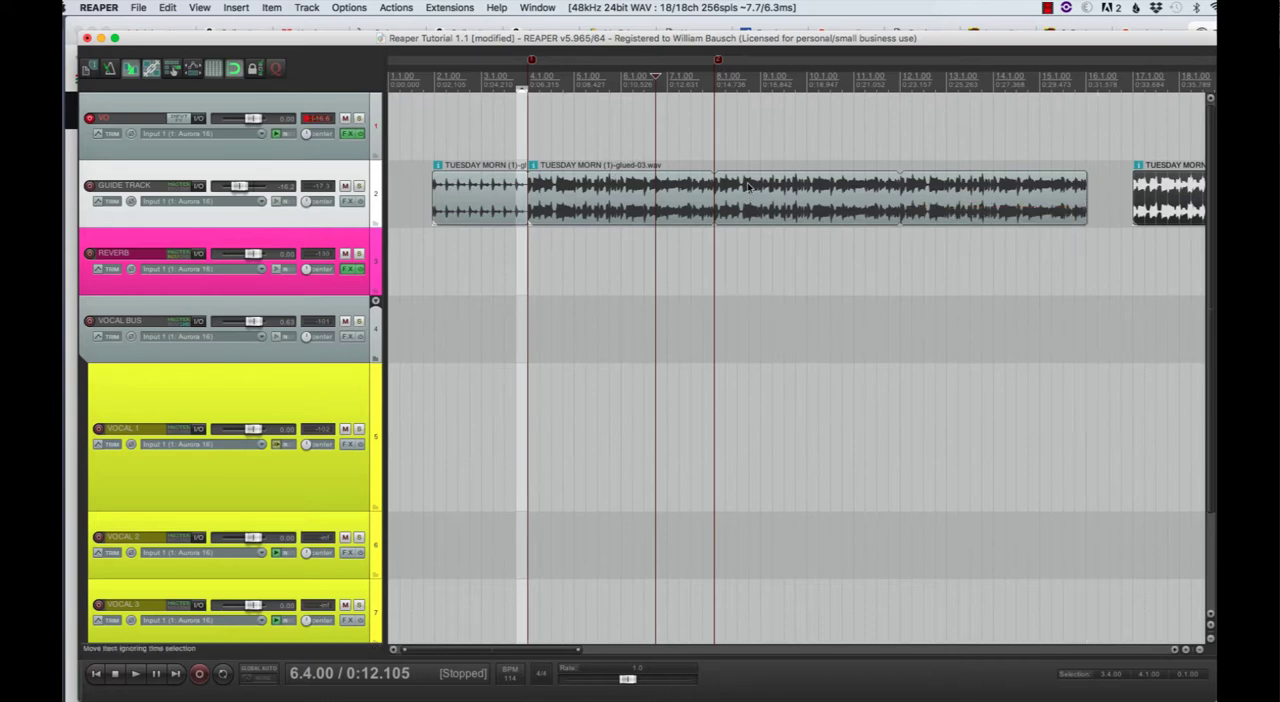
pyautogui.hscroll(7, 1163, 205)
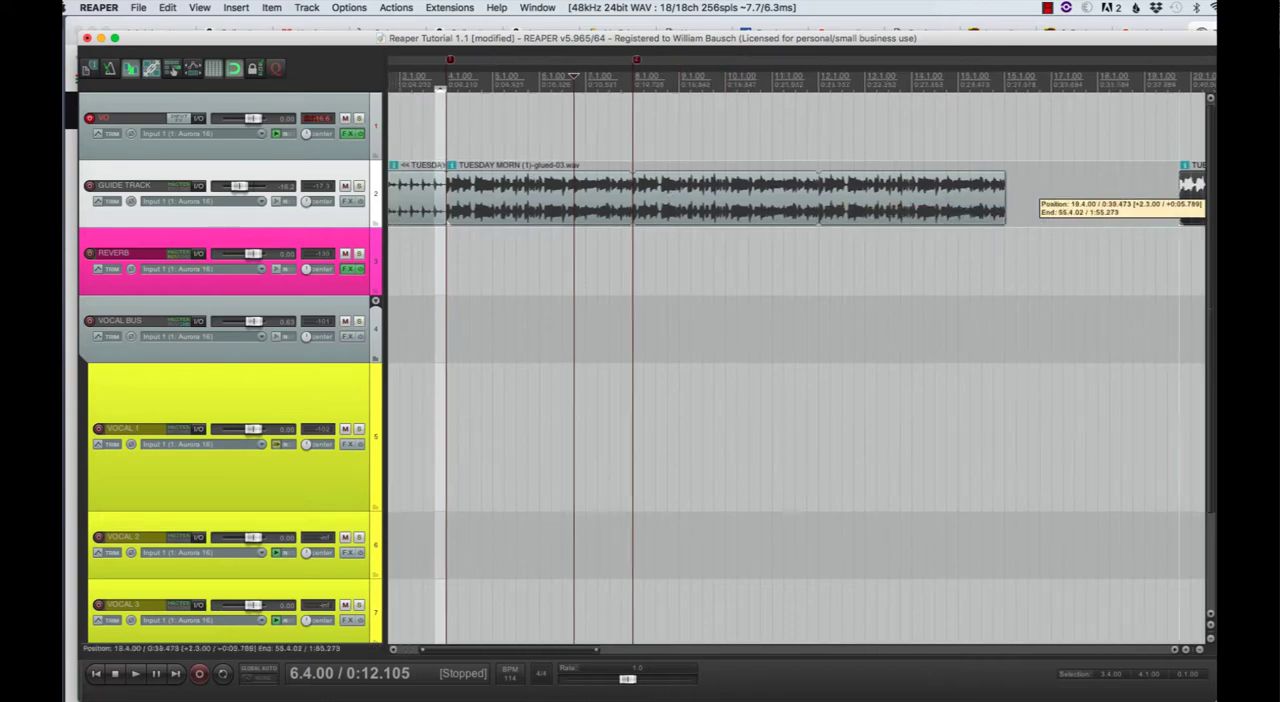
pyautogui.moveTo(755, 197); pyautogui.dragTo(941, 202)
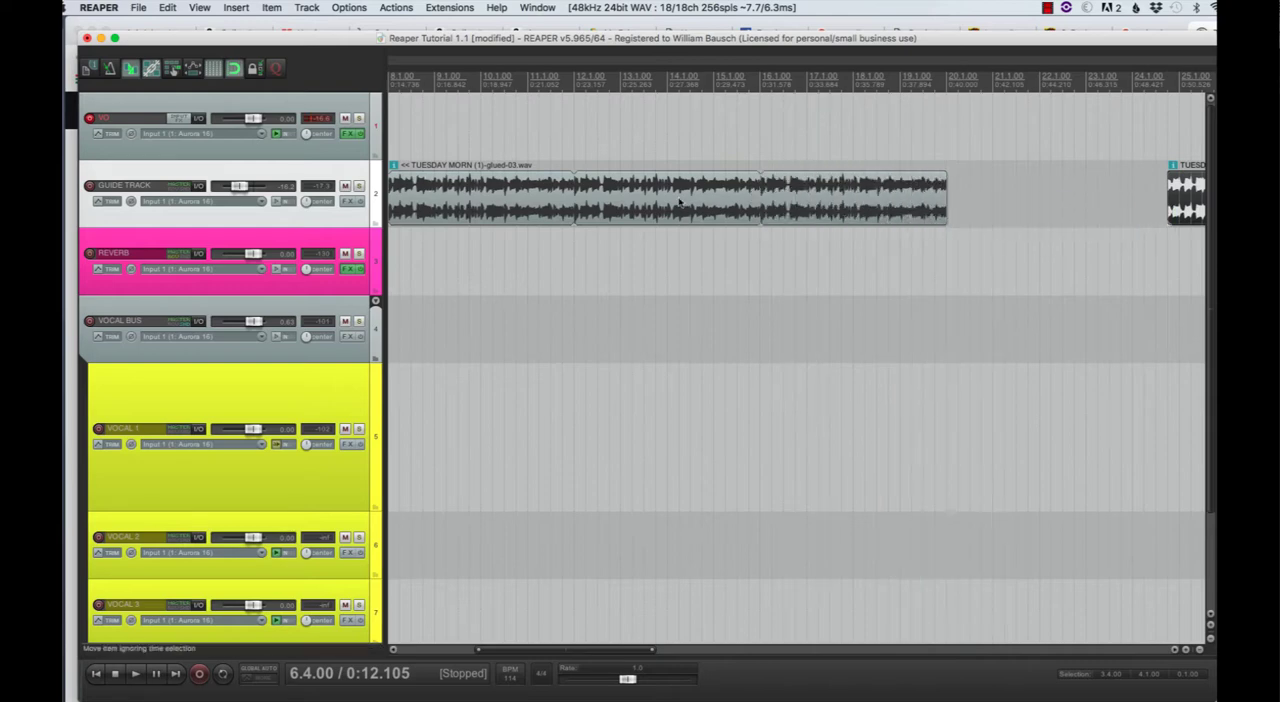
# - Play the loop from beat 2 of measure 11, and move the rest of the guide track against the loop's end at measure 20
pyautogui.click(540, 183)
pyautogui.press('space')
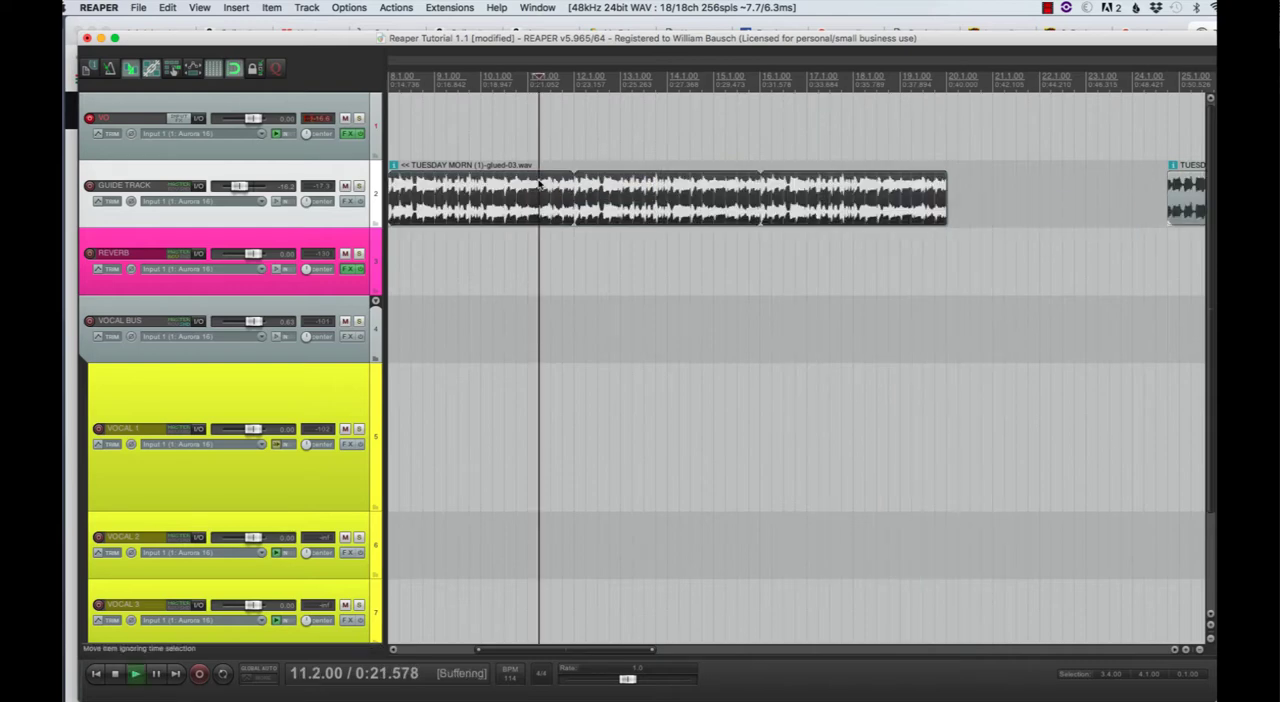
pyautogui.scroll(-3, 540, 183)
pyautogui.scroll(-1, 540, 183)
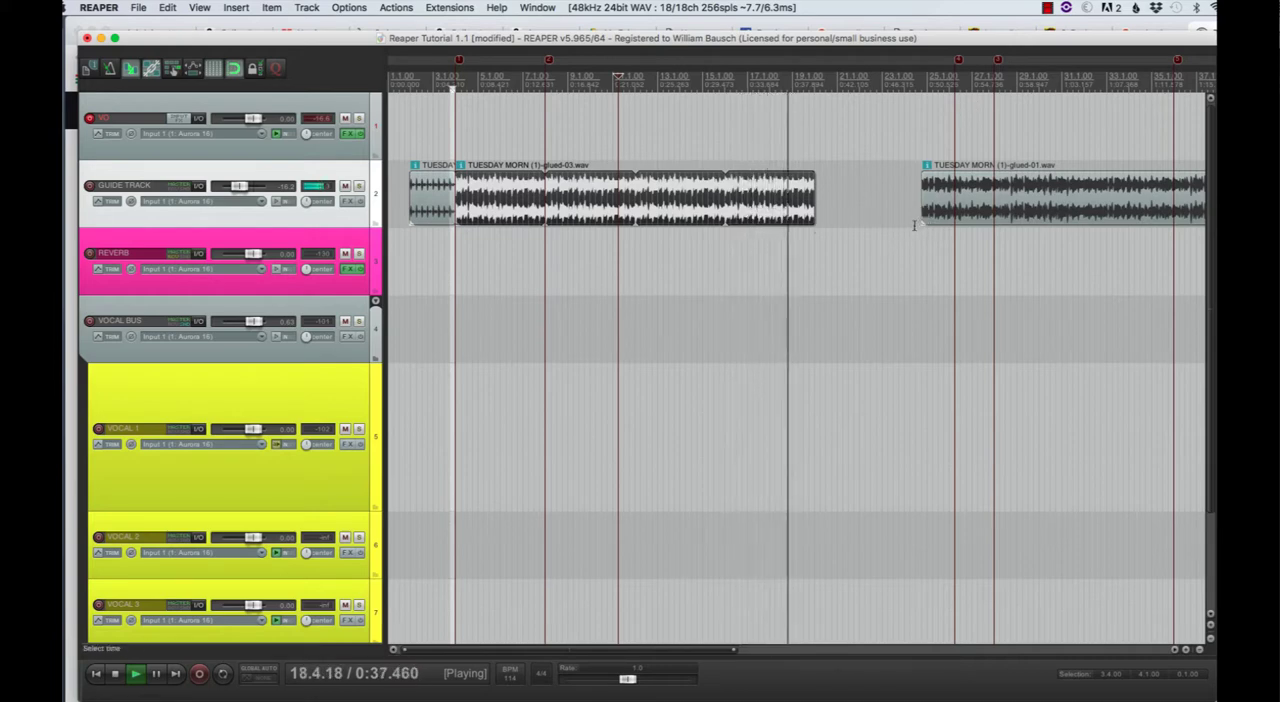
pyautogui.press('space')
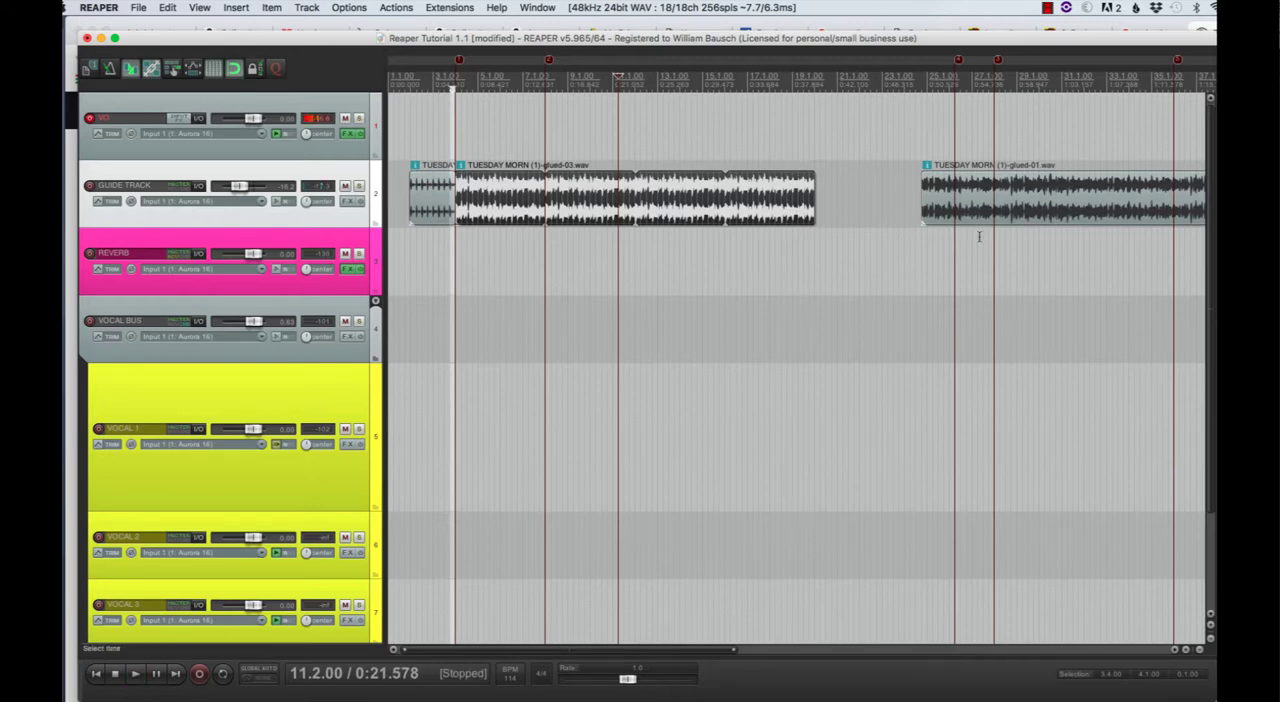
pyautogui.moveTo(1000, 200); pyautogui.dragTo(894, 205)
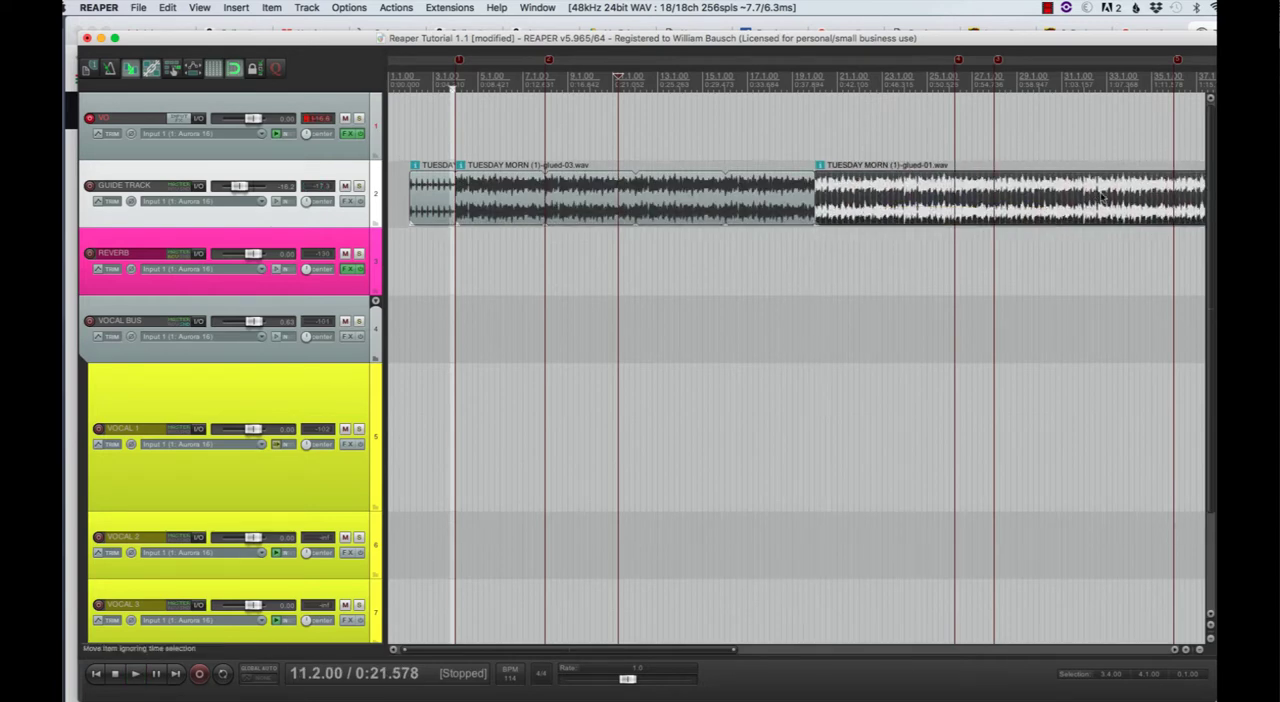
# - Remove the three markers near measures 26, 28 and 36
pyautogui.rightClick(959, 62)
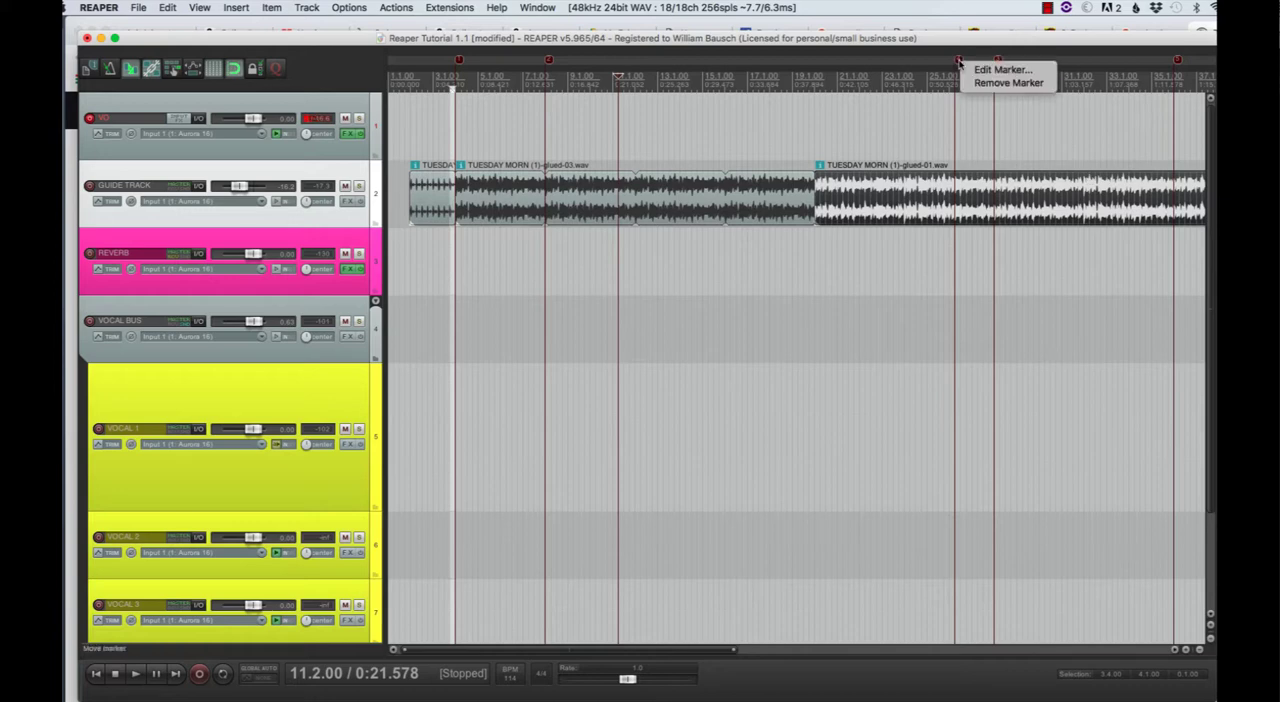
pyautogui.click(977, 85)
pyautogui.rightClick(997, 62)
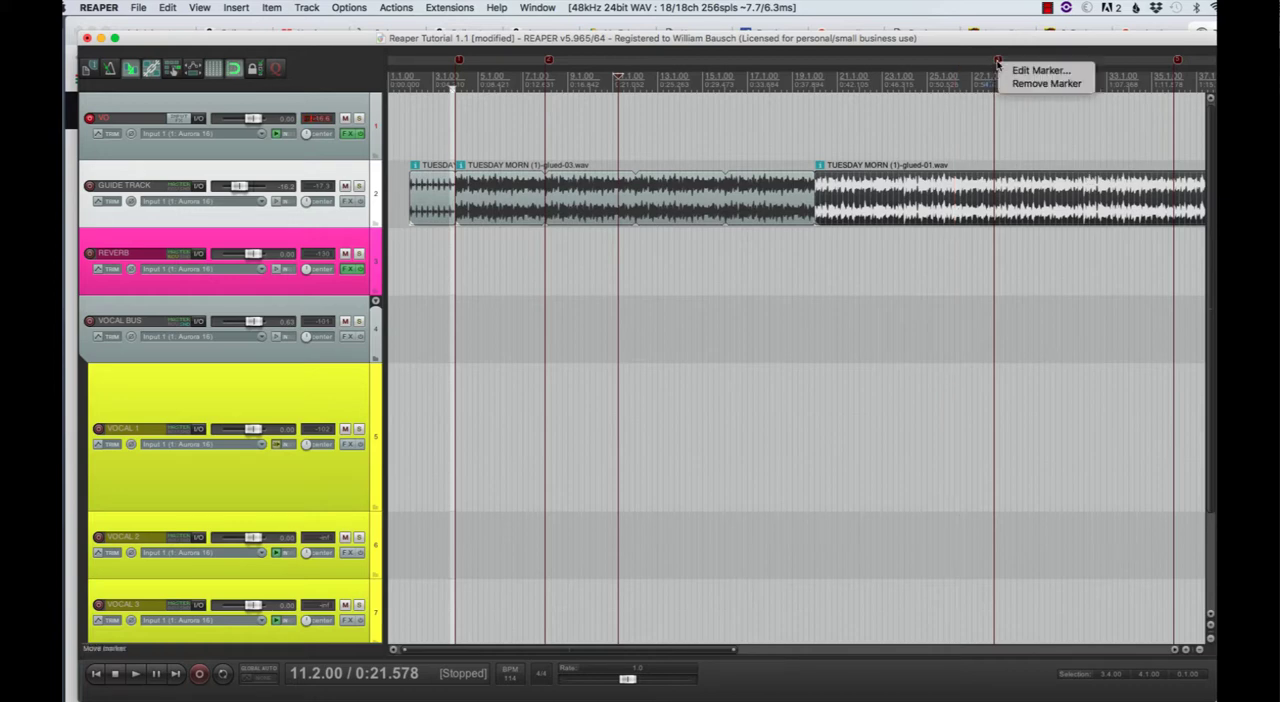
pyautogui.click(1013, 84)
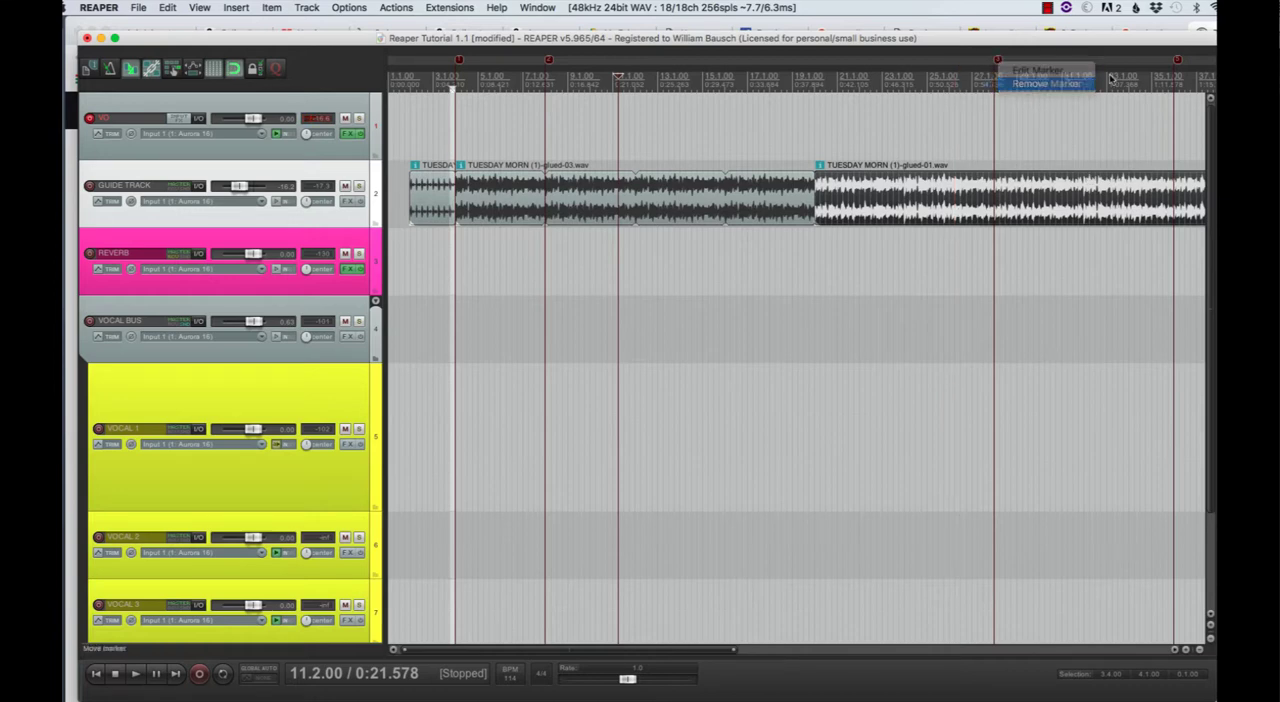
pyautogui.rightClick(1179, 62)
pyautogui.click(1200, 85)
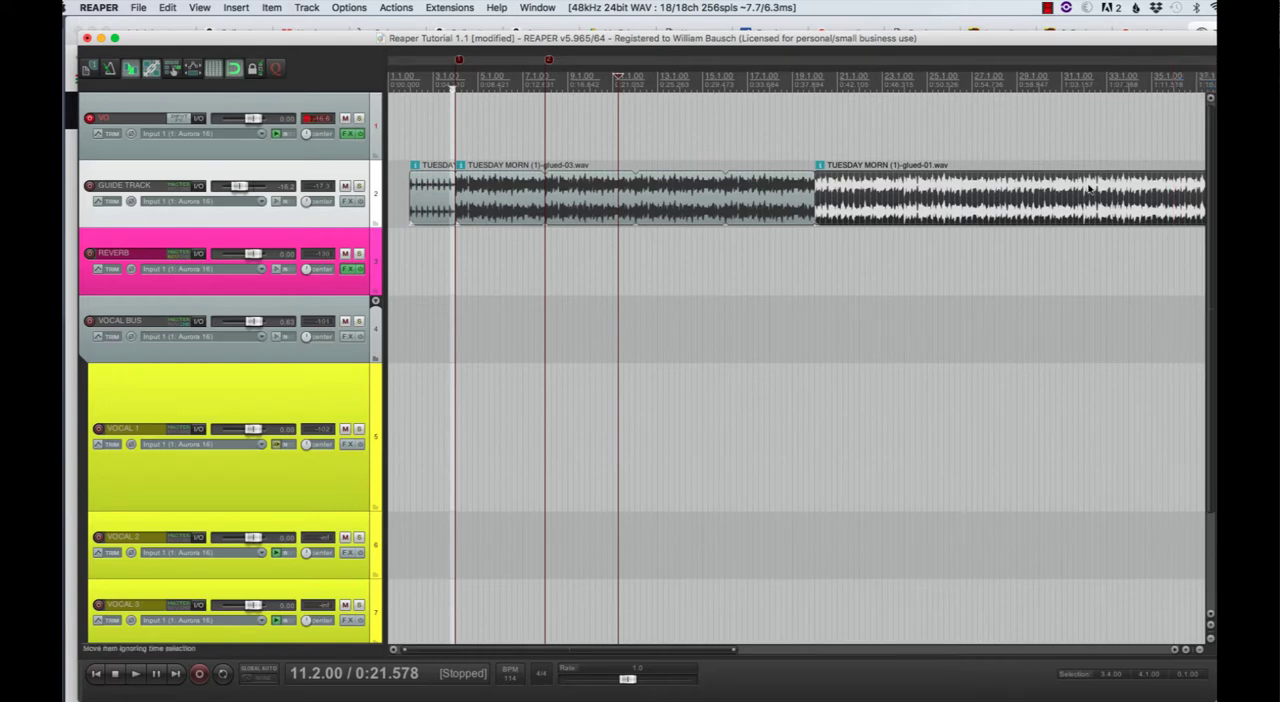
# - Play the guide track around measures 39 and 40, and shift its last item one measure later to start at measure 21
pyautogui.hscroll(10, 1025, 222)
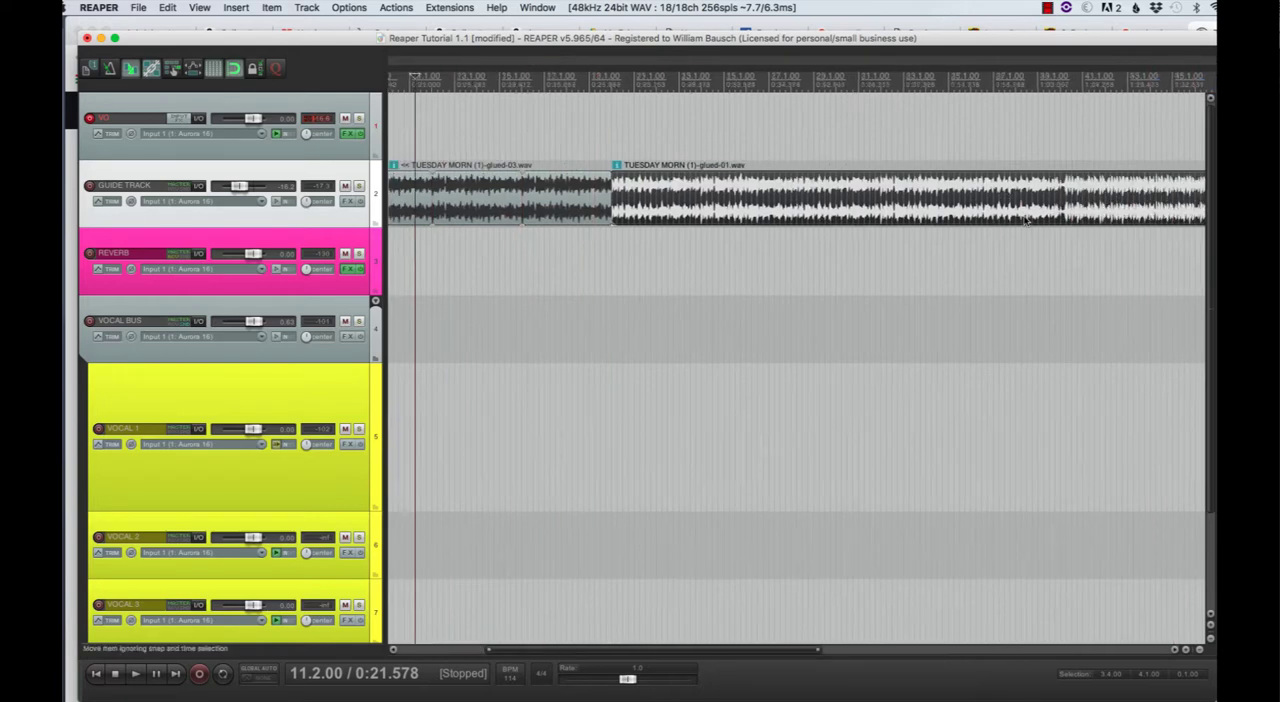
pyautogui.click(762, 97)
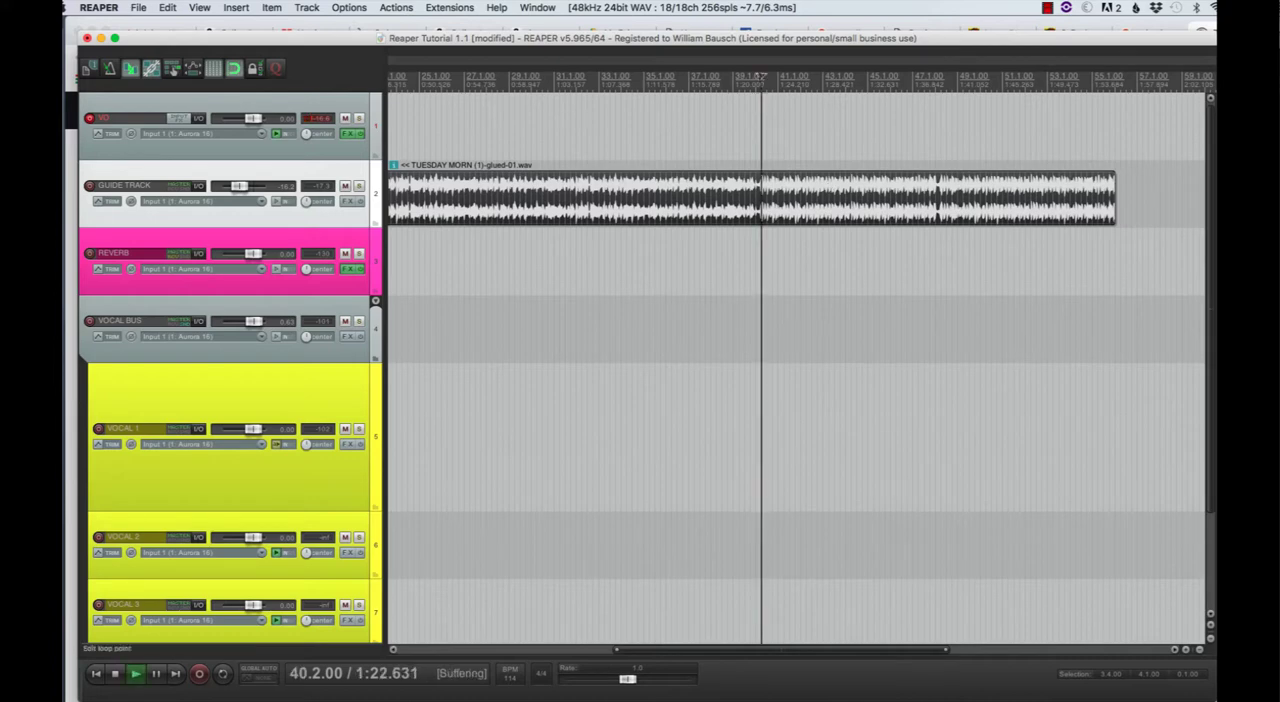
pyautogui.press('space')
pyautogui.press('space')
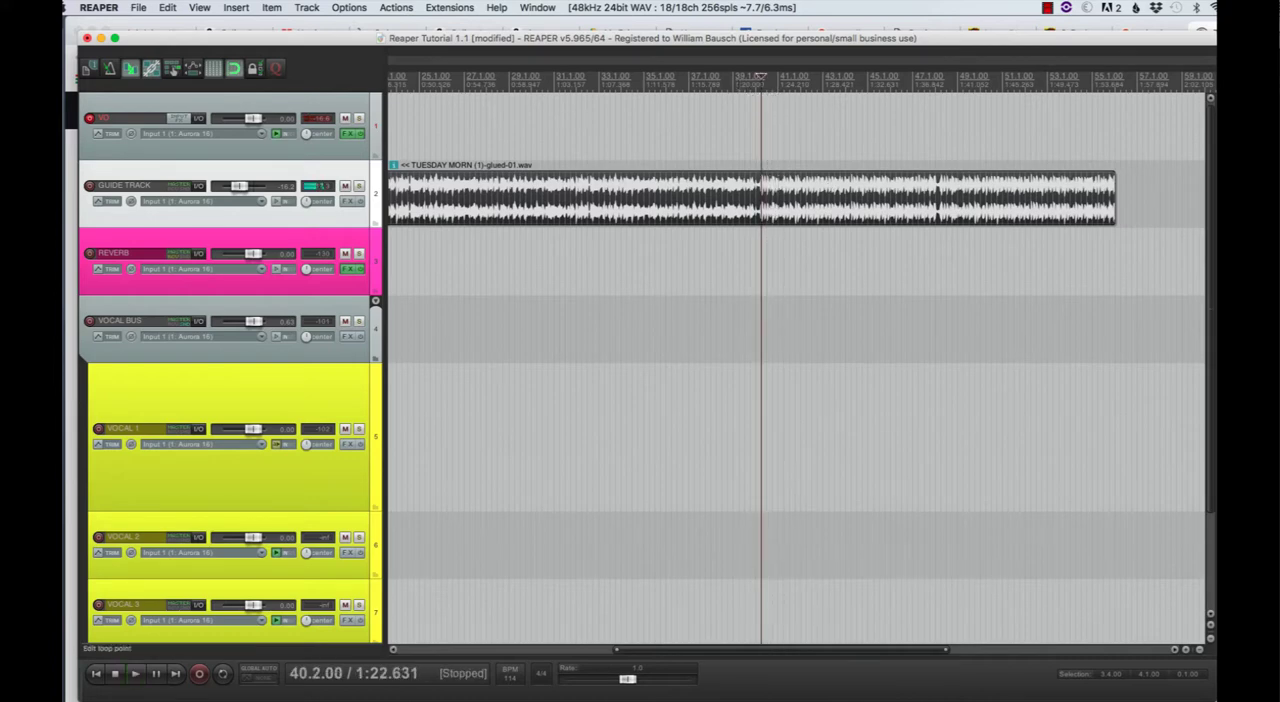
pyautogui.click(733, 82)
pyautogui.press('space')
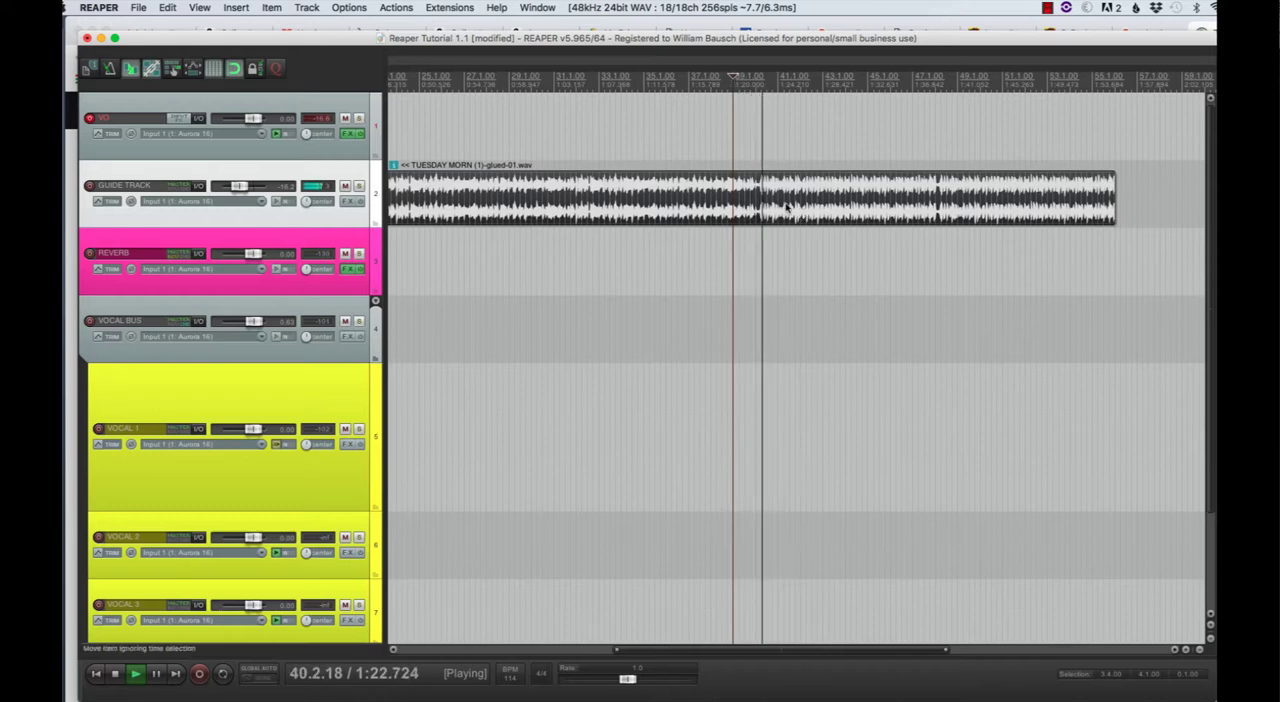
pyautogui.press('space')
pyautogui.moveTo(790, 215); pyautogui.dragTo(812, 212)
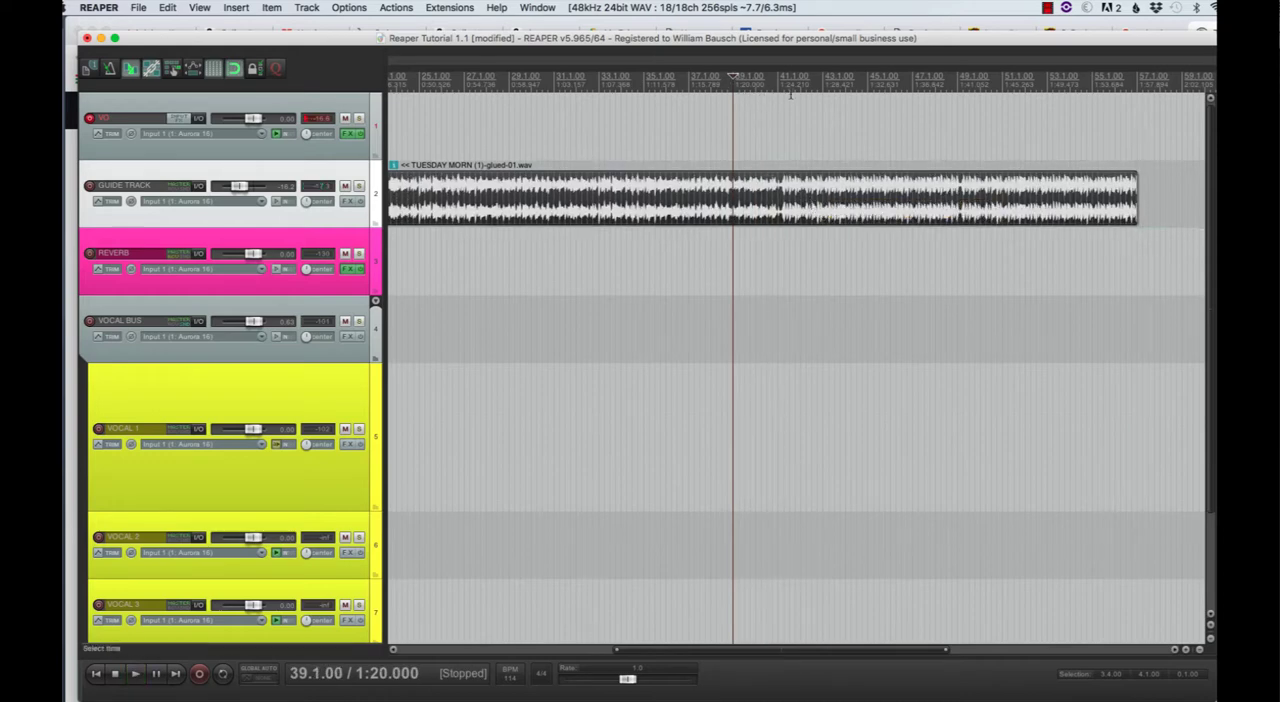
# - Split the guide track at measure 41 and play the new section from there
pyautogui.click(778, 82)
pyautogui.press('space')
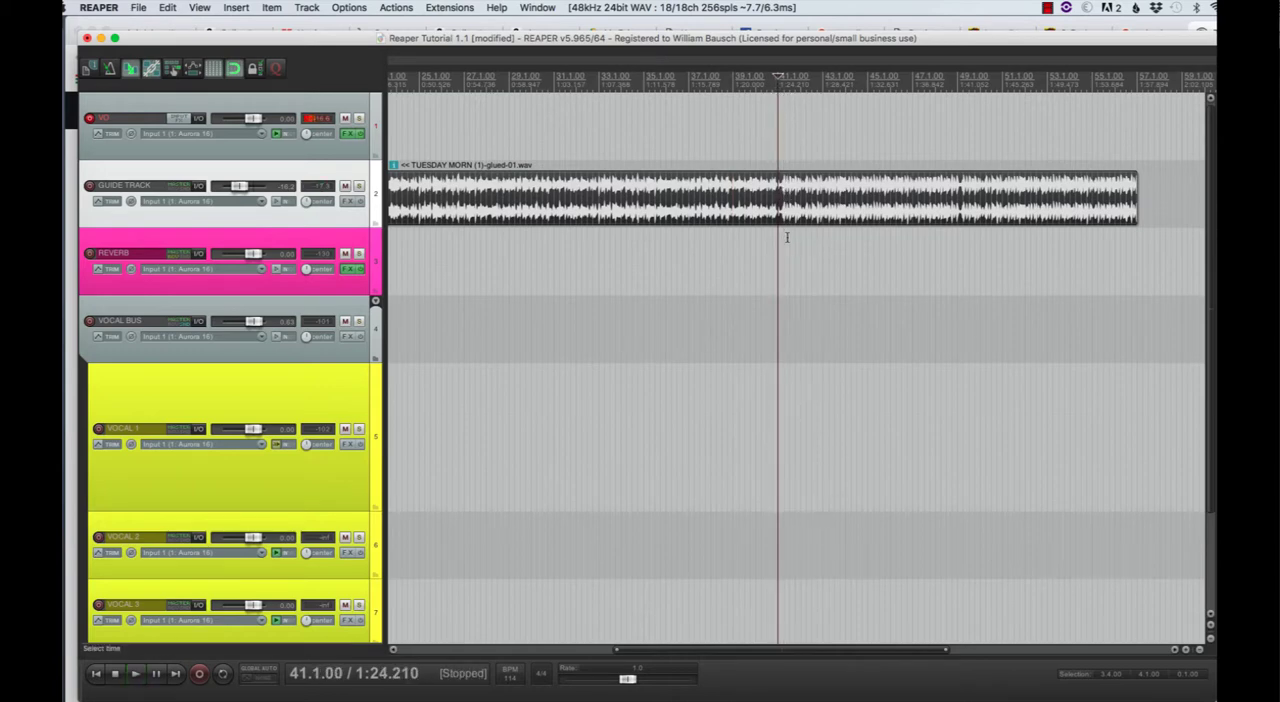
pyautogui.press('s')
pyautogui.press('space')
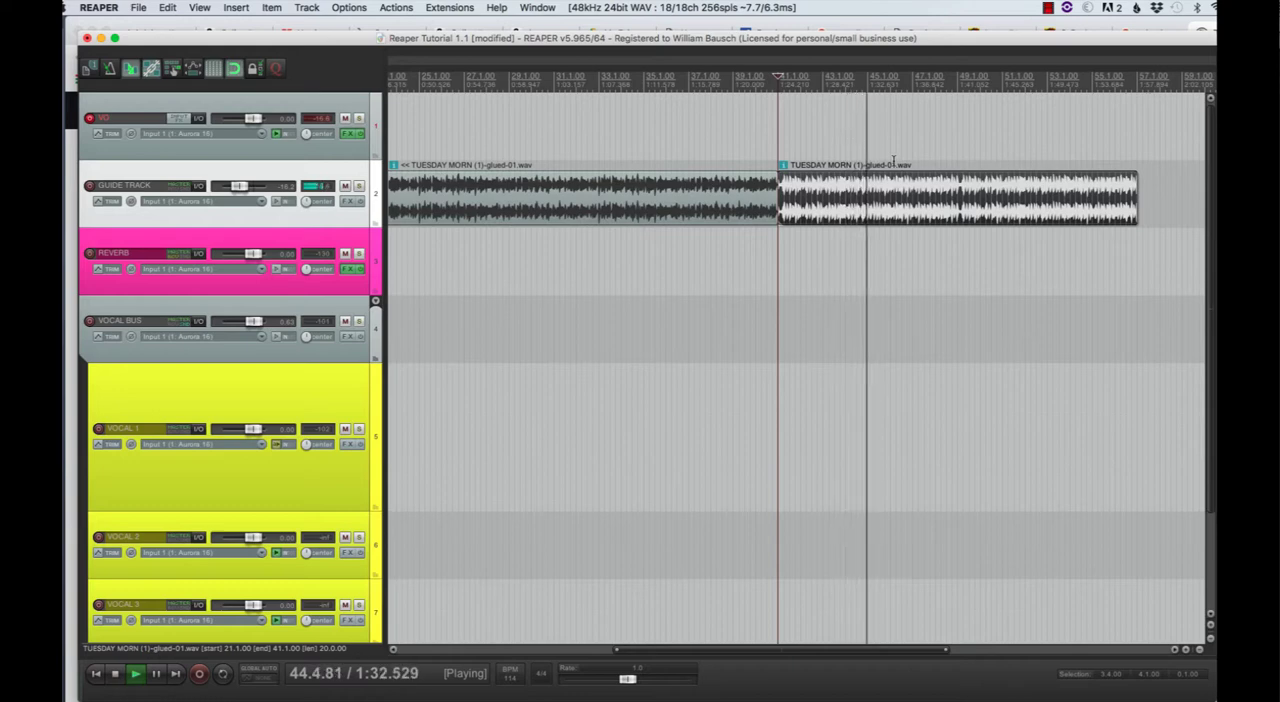
# - Split the guide track again at measure 45 and delete the part after it
pyautogui.press('space')
pyautogui.click(867, 77)
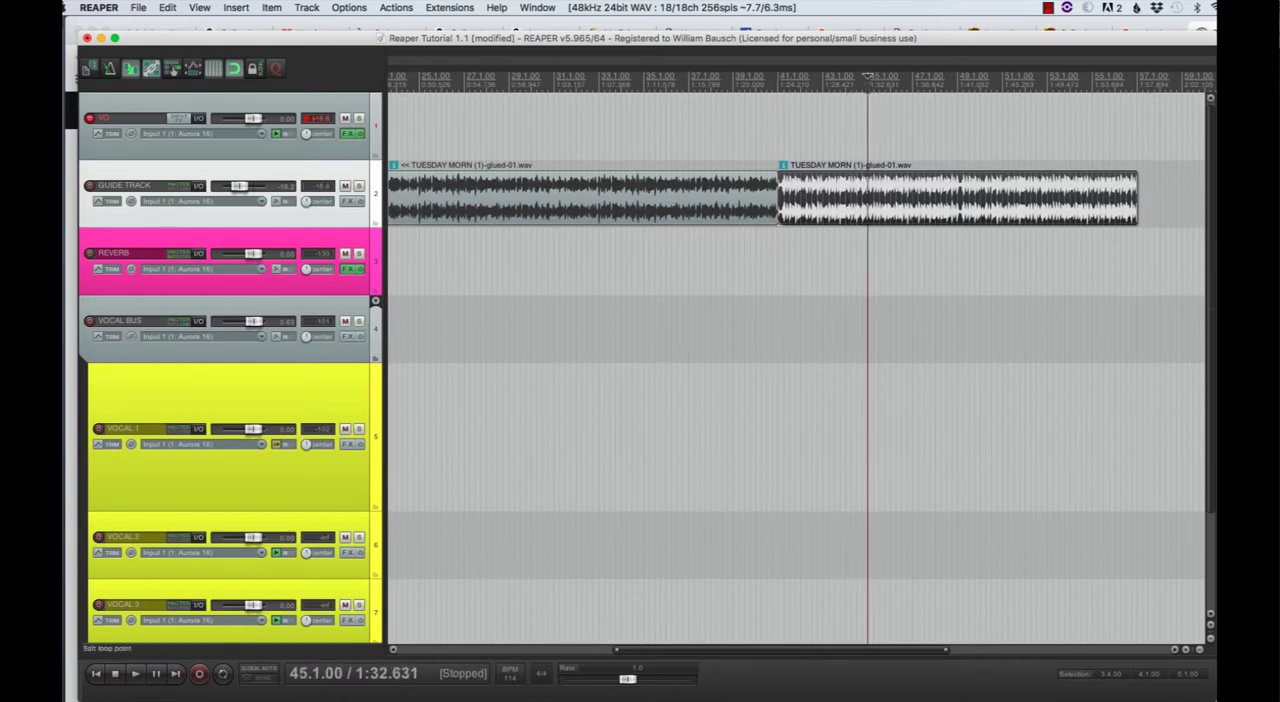
pyautogui.press('s')
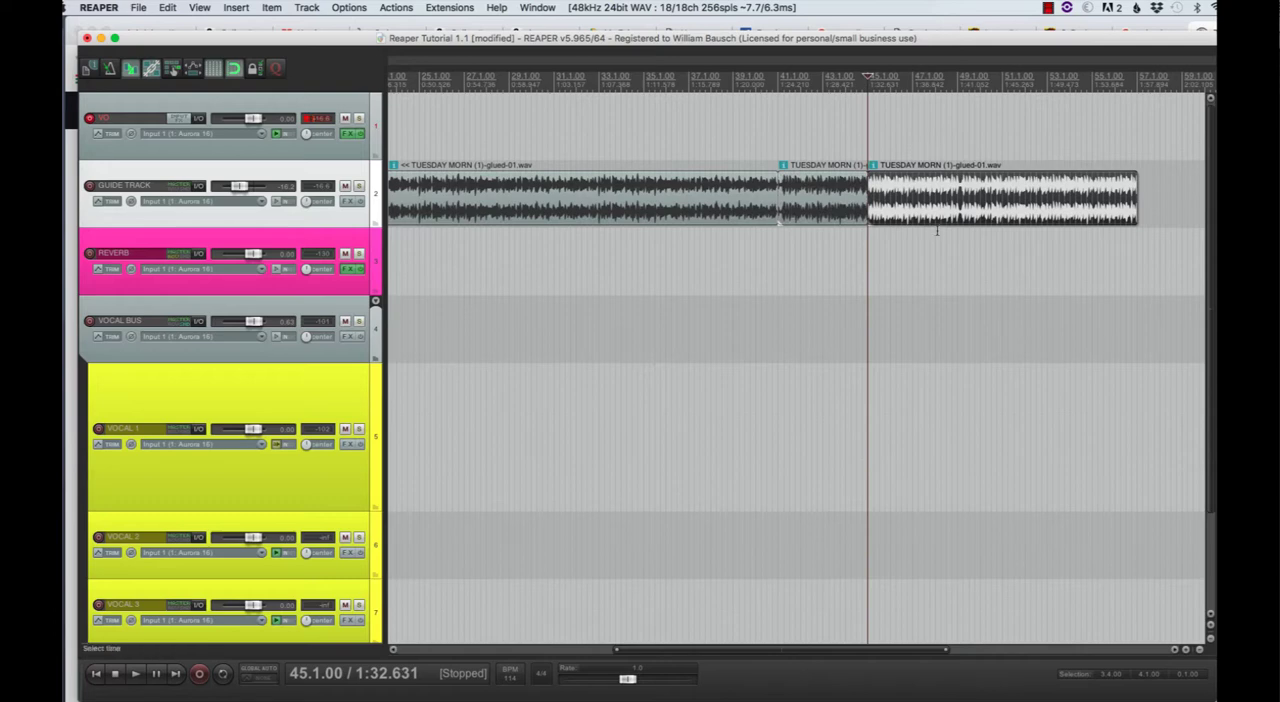
pyautogui.click(930, 207)
pyautogui.press('Delete')
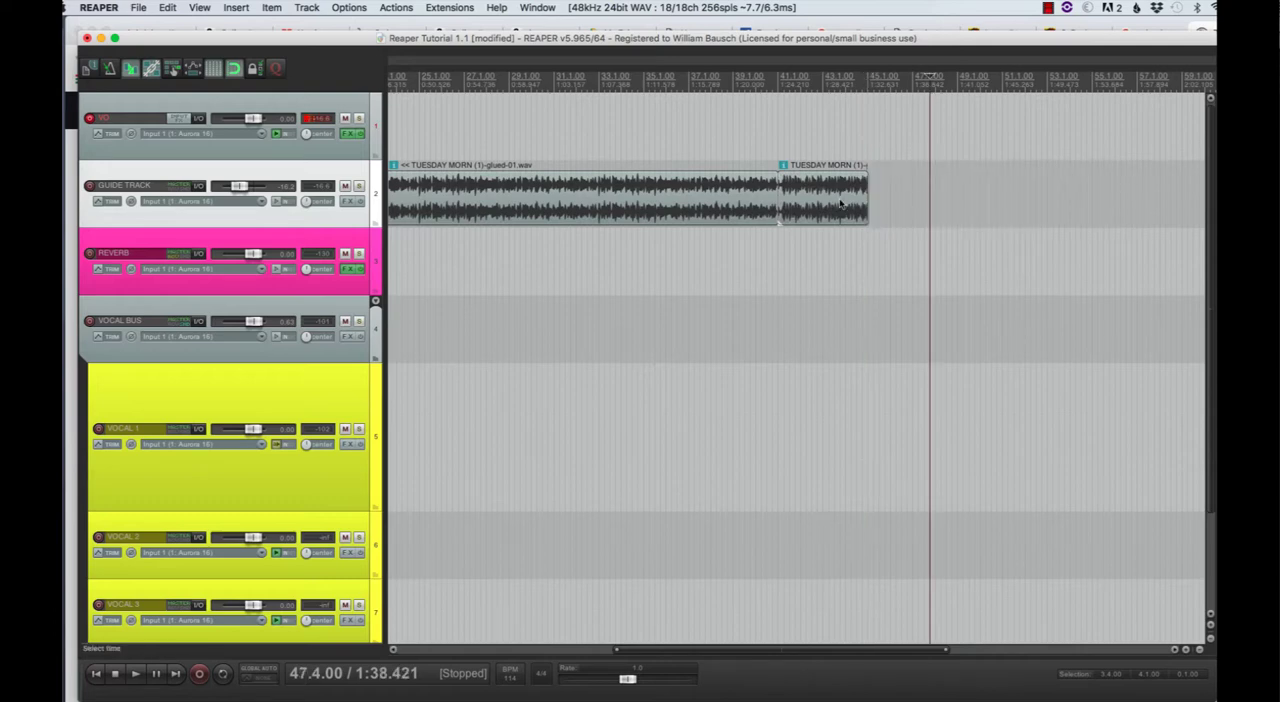
# - Glue the guide track item between measures 41 and 45 into its own audio item
pyautogui.click(818, 208)
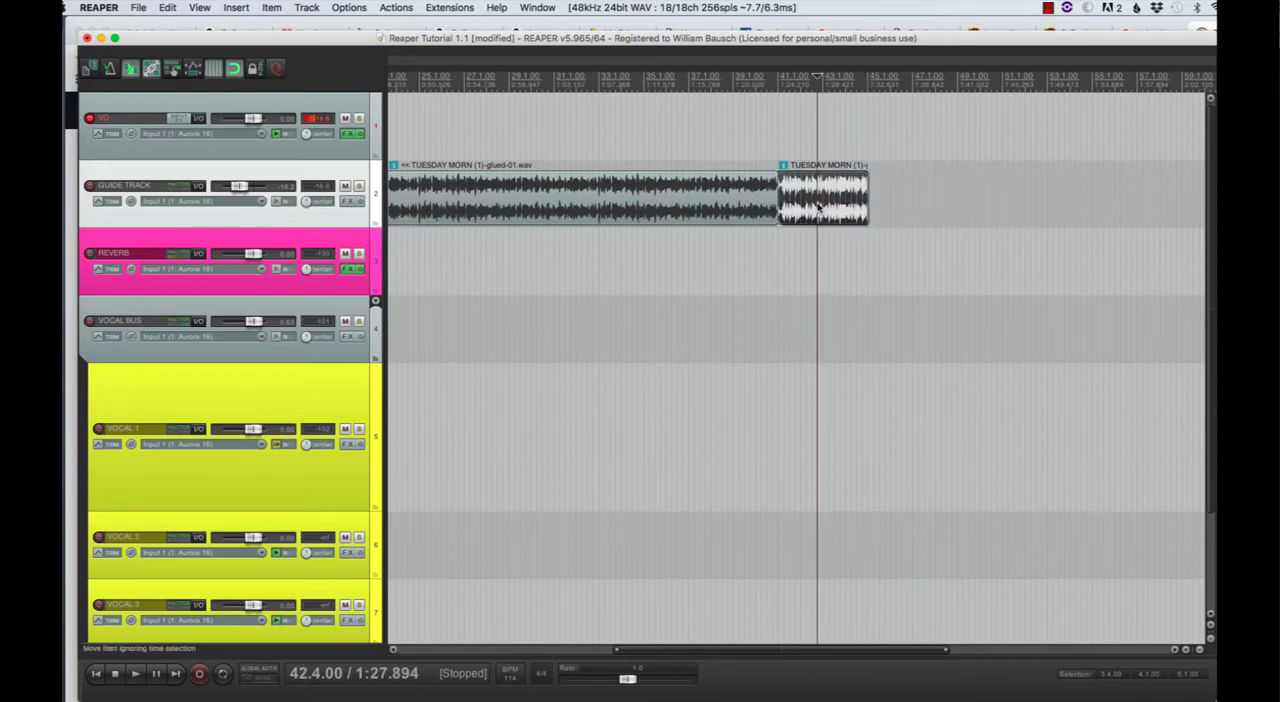
pyautogui.rightClick(818, 207)
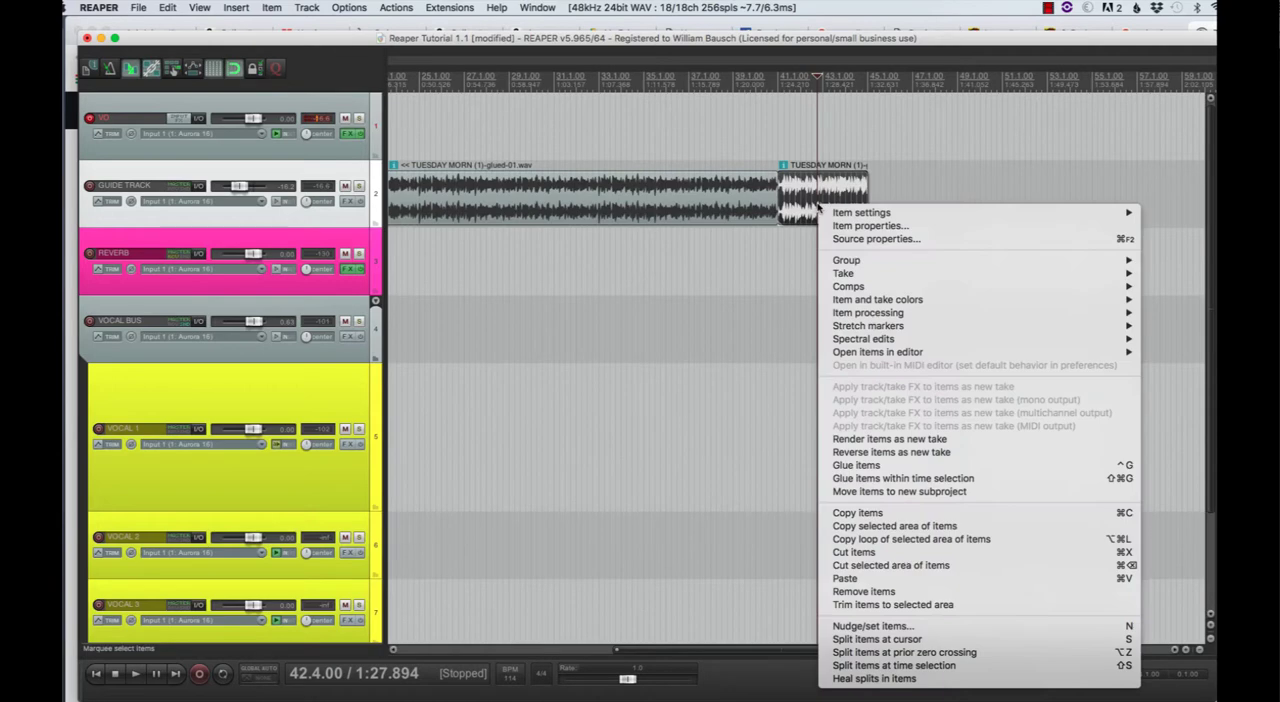
pyautogui.click(850, 466)
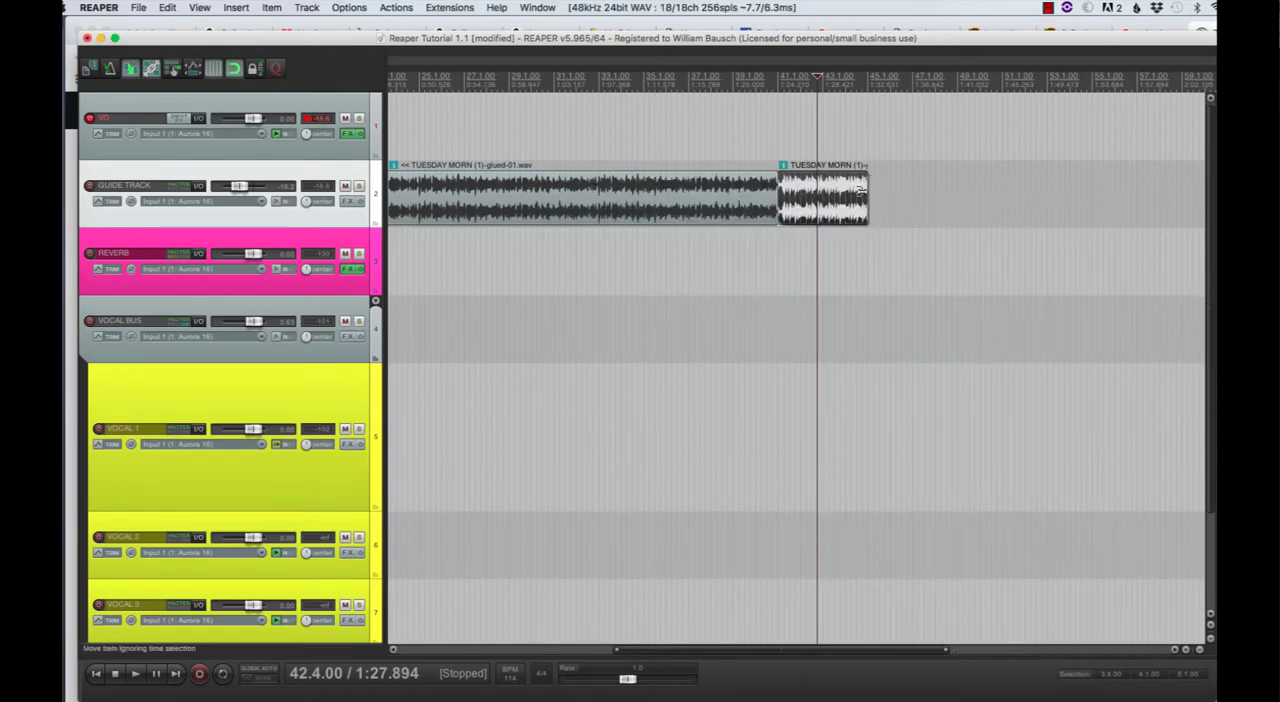
# - Loop the glued measure 41 item out to measure 57 and play it from beat 2 of measure 41
pyautogui.moveTo(864, 195); pyautogui.dragTo(1135, 210)
pyautogui.click(782, 88)
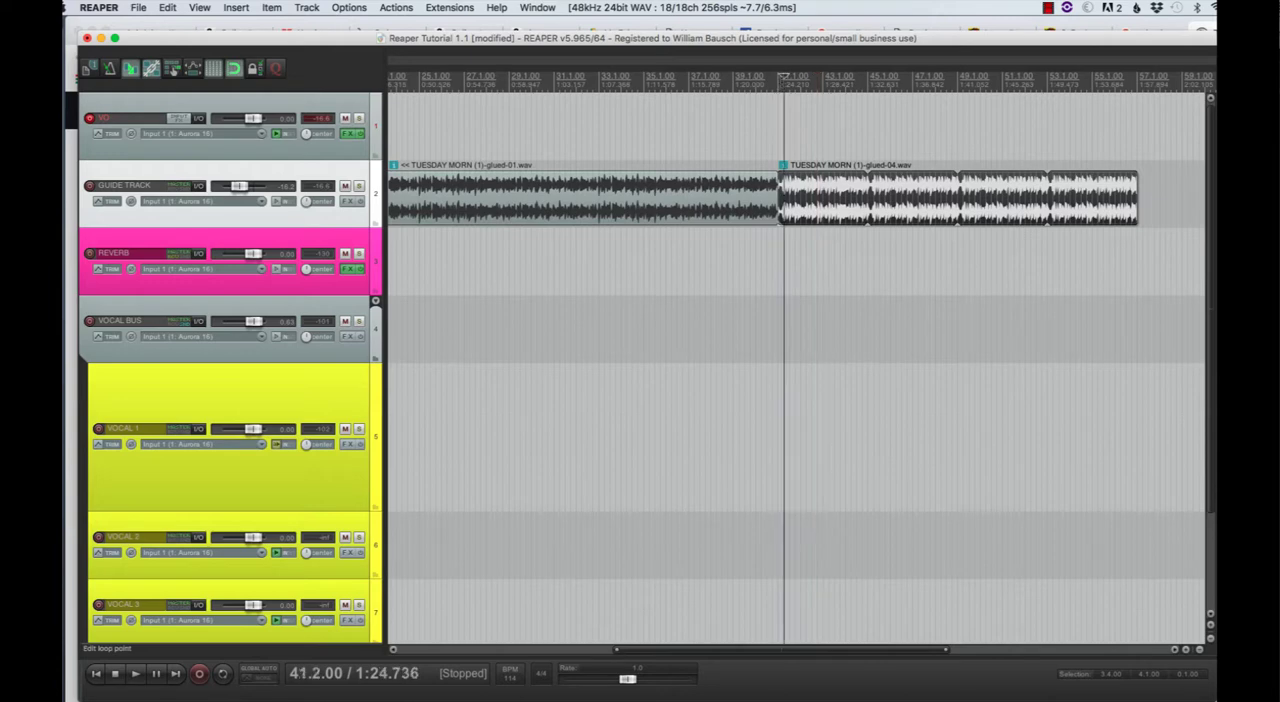
pyautogui.press('space')
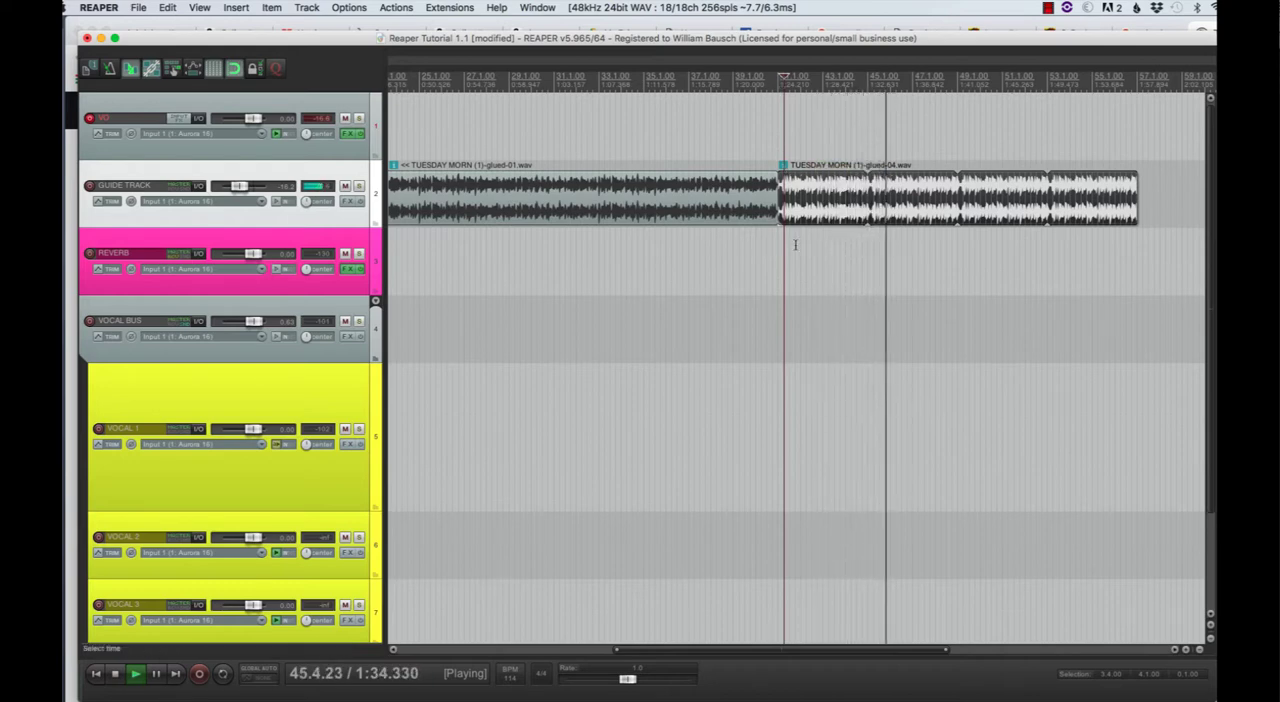
# - Stop playback and rename the take of the looped item at measure 41 to Tuesday B-glued-04.wav
pyautogui.press('space')
pyautogui.doubleClick(810, 203)
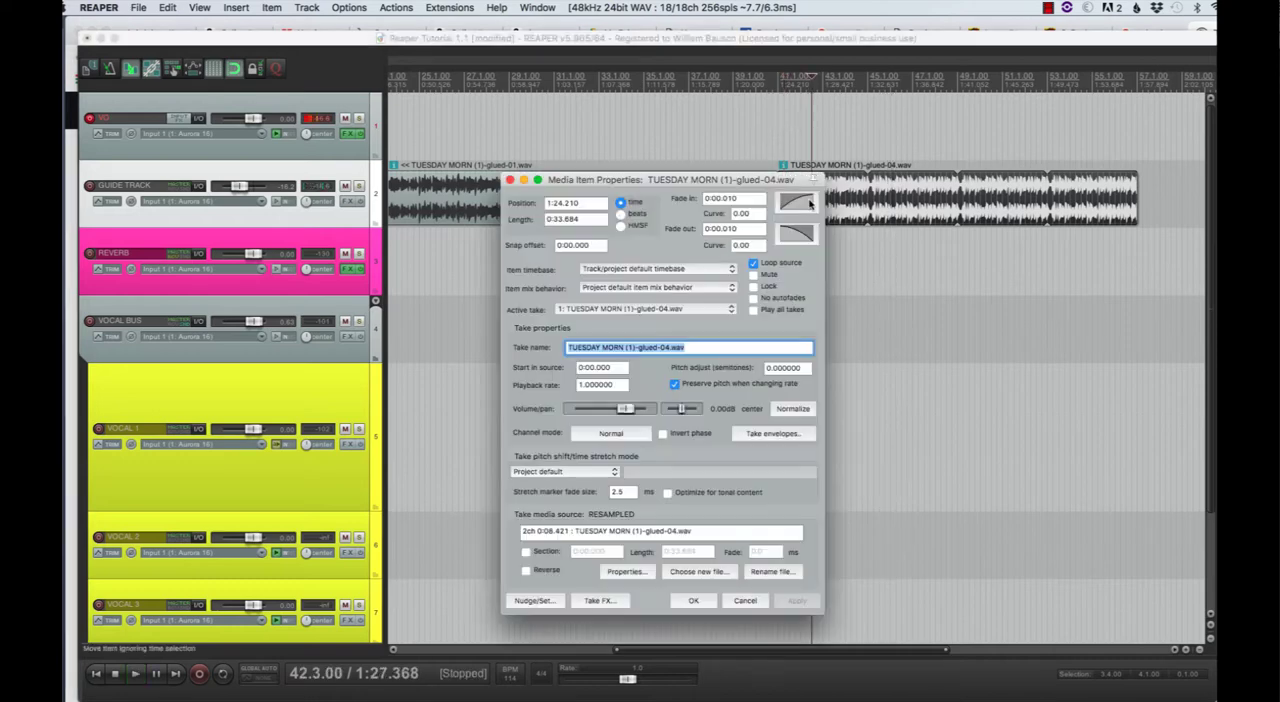
pyautogui.click(606, 349)
pyautogui.moveTo(634, 351); pyautogui.dragTo(544, 347)
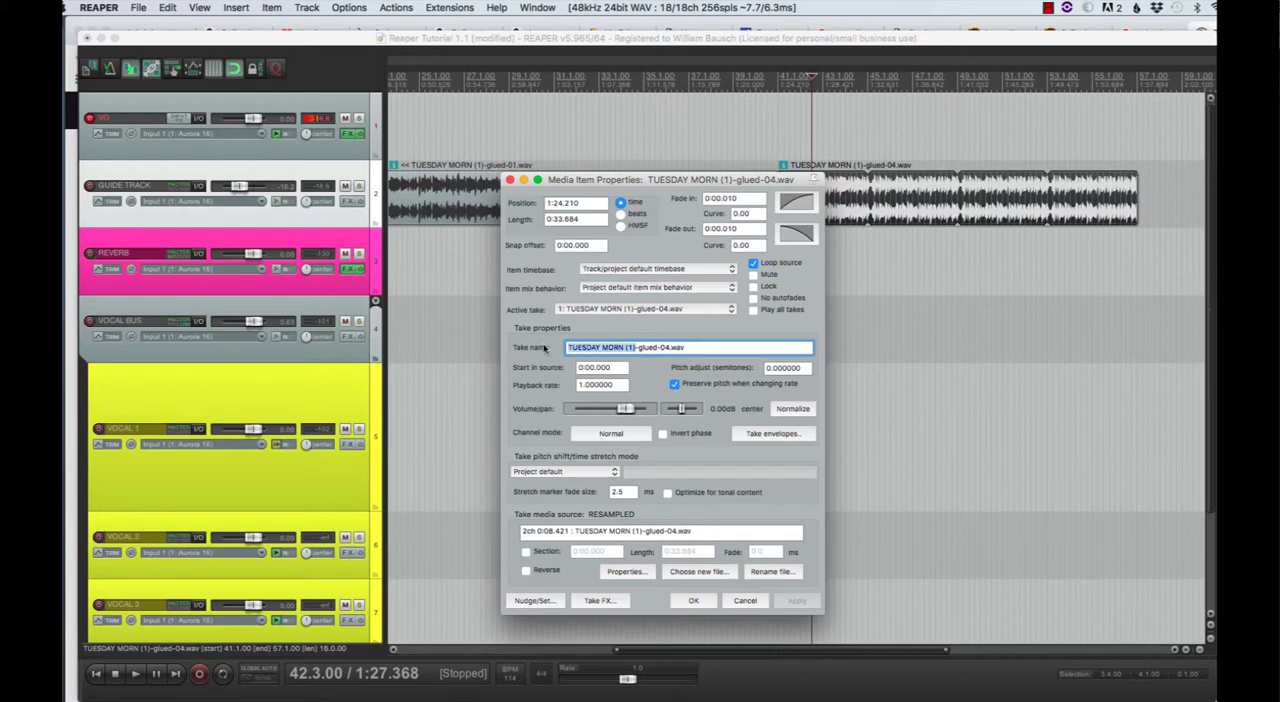
pyautogui.write('Te')
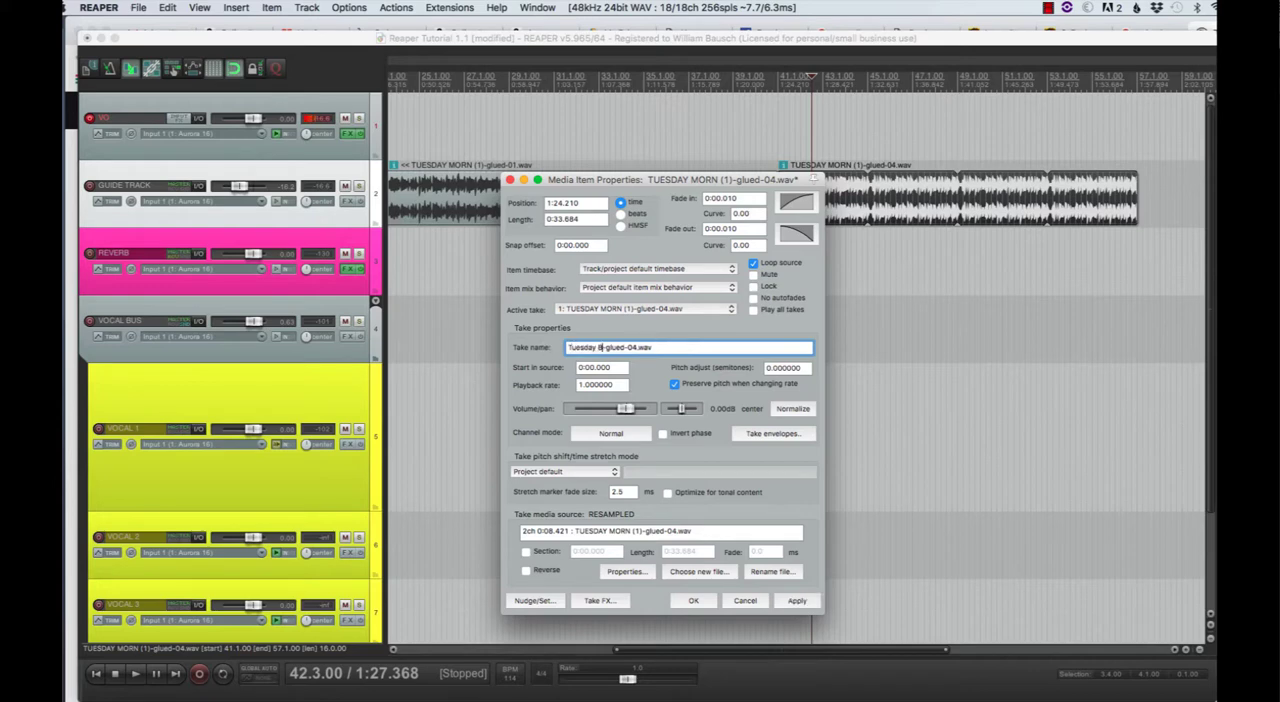
pyautogui.write('uesday B')
pyautogui.press('Return')
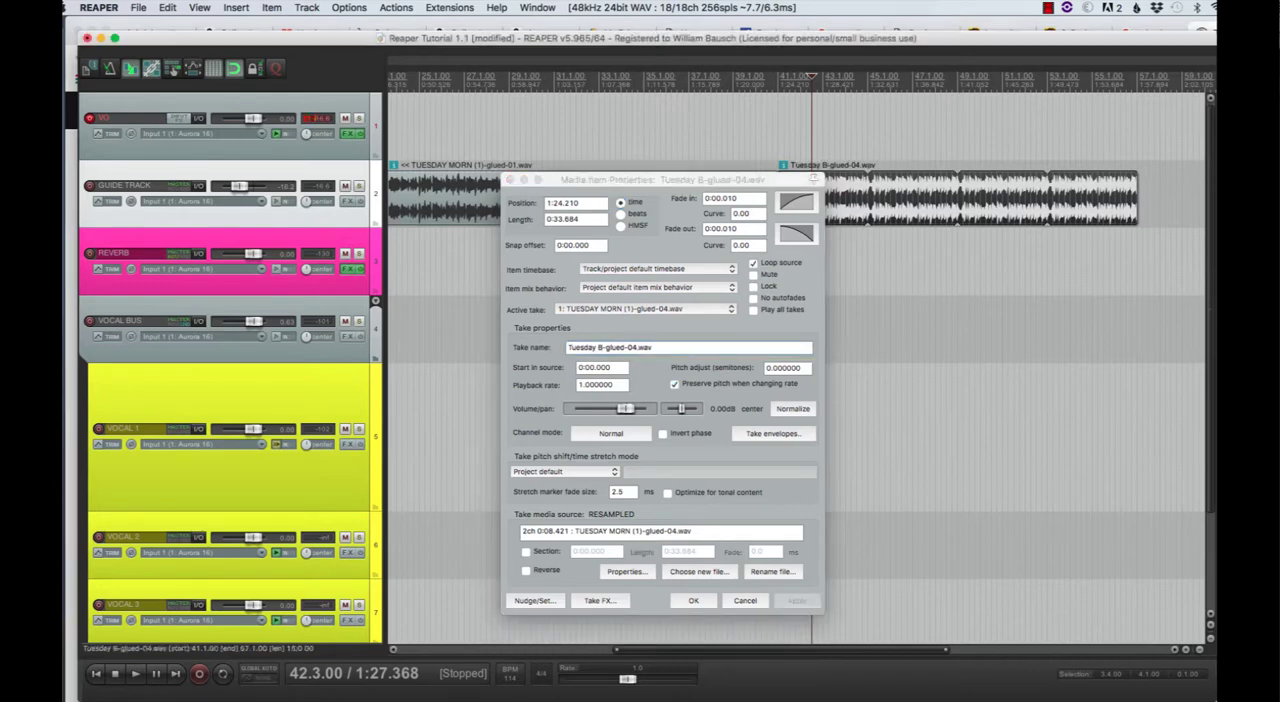
pyautogui.click(508, 180)
# - Rename the take of the guide track item spanning measures 21 to 41 to TUESDAYA-glued-01.wav
pyautogui.doubleClick(437, 197)
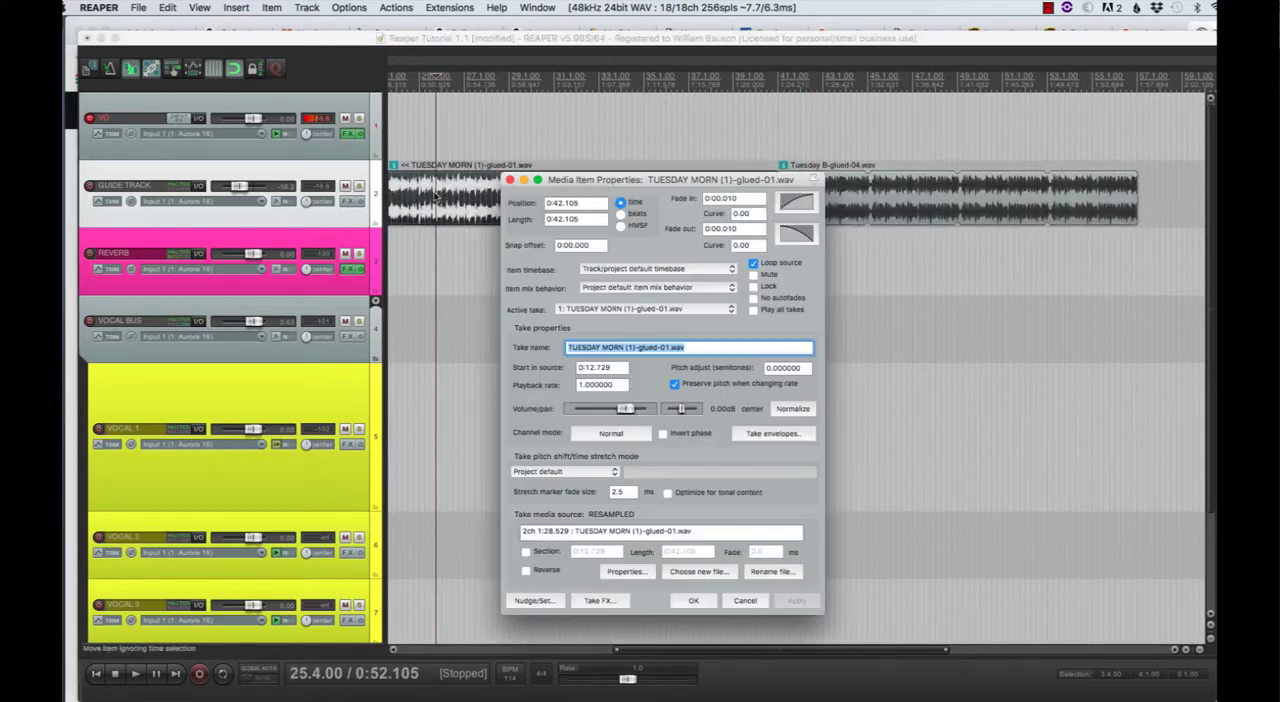
pyautogui.click(601, 347)
pyautogui.moveTo(601, 347); pyautogui.dragTo(650, 353)
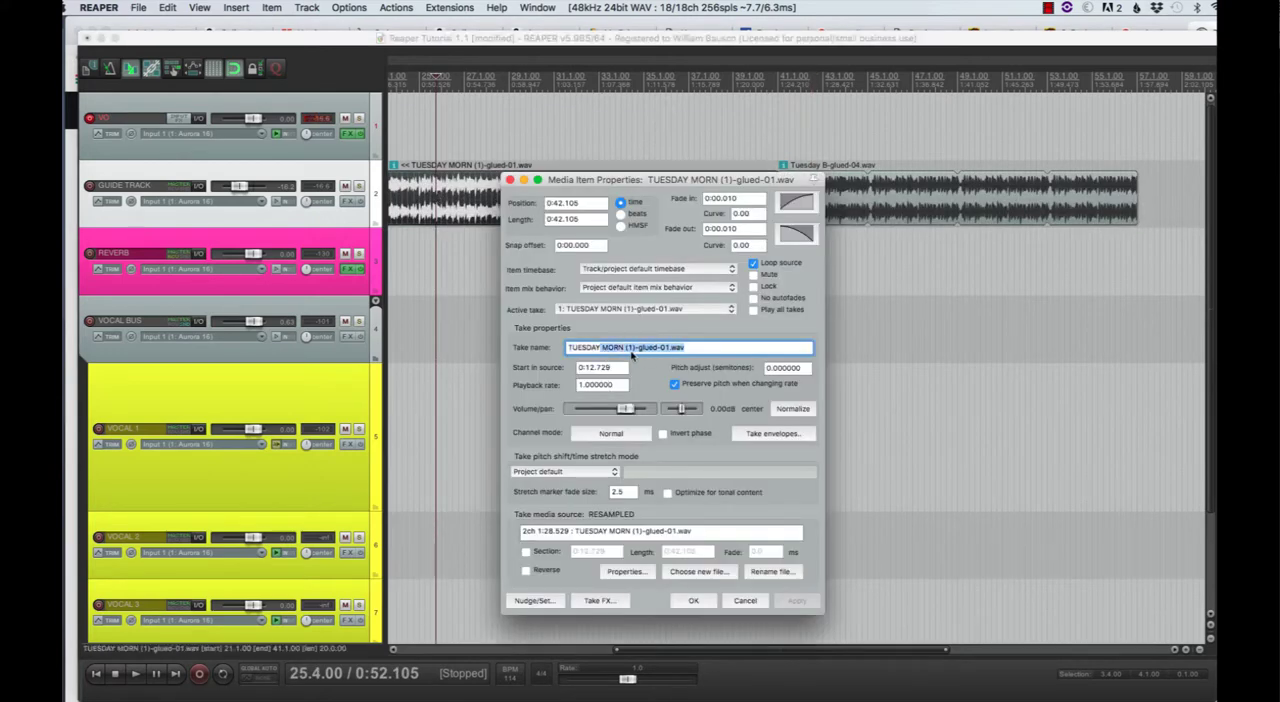
pyautogui.press('BackSpace')
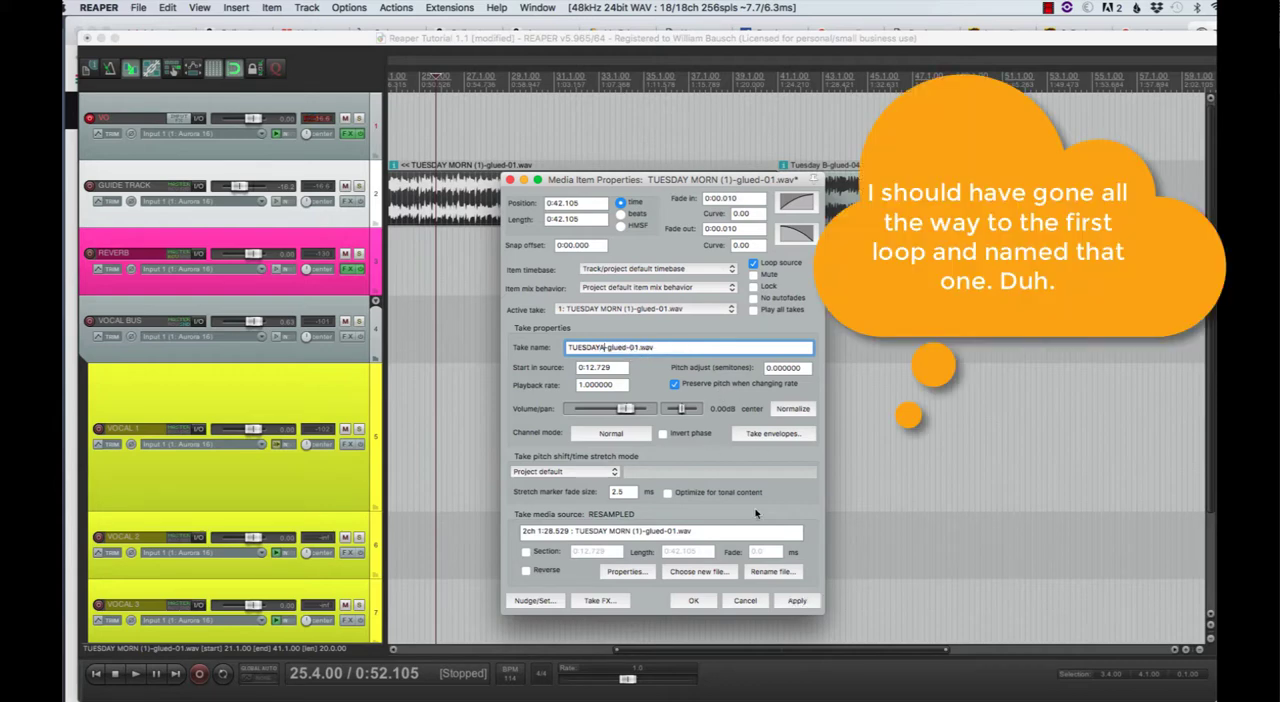
pyautogui.click(693, 600)
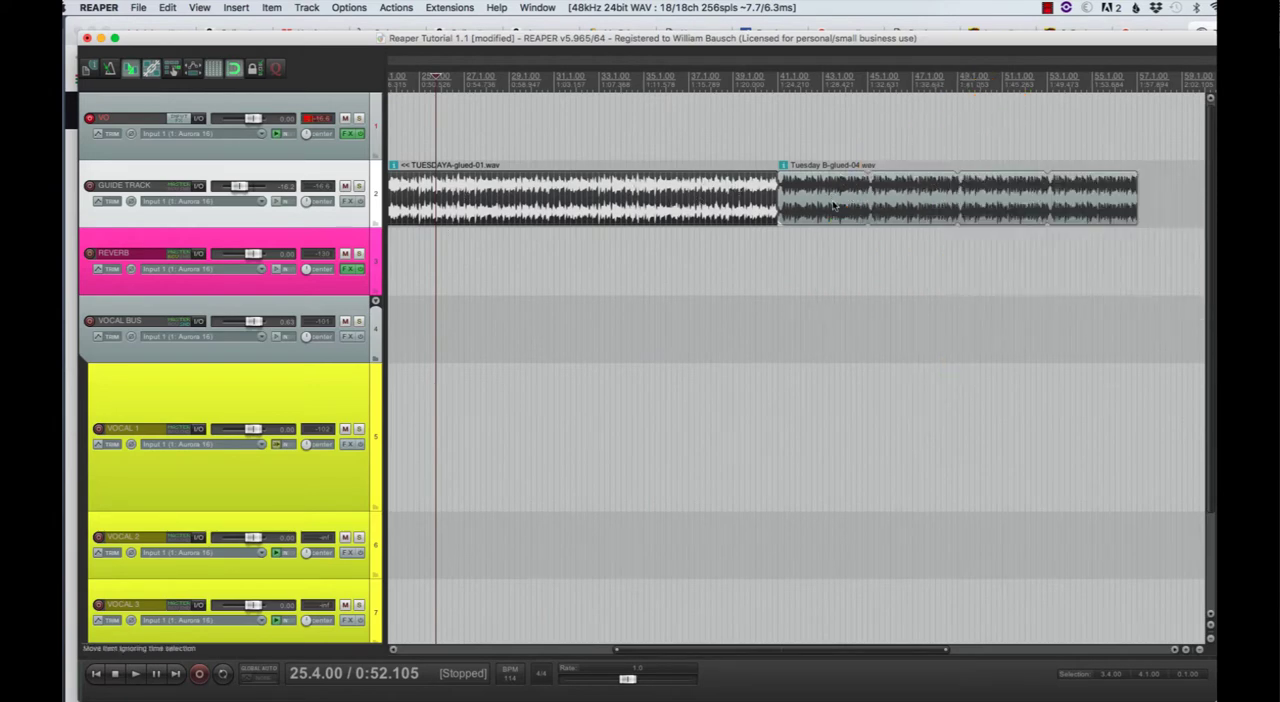
# - Listen briefly to the guide track from measure 25 and from measure 11
pyautogui.moveTo(833, 205)
pyautogui.mouseDown()
pyautogui.moveTo(905, 205)
pyautogui.moveTo(831, 205)
pyautogui.moveTo(850, 205)
pyautogui.mouseUp()
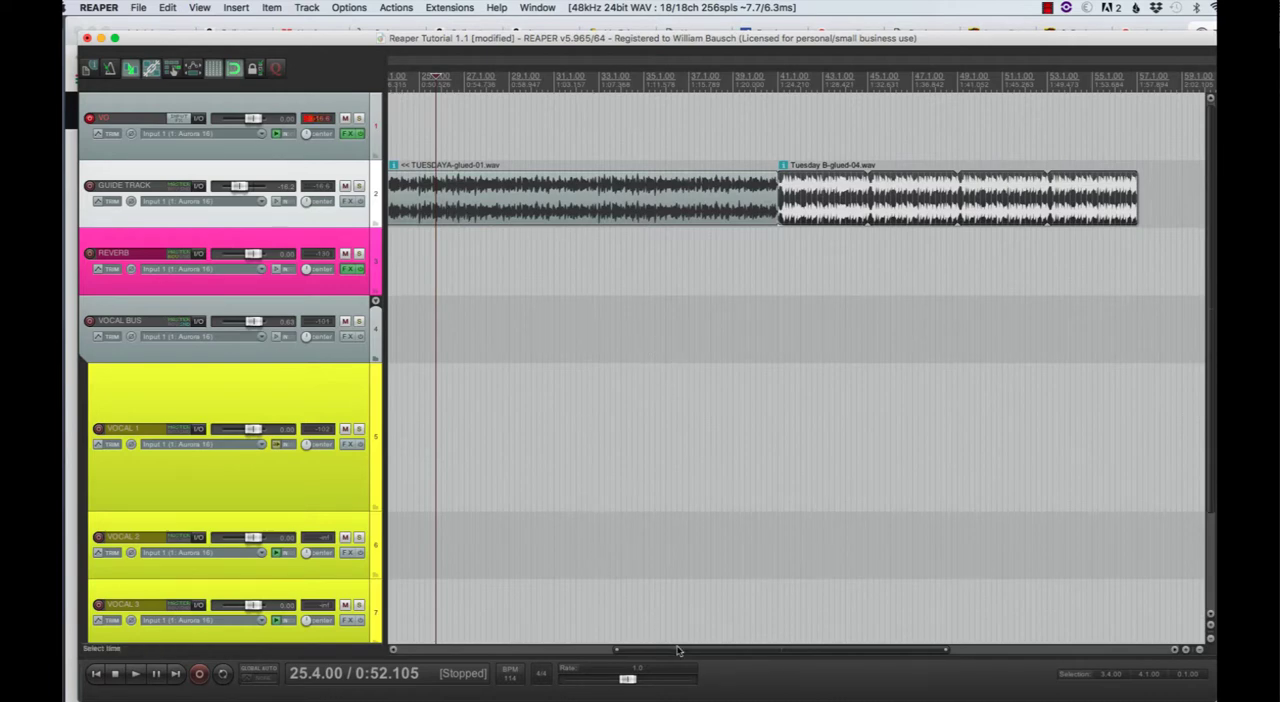
pyautogui.moveTo(678, 651); pyautogui.dragTo(455, 657)
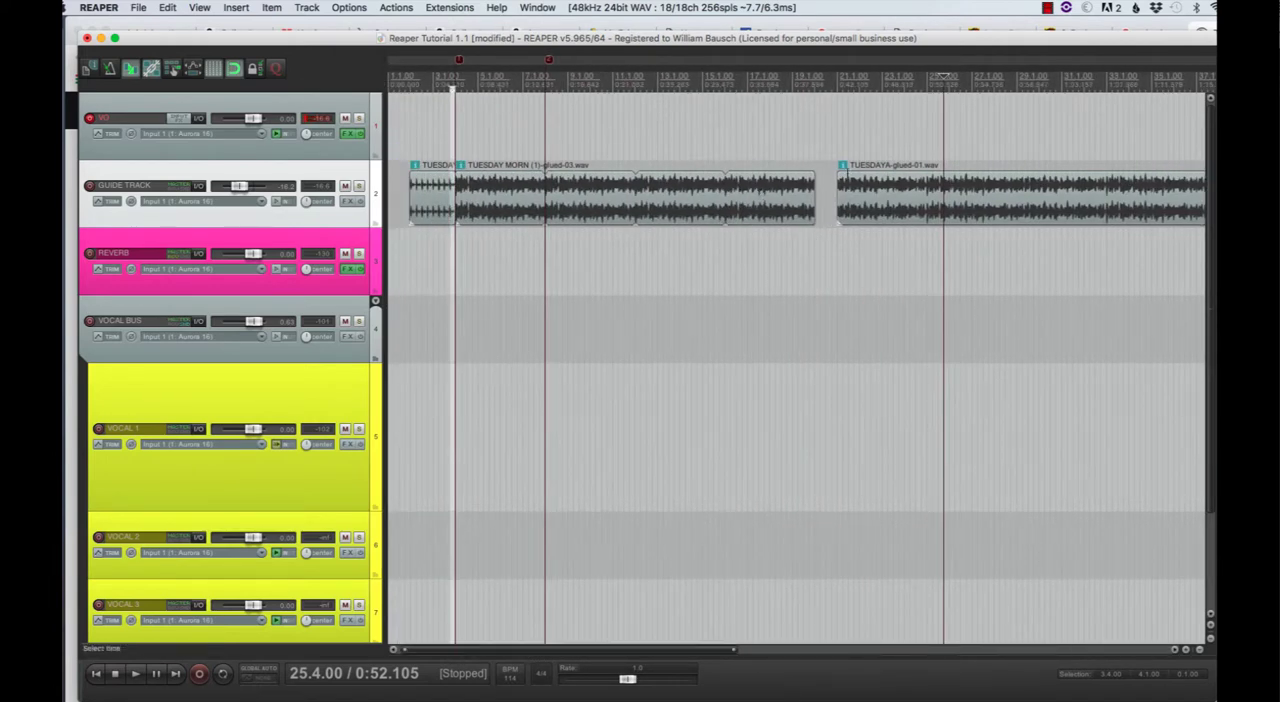
pyautogui.press('space')
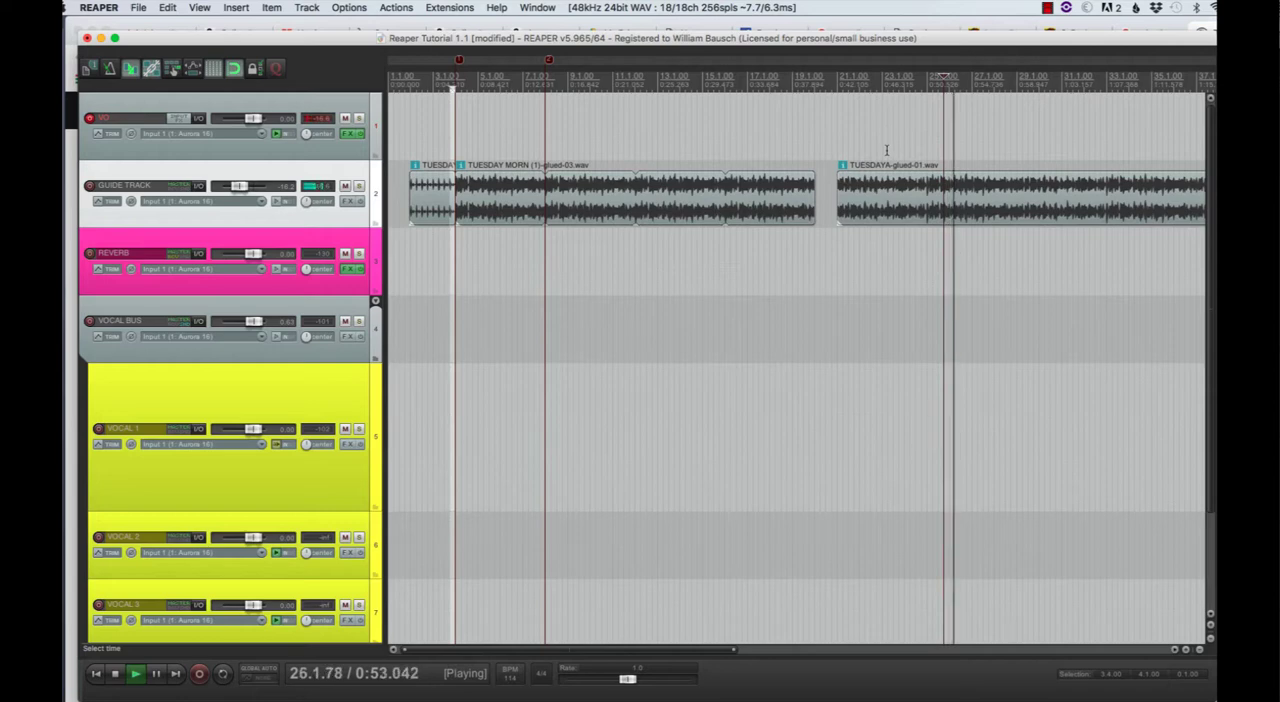
pyautogui.press('space')
pyautogui.click(611, 73)
pyautogui.press('space')
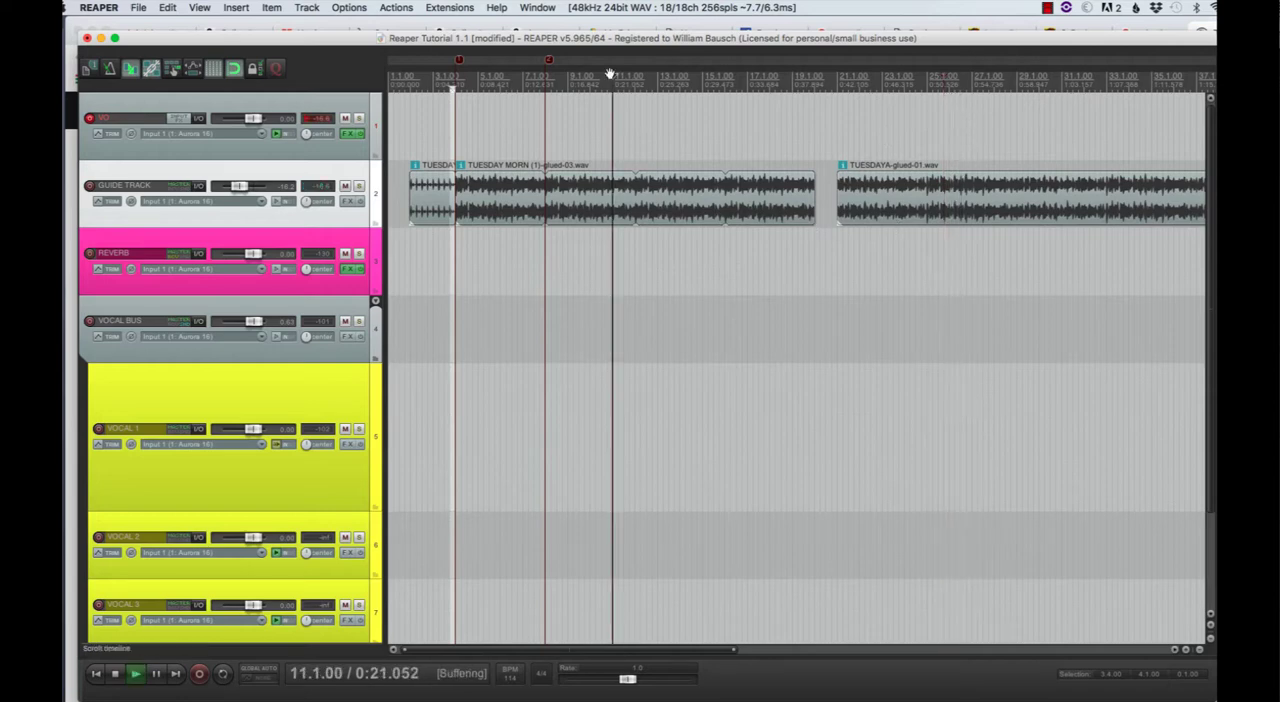
pyautogui.press('space')
# - Delete the guide track item starting at measure 21 and move the Tuesday B item directly behind the first looped item at measure 20
pyautogui.click(879, 208)
pyautogui.press('Delete')
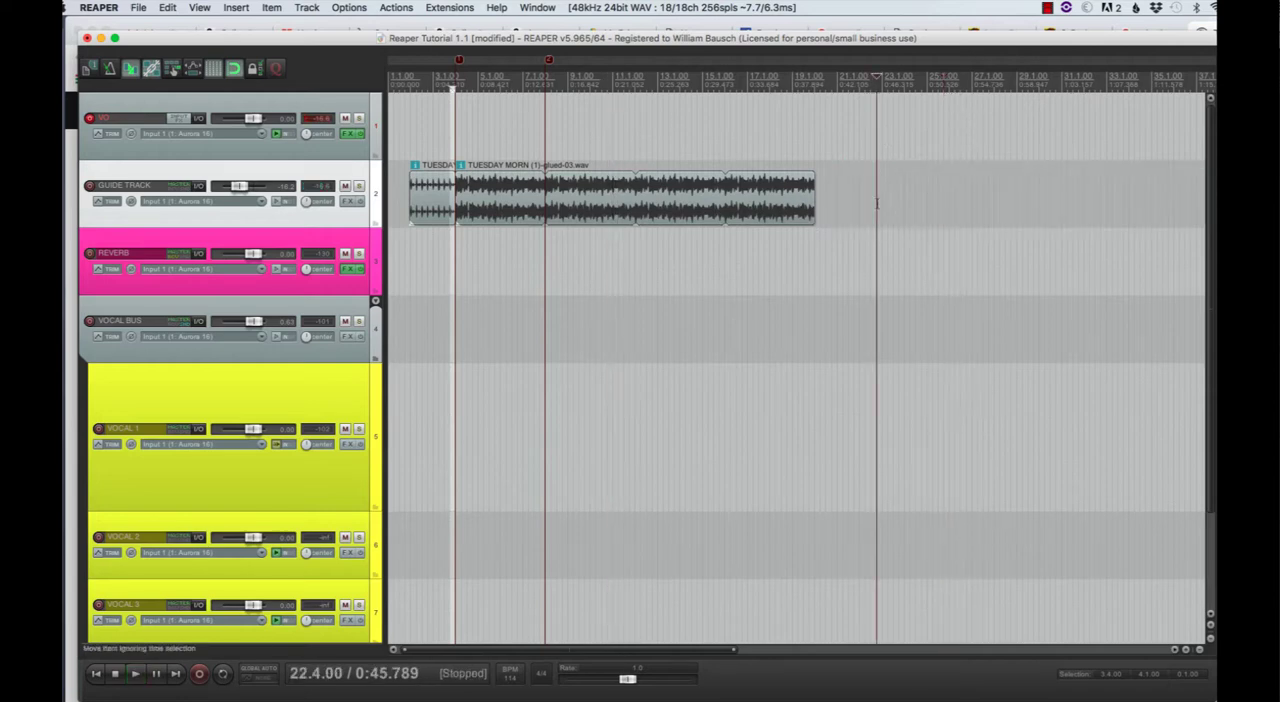
pyautogui.scroll(-5, 940, 248)
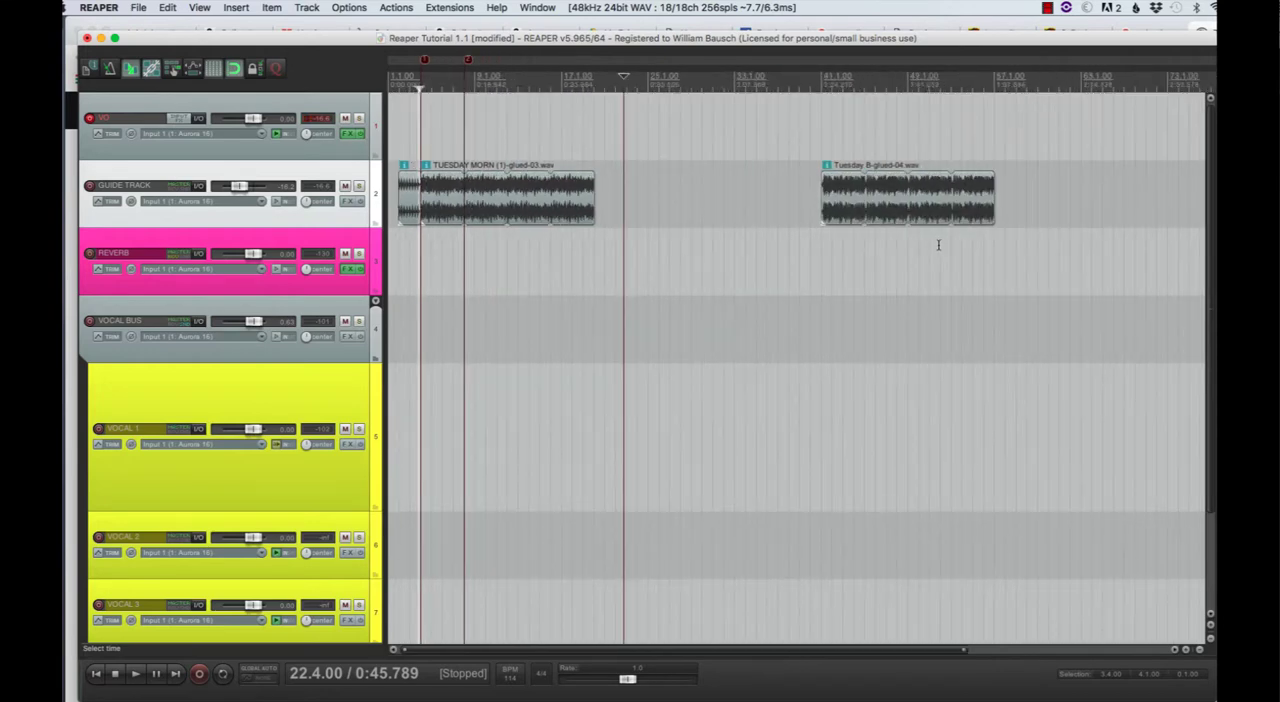
pyautogui.moveTo(888, 212); pyautogui.dragTo(606, 213)
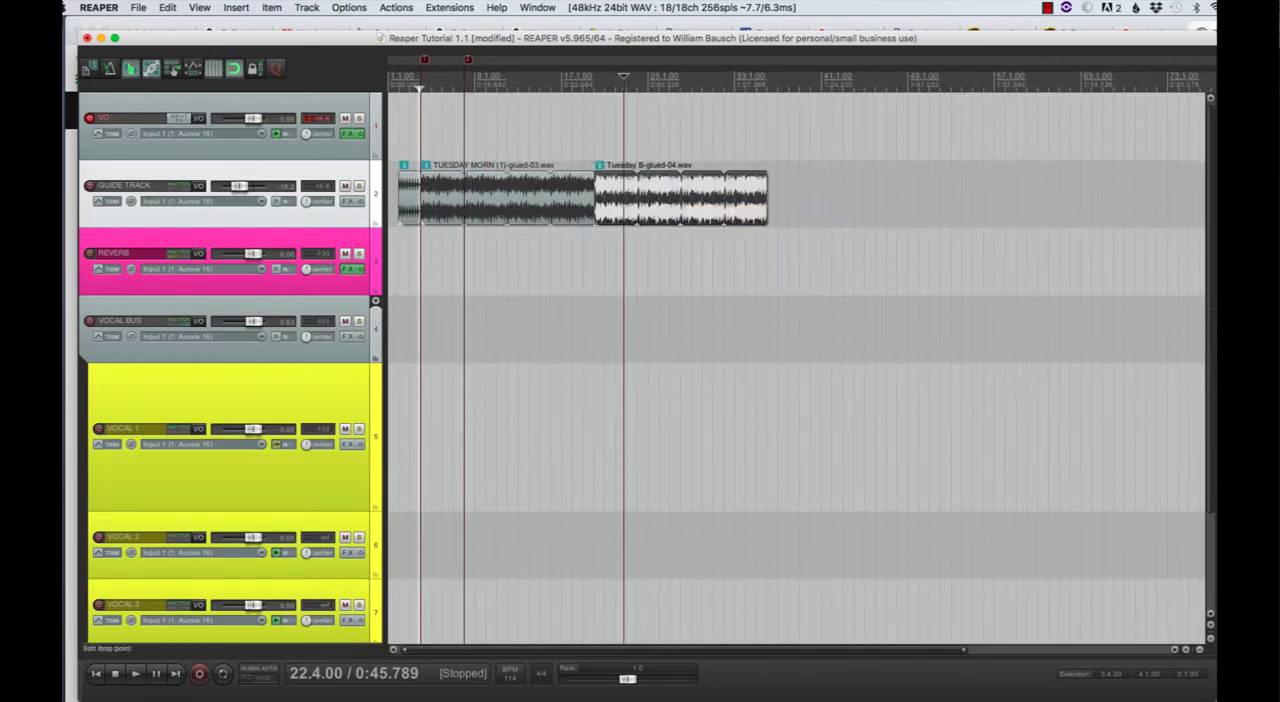
# - Set a time selection between markers 1 and 2 and turn on repeat playback
pyautogui.moveTo(624, 86); pyautogui.dragTo(595, 87)
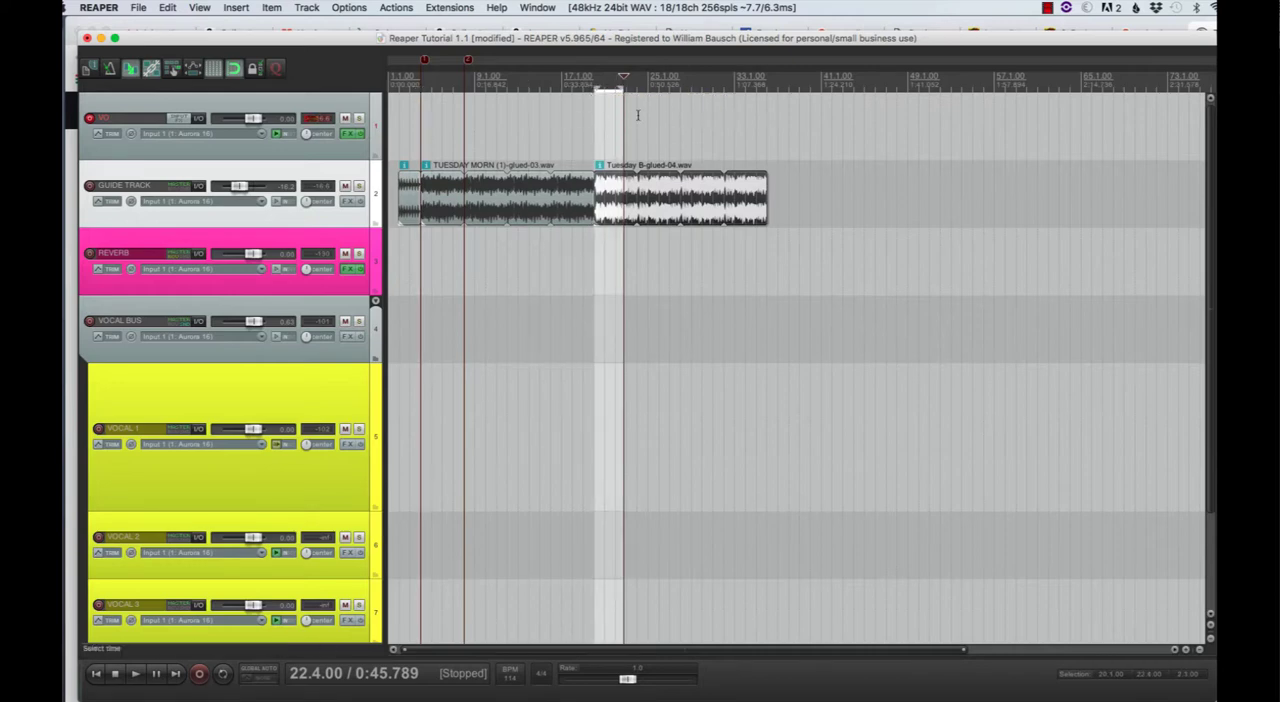
pyautogui.click(652, 126)
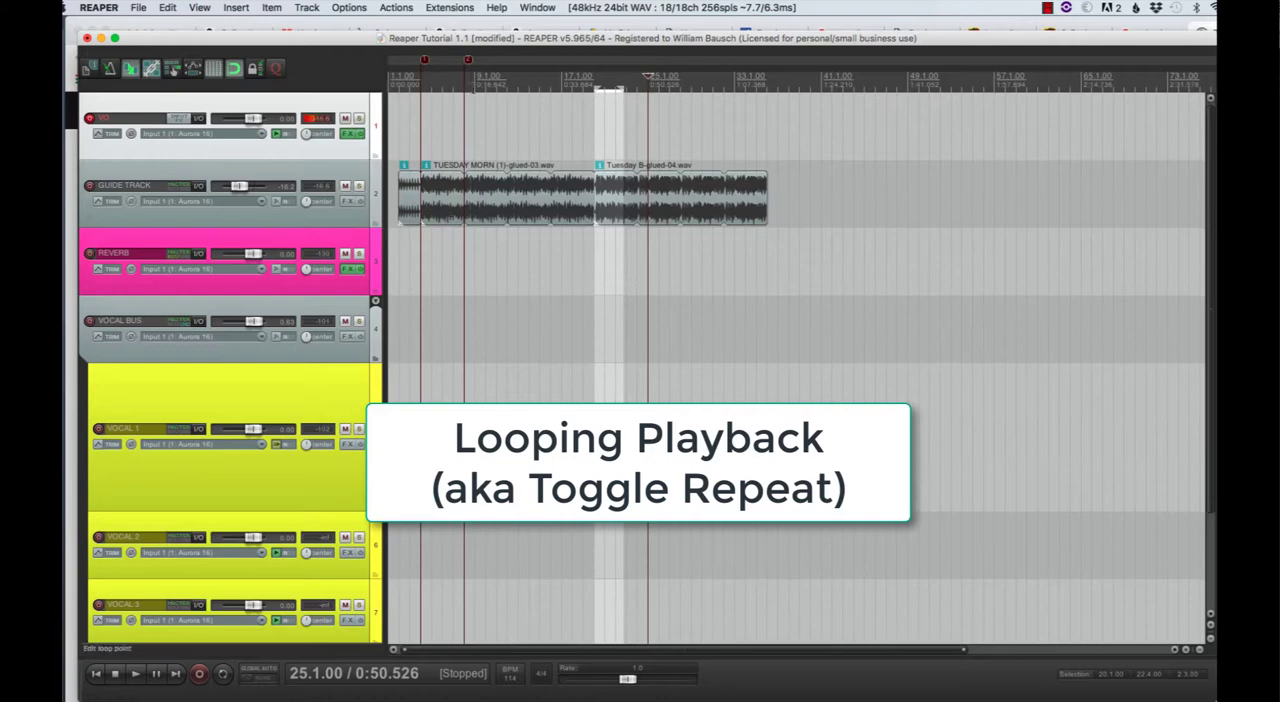
pyautogui.moveTo(464, 87); pyautogui.dragTo(421, 87)
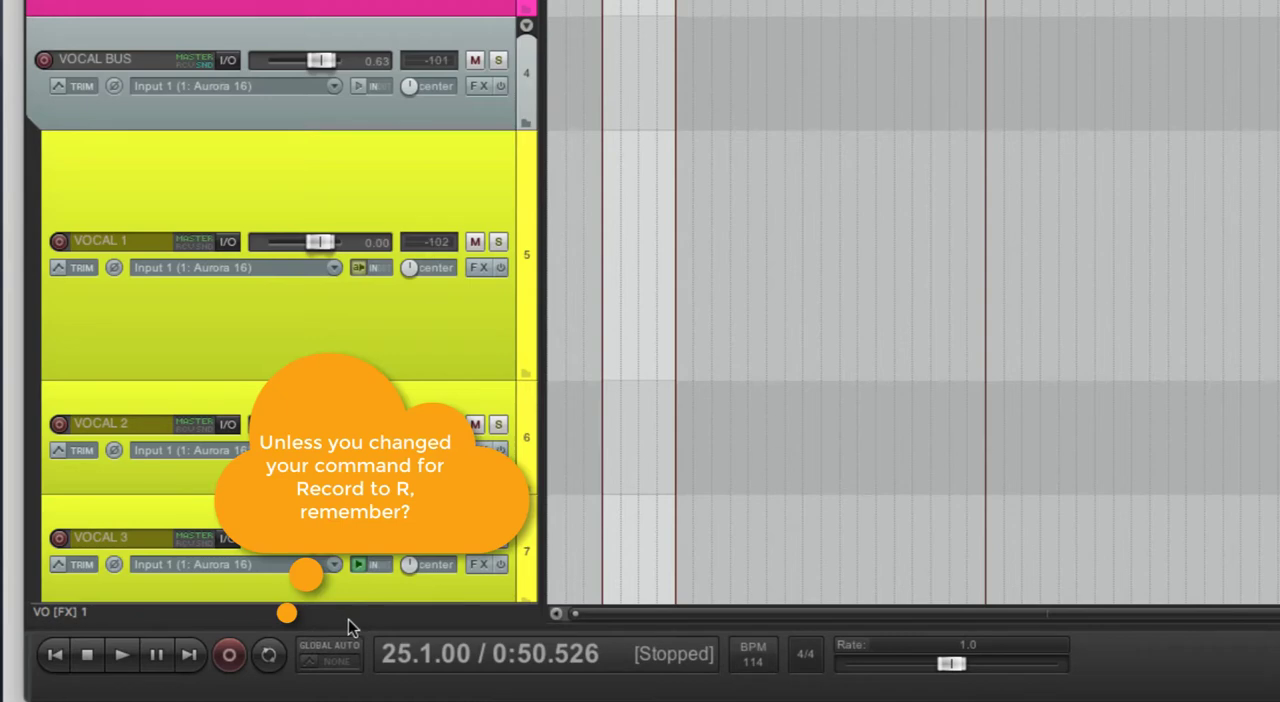
pyautogui.click(269, 664)
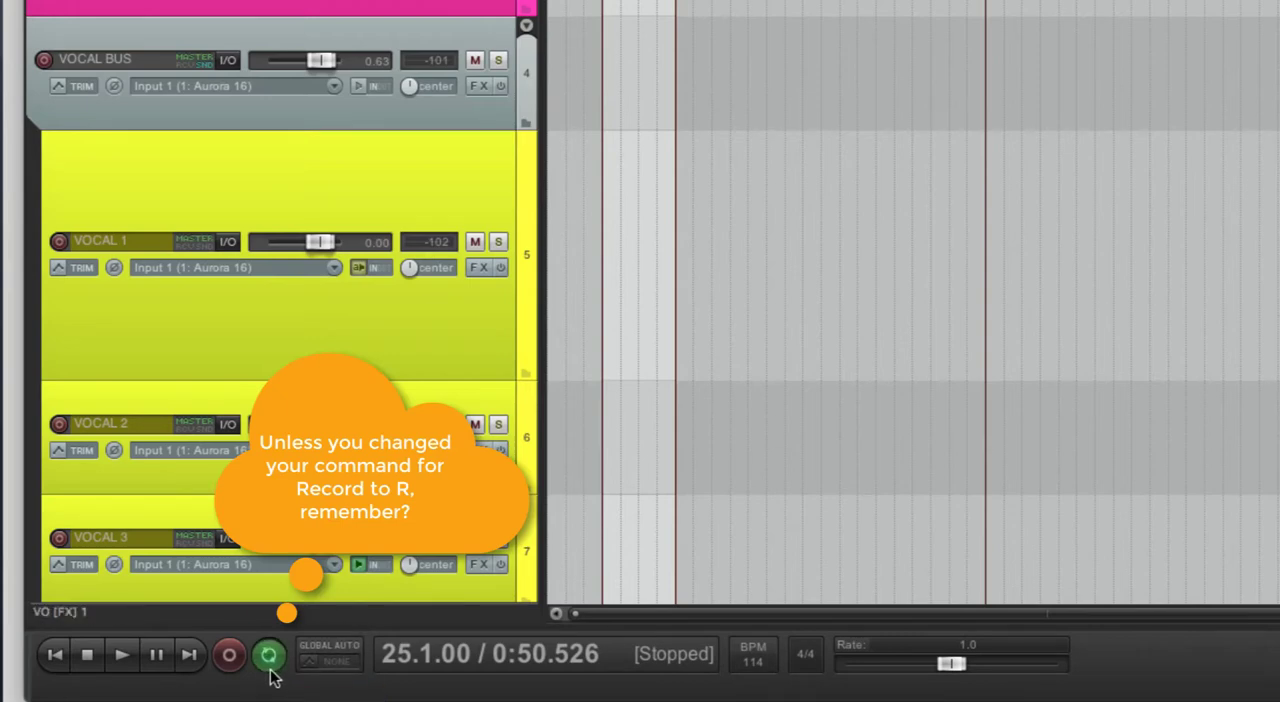
pyautogui.click(272, 668)
pyautogui.click(272, 668)
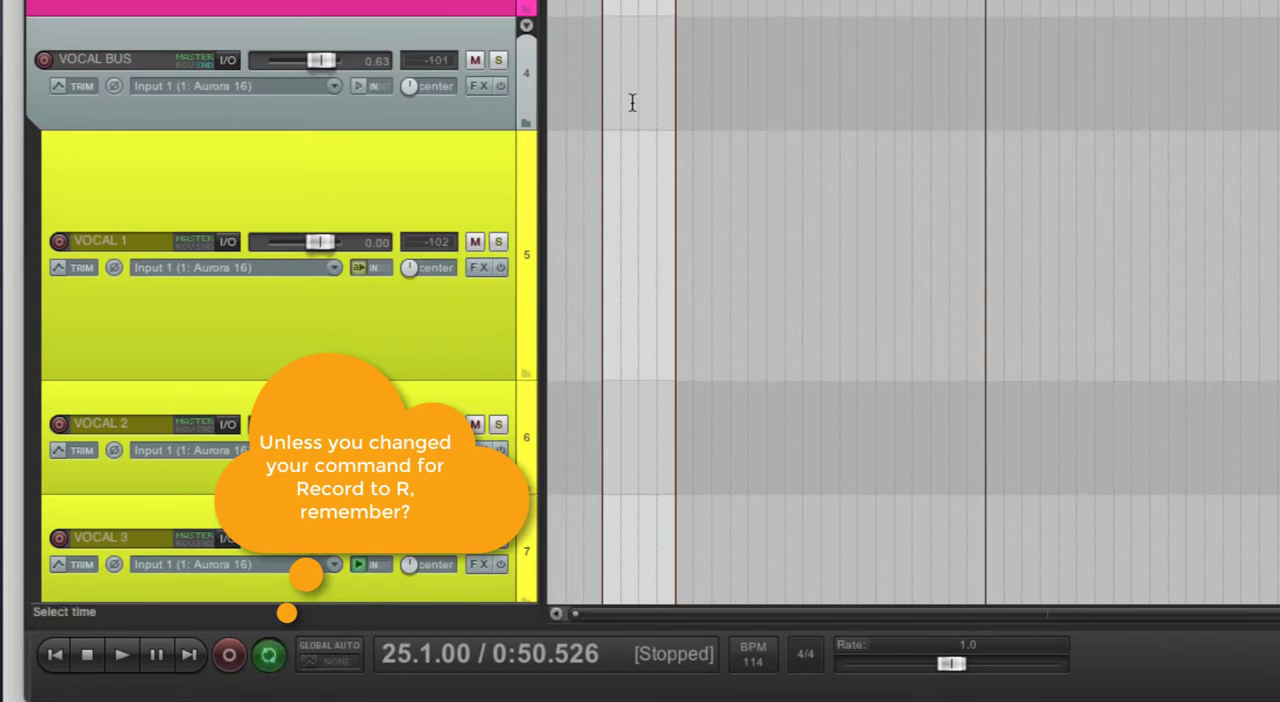
# - Play the repeating selection from measure 5, stop playback and clear the time selection
pyautogui.press('space')
pyautogui.press('space')
pyautogui.click(435, 83)
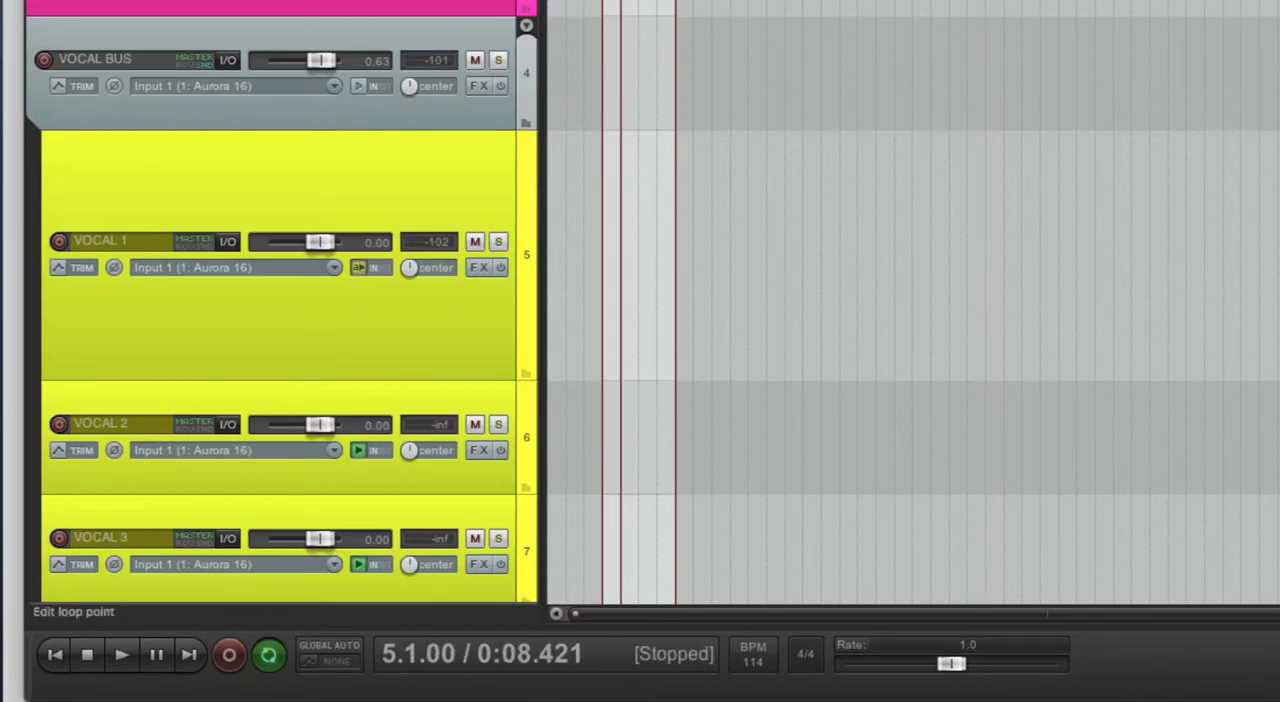
pyautogui.press('space')
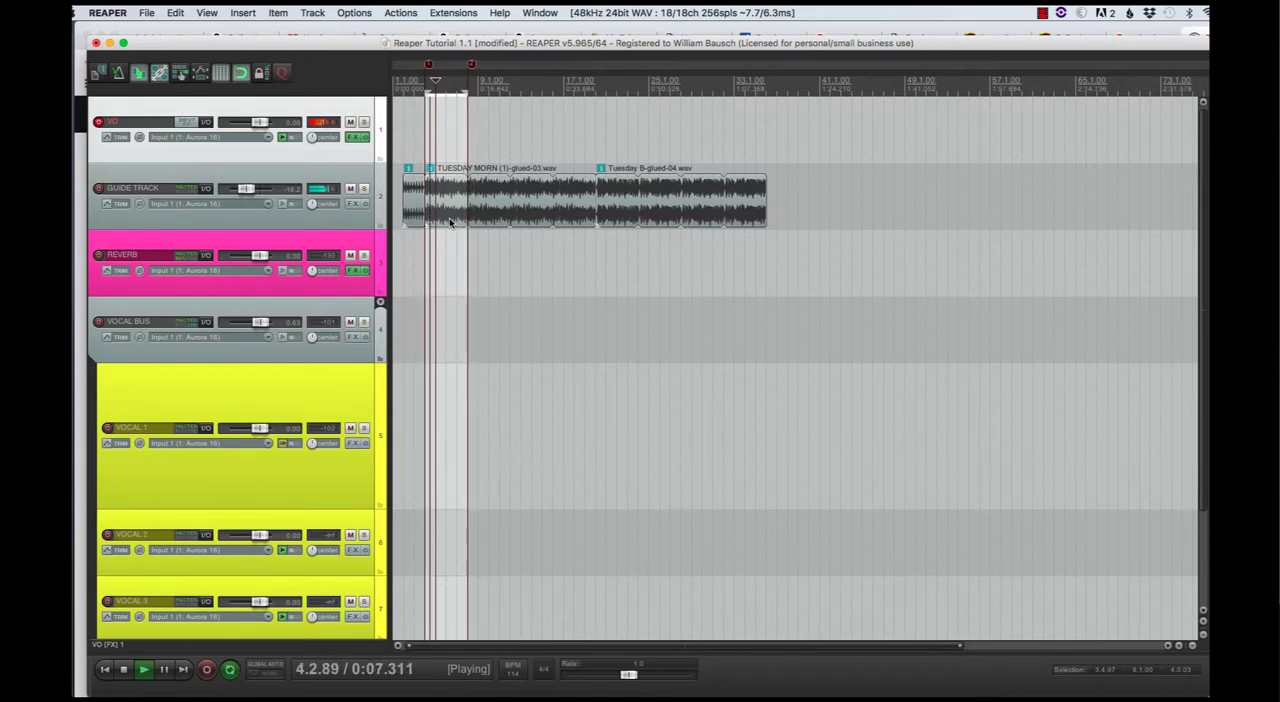
pyautogui.press('space')
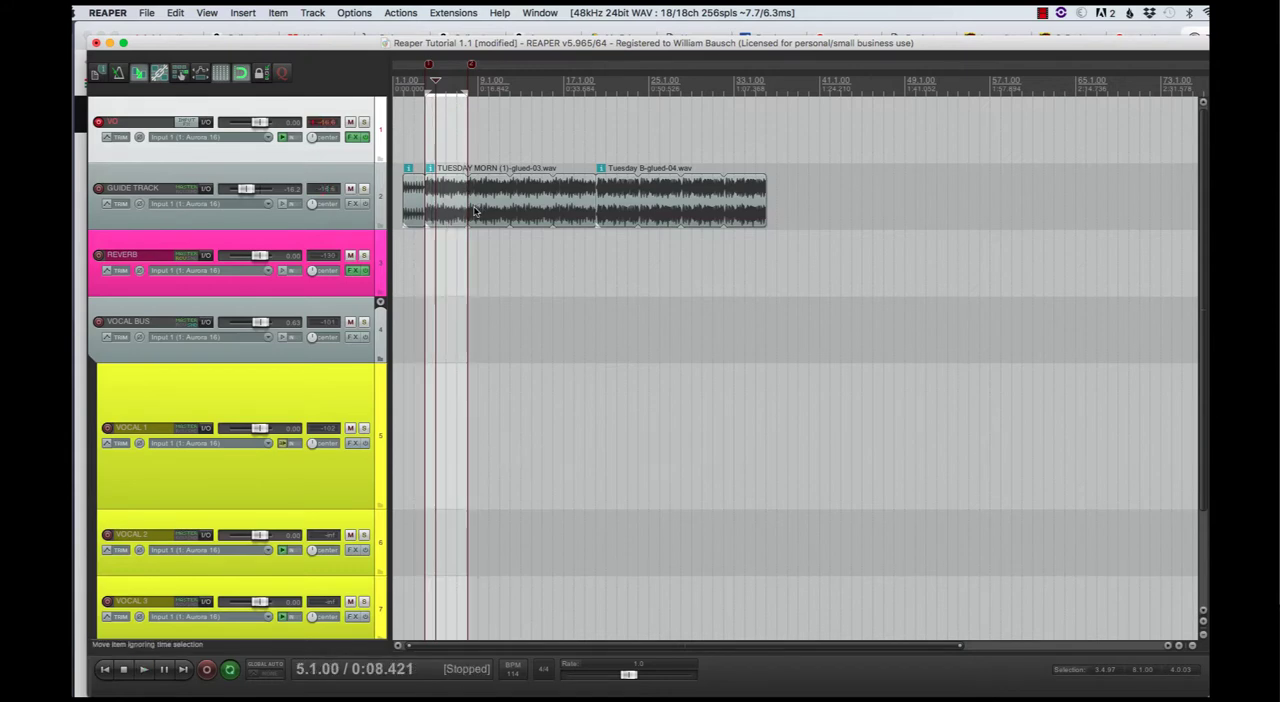
pyautogui.press('Escape')
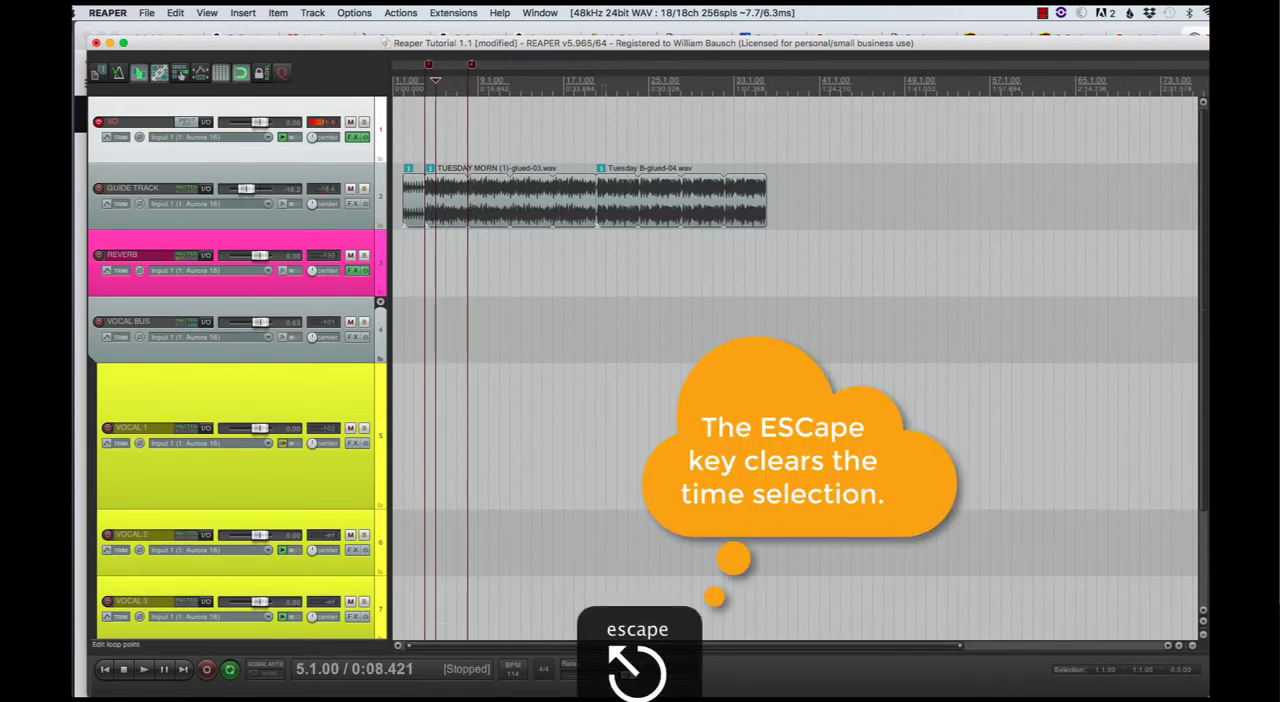
# - Loop playback from measure 20 over the start of the Tuesday B item, adjusting the time selection to end at measure 24
pyautogui.moveTo(598, 87); pyautogui.dragTo(648, 87)
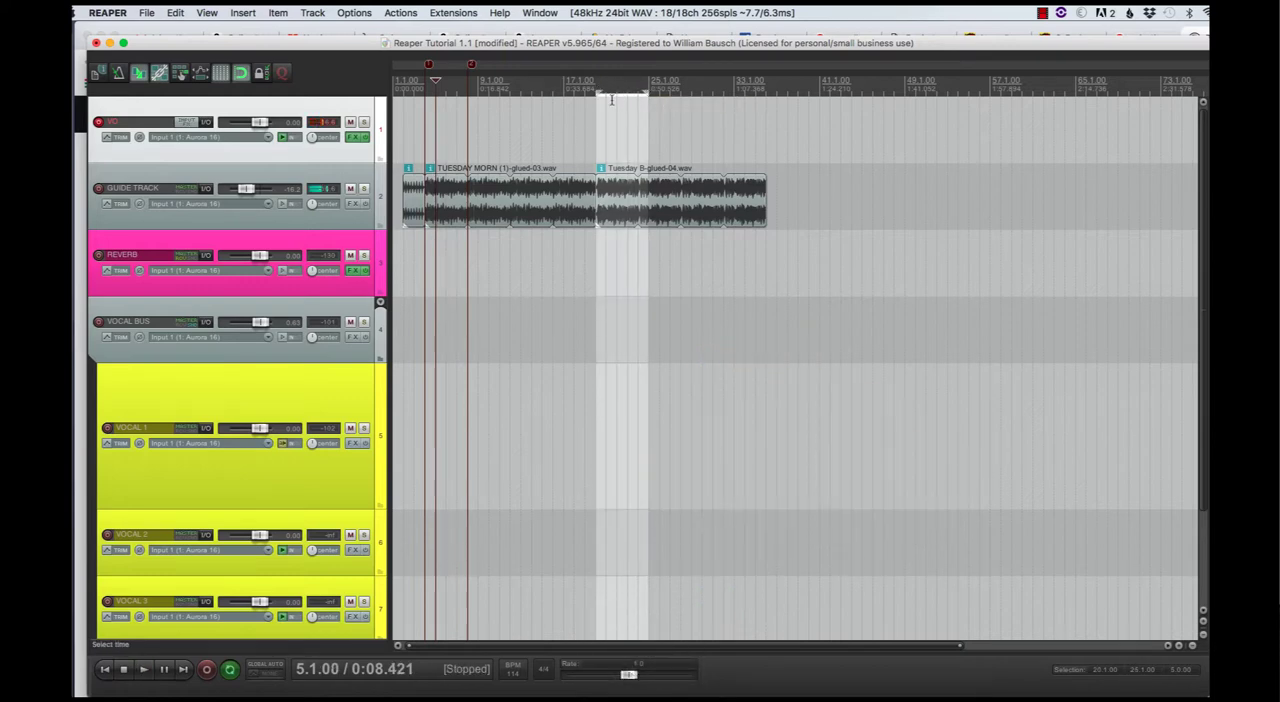
pyautogui.click(597, 88)
pyautogui.press('space')
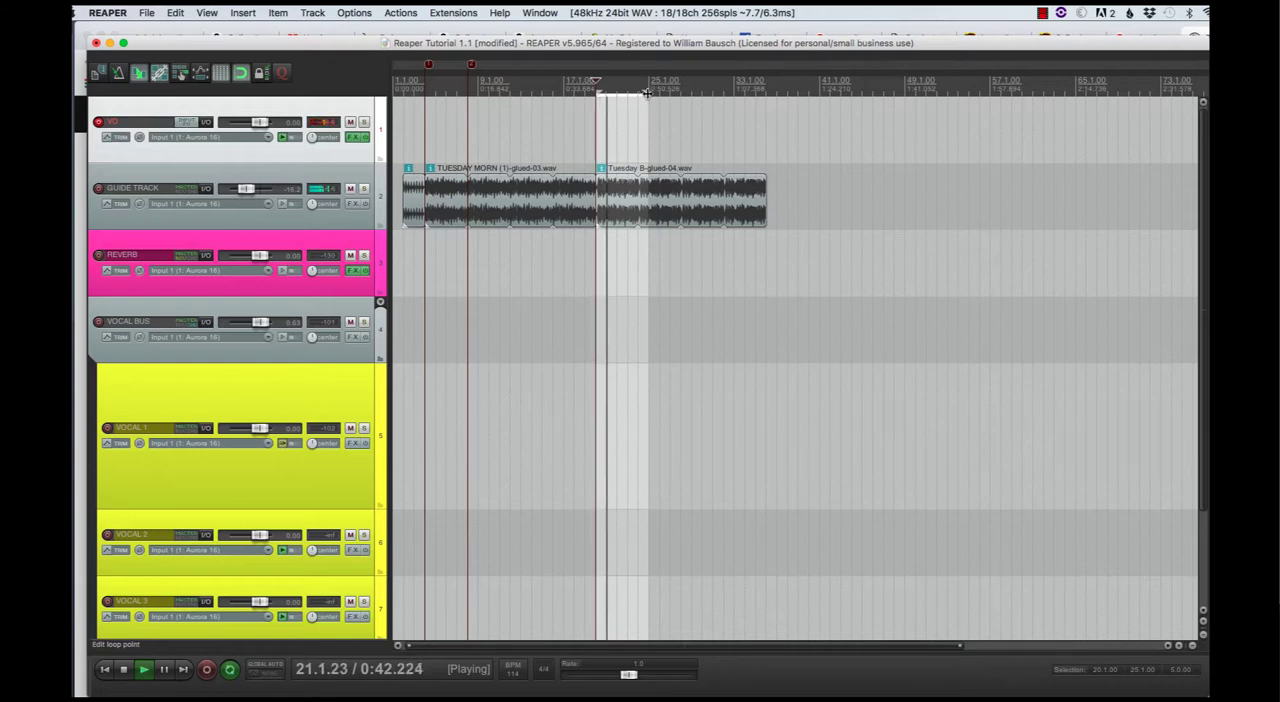
pyautogui.moveTo(645, 91); pyautogui.dragTo(639, 91)
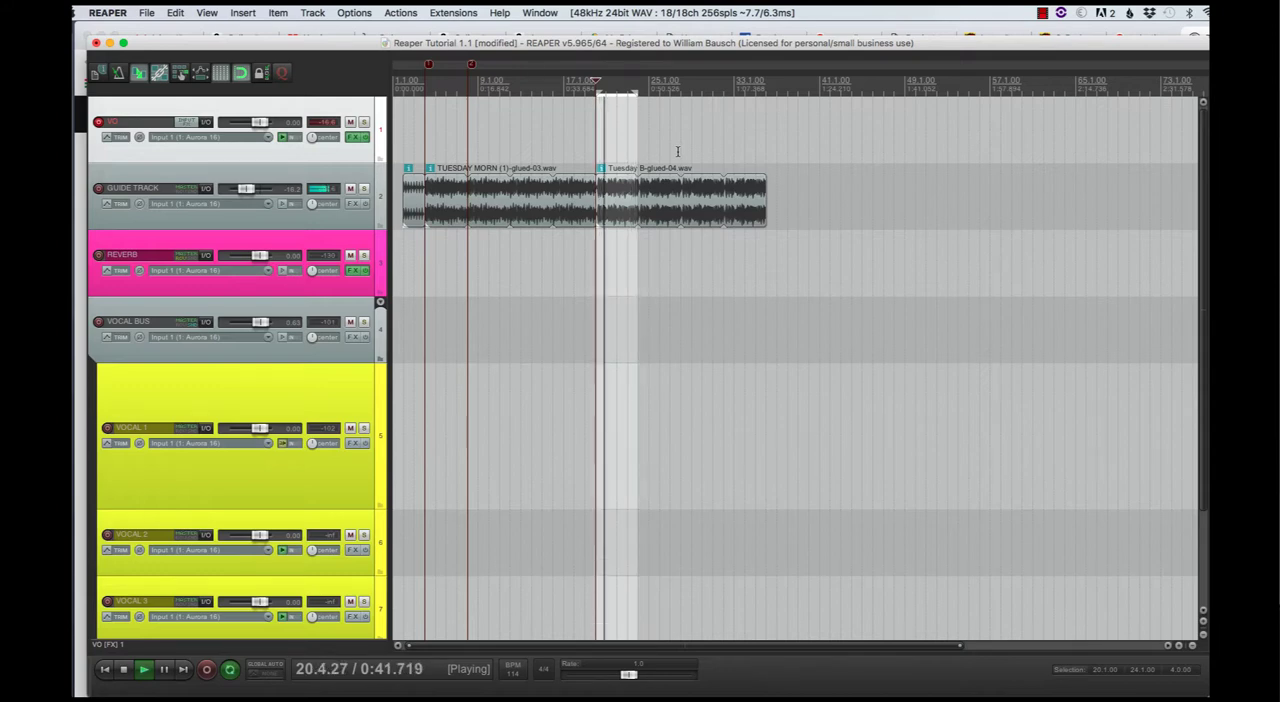
pyautogui.press('space')
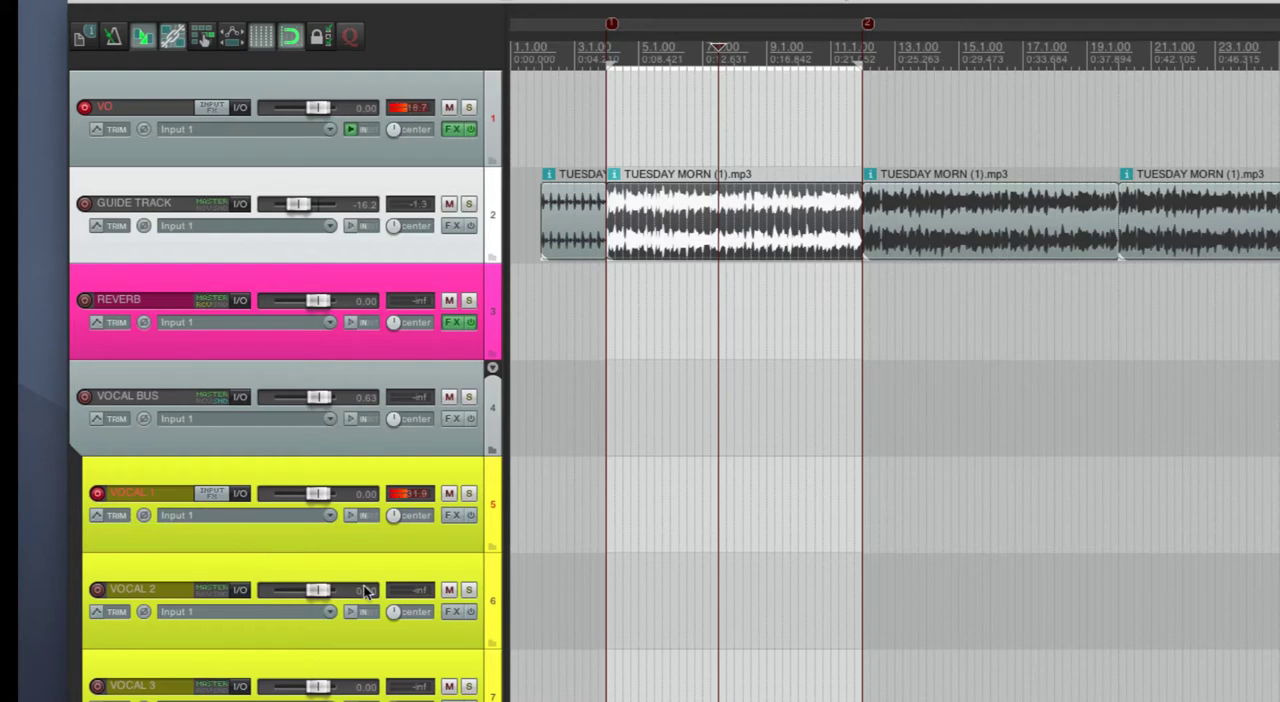
# - Check the record mode options of the VOCAL 1 track and turn on its record monitoring
pyautogui.click(366, 513)
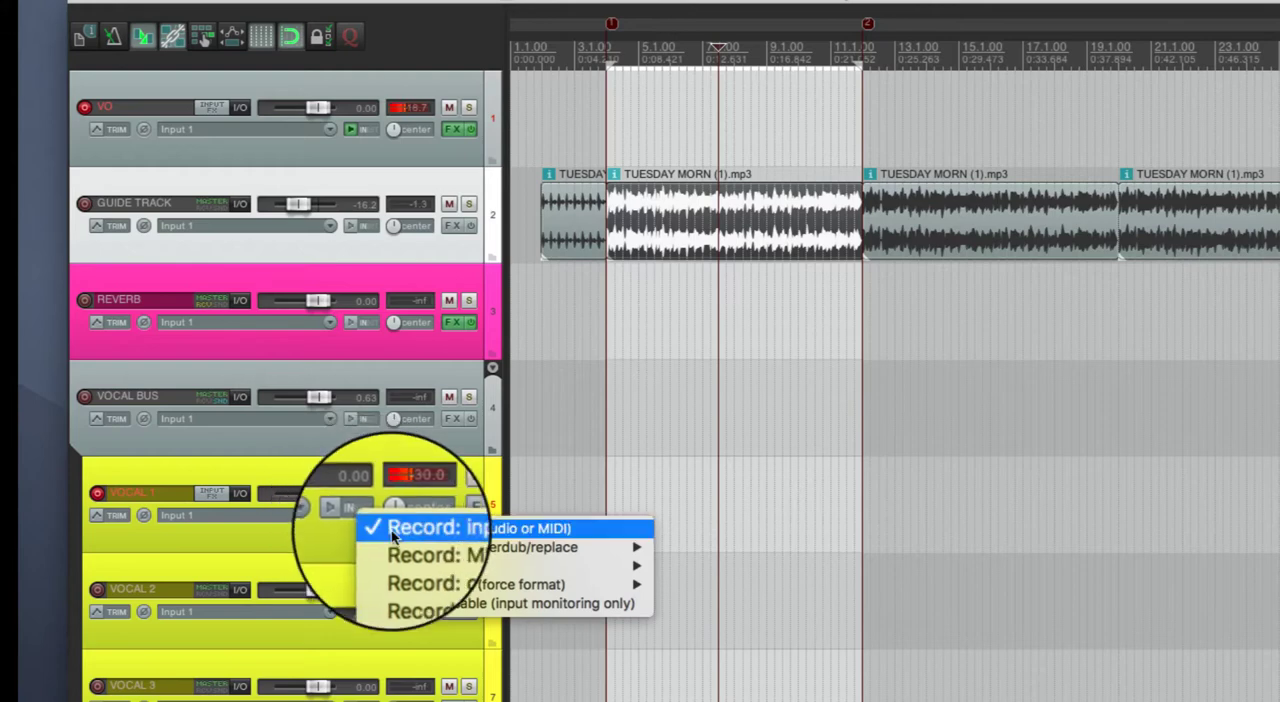
pyautogui.click(351, 539)
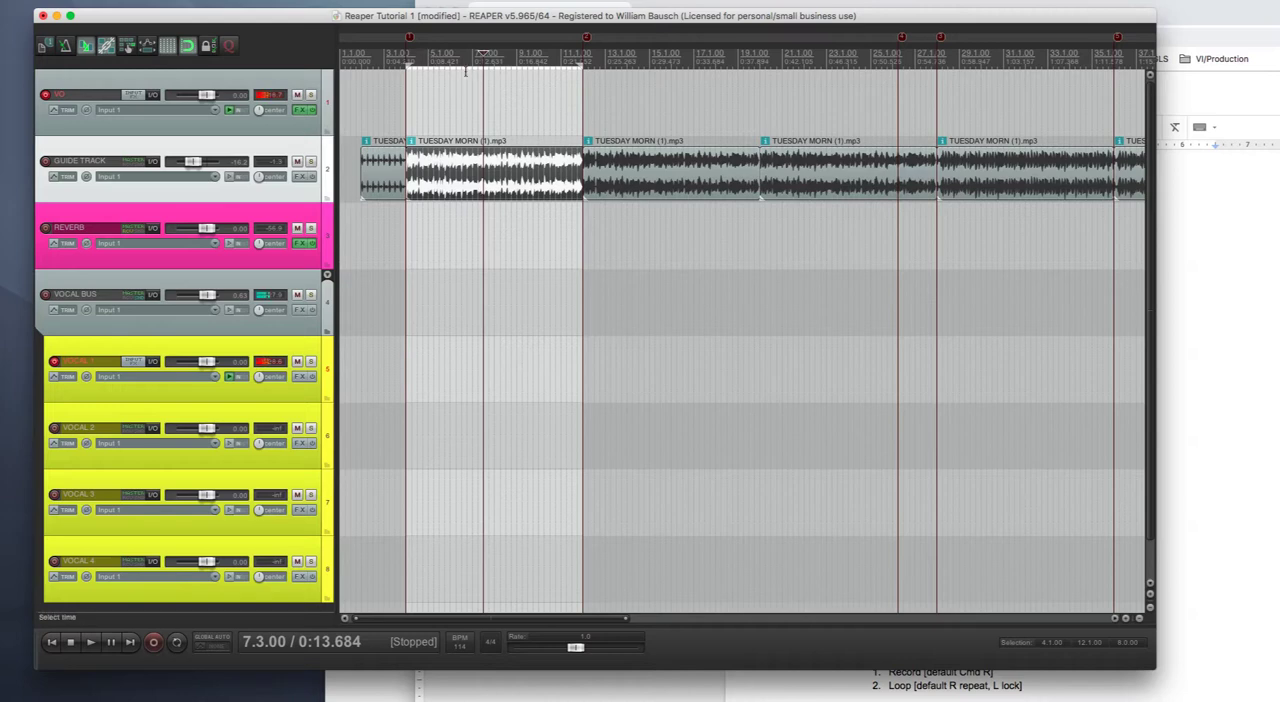
# - Record a take on the VOCAL 1 track from measure 4 to about measure 11 and save the recorded file
pyautogui.click(408, 65)
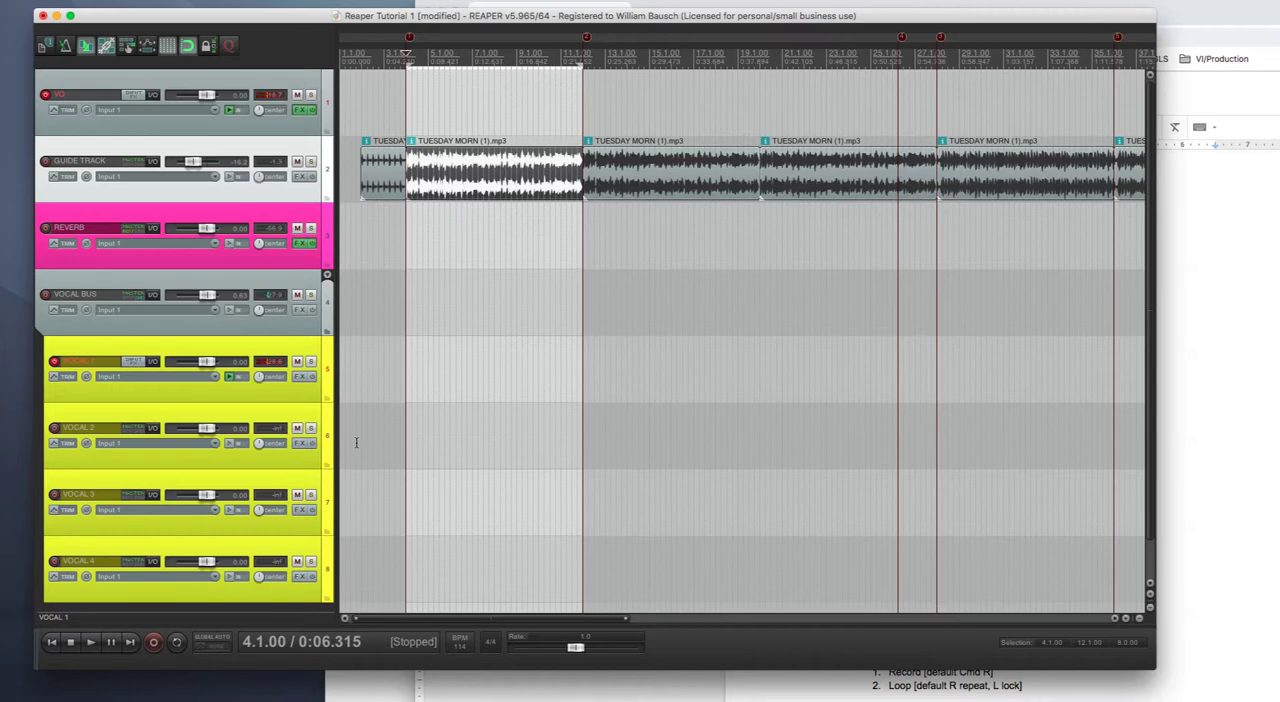
pyautogui.press('super+r')
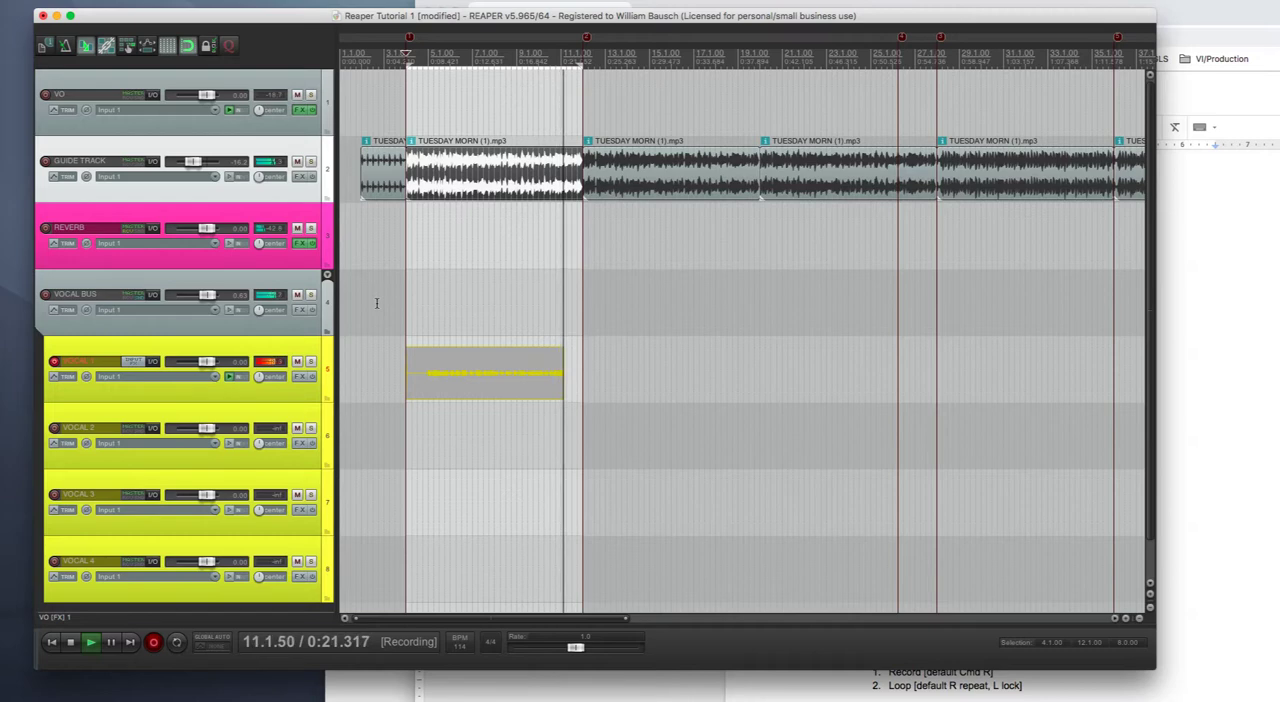
pyautogui.press('space')
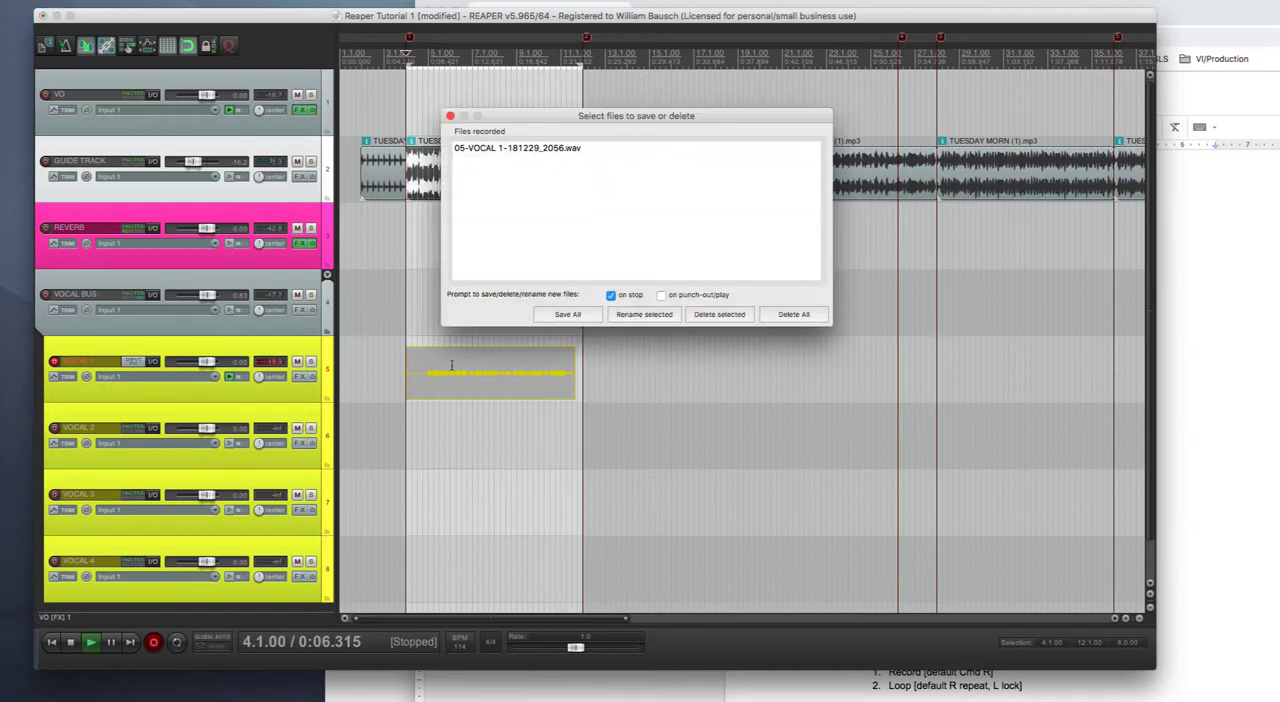
pyautogui.click(569, 314)
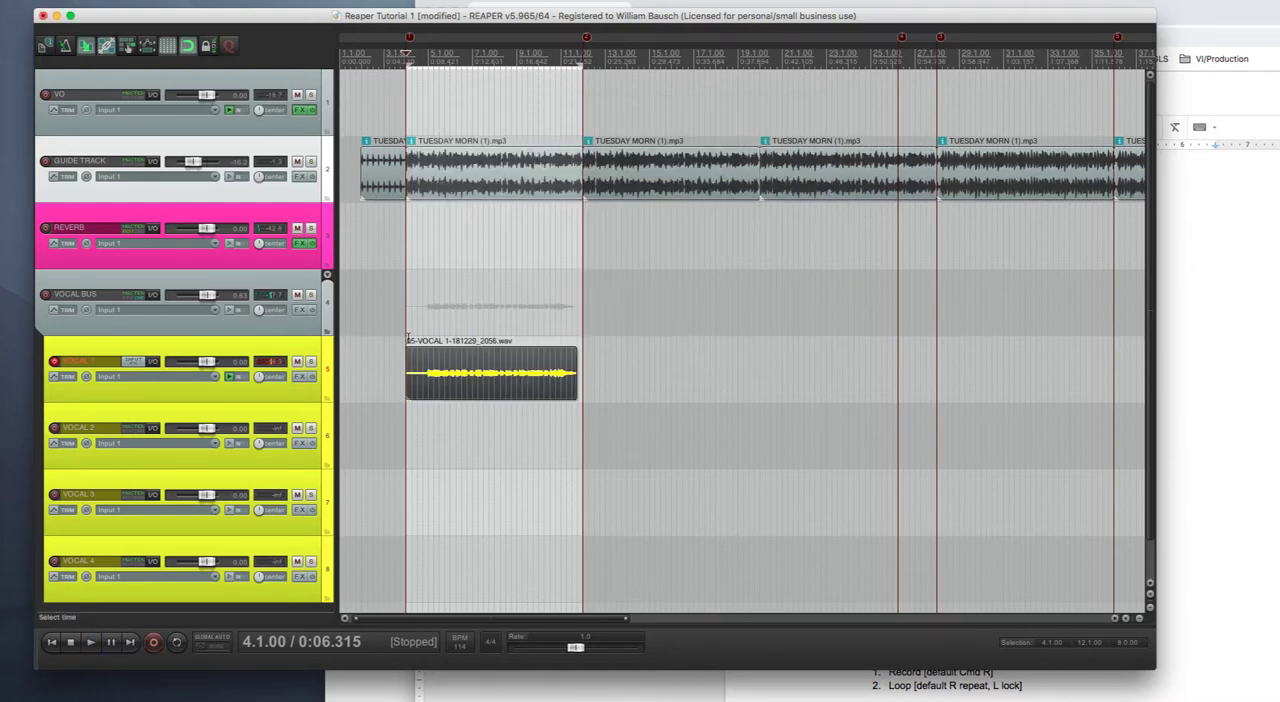
# - Record a second and a third take on the VOCAL 1 track from measure 4 to about measure 12, saving each recorded file
pyautogui.press('super+r')
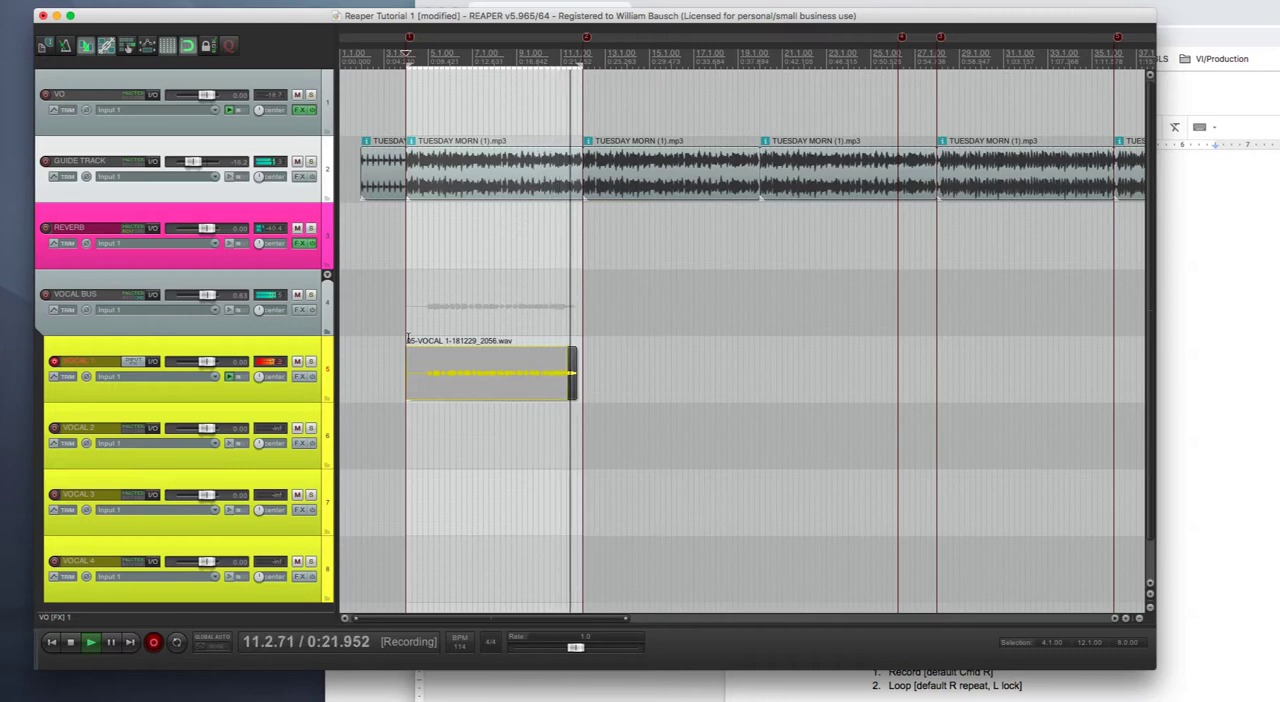
pyautogui.press('space')
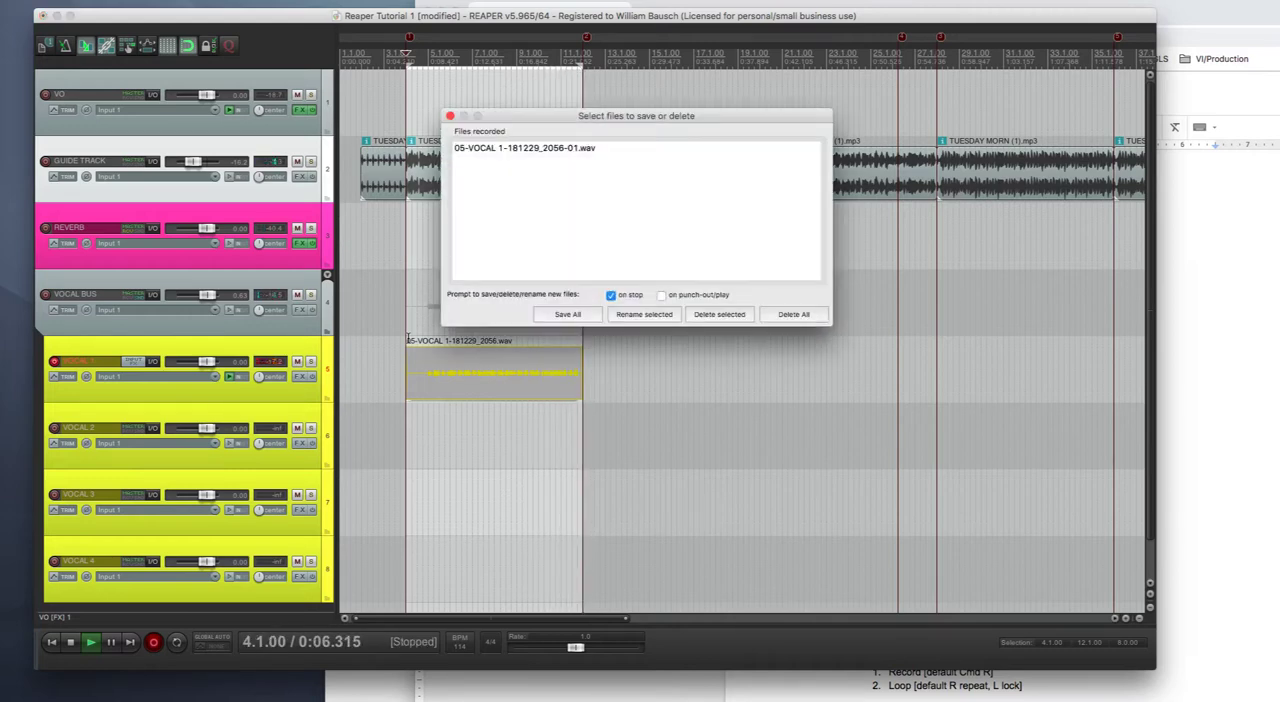
pyautogui.click(567, 314)
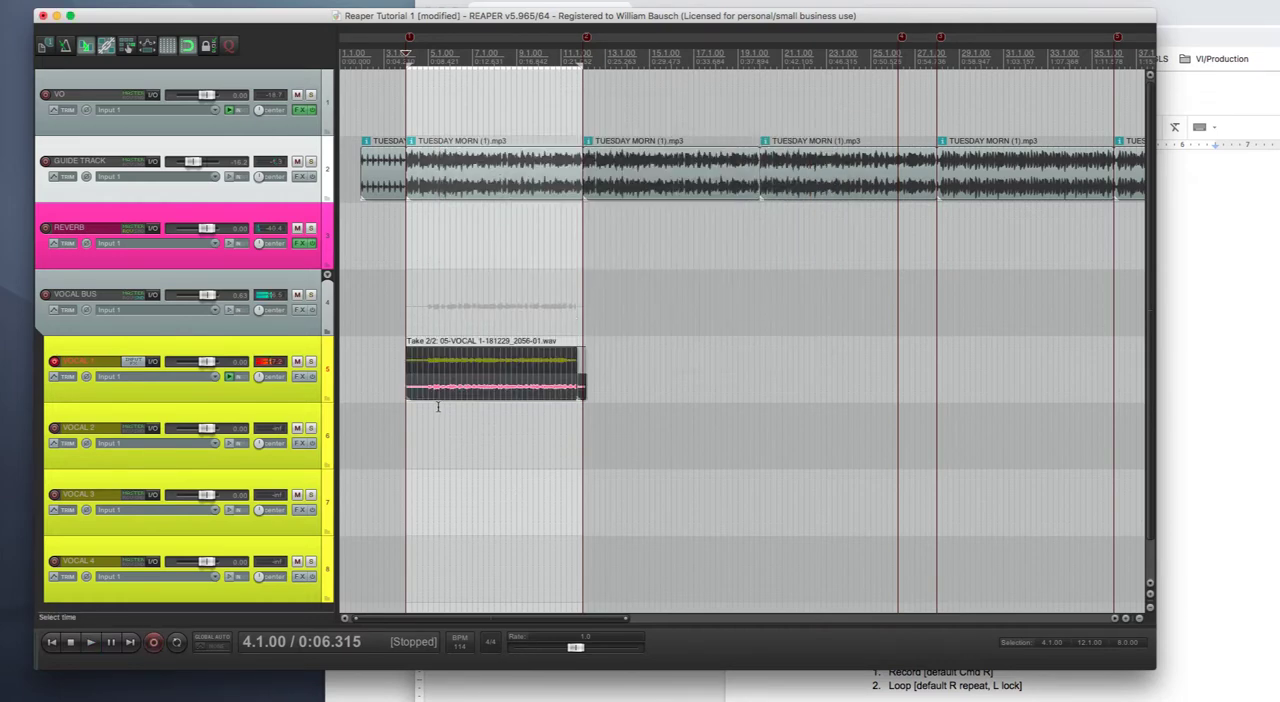
pyautogui.press('super+r')
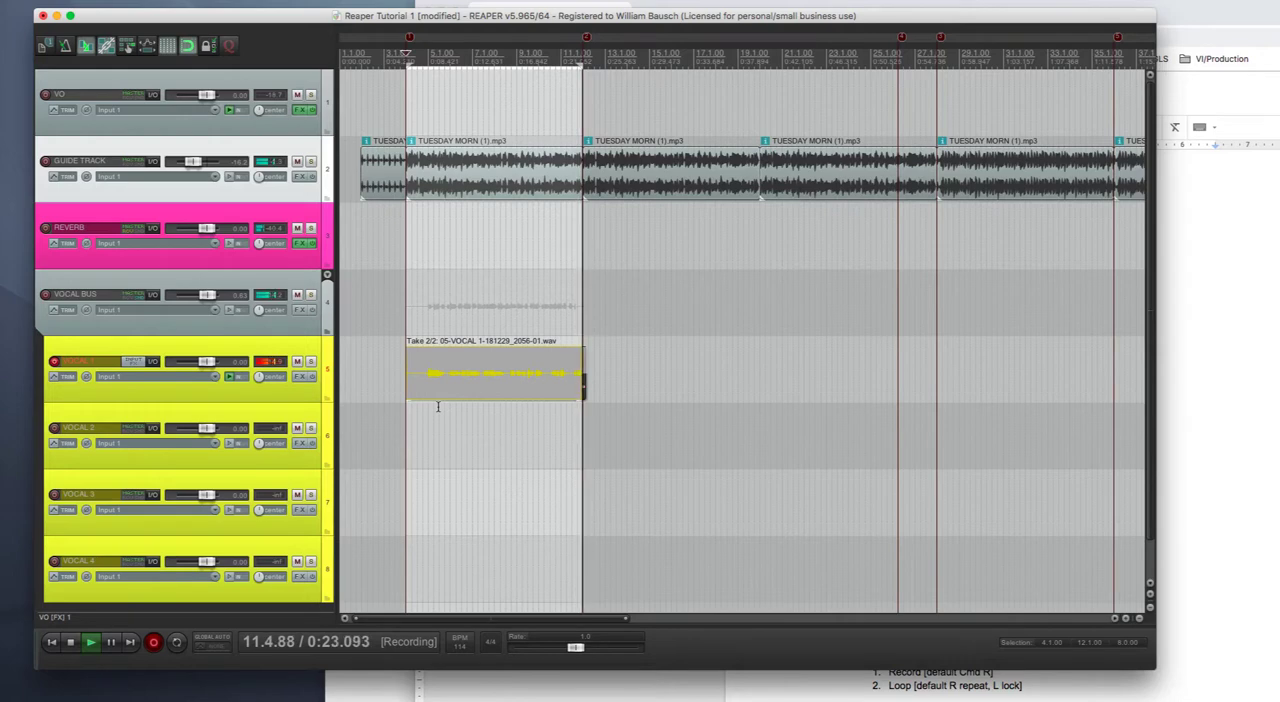
pyautogui.press('space')
pyautogui.press('Return')
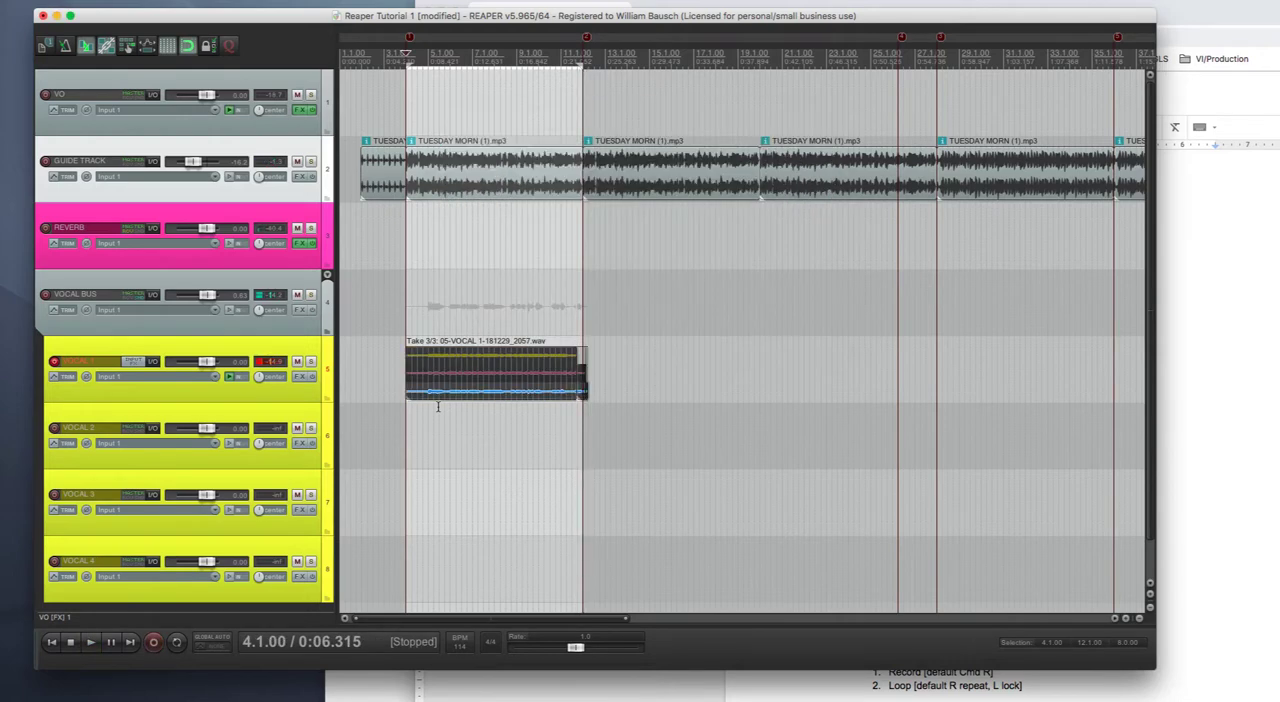
# - Cycle through the three stacked takes of the VOCAL 1 item and make take 1 active
pyautogui.click(465, 360)
pyautogui.press('t')
pyautogui.click(451, 375)
pyautogui.press('t')
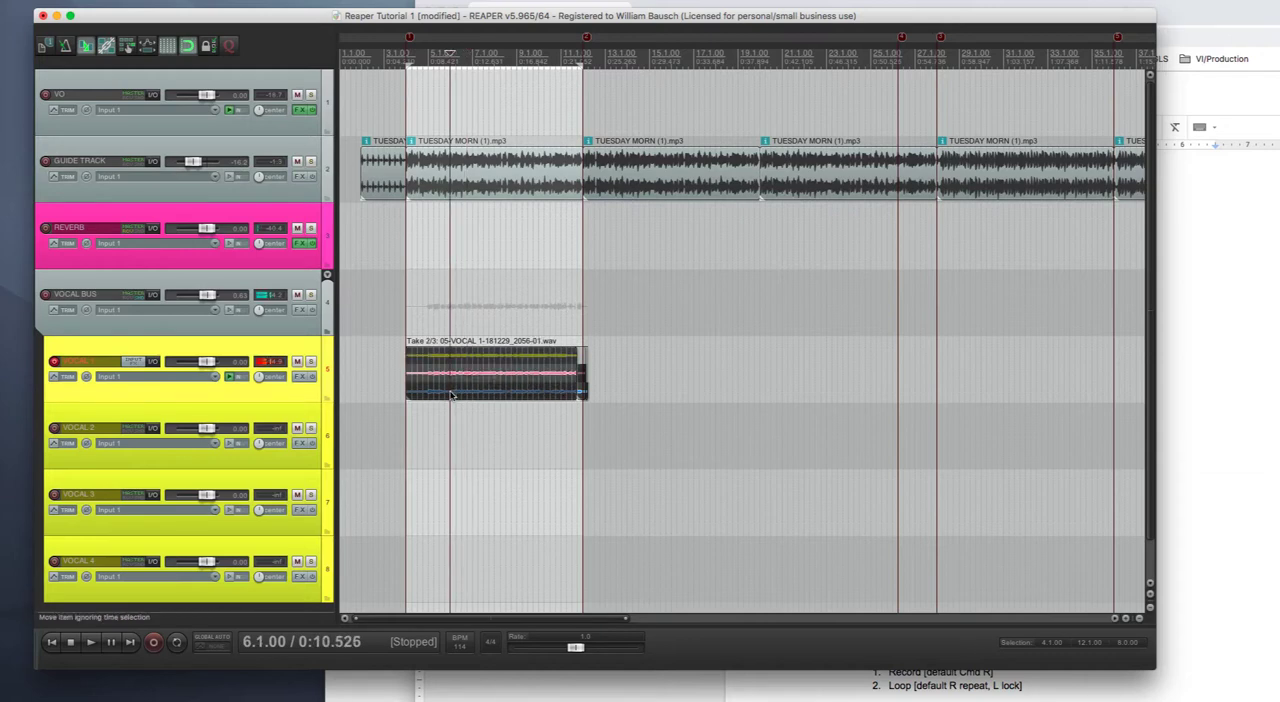
pyautogui.press('t')
pyautogui.click(446, 361)
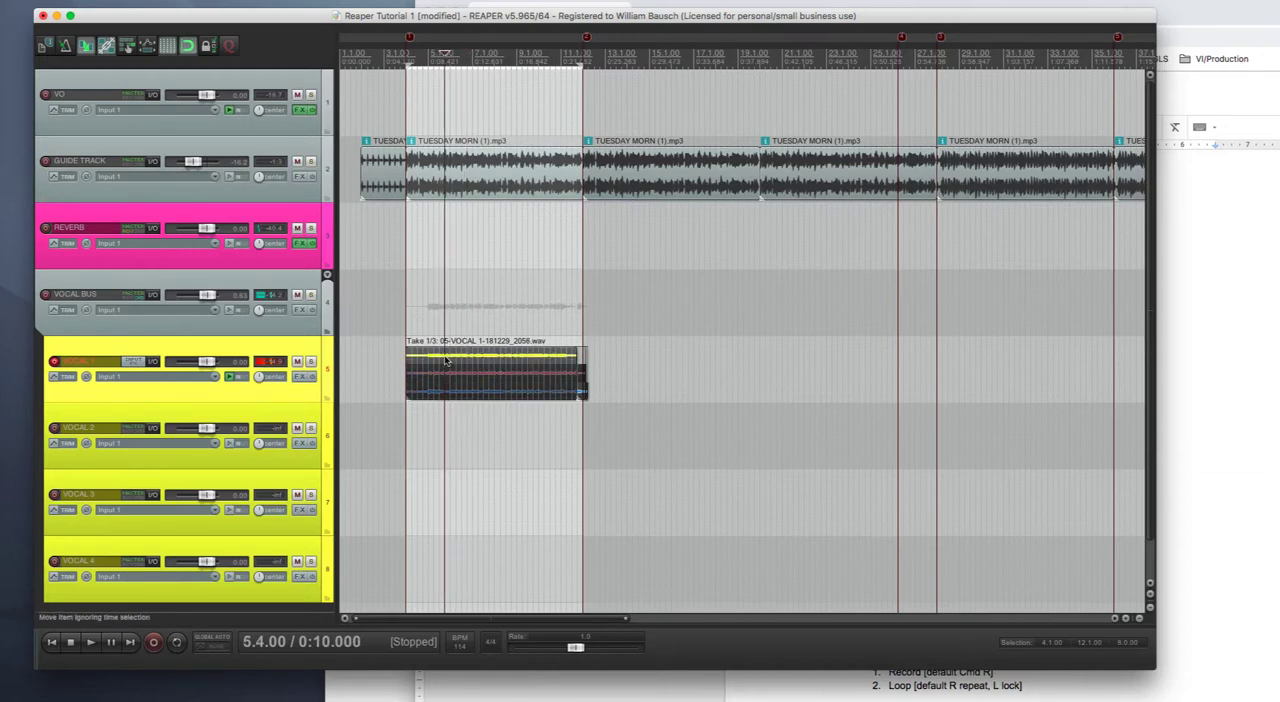
# - Audition takes 1, 2 and 3 of the VOCAL 1 item in turn from around measure 6
pyautogui.press('space')
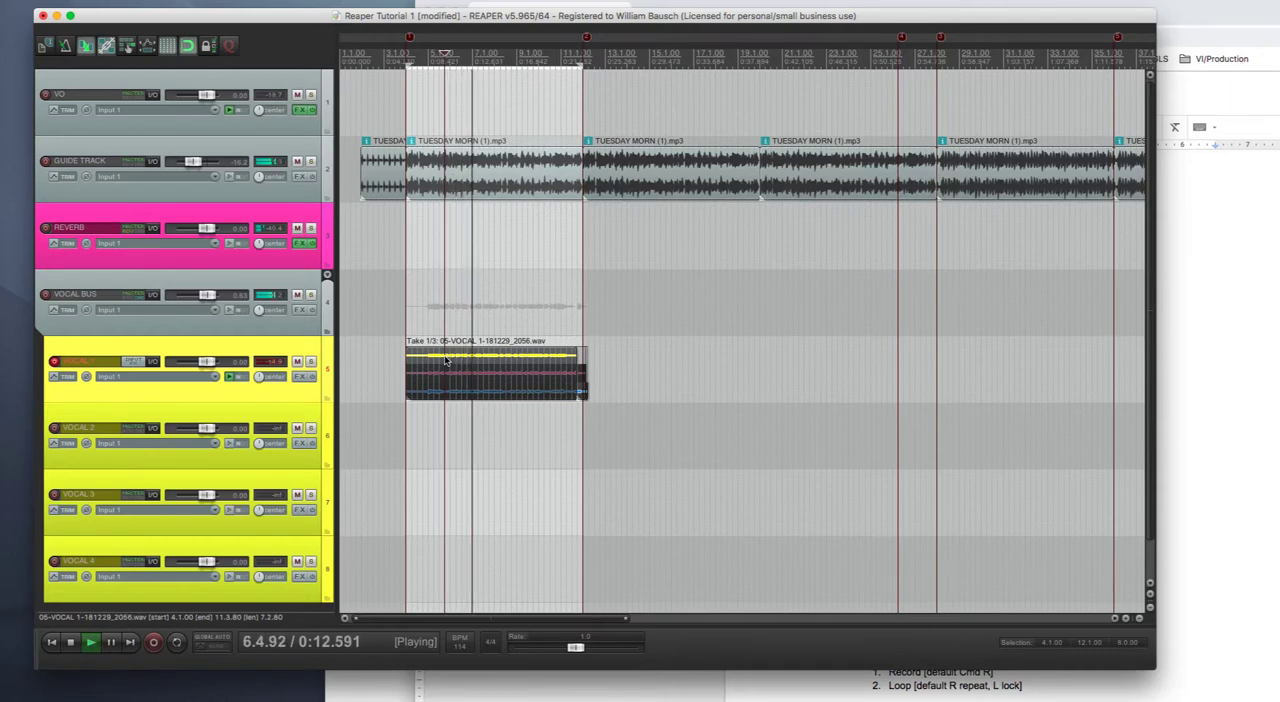
pyautogui.press('space')
pyautogui.press('t')
pyautogui.click(450, 376)
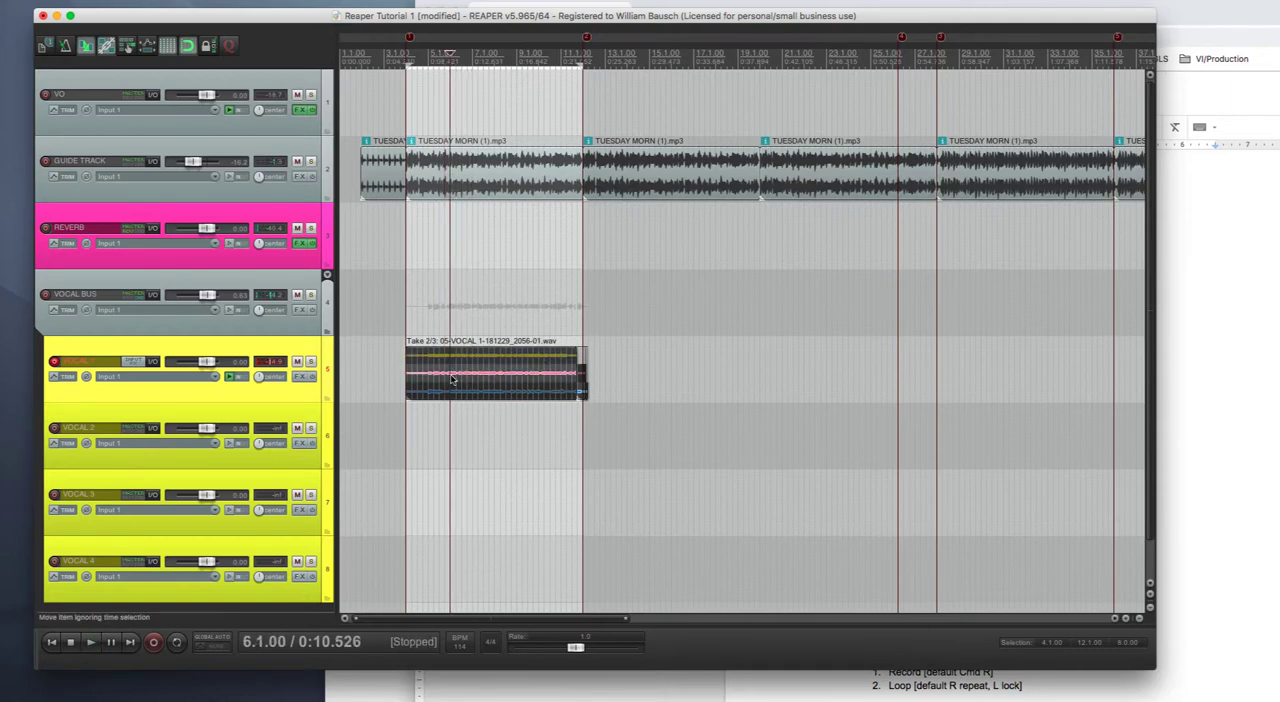
pyautogui.press('space')
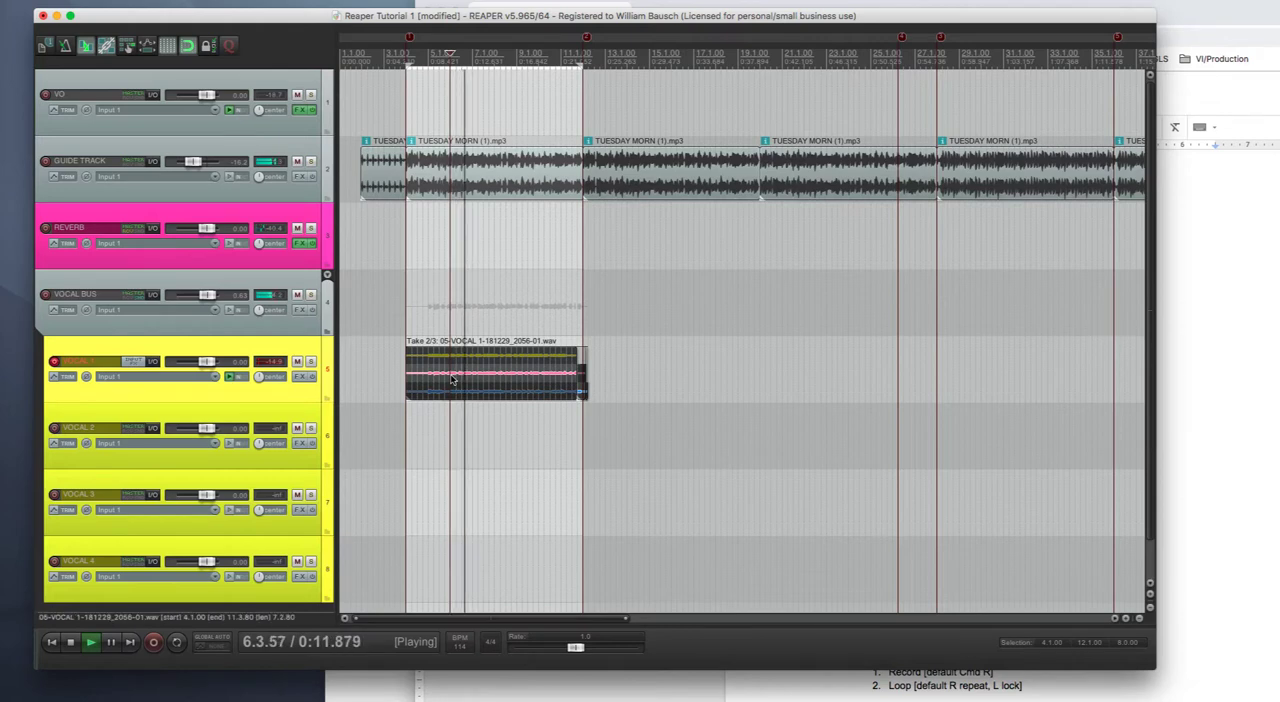
pyautogui.press('space')
pyautogui.click(454, 393)
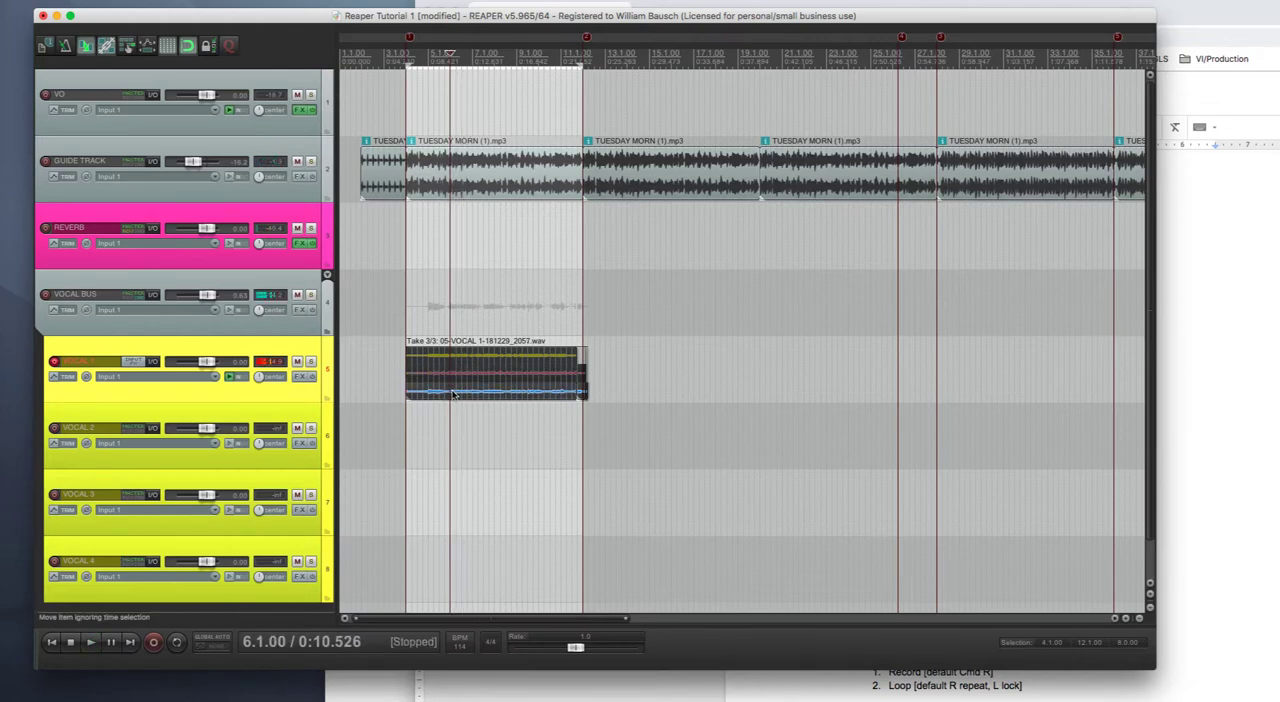
pyautogui.press('space')
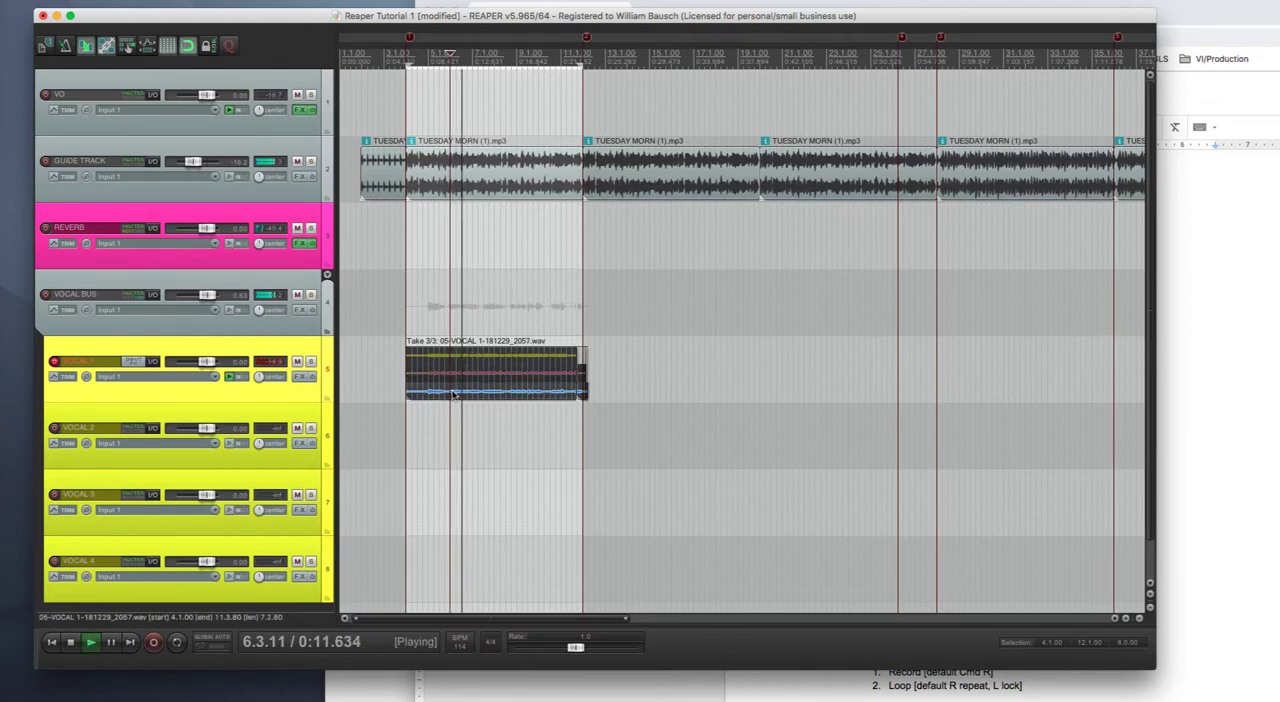
pyautogui.press('space')
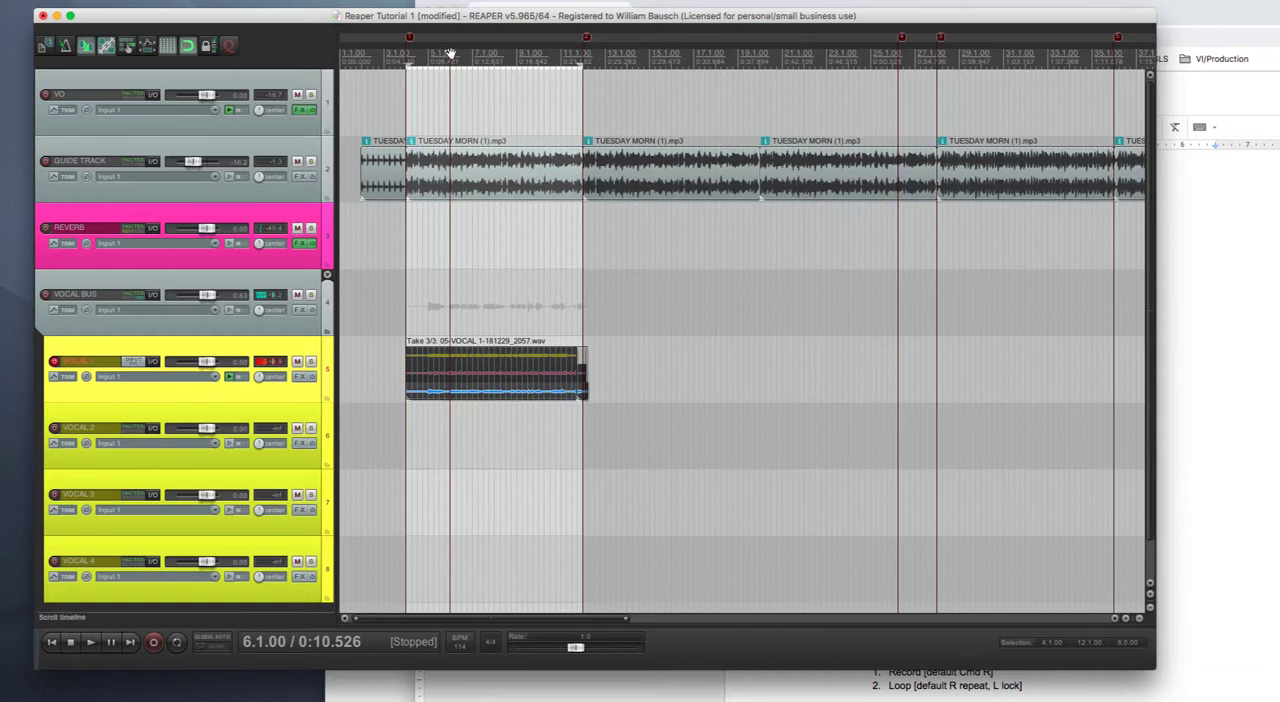
# - Return the edit cursor to measure 4 and enlarge the VOCAL 1 track's height to make its take lanes easier to see
pyautogui.moveTo(450, 52); pyautogui.dragTo(407, 56)
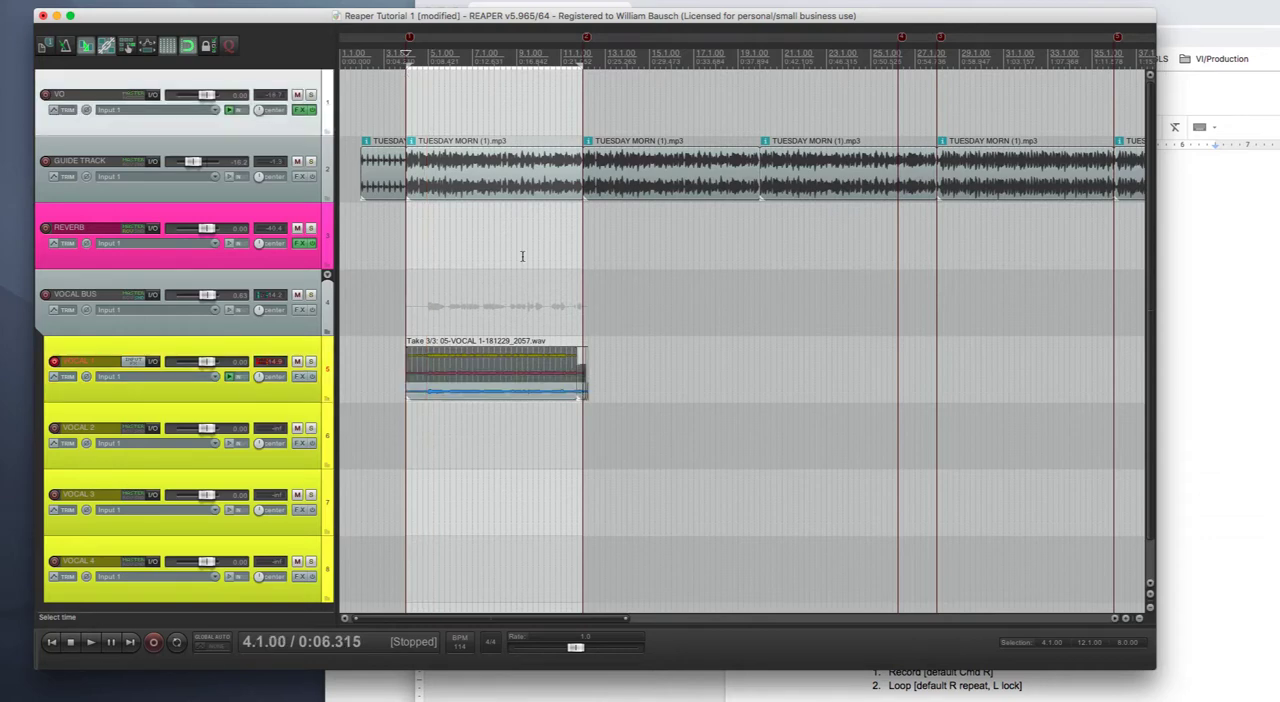
pyautogui.scroll(4, 522, 260)
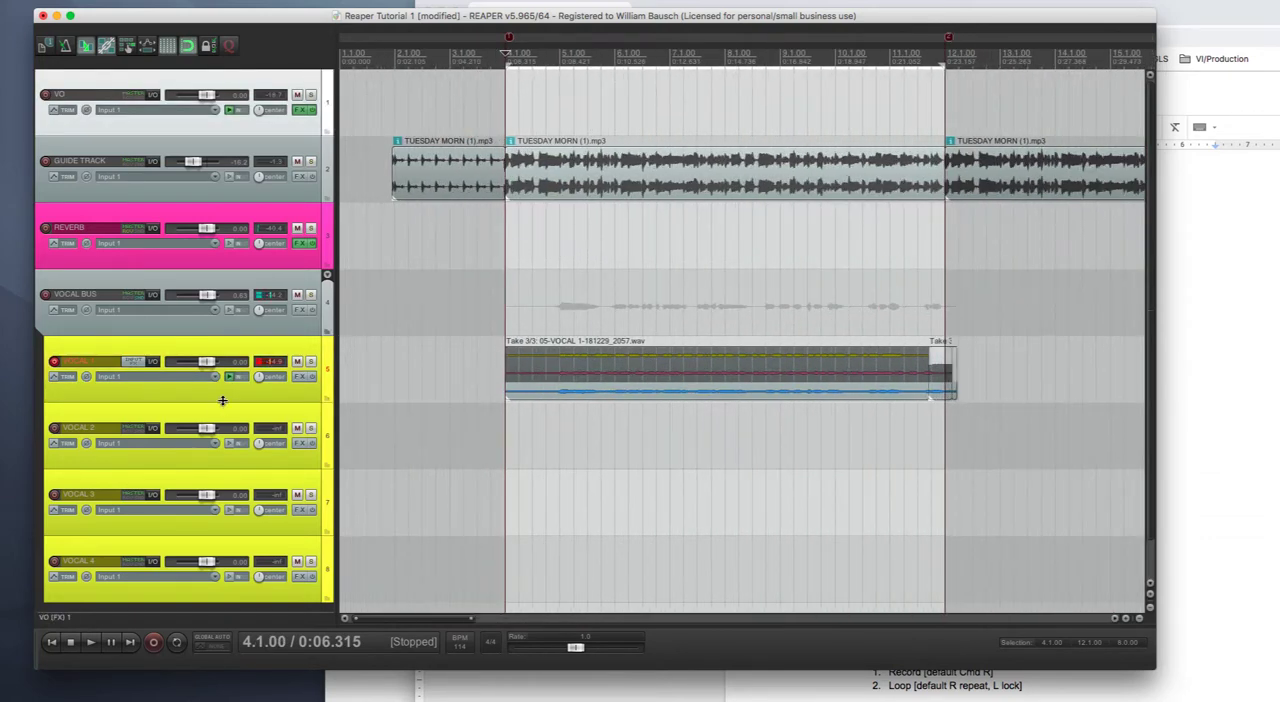
pyautogui.moveTo(222, 401); pyautogui.dragTo(231, 481)
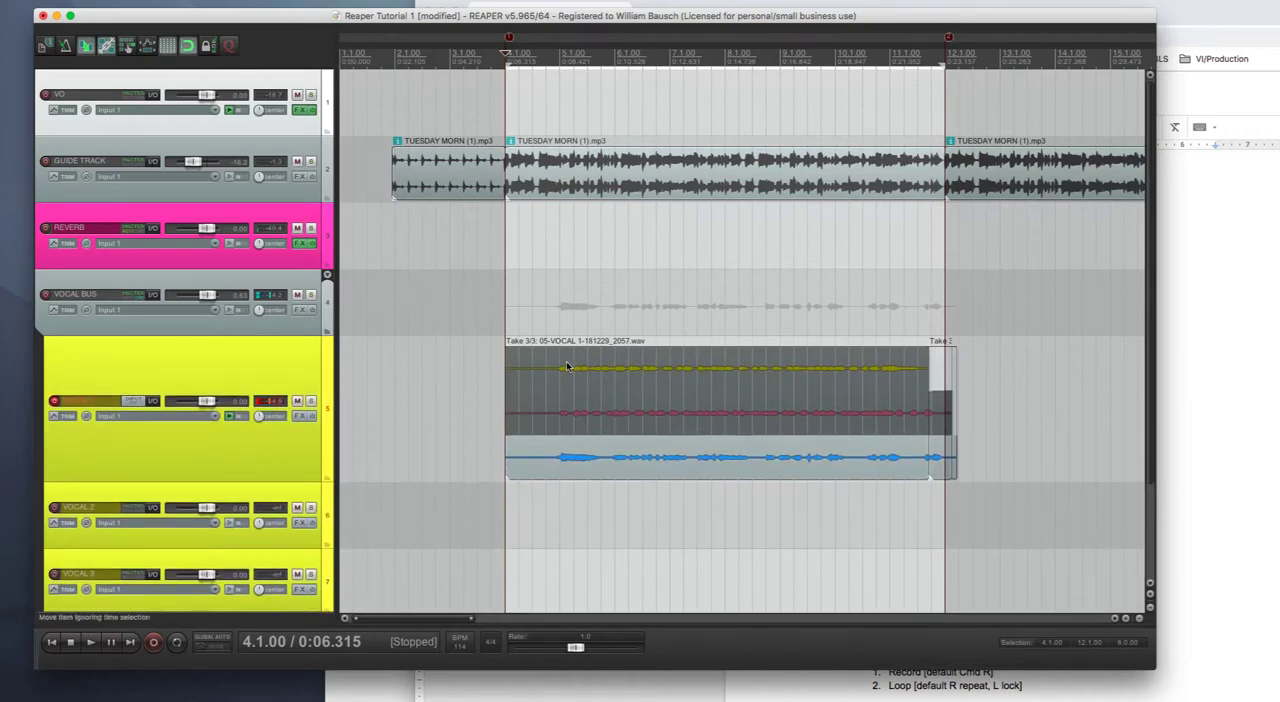
pyautogui.click(190, 50)
pyautogui.click(190, 50)
# - Play take 1 of the VOCAL 1 item from measure 5 and split the item at measure 6
pyautogui.click(563, 370)
pyautogui.press('space')
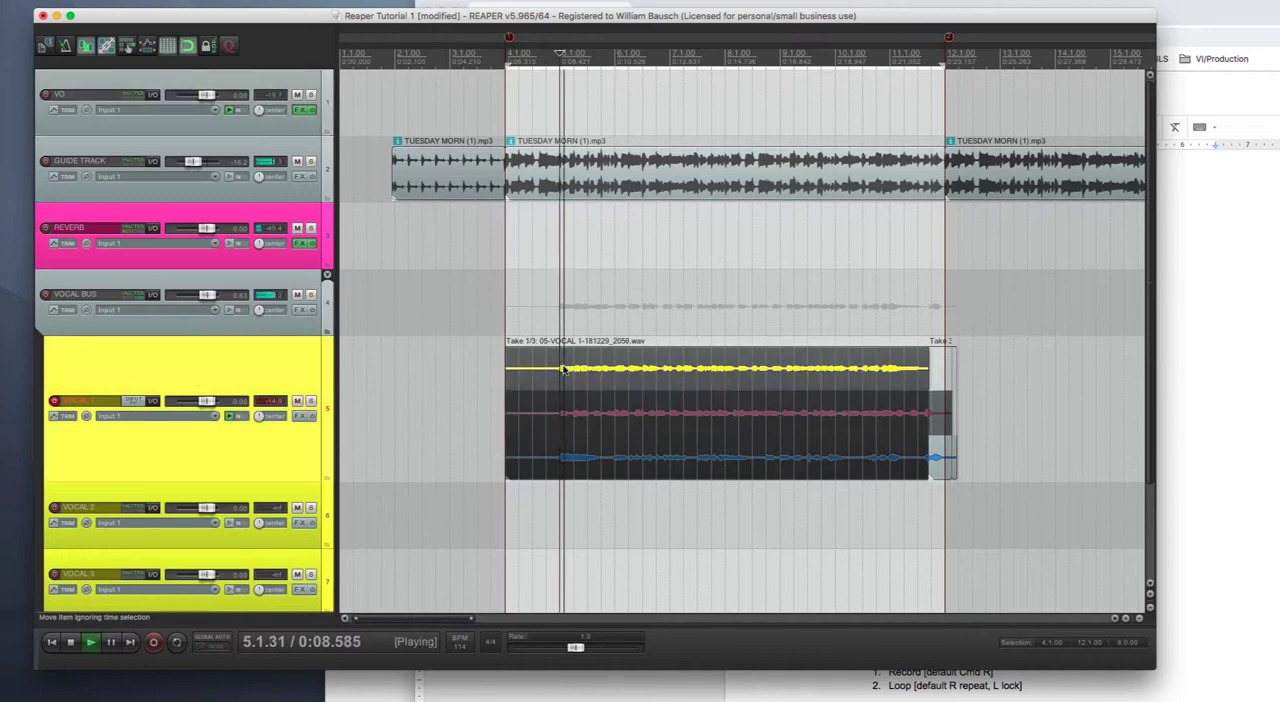
pyautogui.press('space')
pyautogui.click(617, 376)
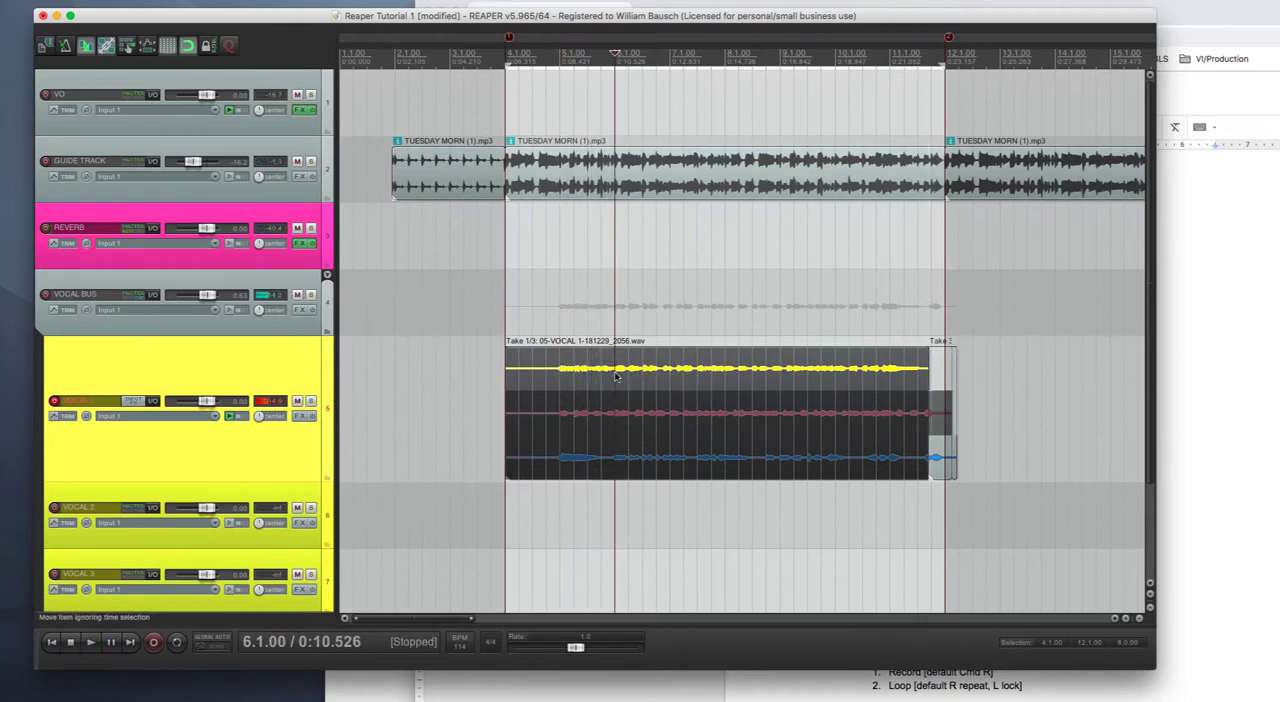
pyautogui.press('s')
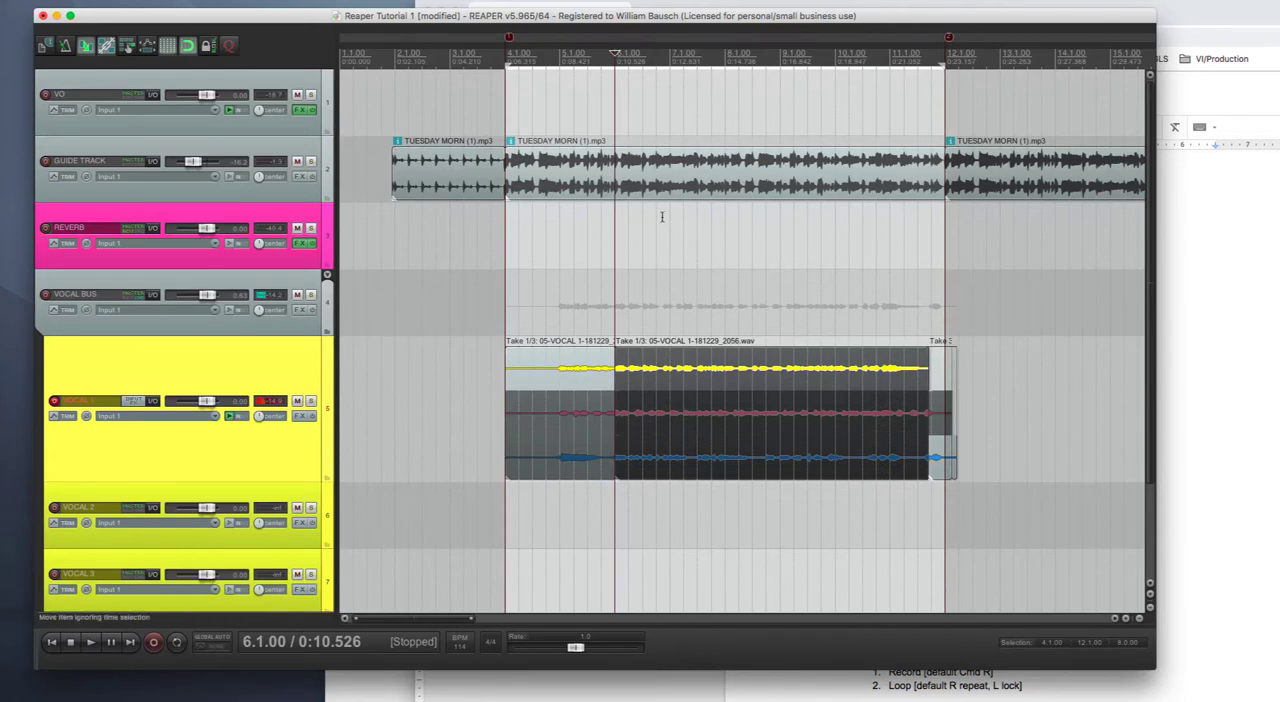
# - Use take 2 from measure 6, take 3 from measure 7 and take 1 from measure 8, splitting the vocal item at measures 7, 8 and 9
pyautogui.click(670, 414)
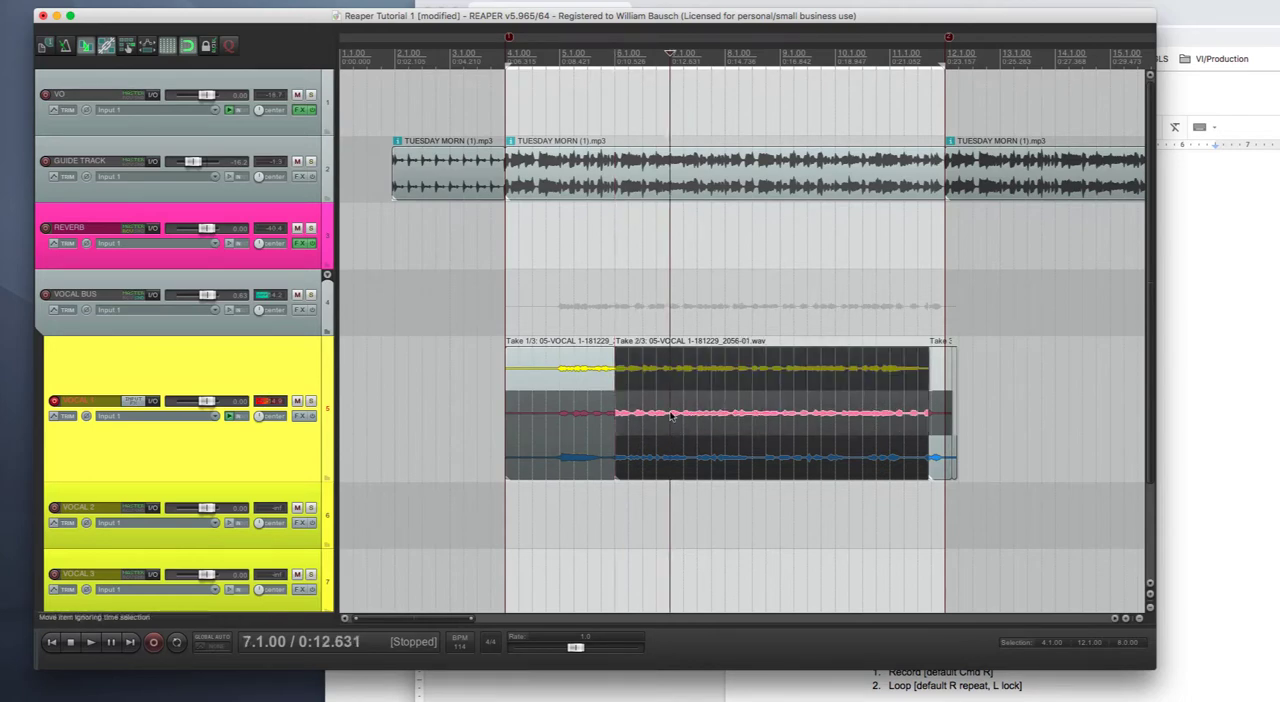
pyautogui.press('s')
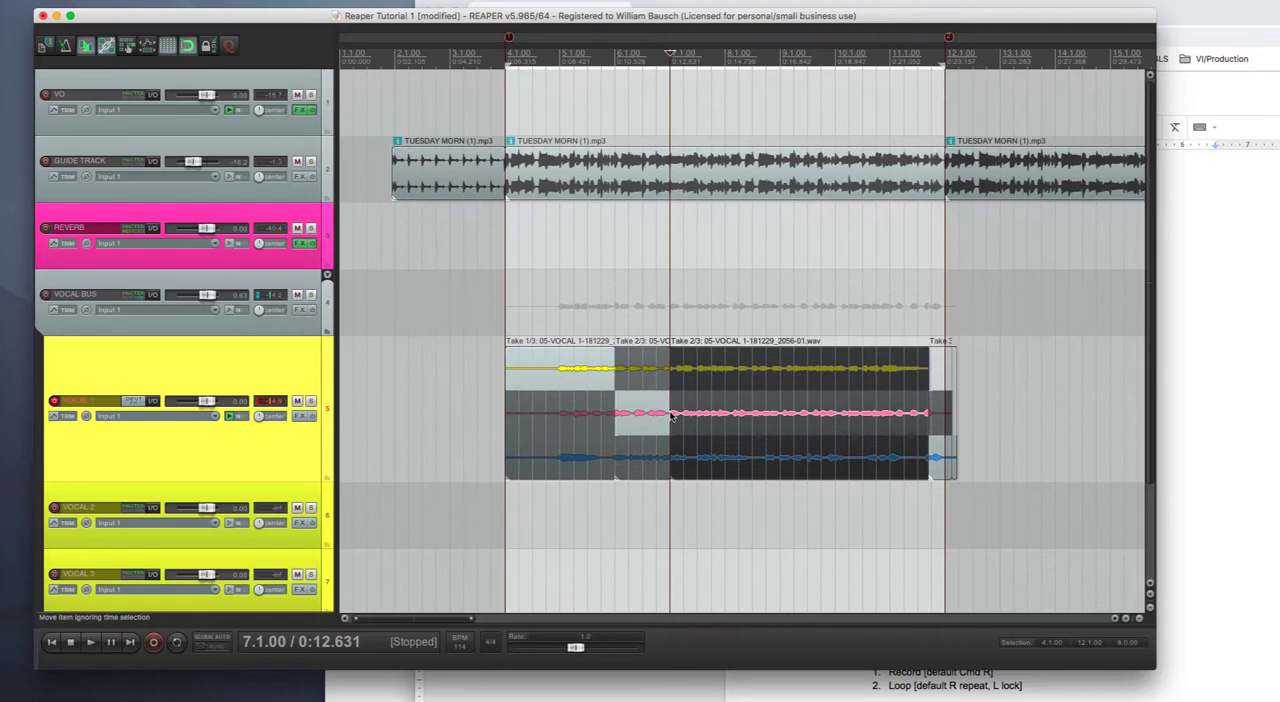
pyautogui.click(727, 457)
pyautogui.press('s')
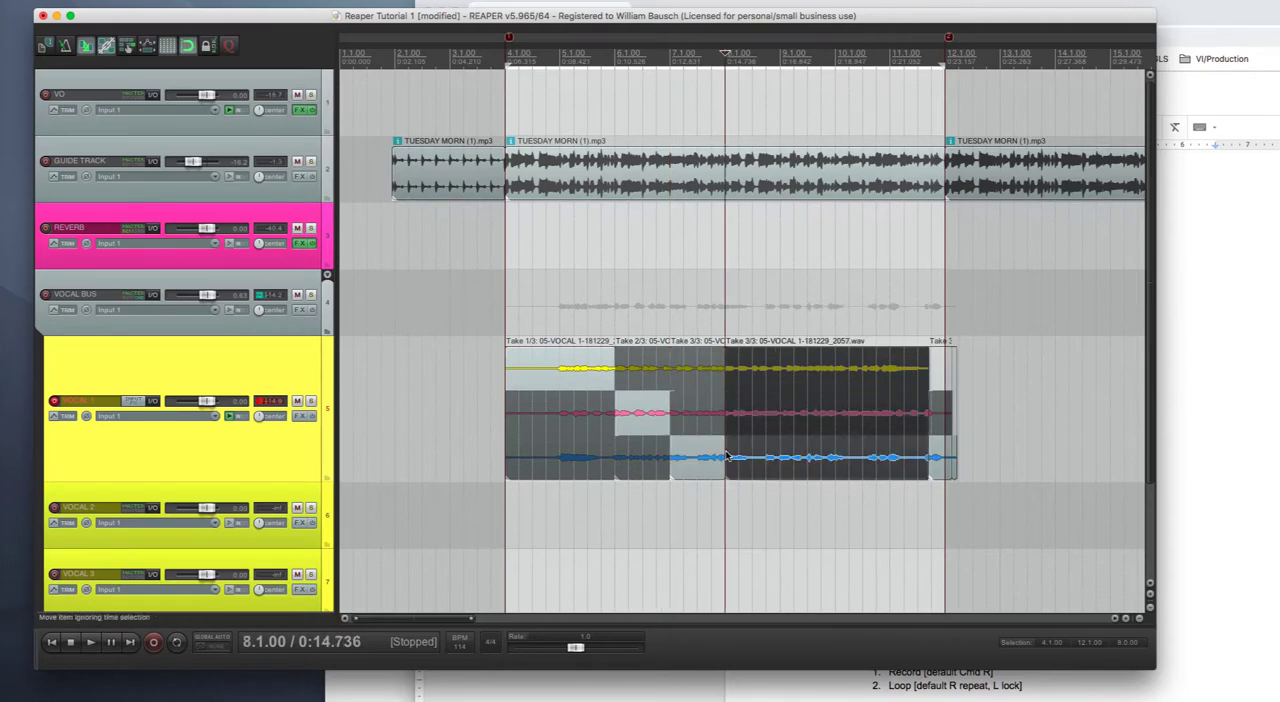
pyautogui.click(778, 371)
pyautogui.press('s')
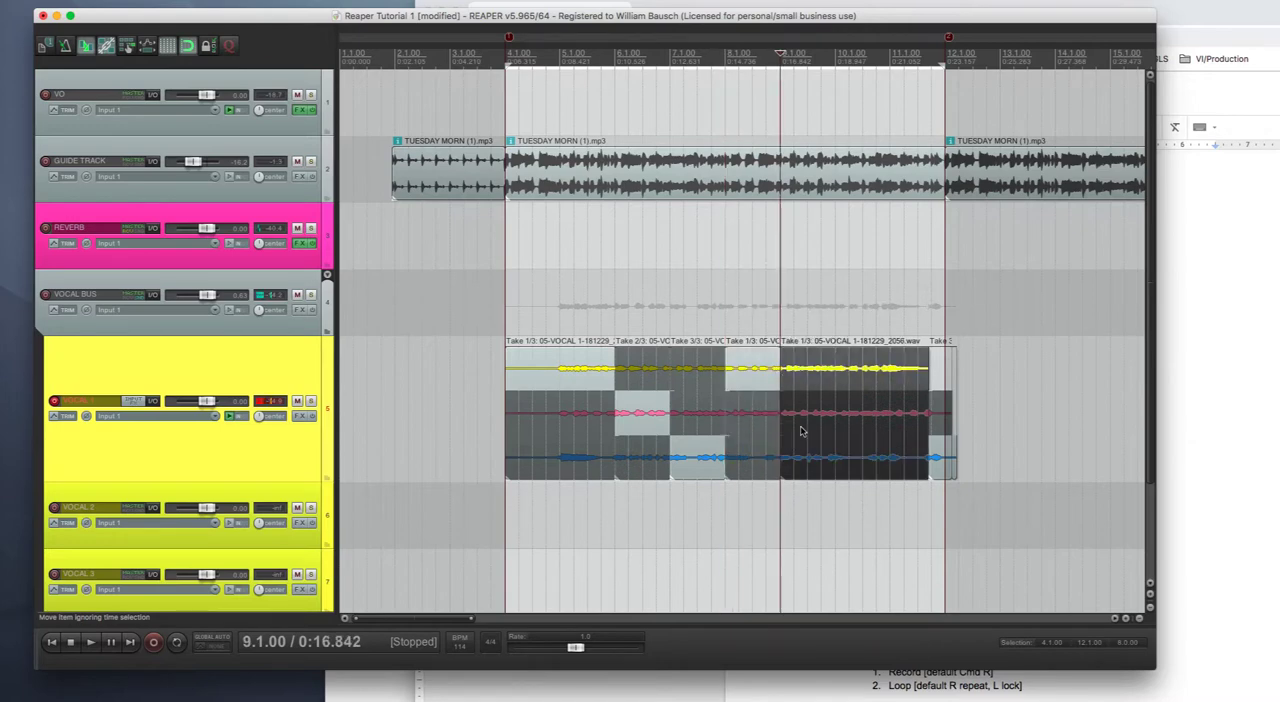
# - Split the vocal item at 9.2, 9.3 and 9.4, using take 2 from 9.1, take 1 from 9.2 and take 3 from 9.3
pyautogui.click(797, 427)
pyautogui.press('s')
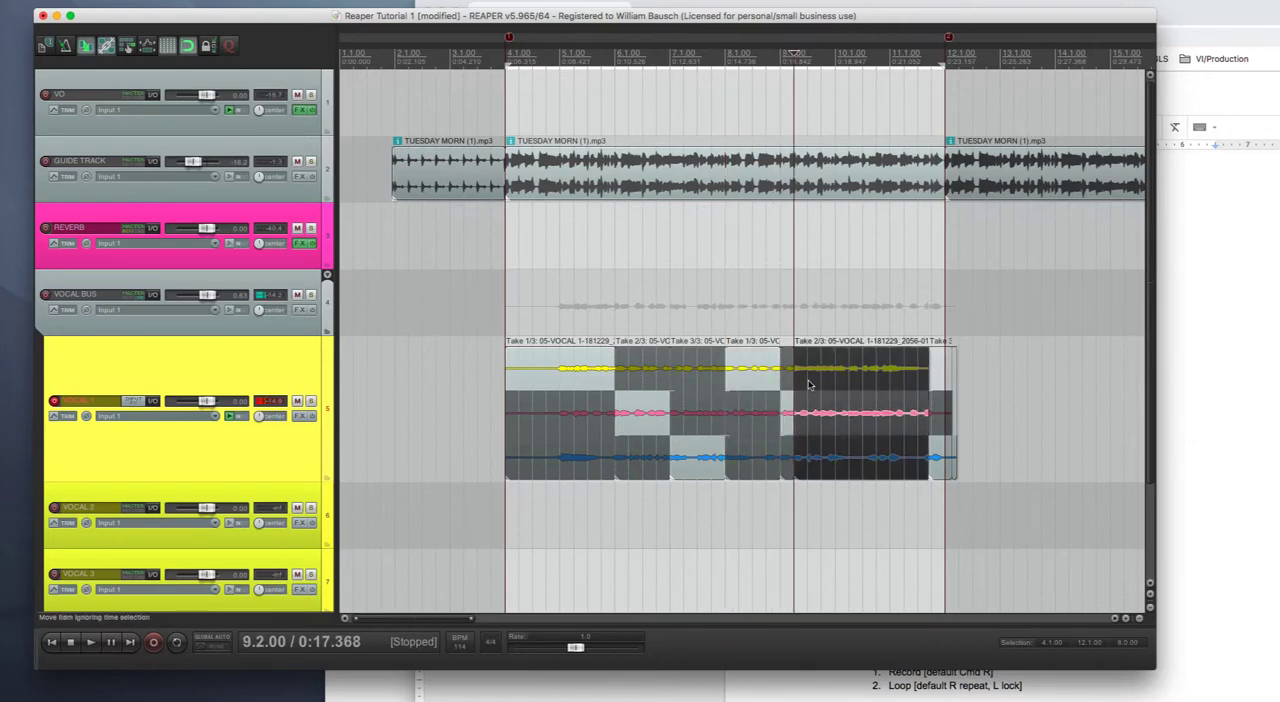
pyautogui.click(810, 385)
pyautogui.press('s')
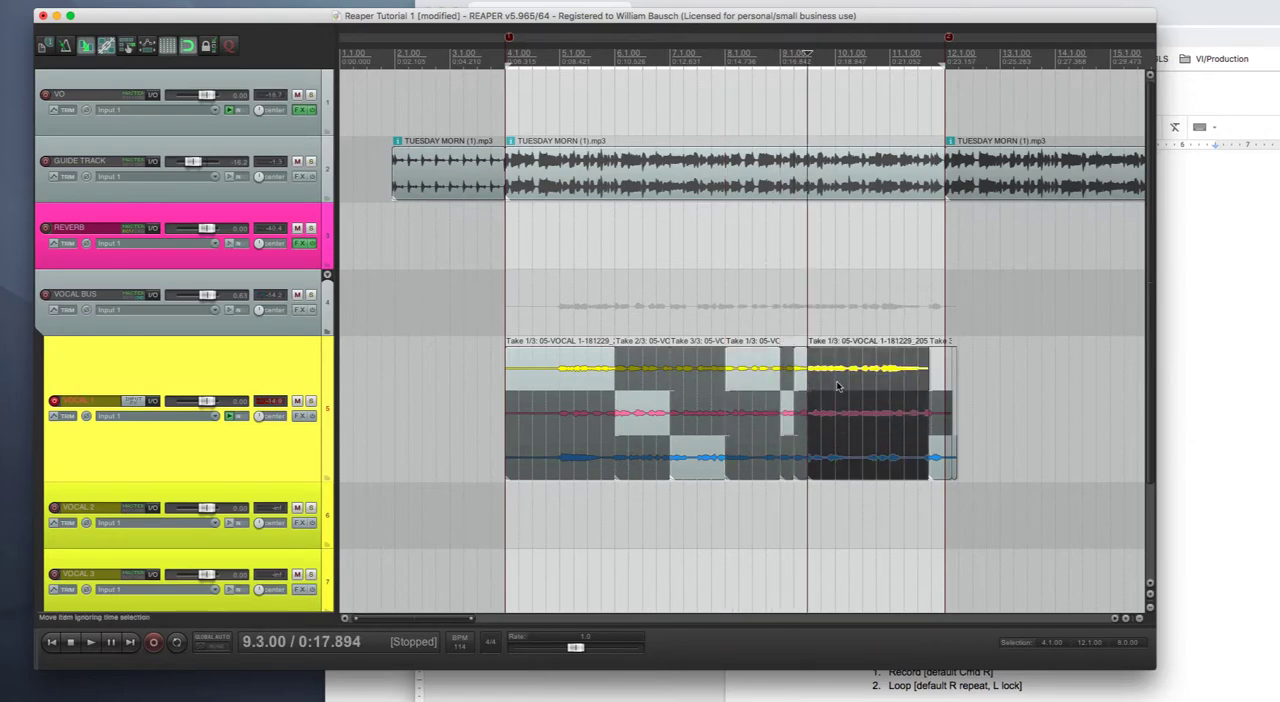
pyautogui.click(820, 466)
pyautogui.press('s')
# - Split the remaining vocal item at 10.2, 10.4 and 11.2, using take 1 from 9.4 and take 2 from 10.4
pyautogui.click(849, 368)
pyautogui.press('s')
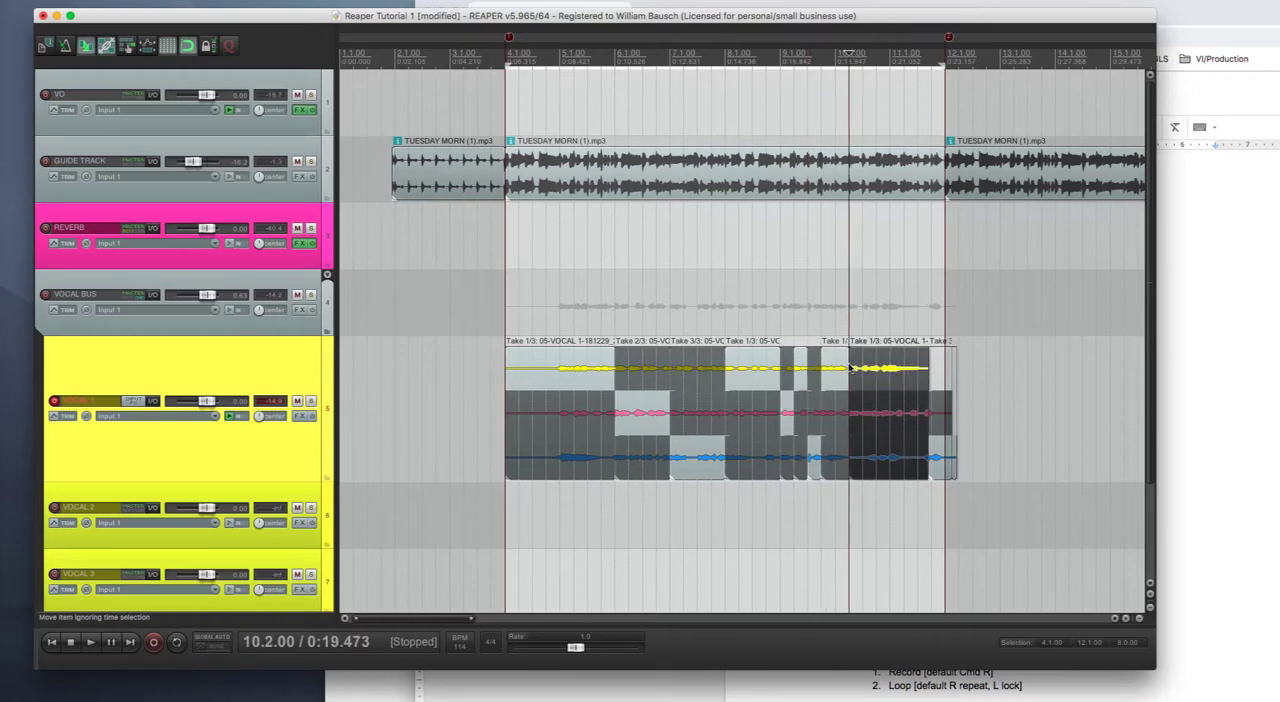
pyautogui.click(877, 369)
pyautogui.press('s')
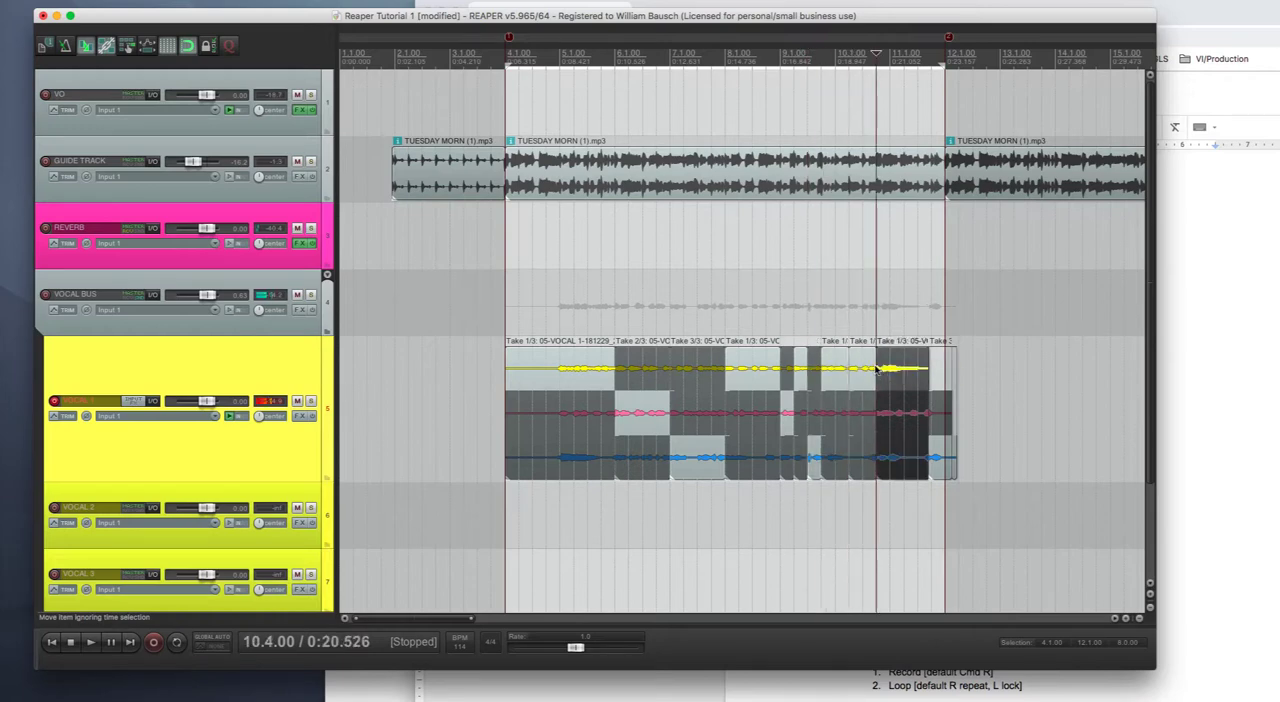
pyautogui.click(905, 428)
pyautogui.press('s')
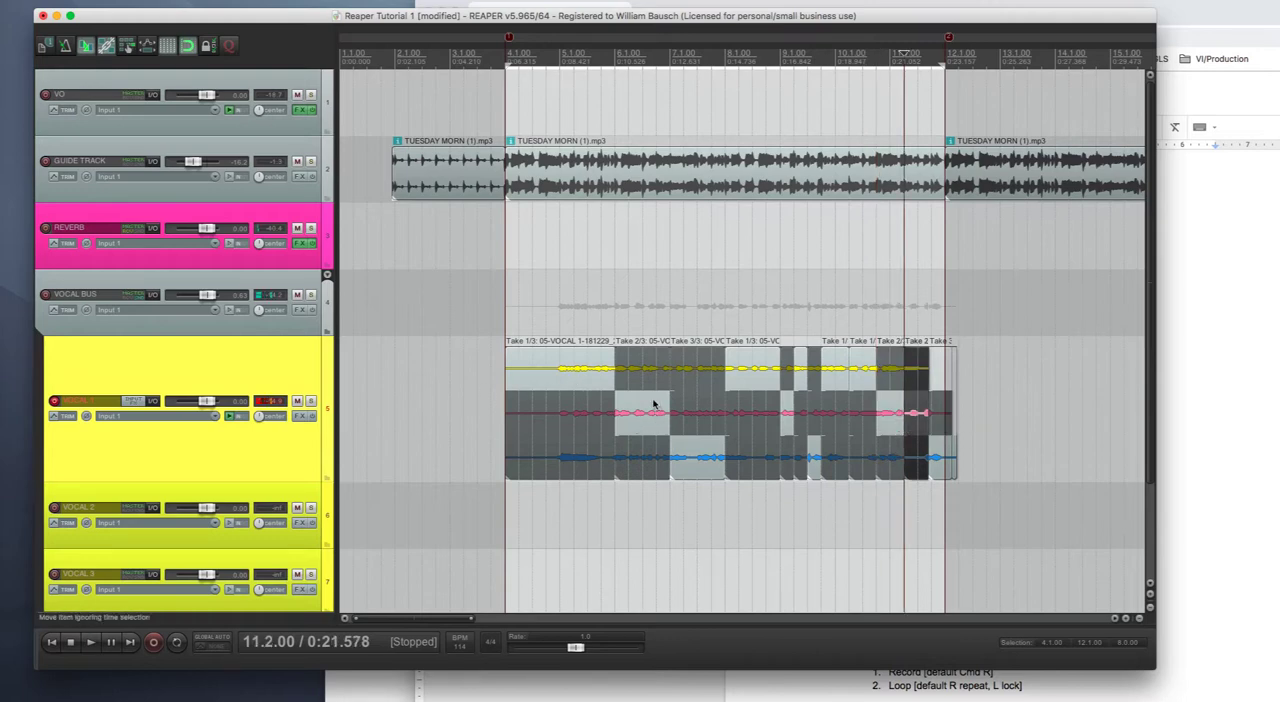
# - Reassign the split vocal sections to take 3 from 9.1, take 2 from 9.2, take 1 from 9.3, take 3 from 9.4 and take 1 from 10.2
pyautogui.click(546, 373)
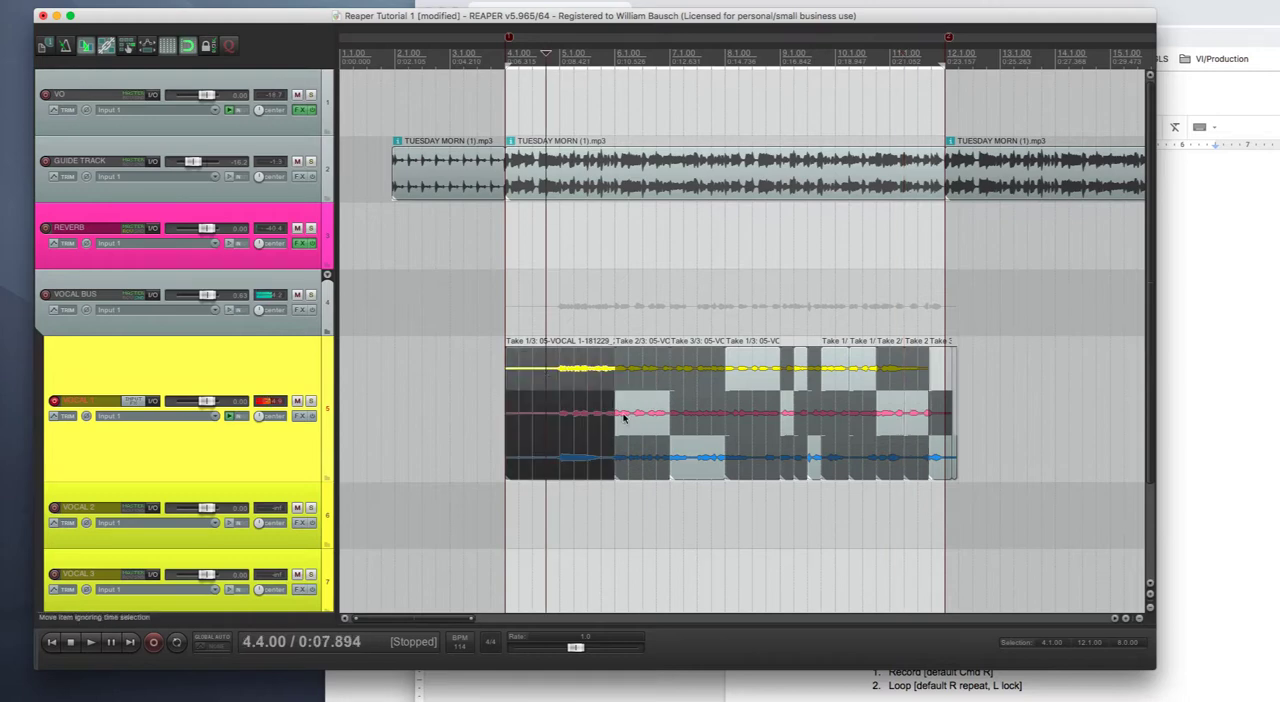
pyautogui.click(637, 425)
pyautogui.click(695, 467)
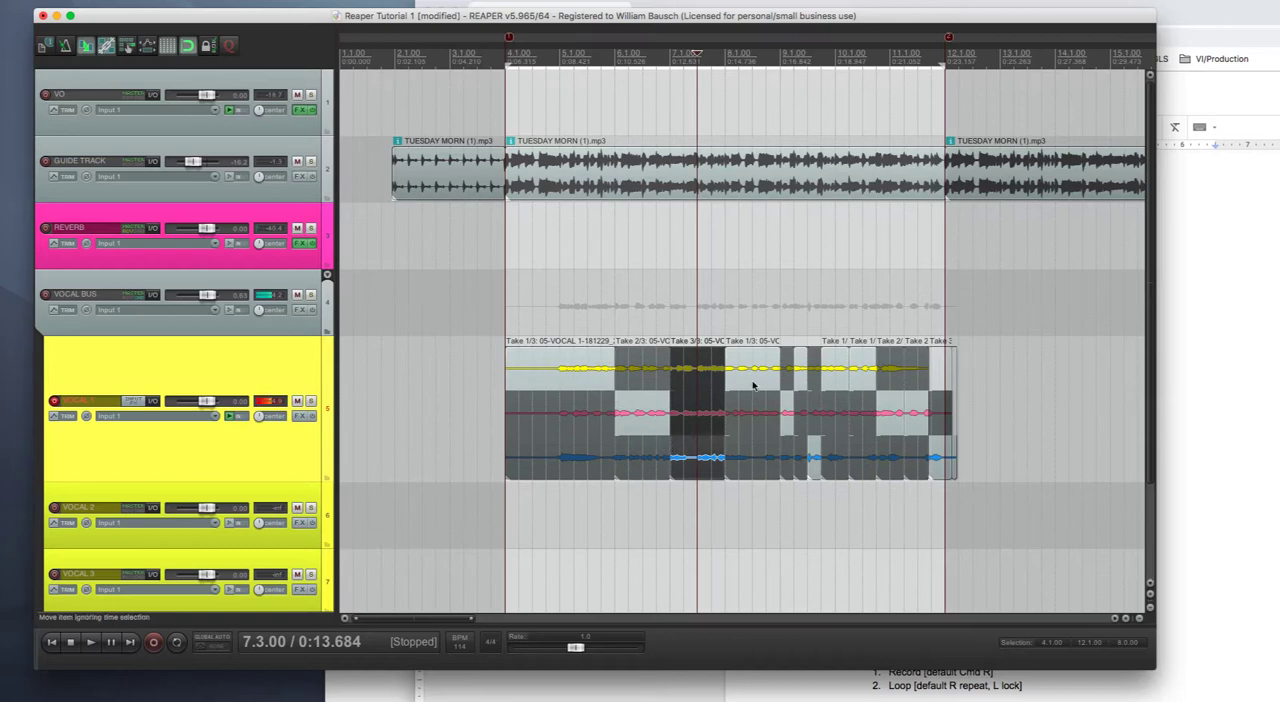
pyautogui.click(791, 459)
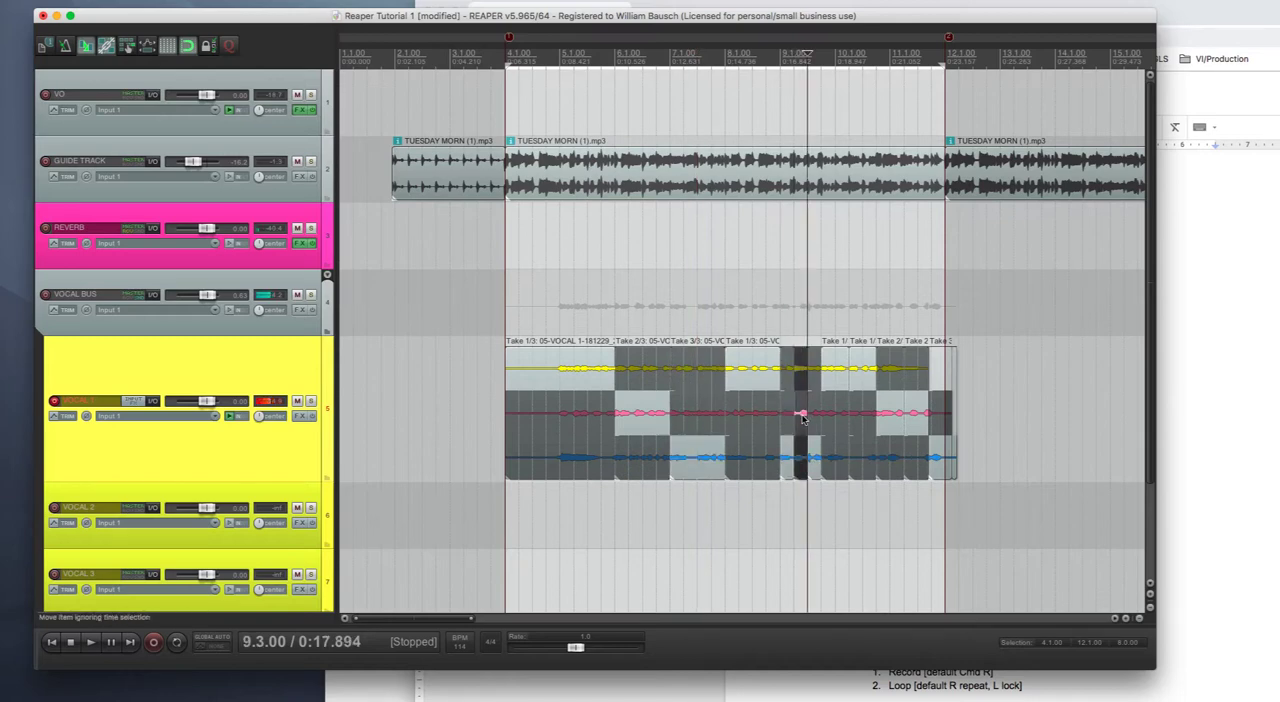
pyautogui.click(816, 385)
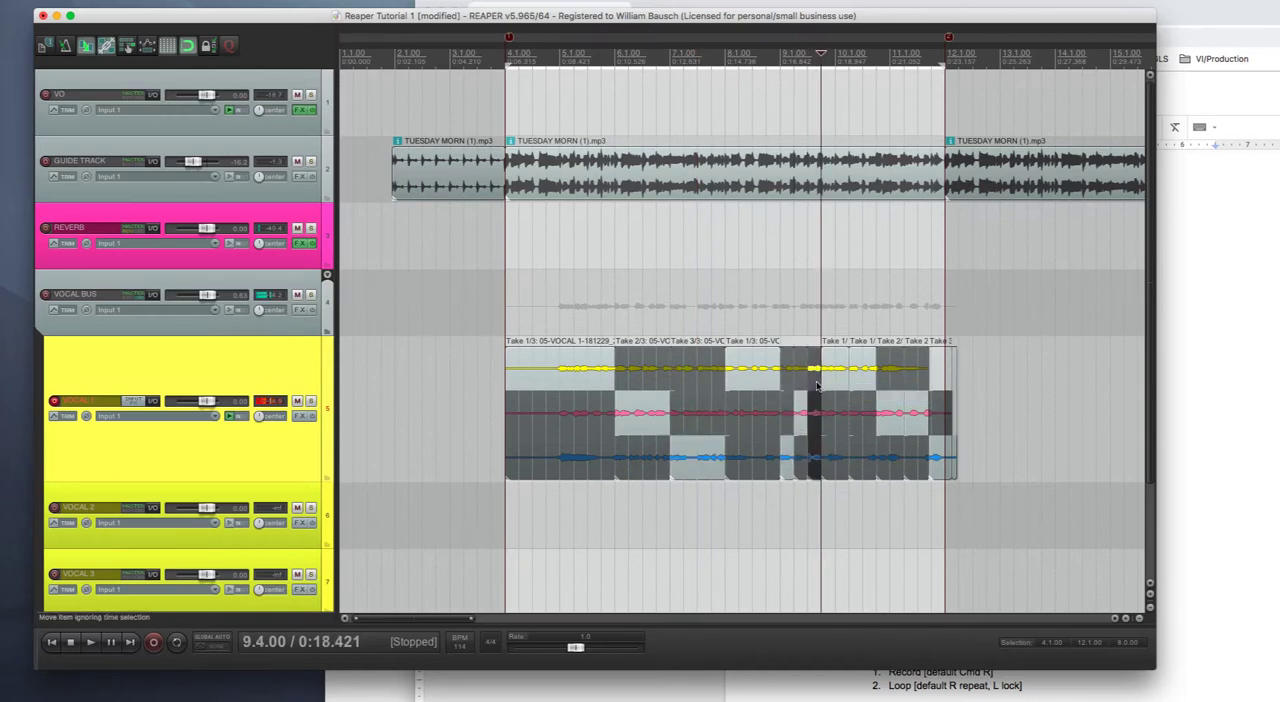
pyautogui.click(840, 468)
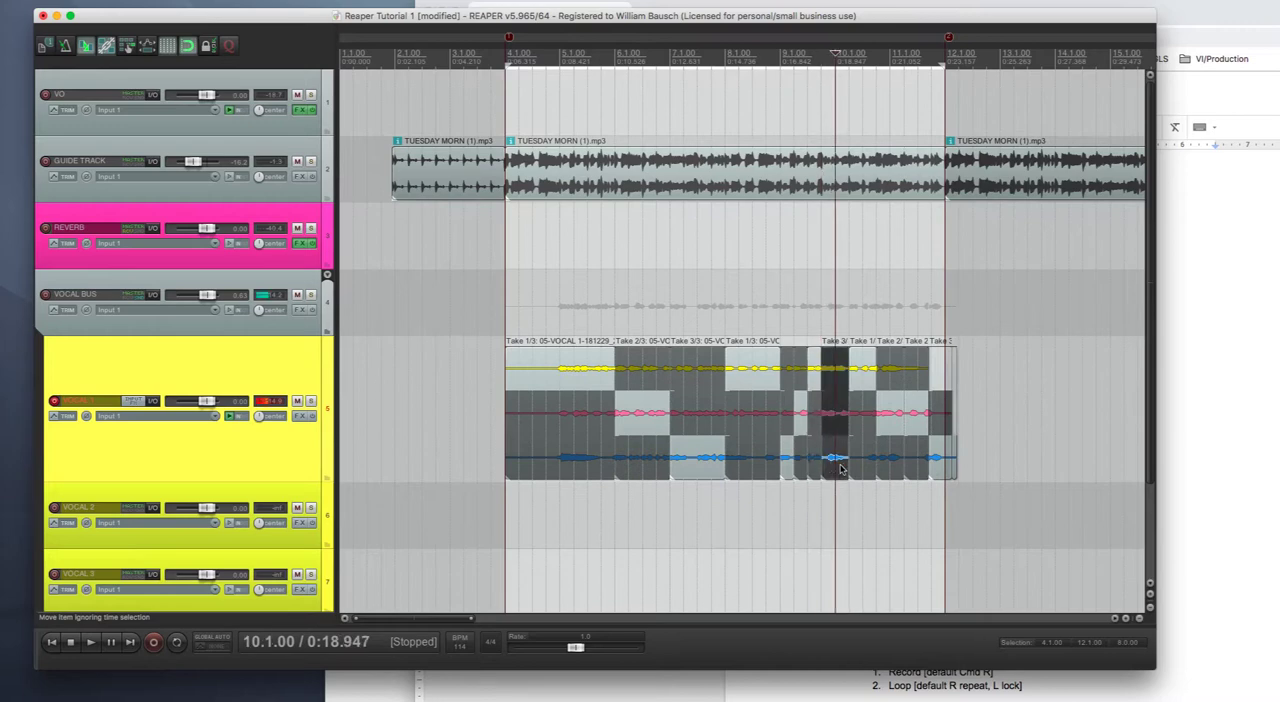
pyautogui.click(866, 378)
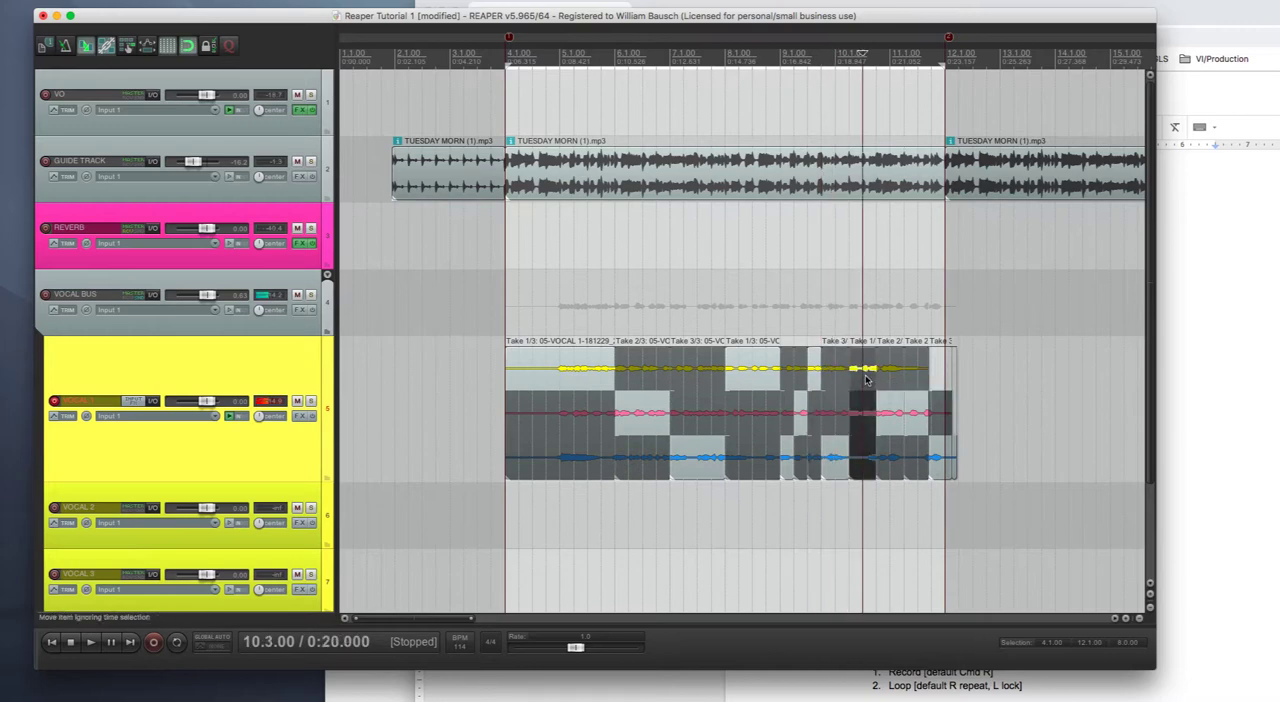
# - Use take 2 from 10.4 and take 3 from 11.2 to the end, and play the comp from measure 4
pyautogui.click(890, 429)
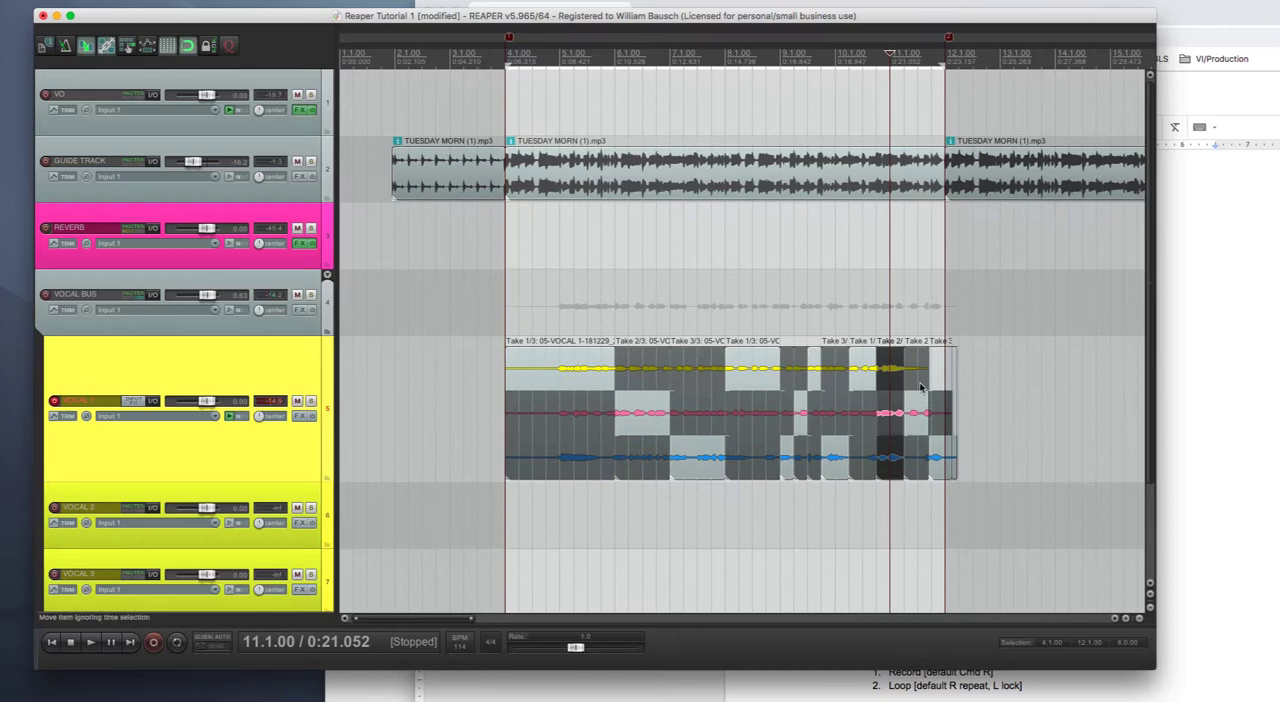
pyautogui.click(922, 465)
pyautogui.click(940, 466)
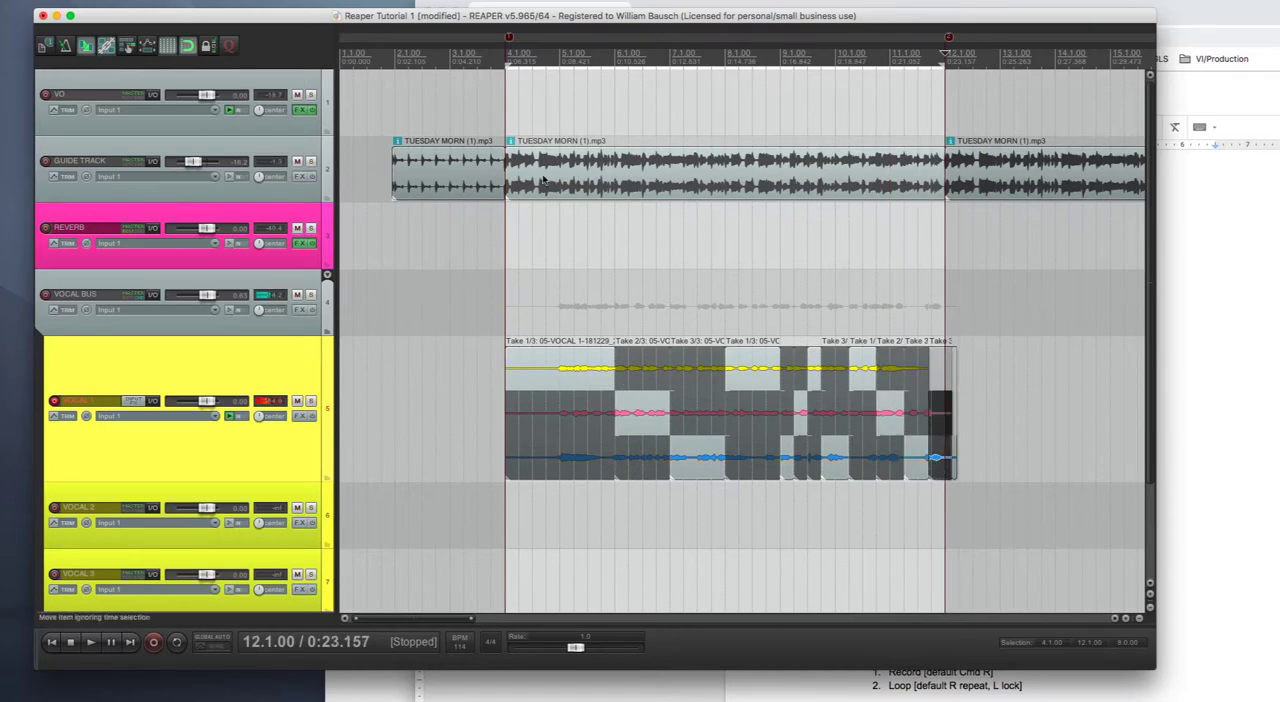
pyautogui.click(507, 52)
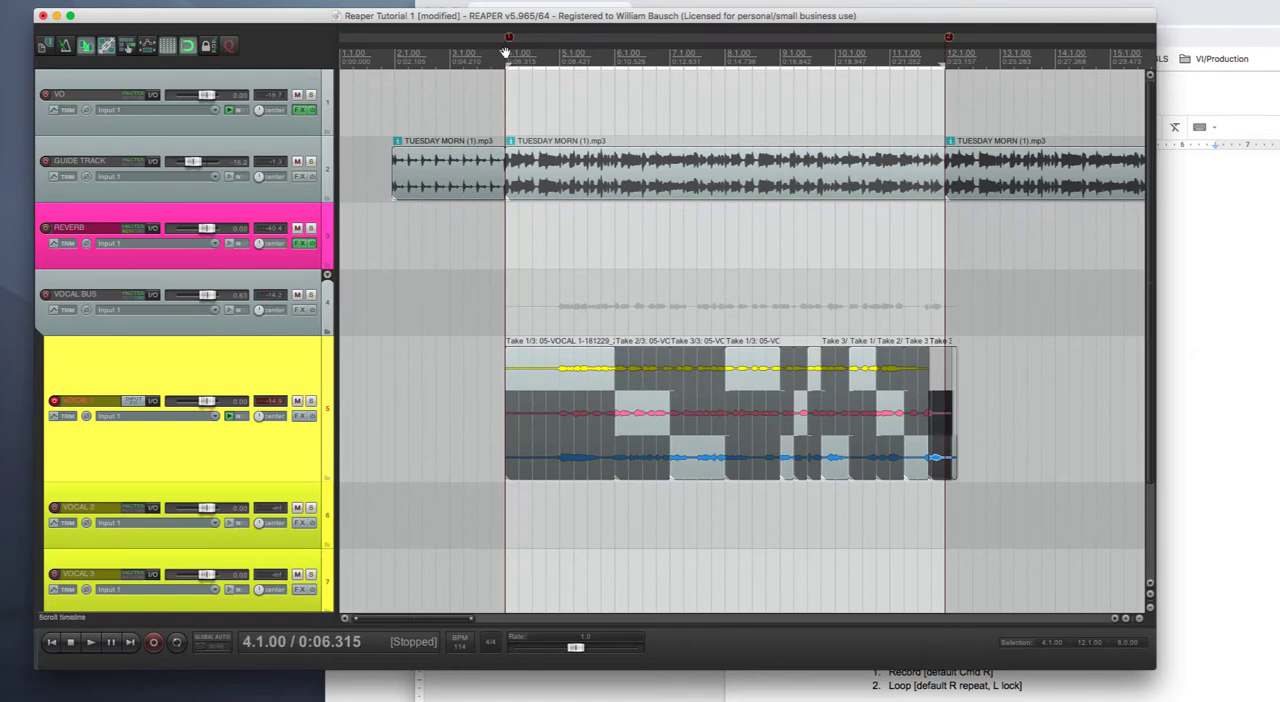
pyautogui.press('space')
# - With snapping off, shift the edit point between takes 2 and 3 at measure 7 slightly earlier
pyautogui.click(670, 458)
pyautogui.moveTo(670, 458); pyautogui.dragTo(671, 462)
pyautogui.moveTo(671, 457); pyautogui.dragTo(667, 458)
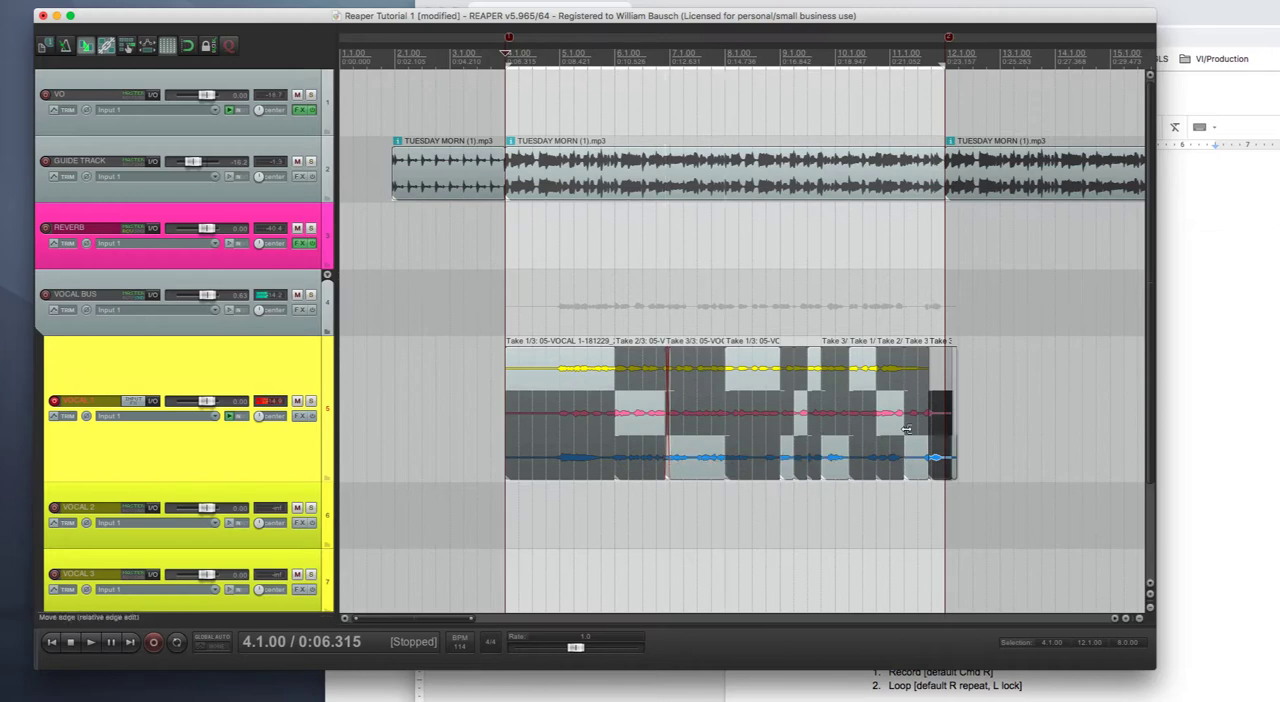
# - Split the vocal section that starts at 11.2 at 11.3.11 and use take 2 for the part before the split
pyautogui.moveTo(901, 421); pyautogui.dragTo(920, 456)
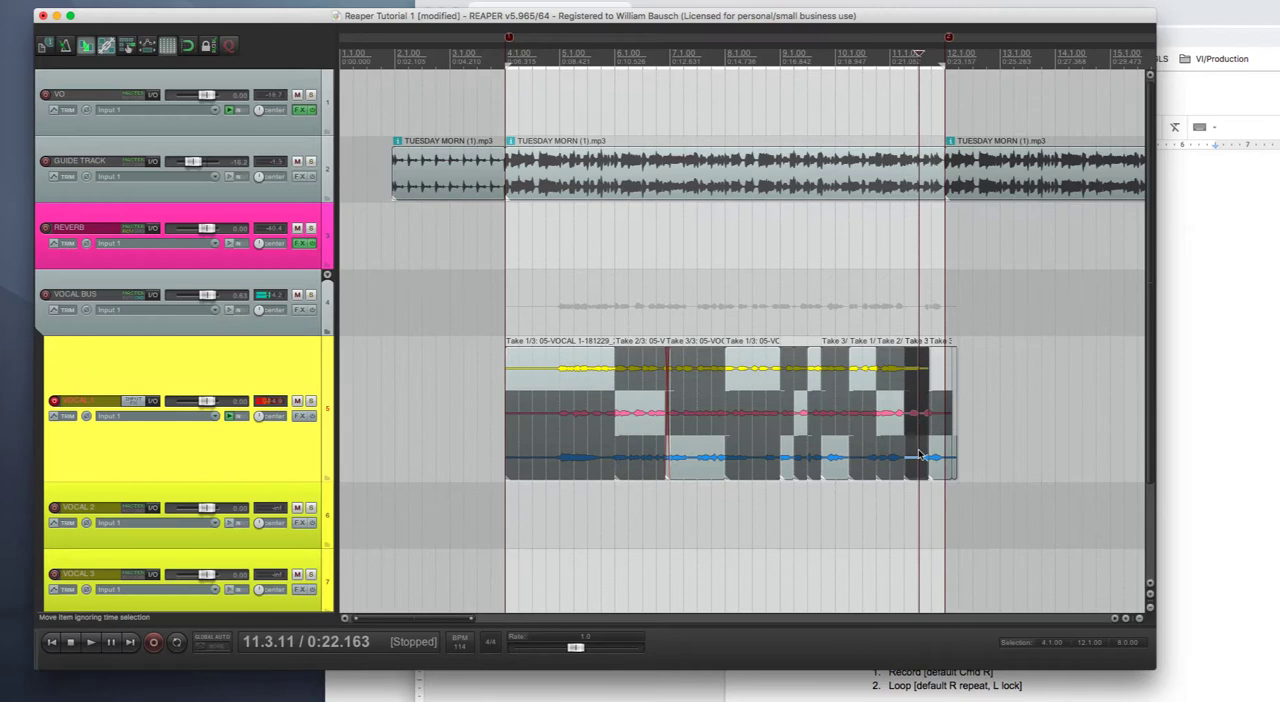
pyautogui.press('s')
pyautogui.click(909, 426)
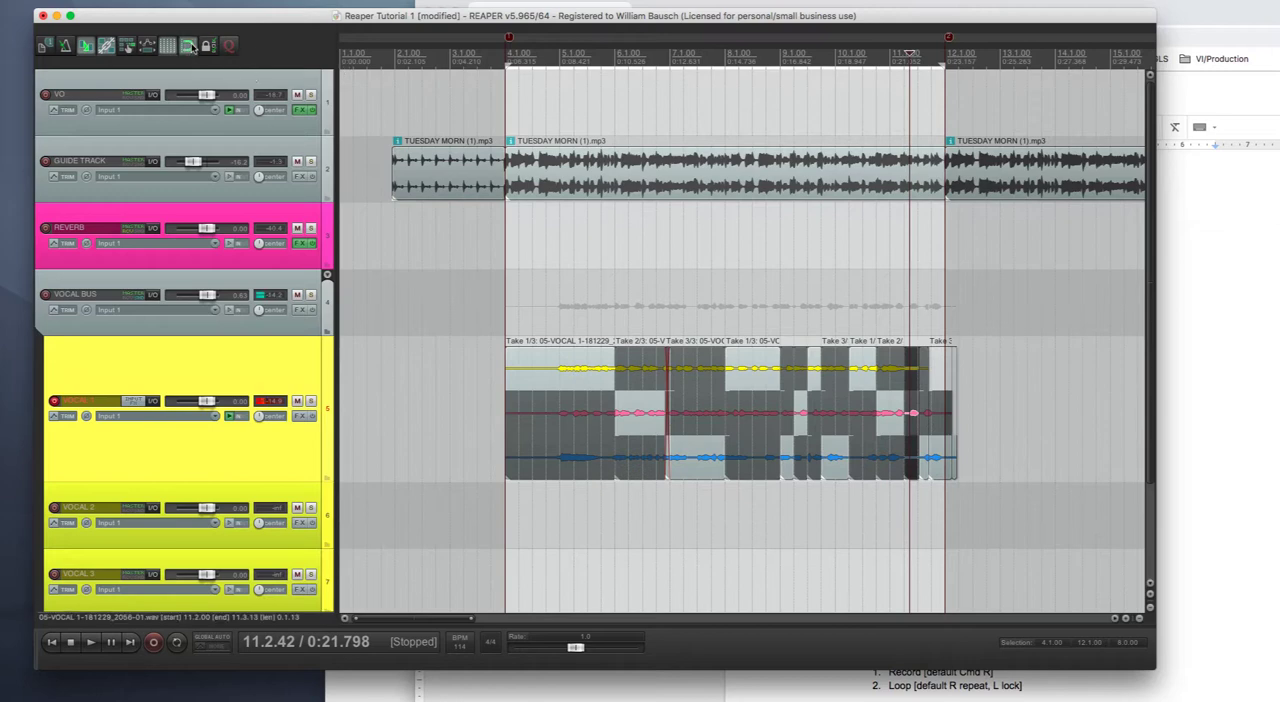
# - Play the comped vocal back from the loop start at measure 4
pyautogui.press('space')
pyautogui.press('space')
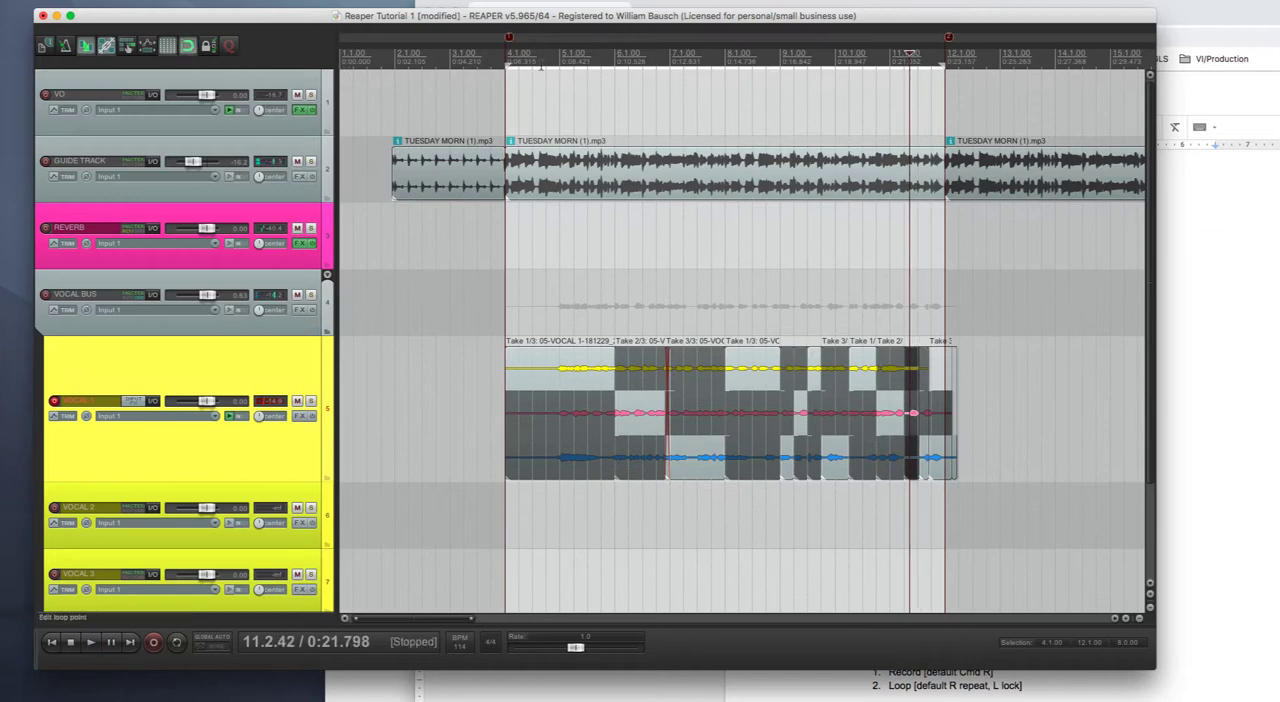
pyautogui.press('space')
pyautogui.press('space')
pyautogui.click(508, 64)
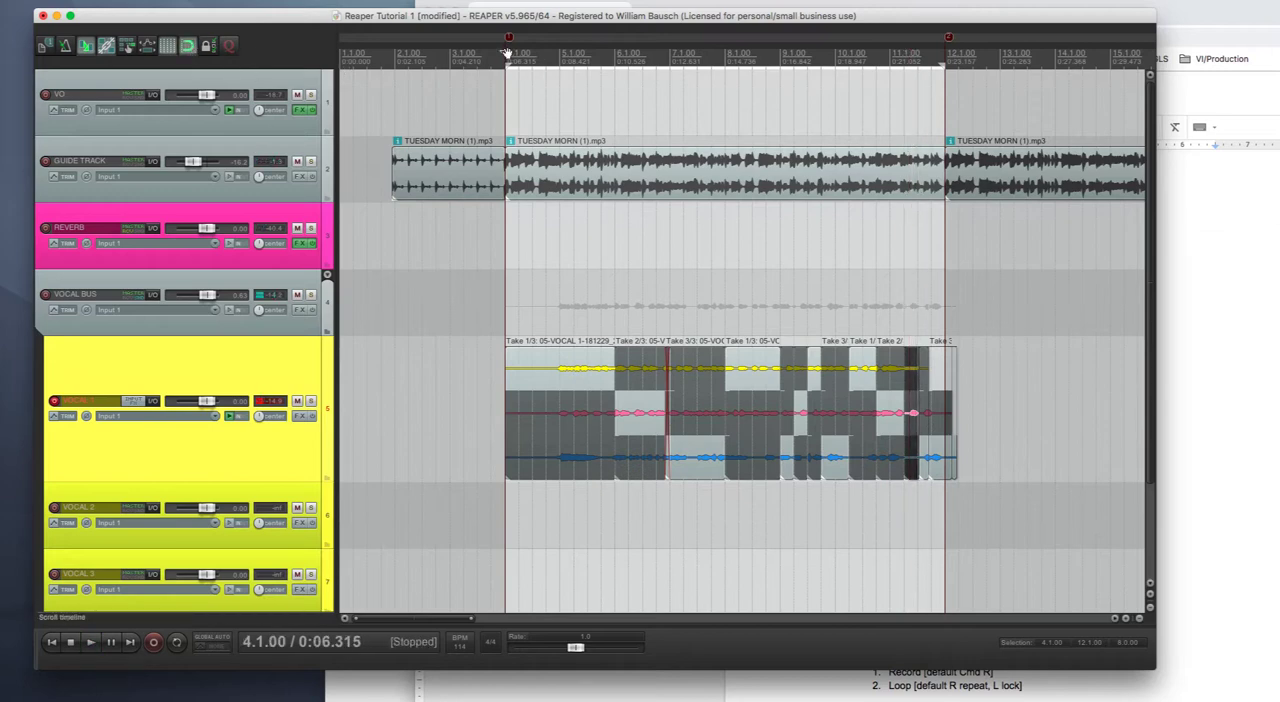
pyautogui.press('space')
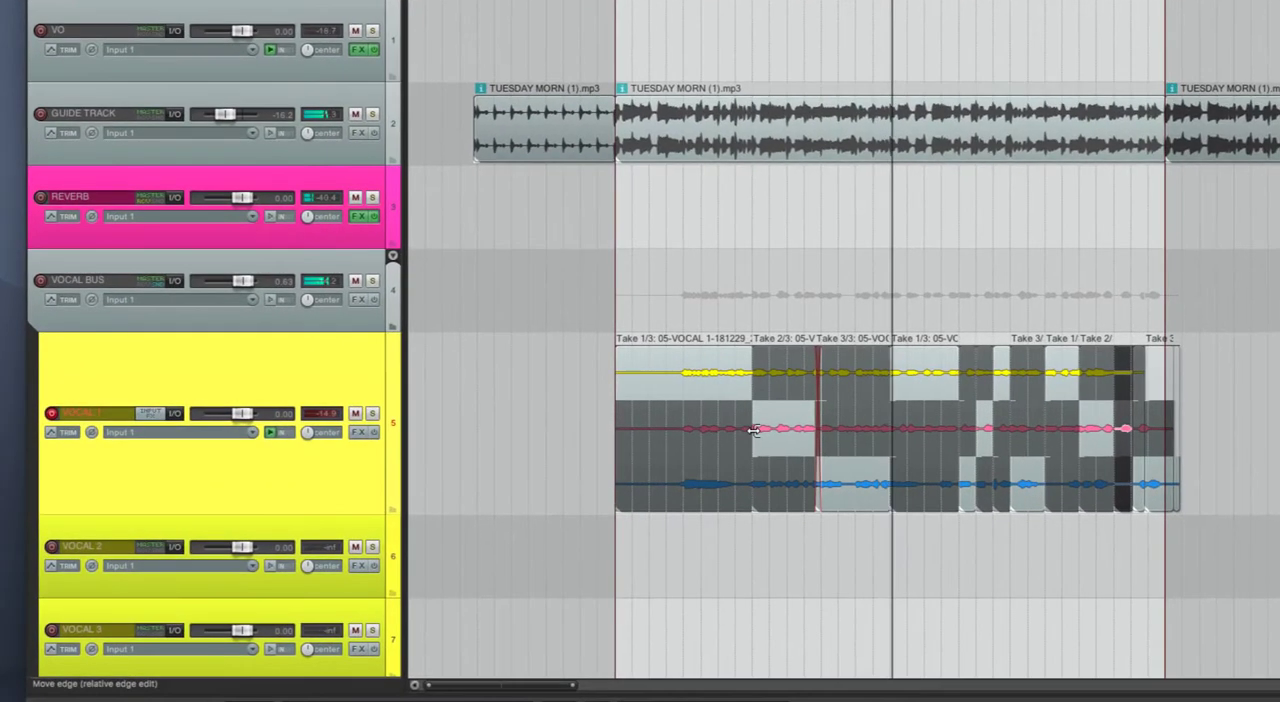
# - Extend the start of the take 2 section at measure 6 back to 5.4 so it crossfades with take 1
pyautogui.scroll(-3, 754, 431)
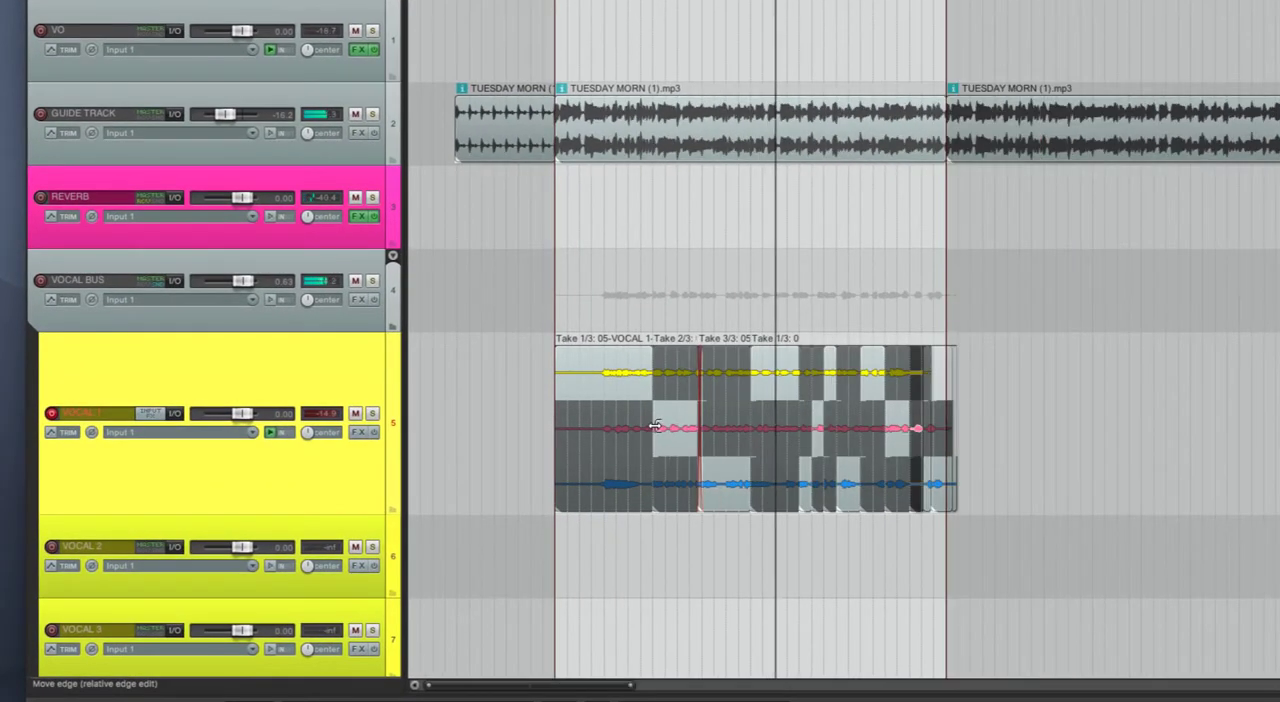
pyautogui.moveTo(653, 427); pyautogui.dragTo(647, 427)
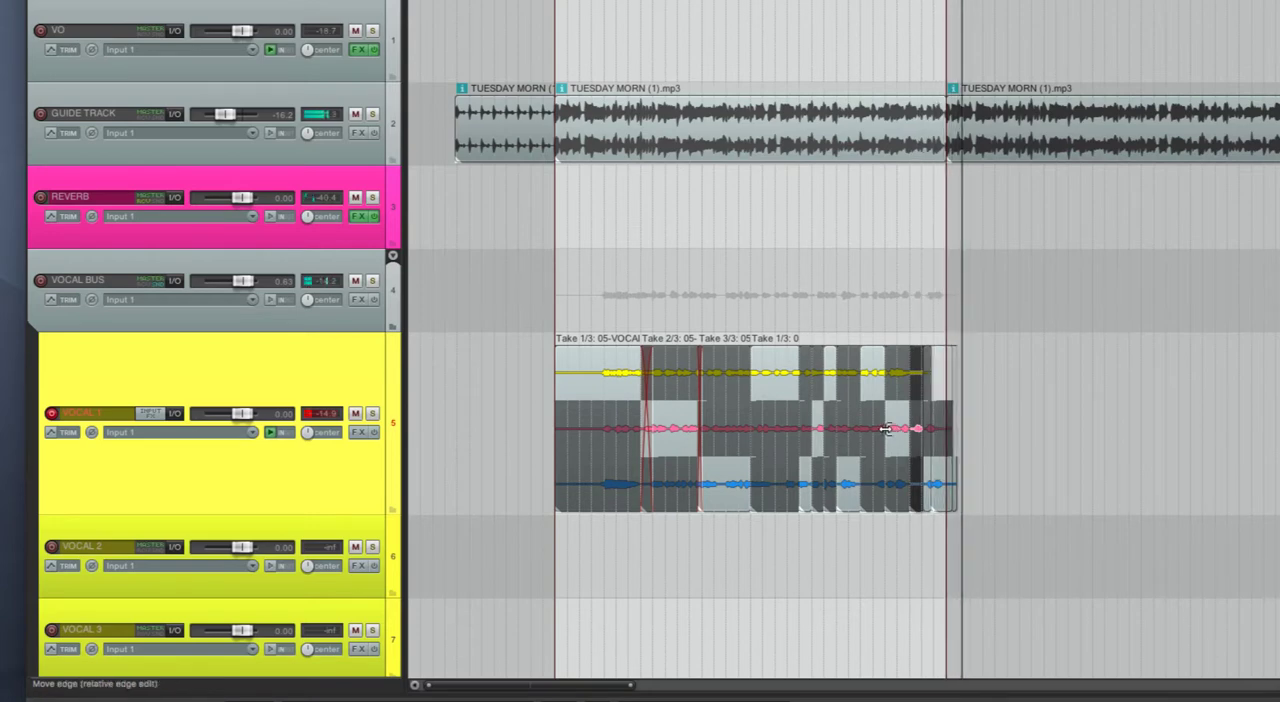
pyautogui.moveTo(886, 429); pyautogui.dragTo(882, 432)
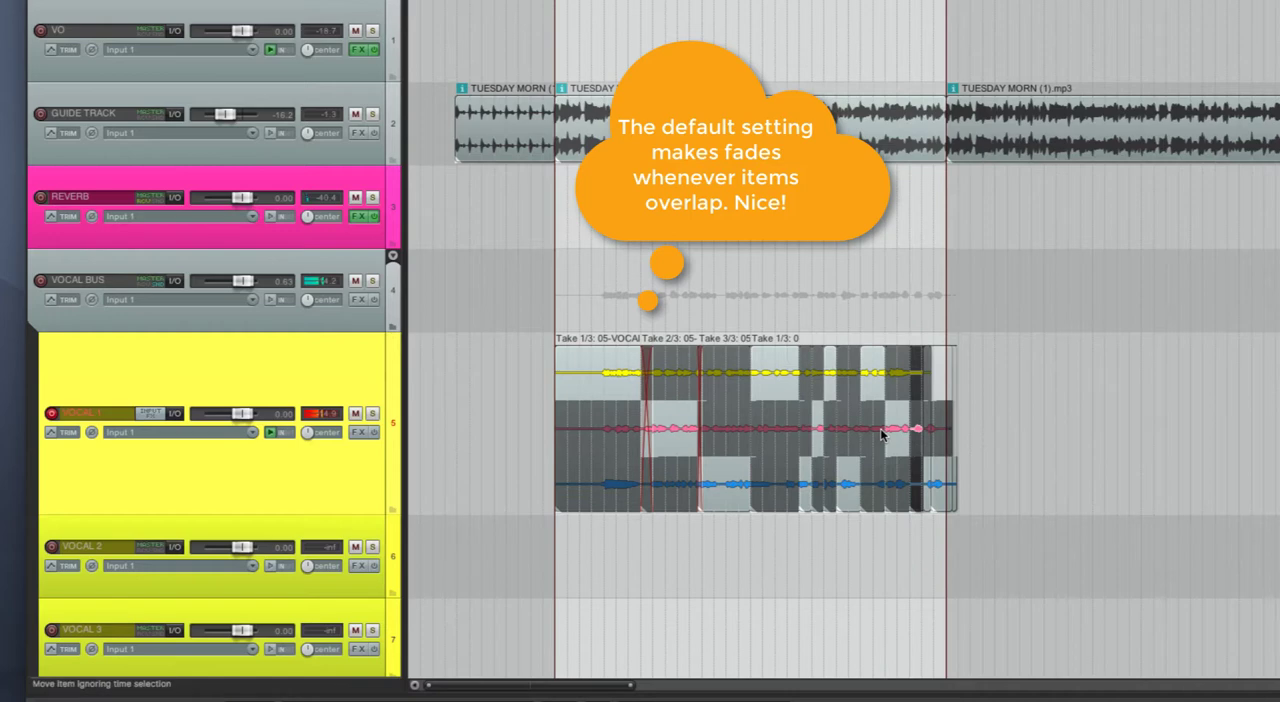
# - With snapping off, pull the section edges at measure 8, 9.2, 9.3, 9.4, 10.2 and 10.4 slightly earlier to create short crossfades
pyautogui.scroll(3, 882, 432)
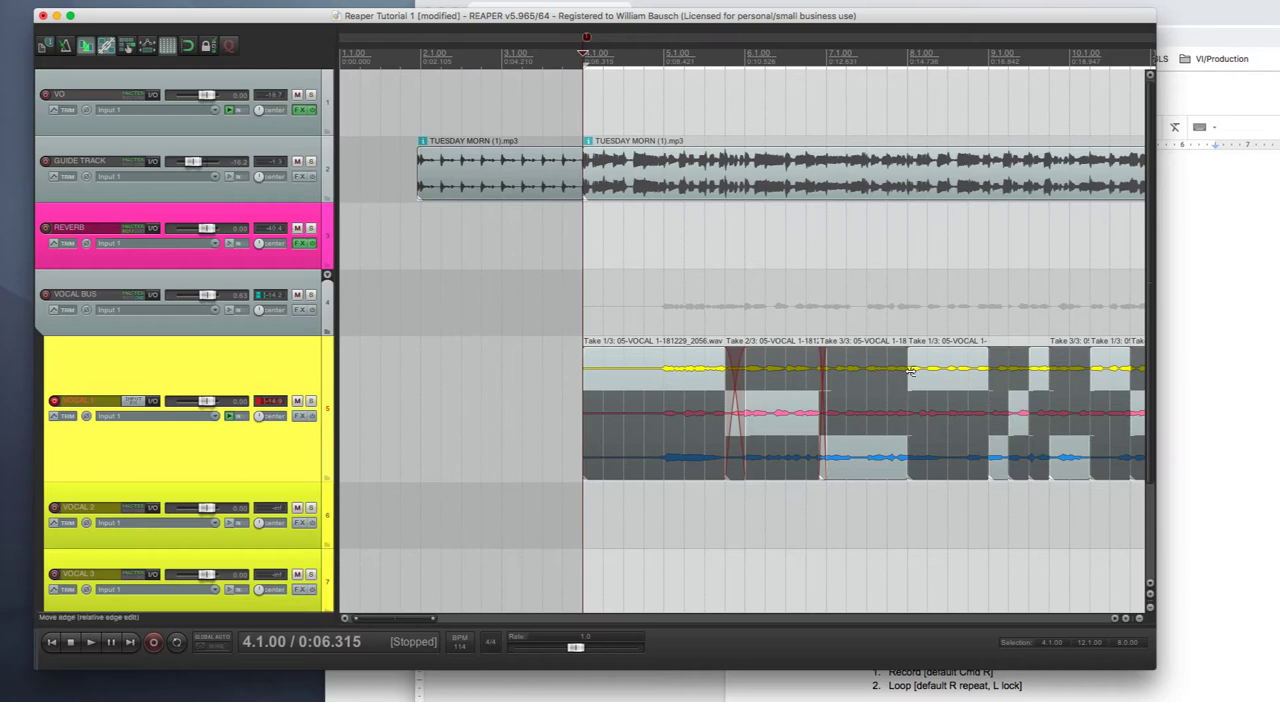
pyautogui.moveTo(912, 372); pyautogui.dragTo(904, 372)
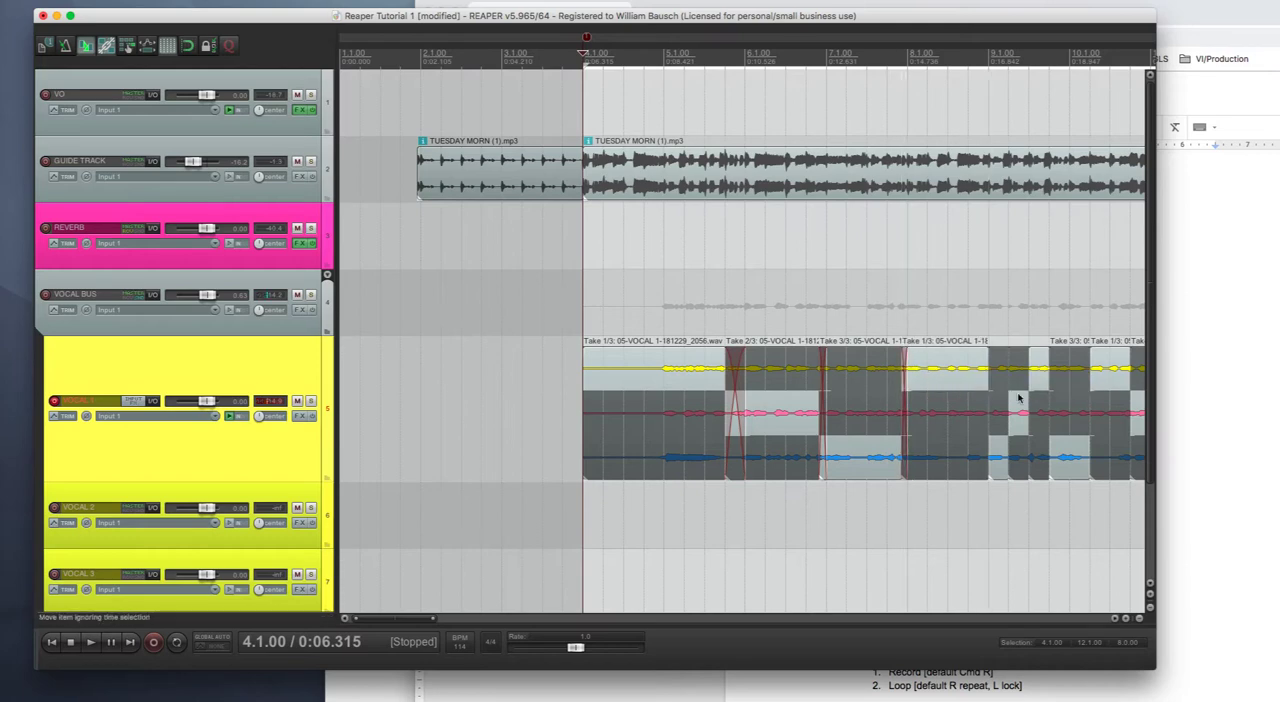
pyautogui.moveTo(988, 457); pyautogui.dragTo(1006, 420)
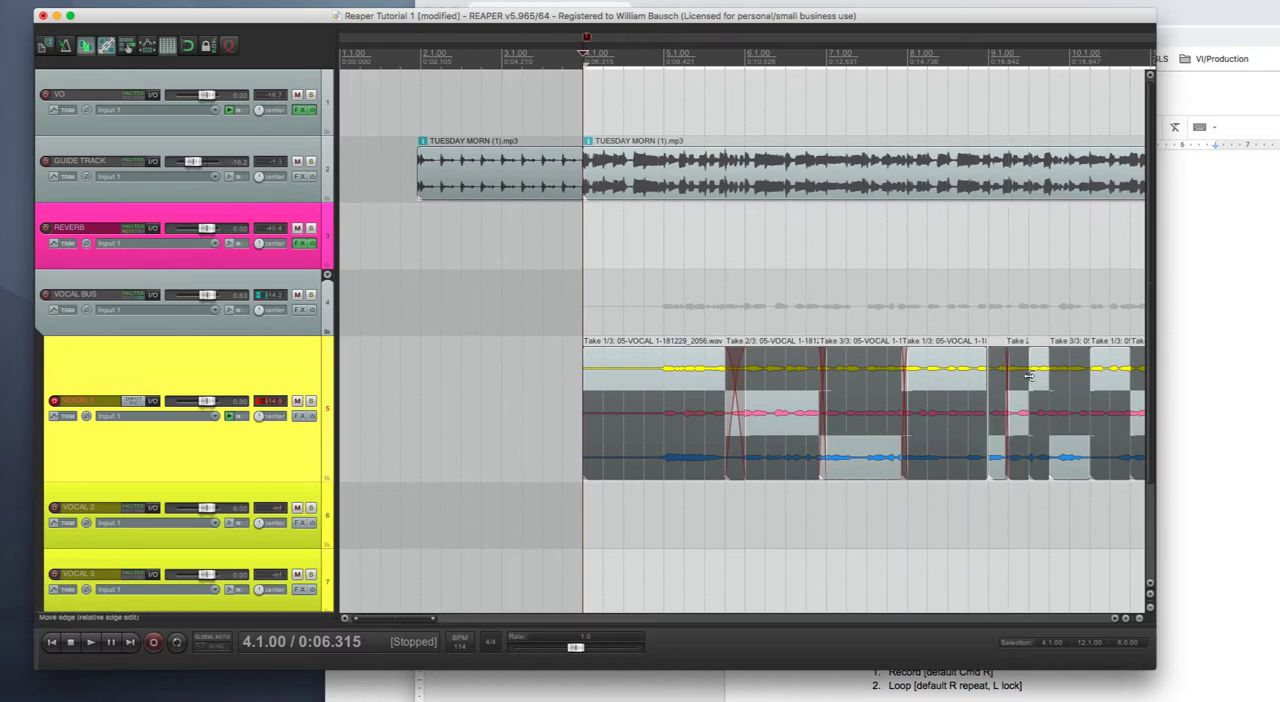
pyautogui.moveTo(1029, 375); pyautogui.dragTo(1028, 375)
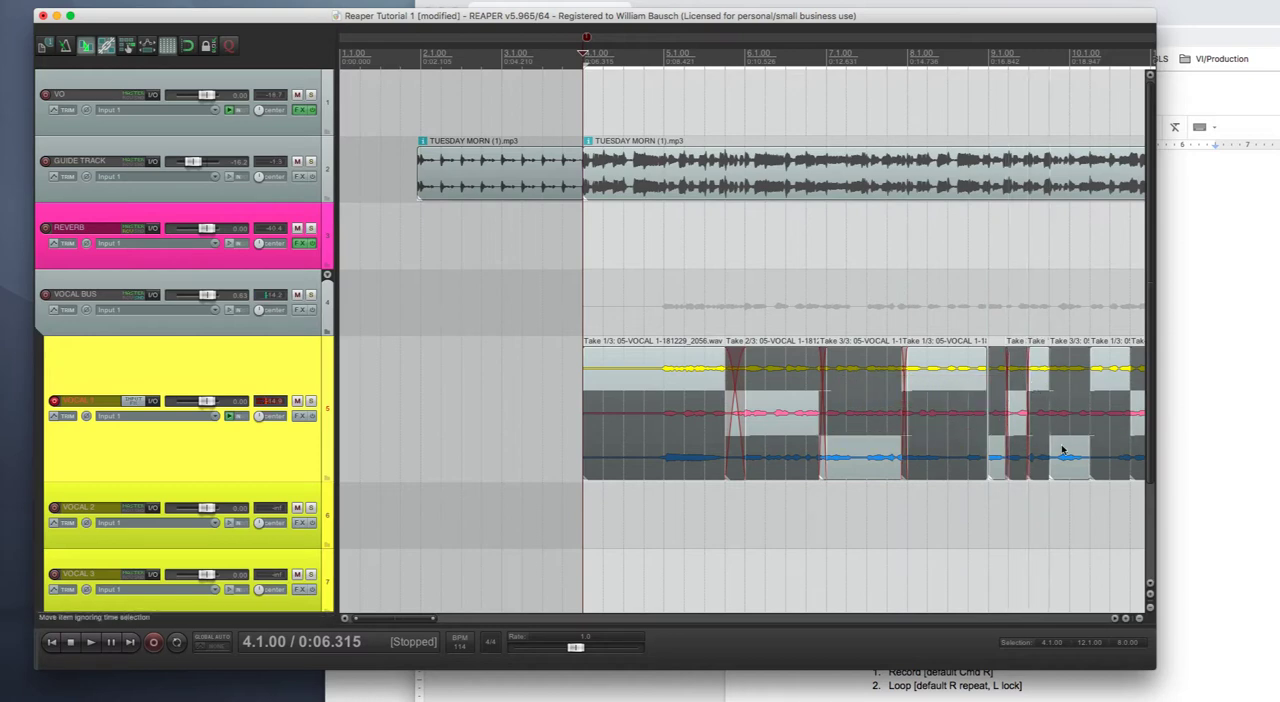
pyautogui.moveTo(1052, 452); pyautogui.dragTo(1056, 451)
pyautogui.moveTo(1094, 374); pyautogui.dragTo(1090, 374)
pyautogui.scroll(2, 1049, 522)
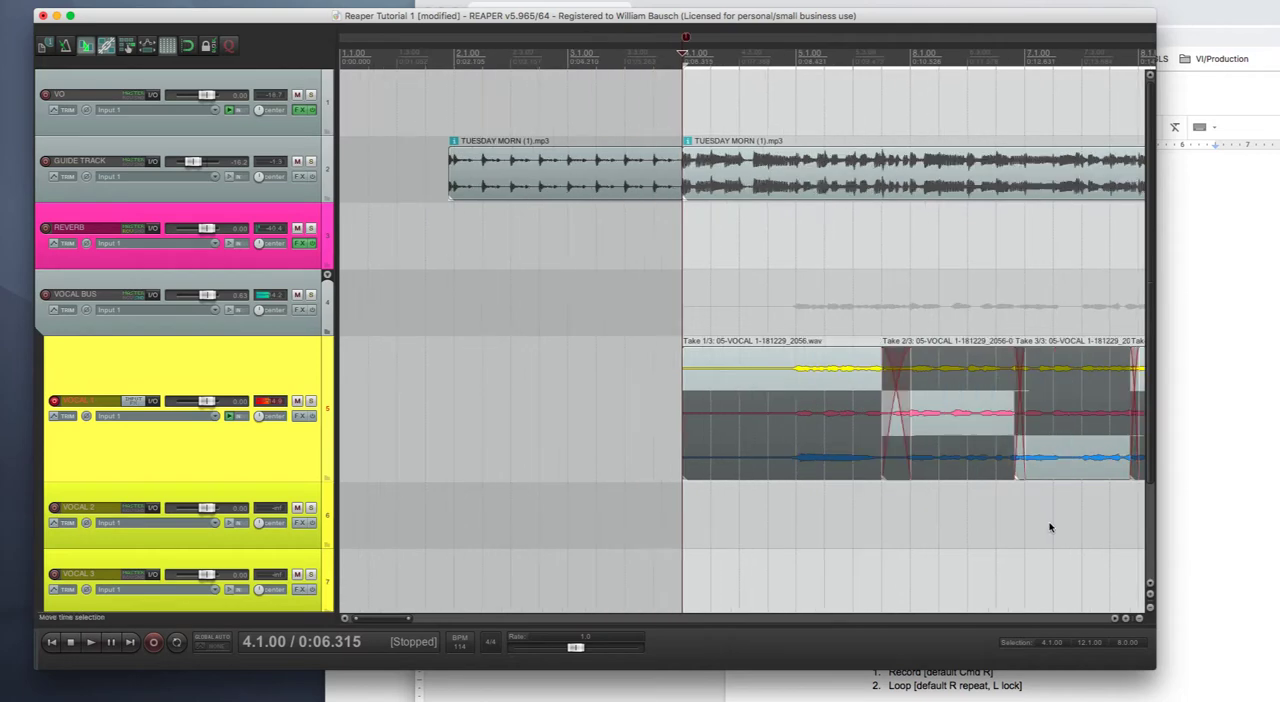
pyautogui.hscroll(10, 1049, 524)
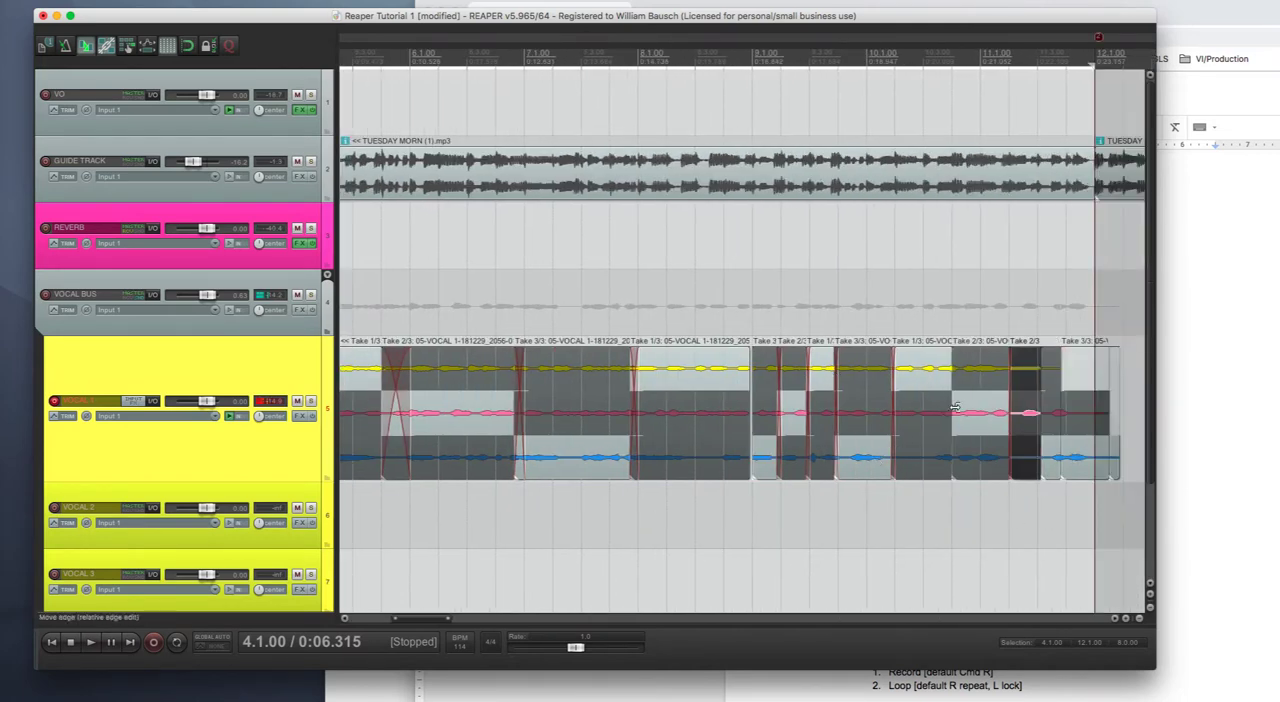
pyautogui.moveTo(955, 410); pyautogui.dragTo(951, 410)
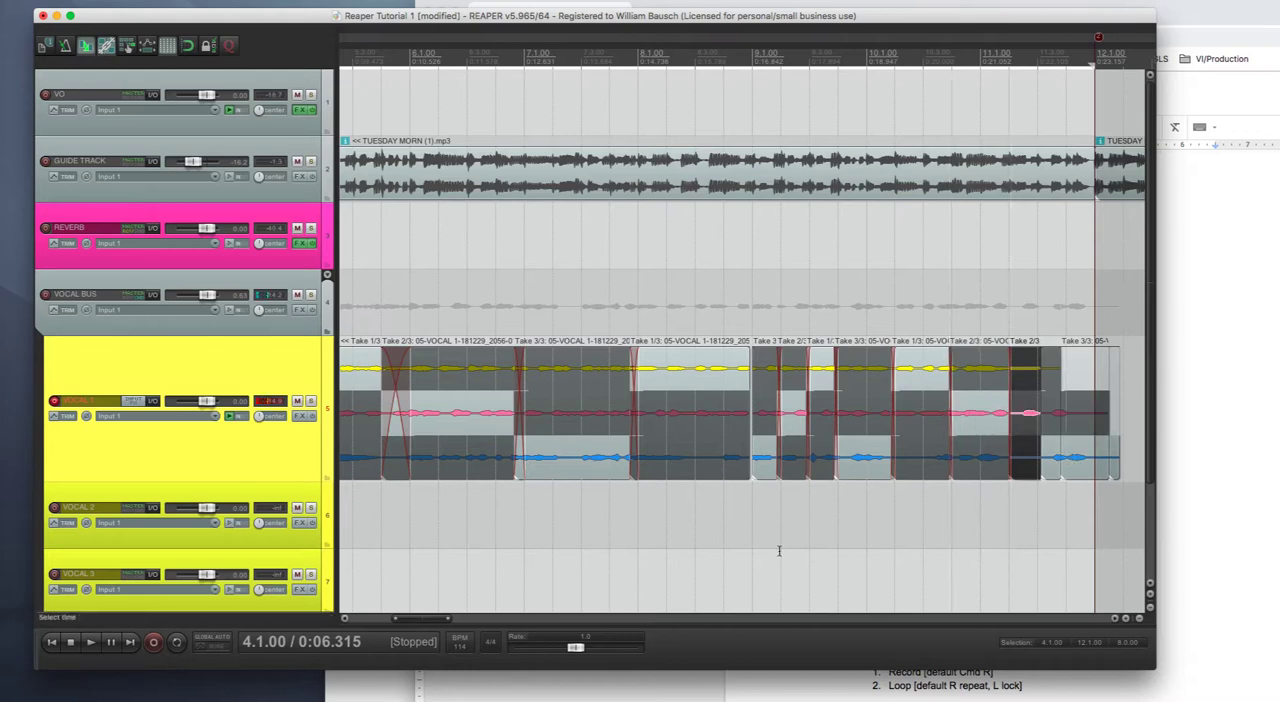
# - Play the crossfaded vocal comp through from measure 4 to the end of the loop and stop playback
pyautogui.hscroll(10, 779, 551)
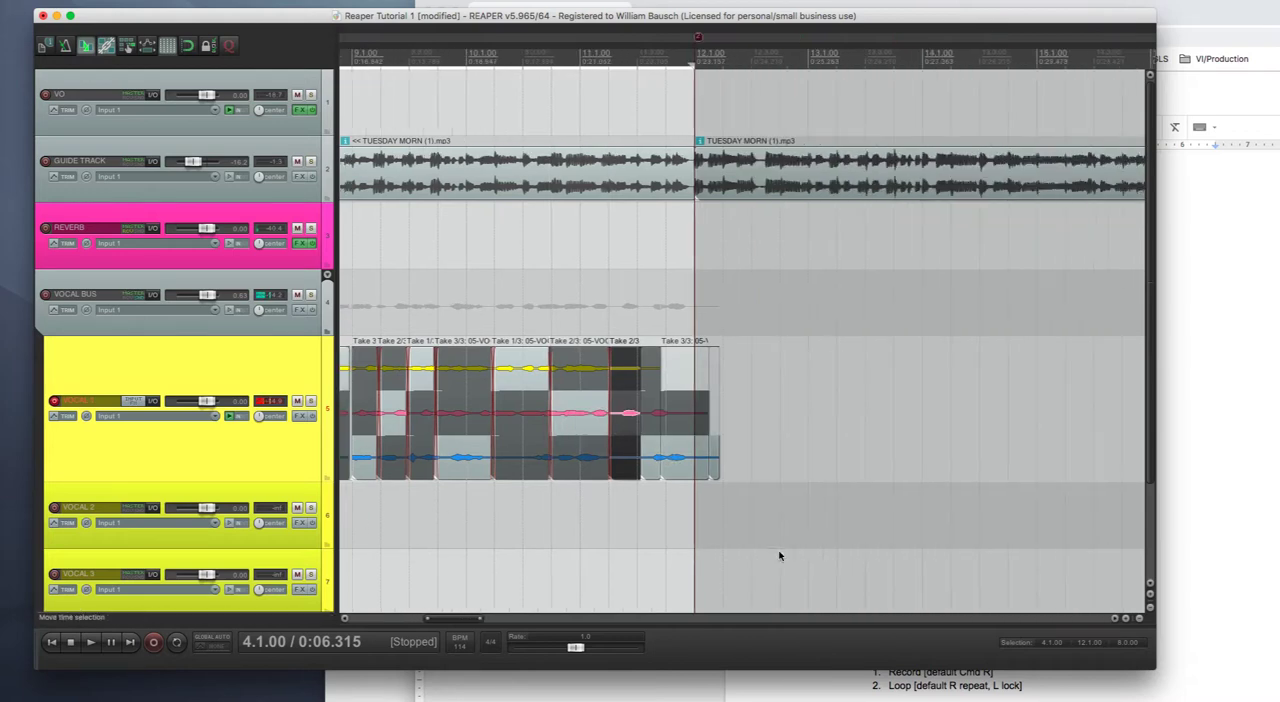
pyautogui.scroll(3, 769, 559)
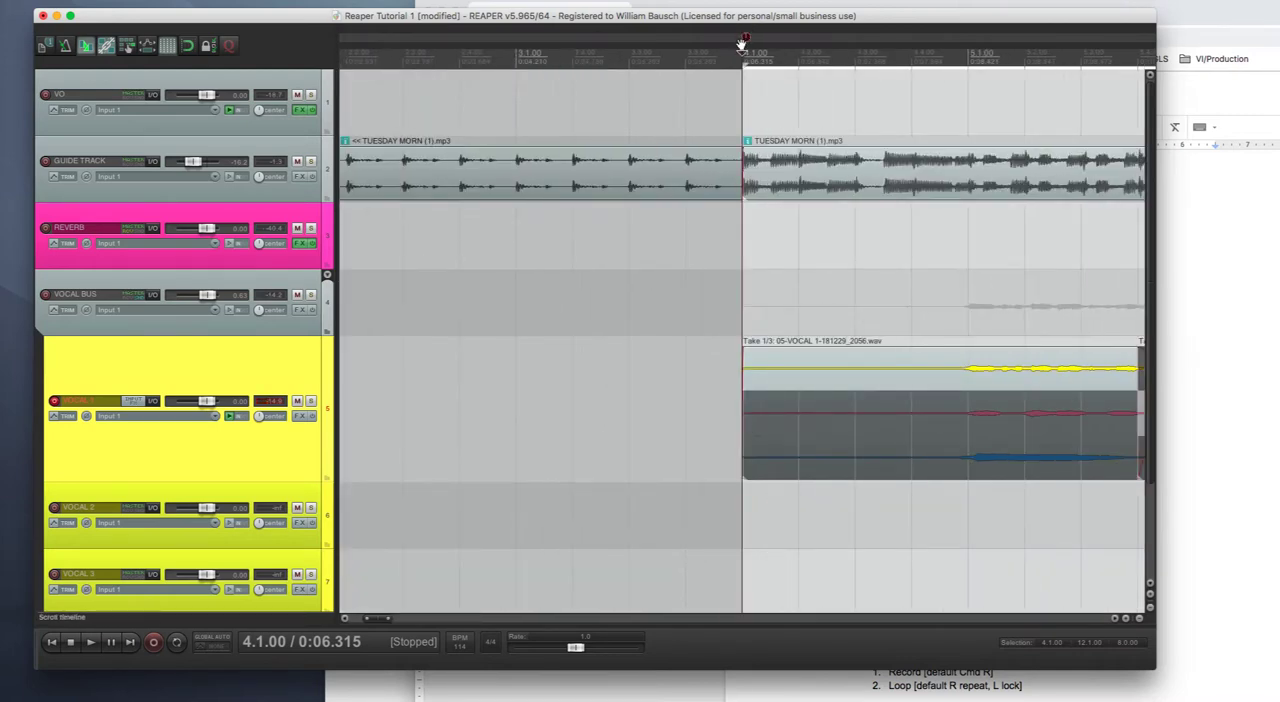
pyautogui.press('space')
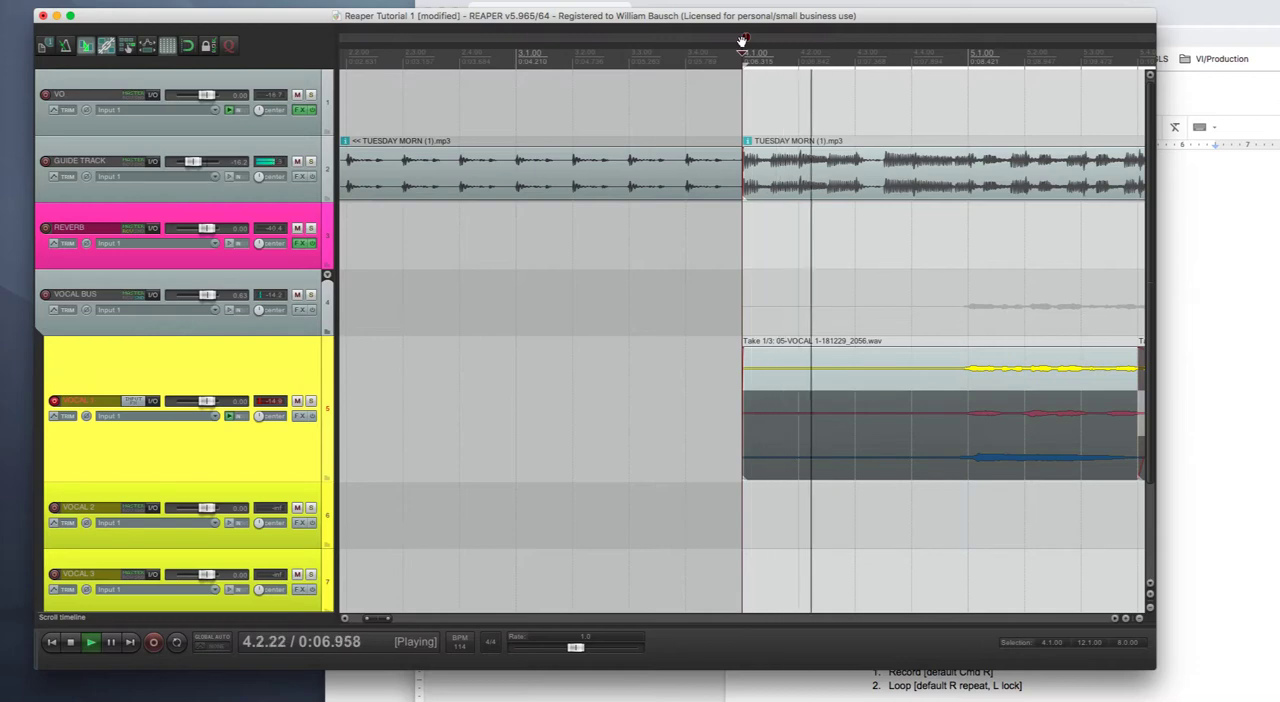
pyautogui.scroll(-2, 741, 41)
pyautogui.scroll(-3, 741, 41)
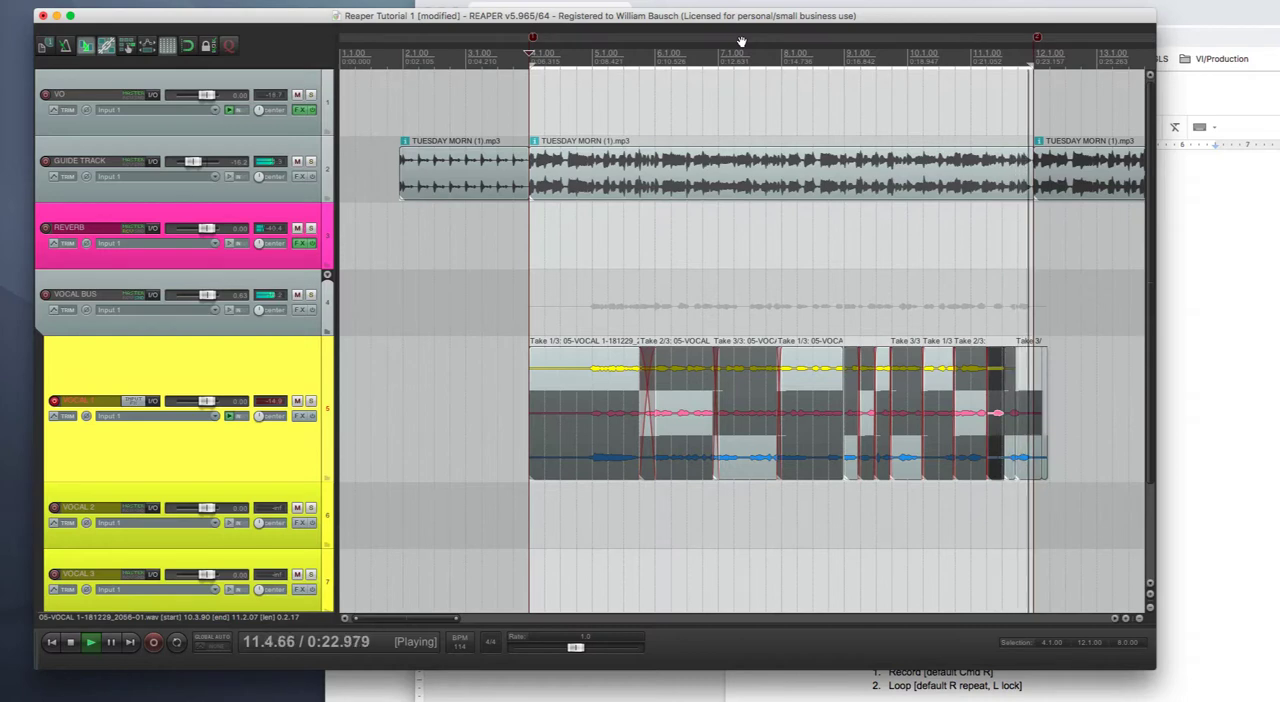
pyautogui.press('space')
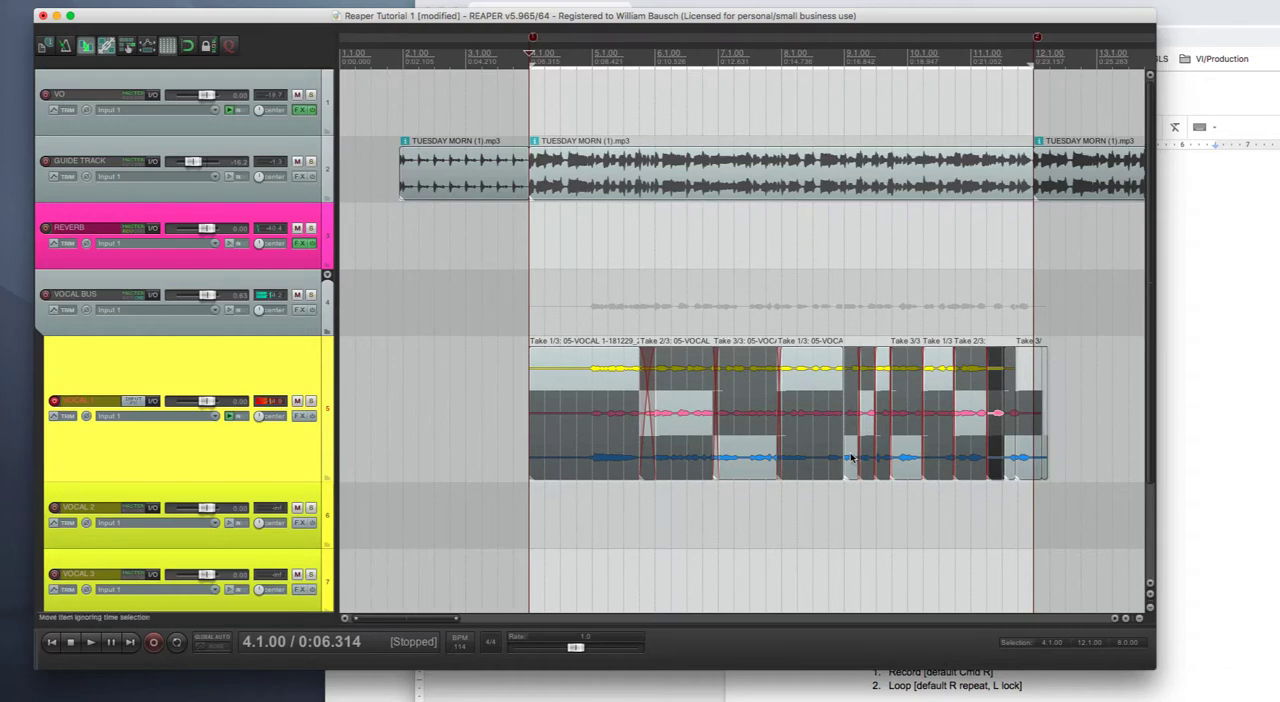
# - Record a separate vocal passage on the VOCAL 1 track from about 18.4 and save the recorded file
pyautogui.scroll(-3, 851, 458)
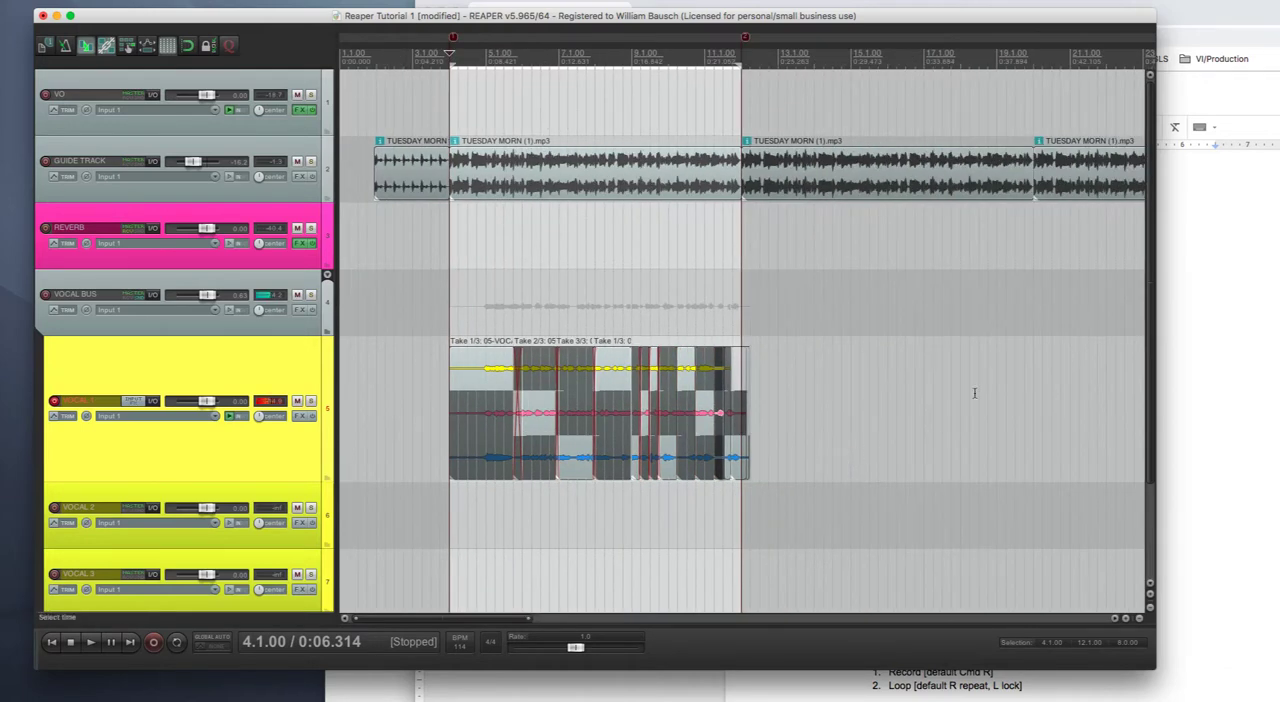
pyautogui.click(988, 353)
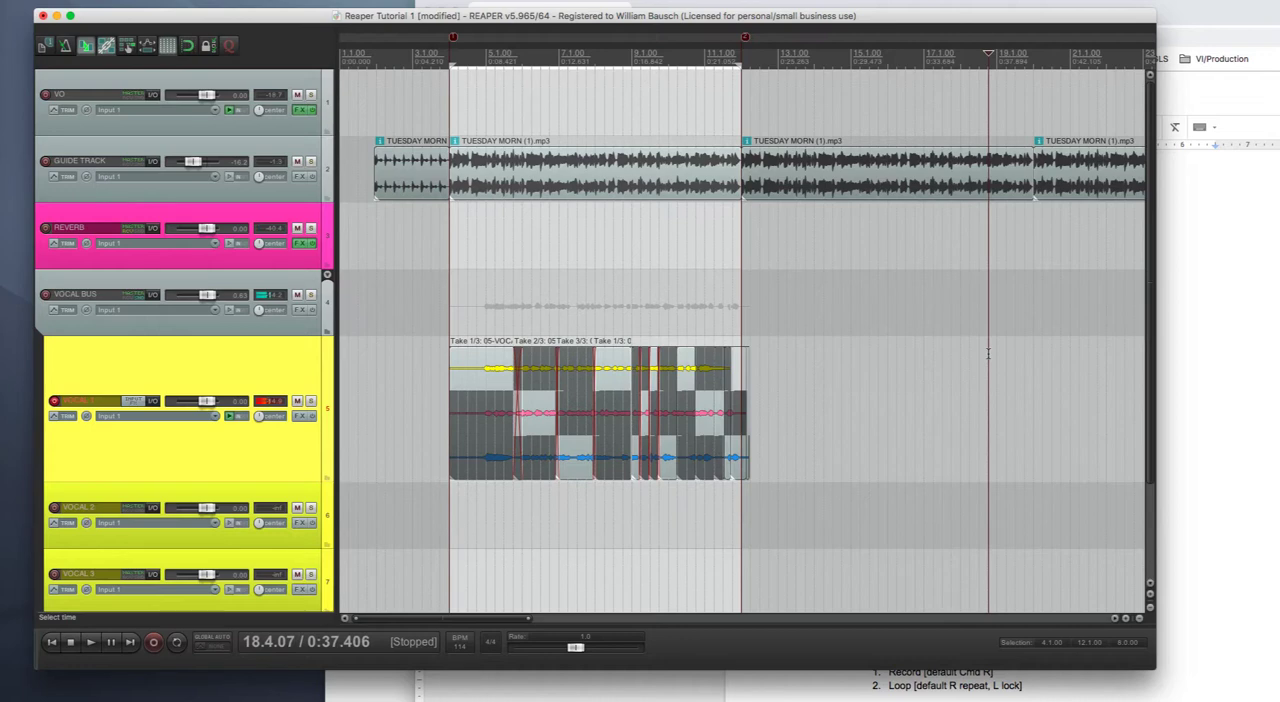
pyautogui.press('super+r')
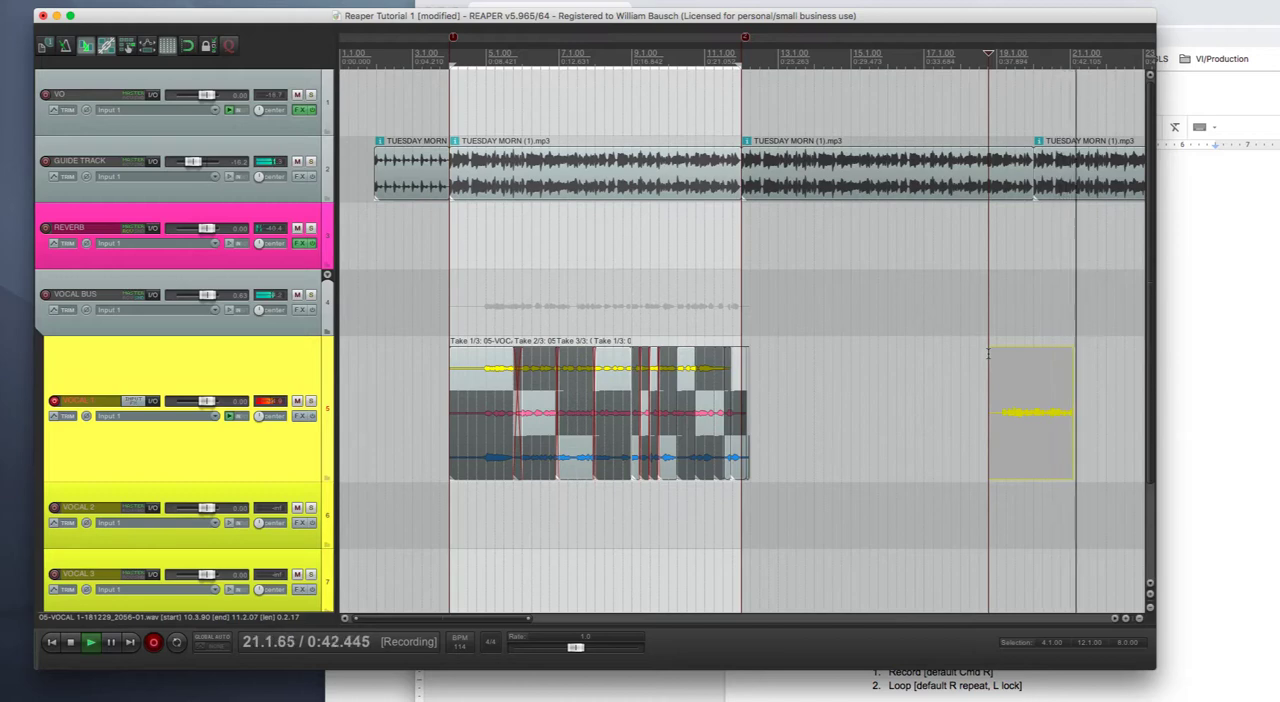
pyautogui.press('space')
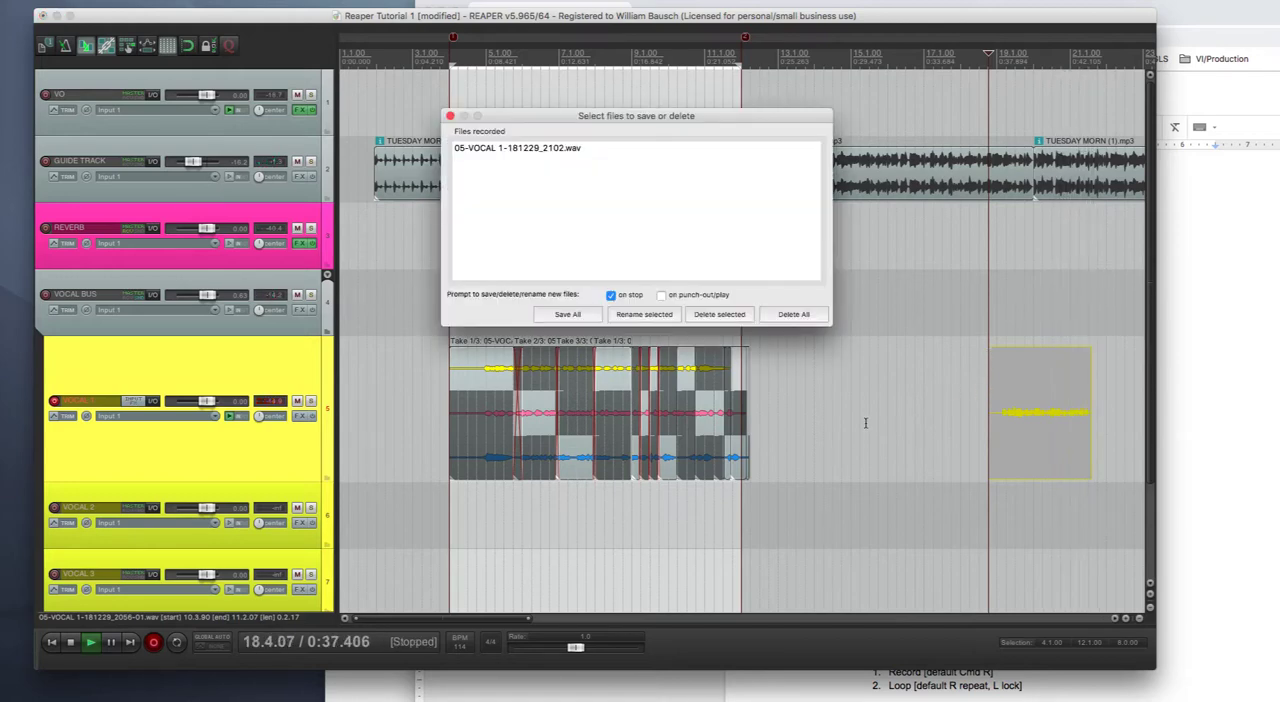
pyautogui.click(555, 317)
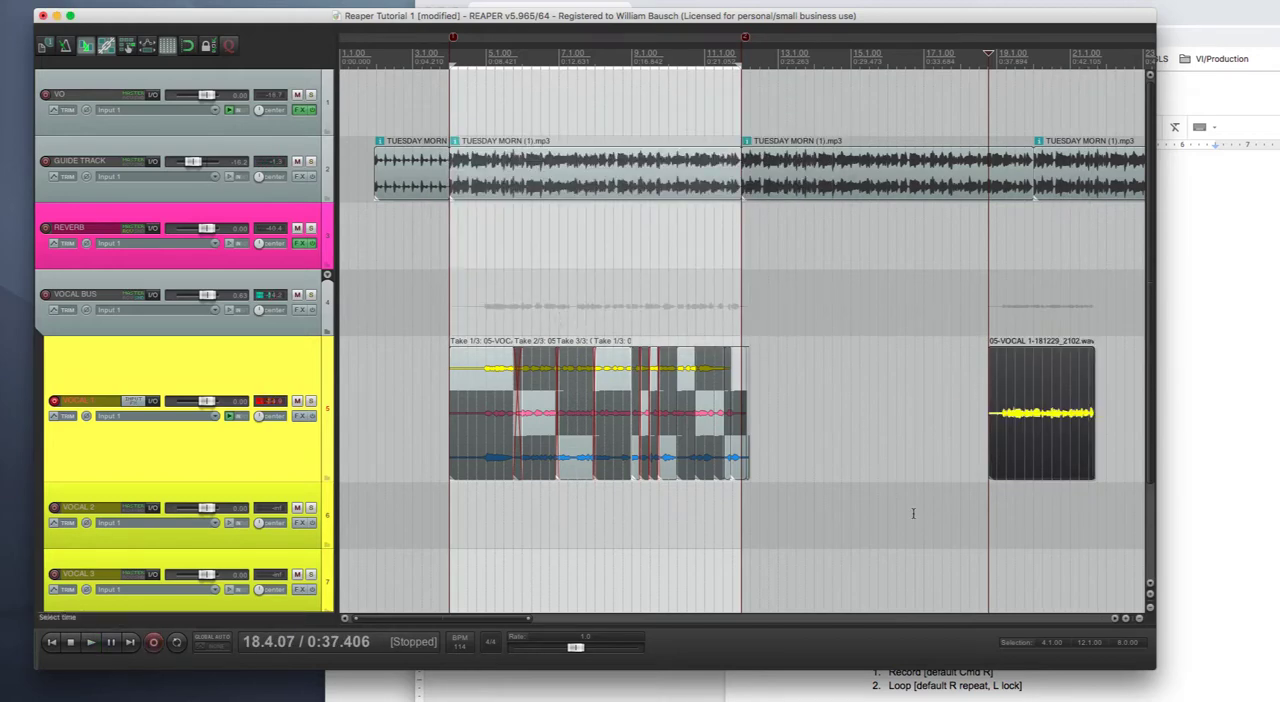
# - Select the whole VOCAL 1 track together with all of its items, including the comped sections and the separate recording
pyautogui.scroll(-3, 887, 493)
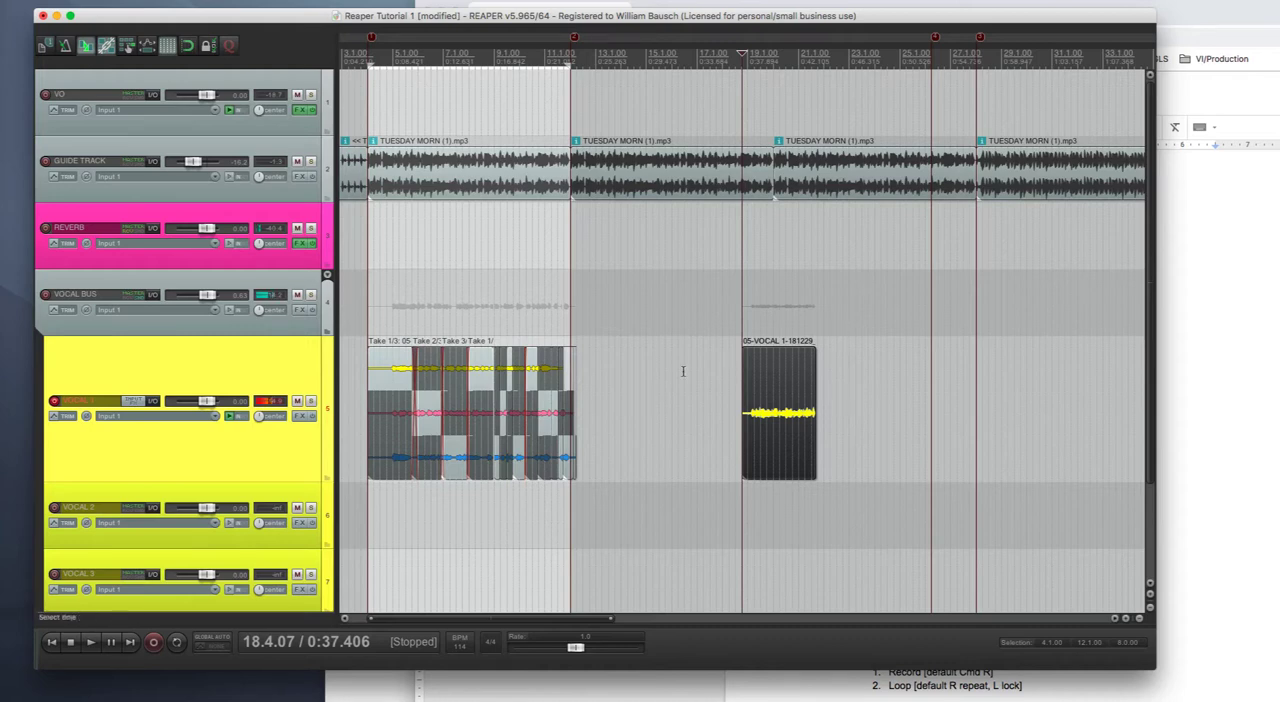
pyautogui.click(381, 376)
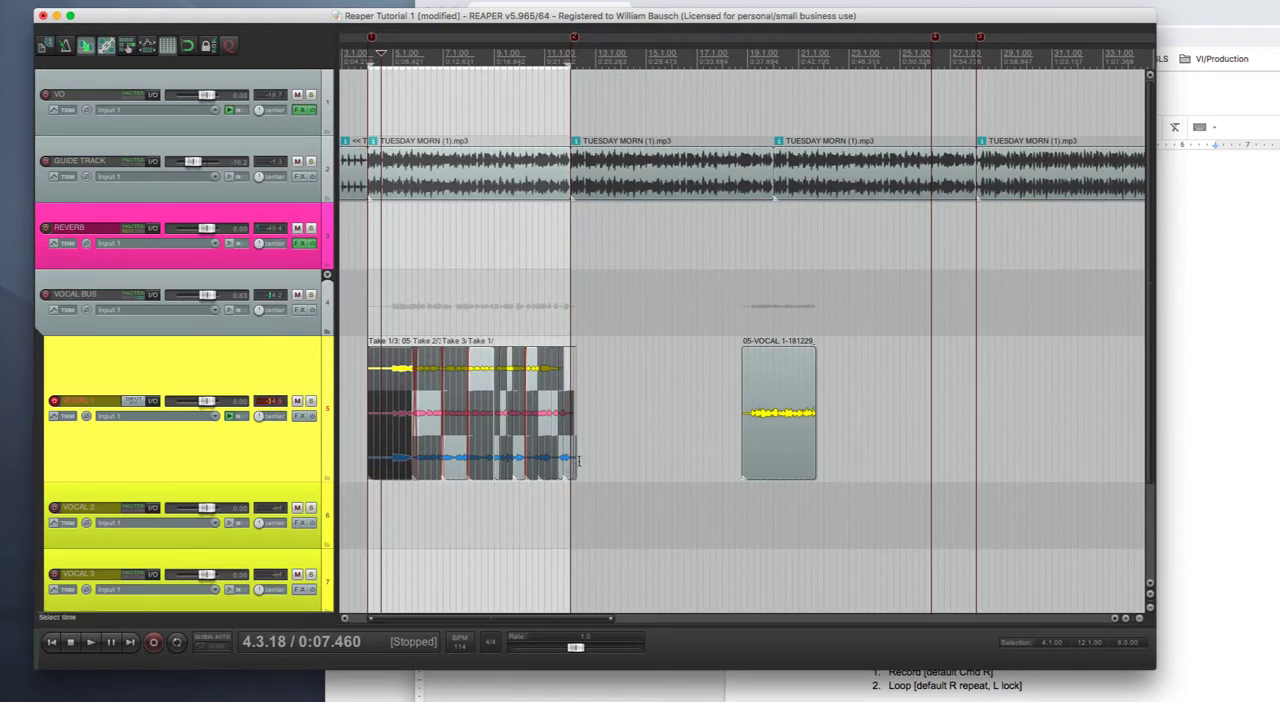
pyautogui.doubleClick(680, 409)
pyautogui.click(645, 400)
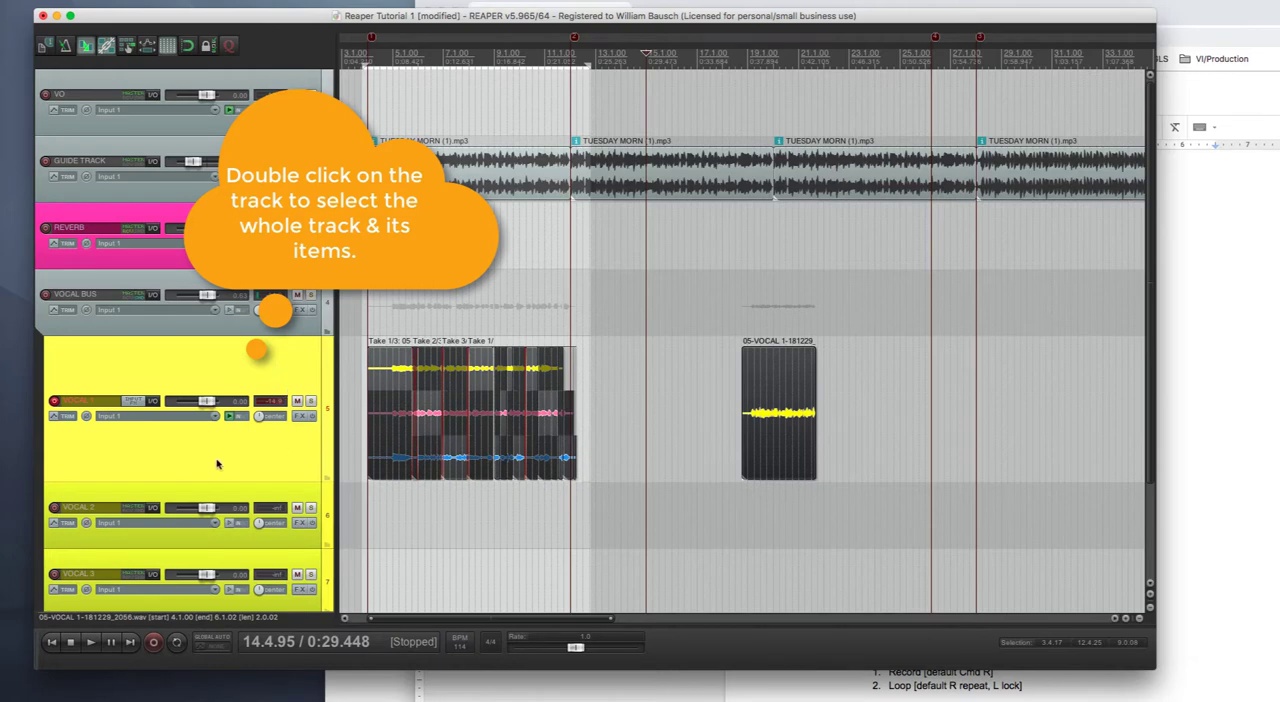
pyautogui.rightClick(253, 376)
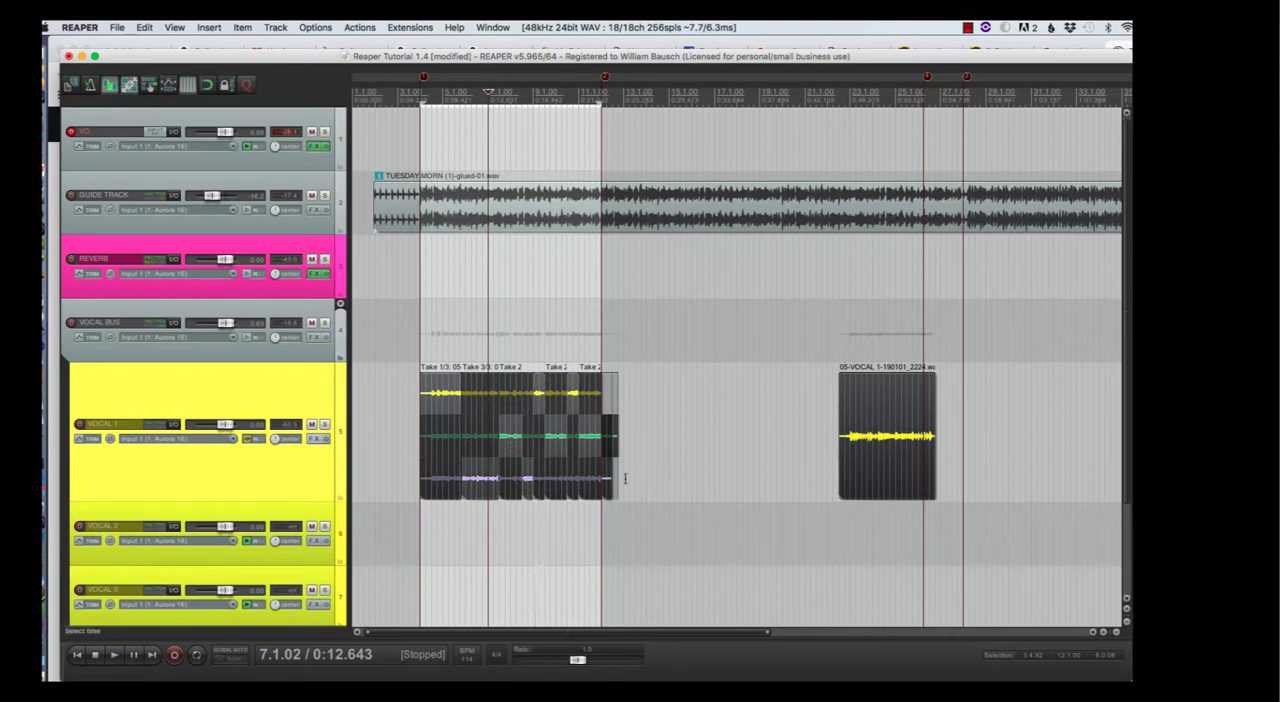
pyautogui.click(360, 405)
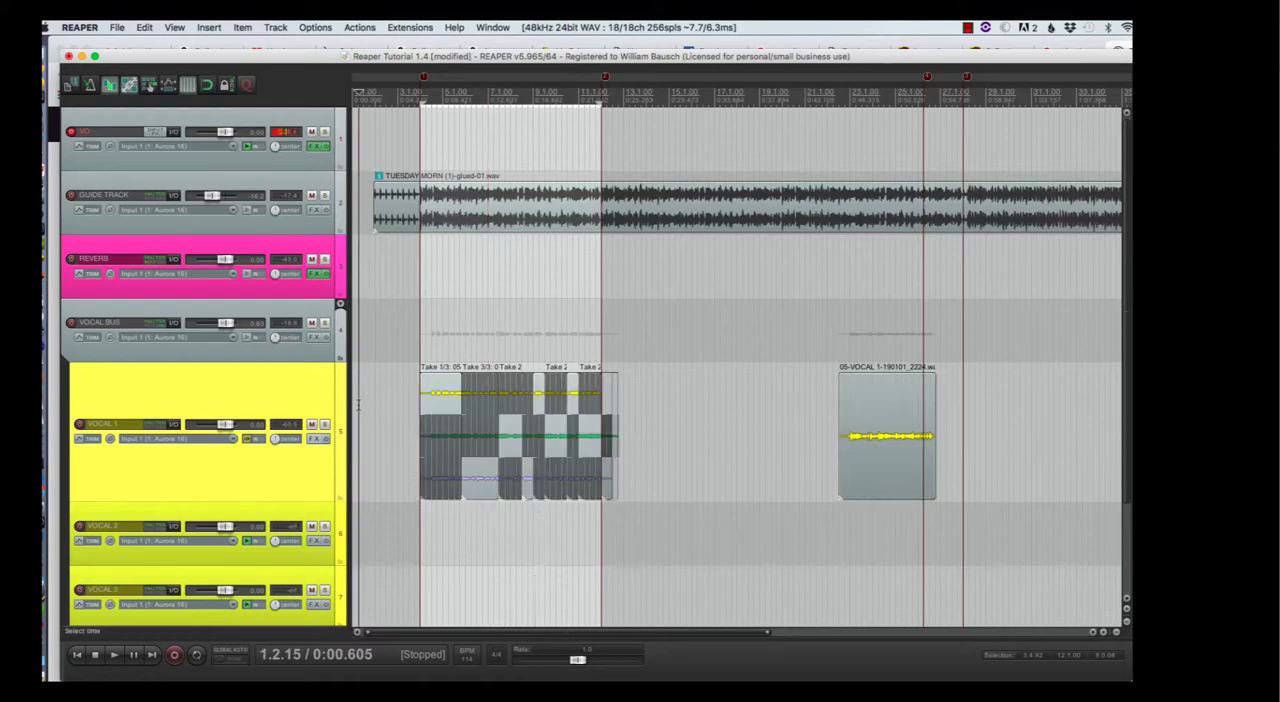
pyautogui.doubleClick(250, 397)
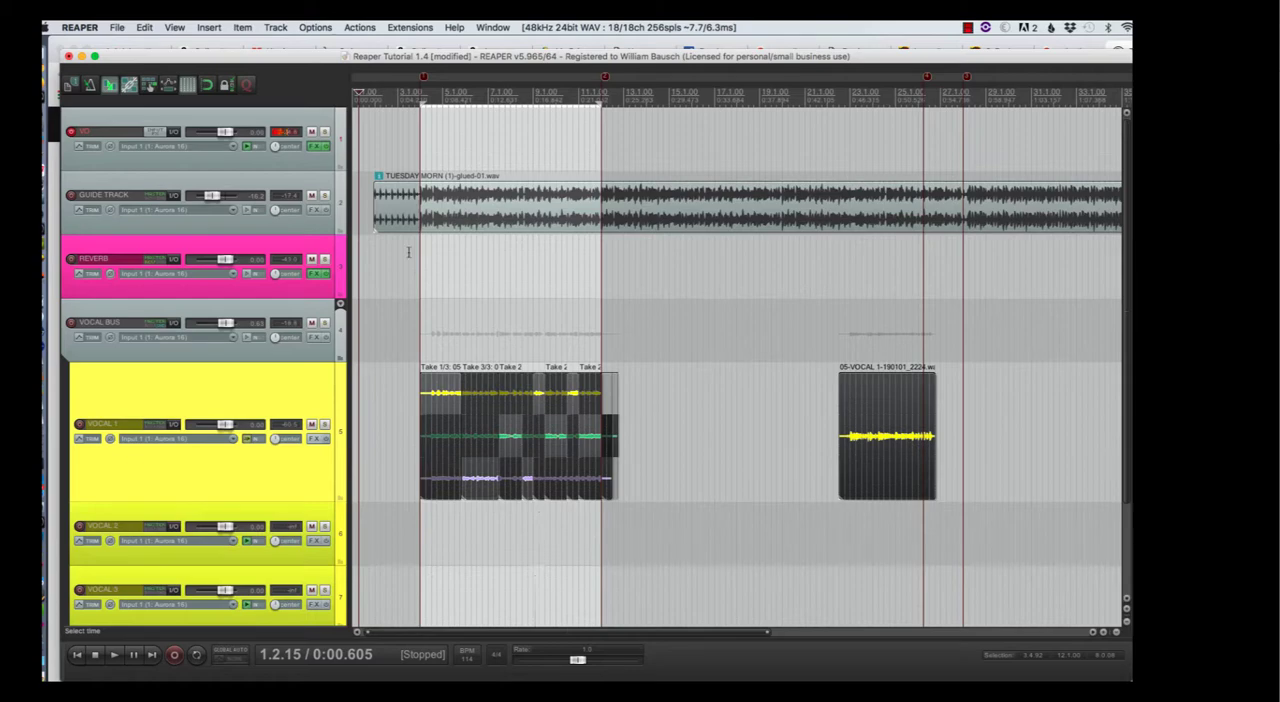
# - Save the current take arrangement of the selected VOCAL 1 items as a new comp named Comp 1
pyautogui.click(243, 27)
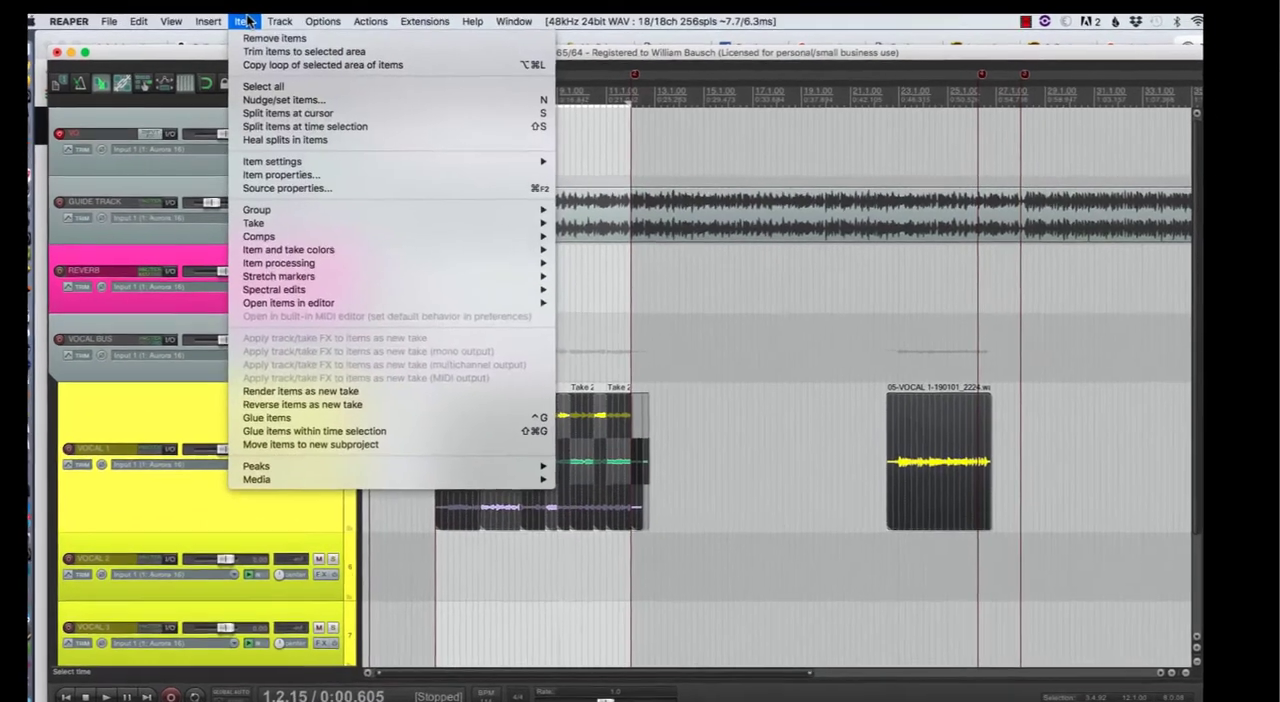
pyautogui.moveTo(300, 238)
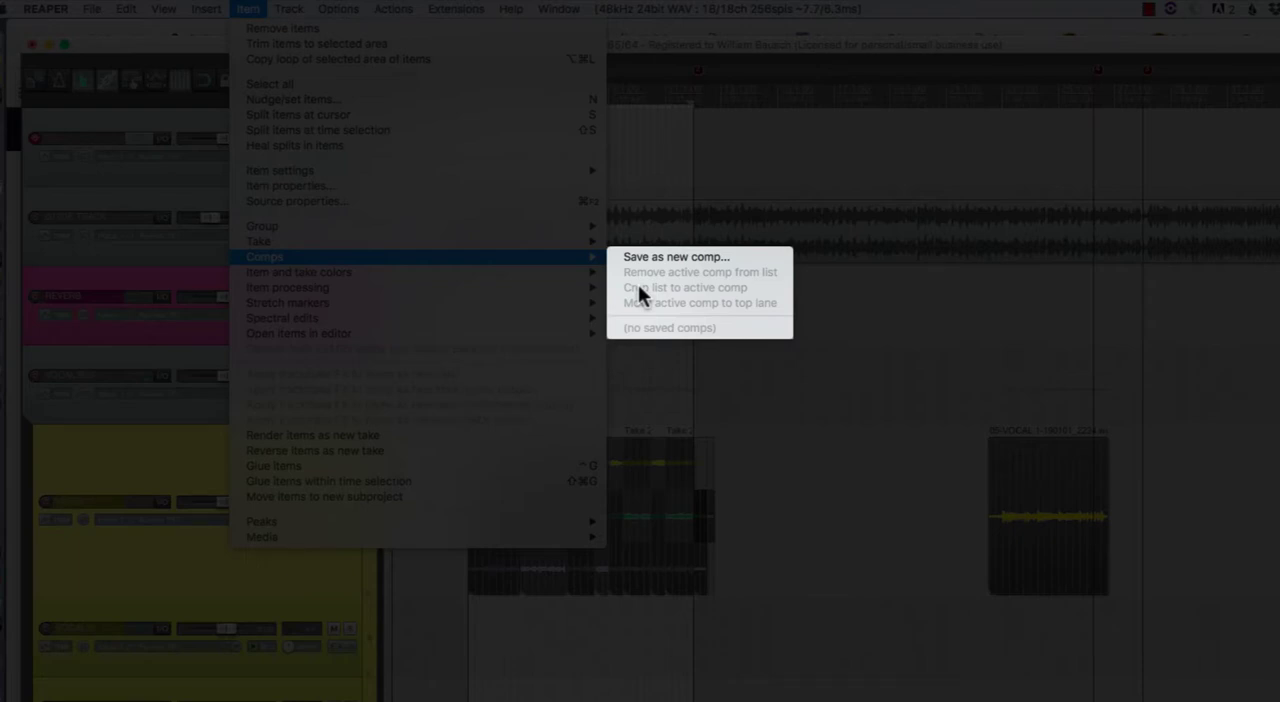
pyautogui.click(656, 257)
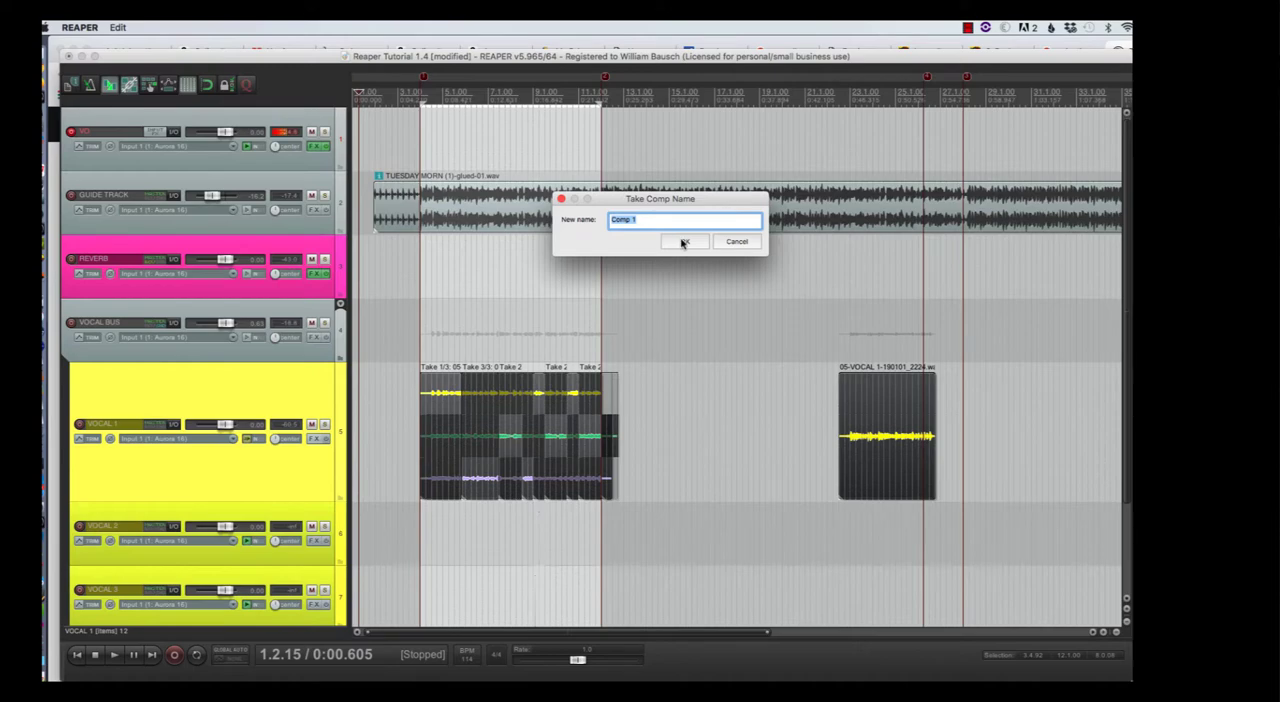
pyautogui.click(680, 243)
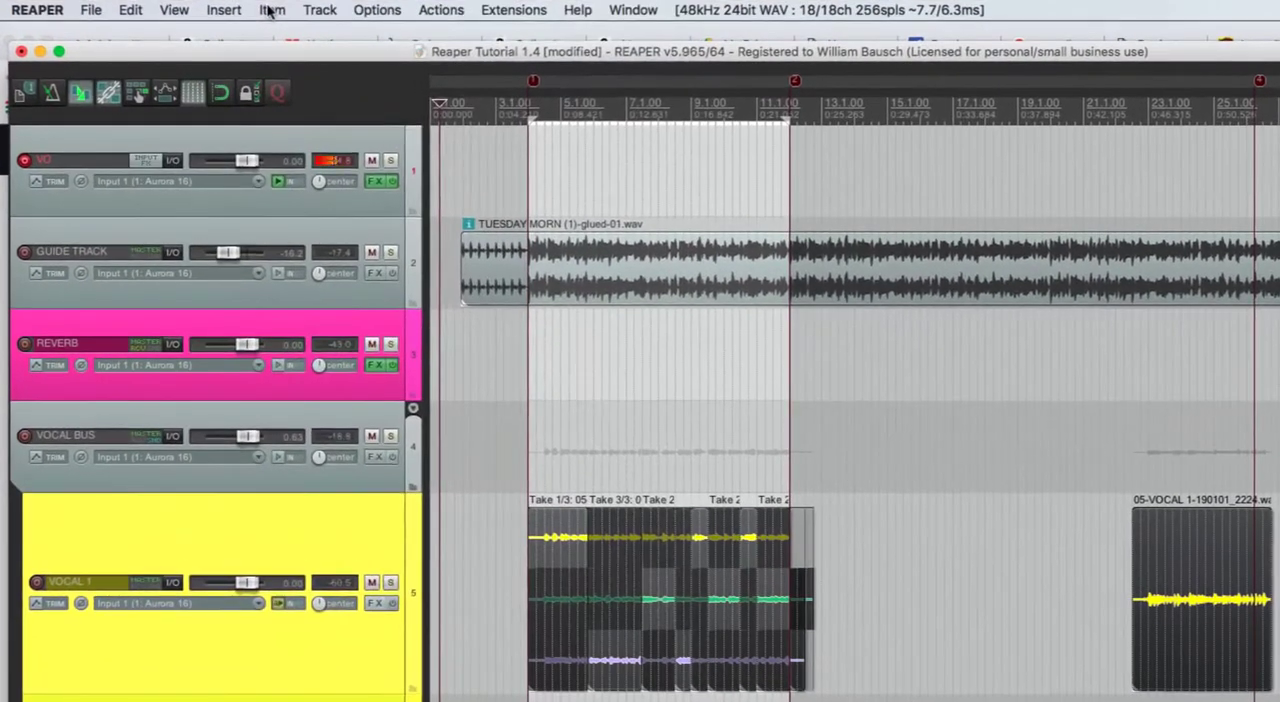
# - Crop the comp list to the active comp and move Comp 1 to the top take lane
pyautogui.click(243, 27)
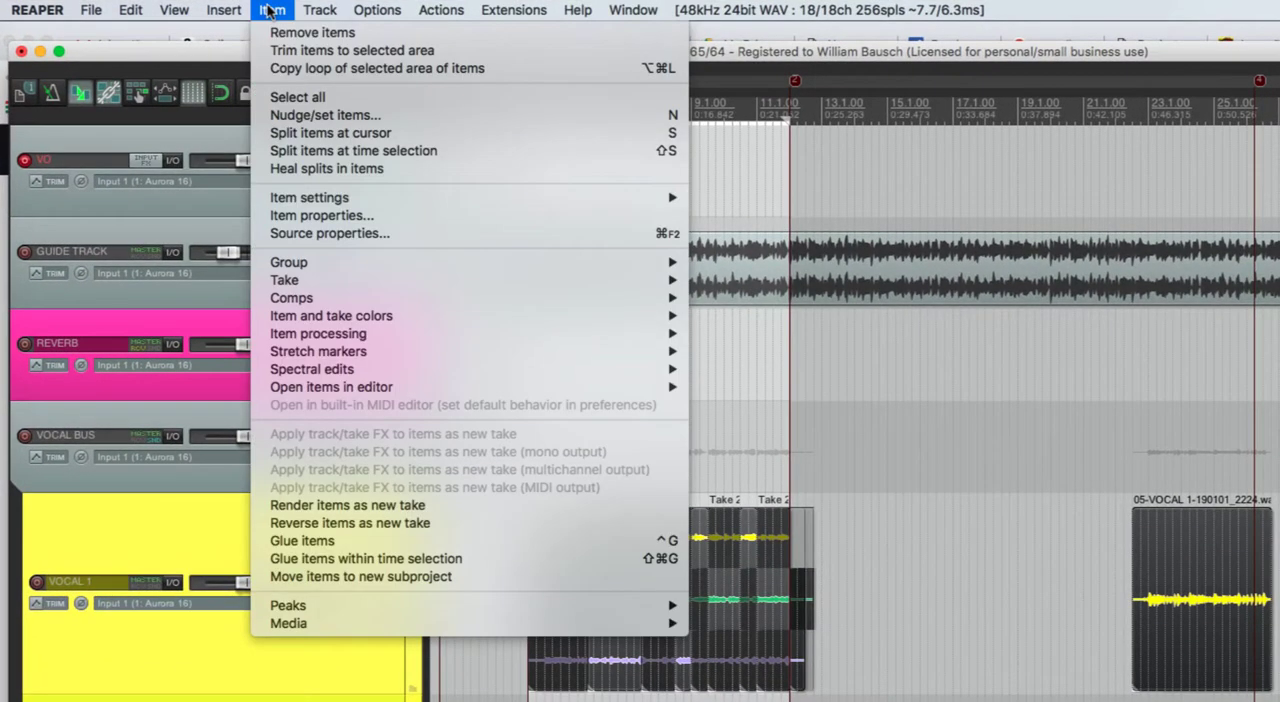
pyautogui.moveTo(314, 298)
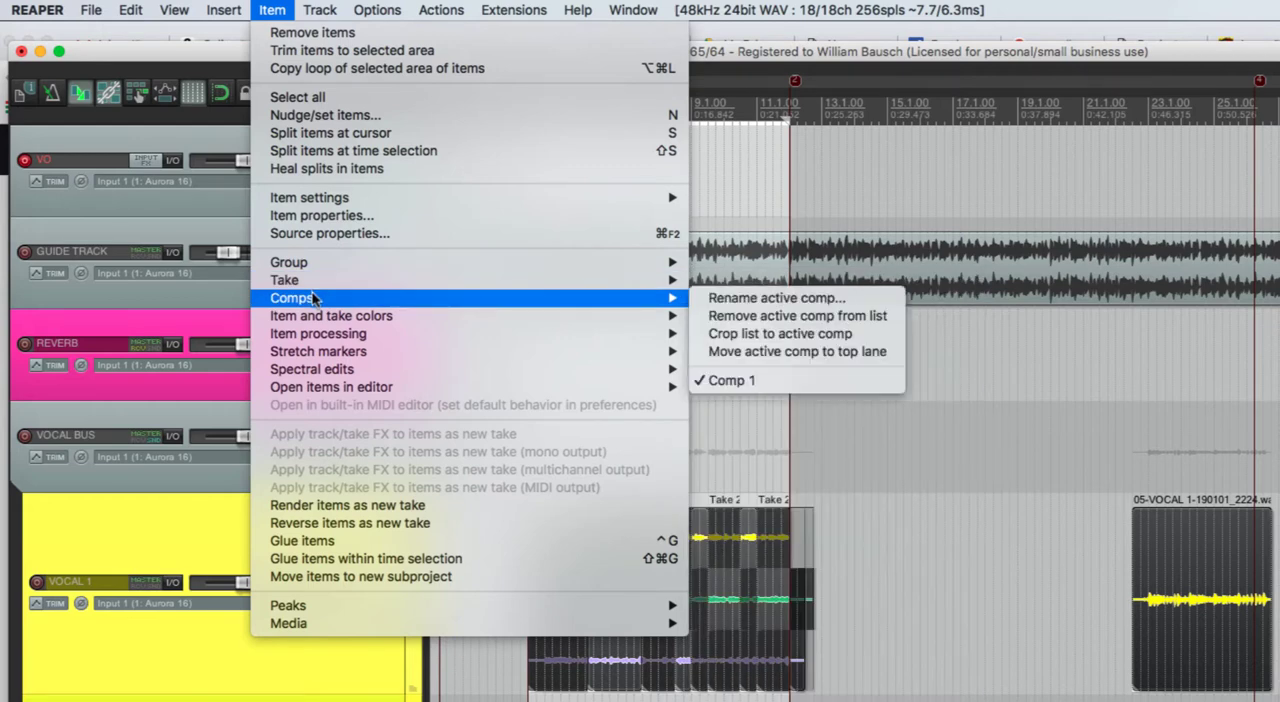
pyautogui.click(760, 335)
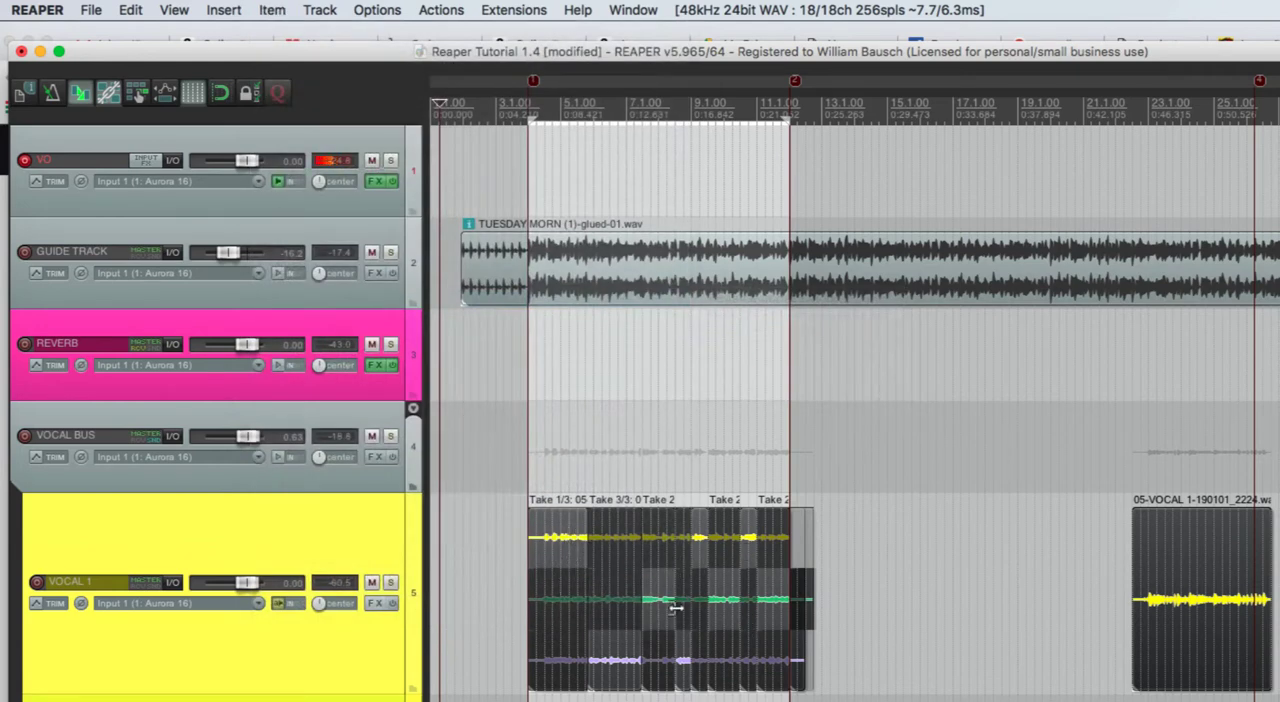
pyautogui.click(273, 10)
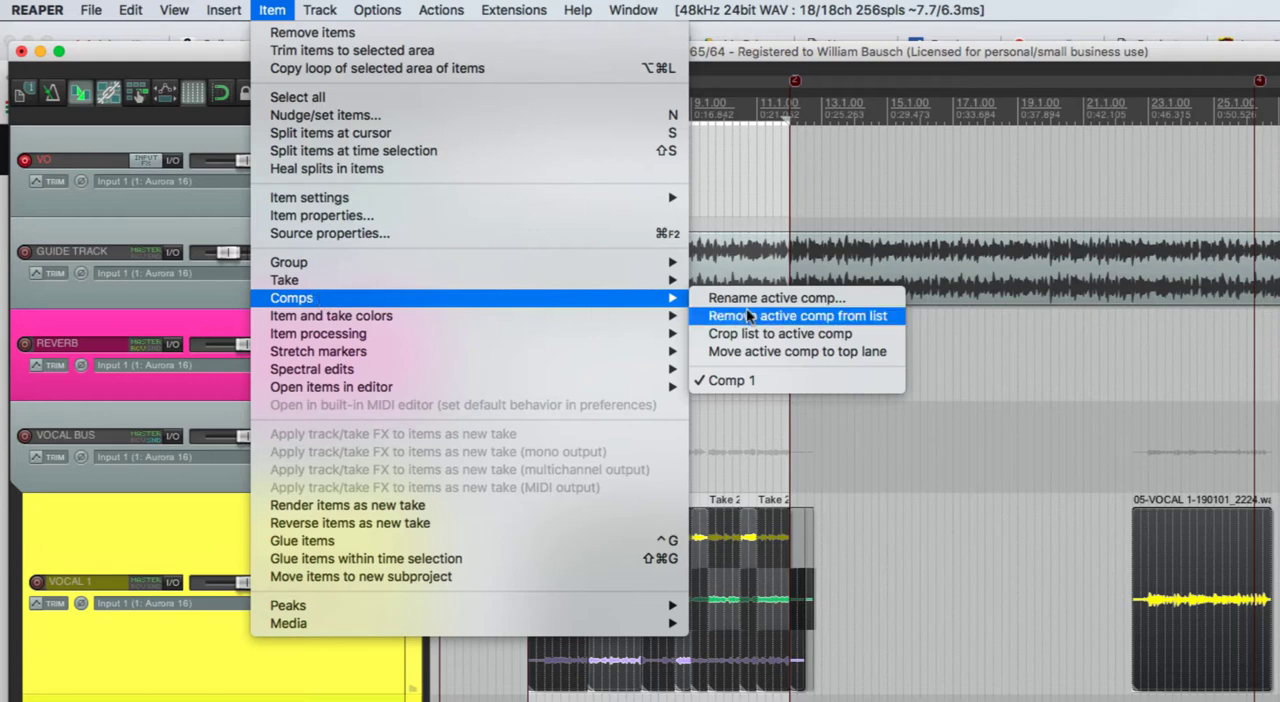
pyautogui.click(745, 351)
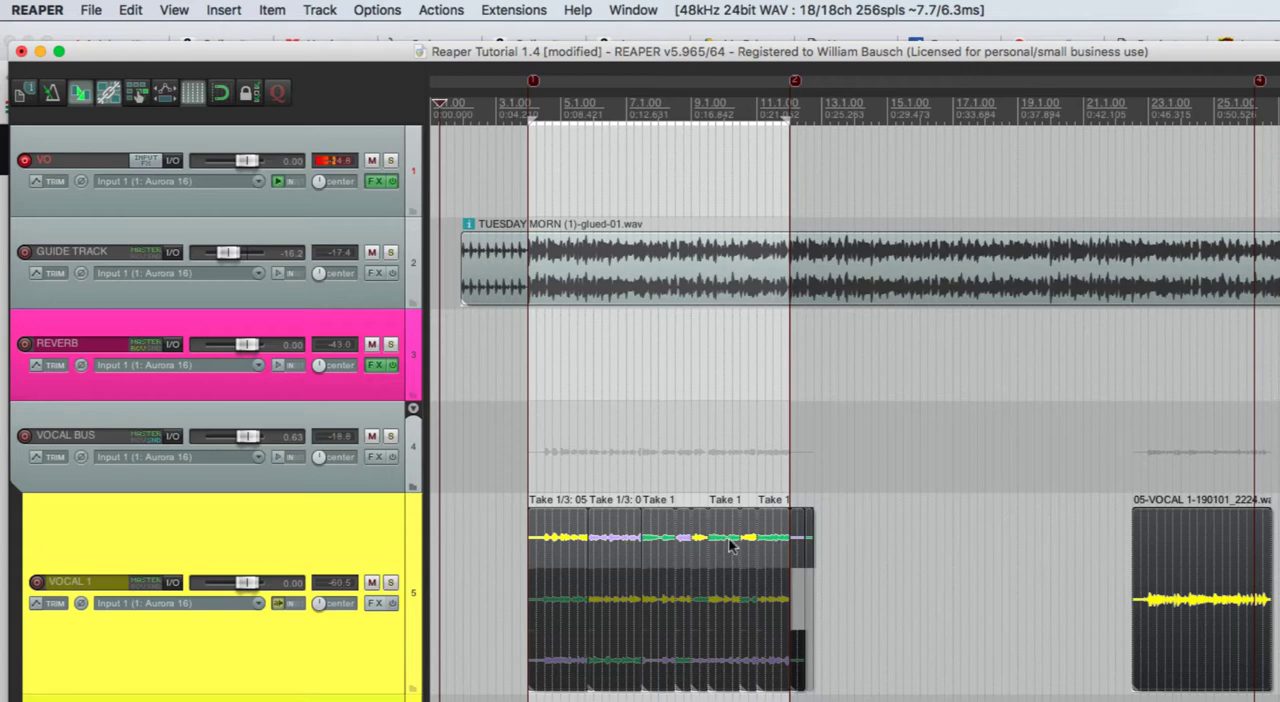
# - Reselect all items on the VOCAL 1 track and glue the comped sections and the separate recording into one item
pyautogui.click(897, 553)
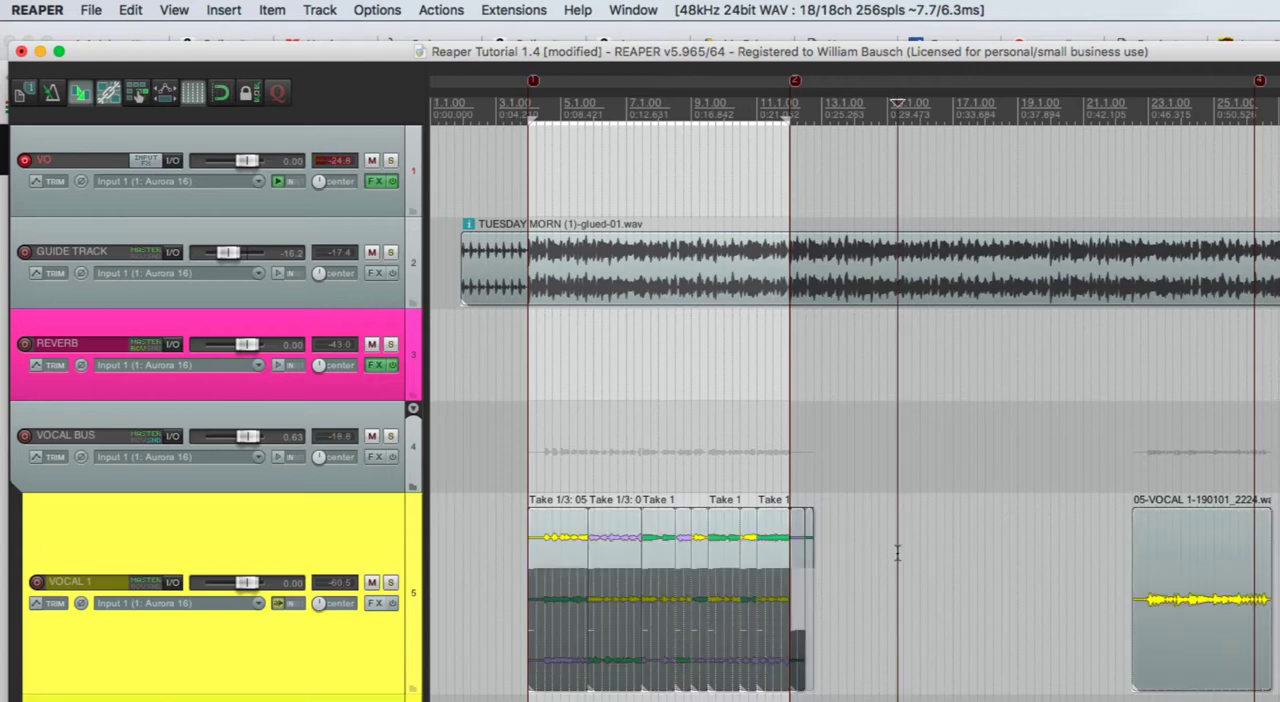
pyautogui.click(566, 550)
pyautogui.doubleClick(297, 545)
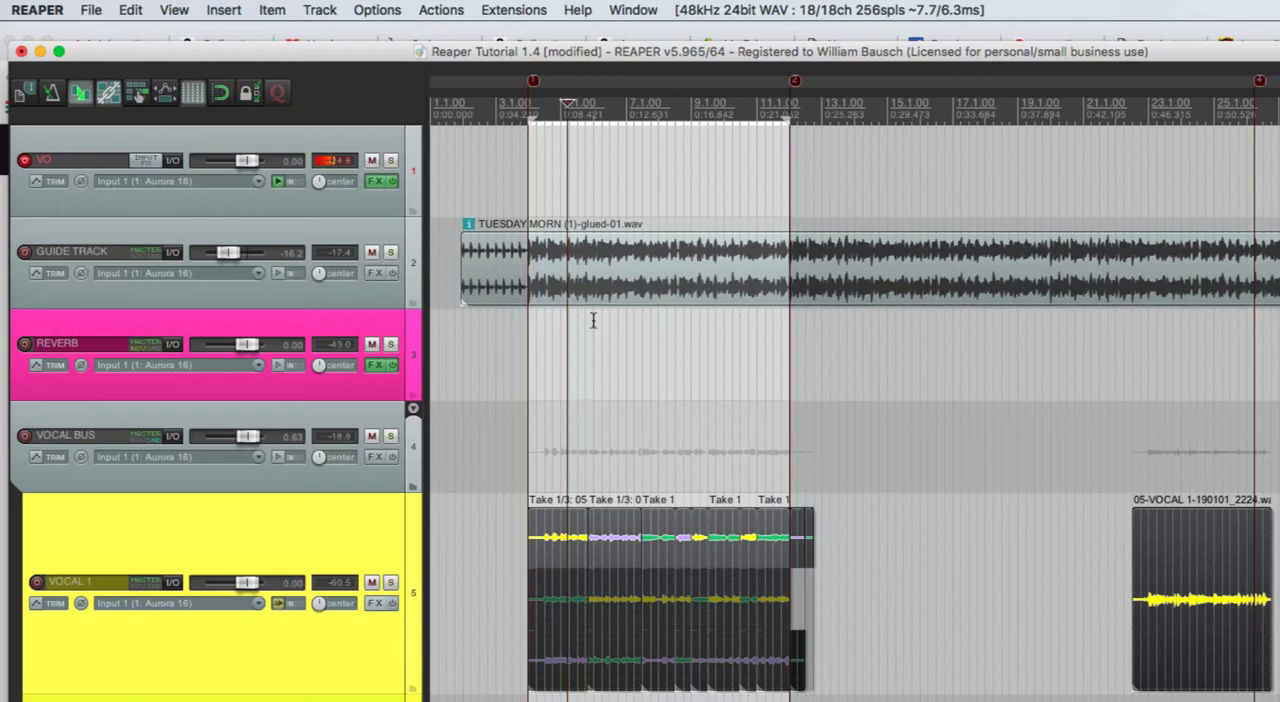
pyautogui.click(274, 10)
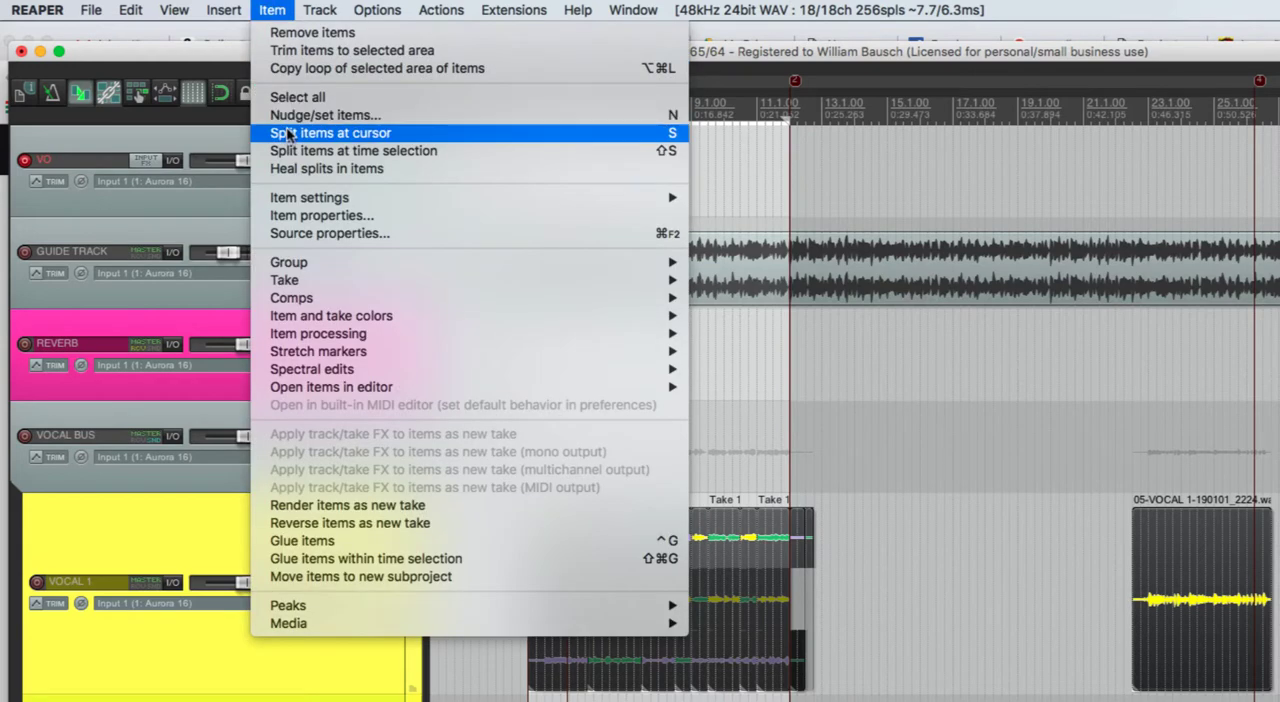
pyautogui.click(298, 542)
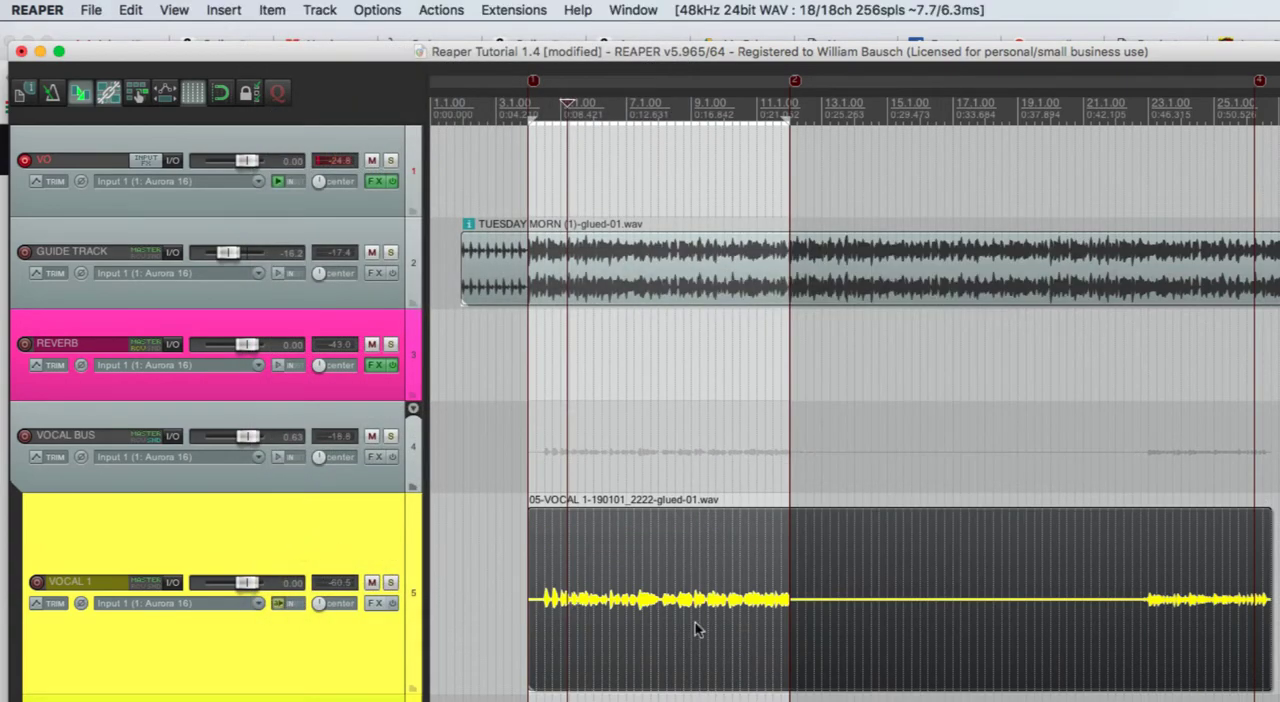
# - Clear the time selection, try moving the glued VOCAL 1 item slightly earlier, and undo the move
pyautogui.click(948, 697)
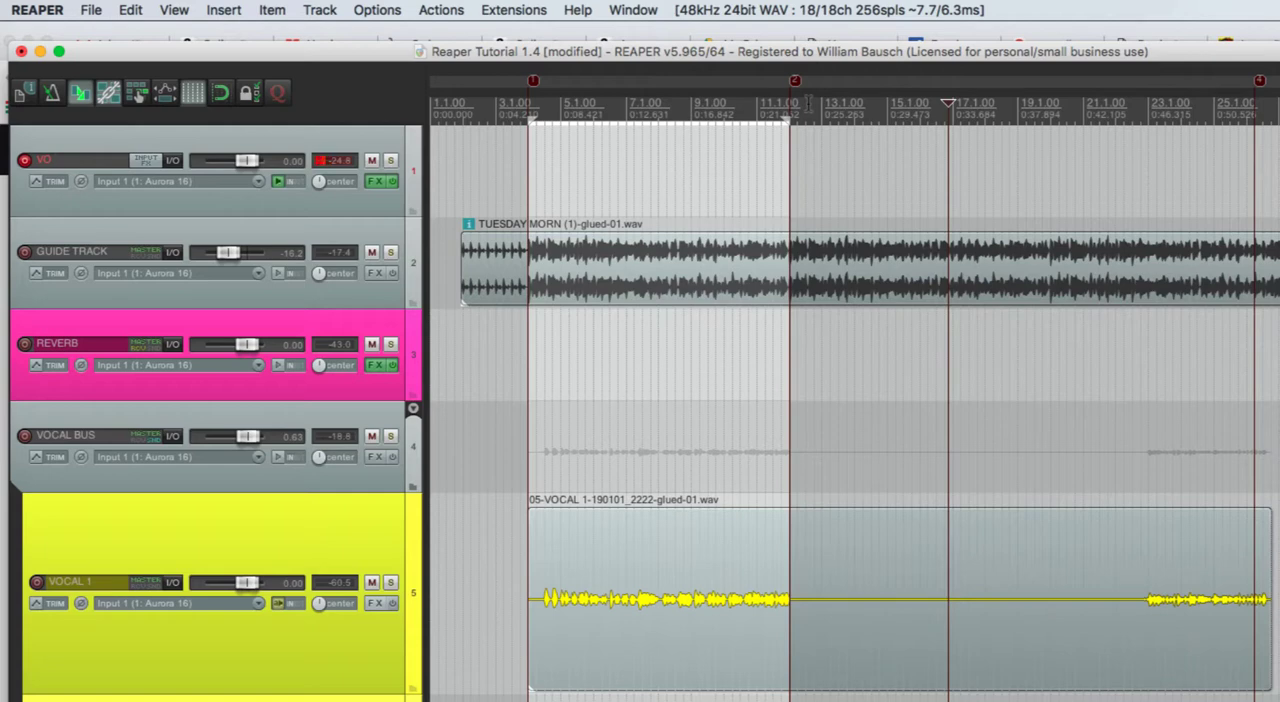
pyautogui.press('Escape')
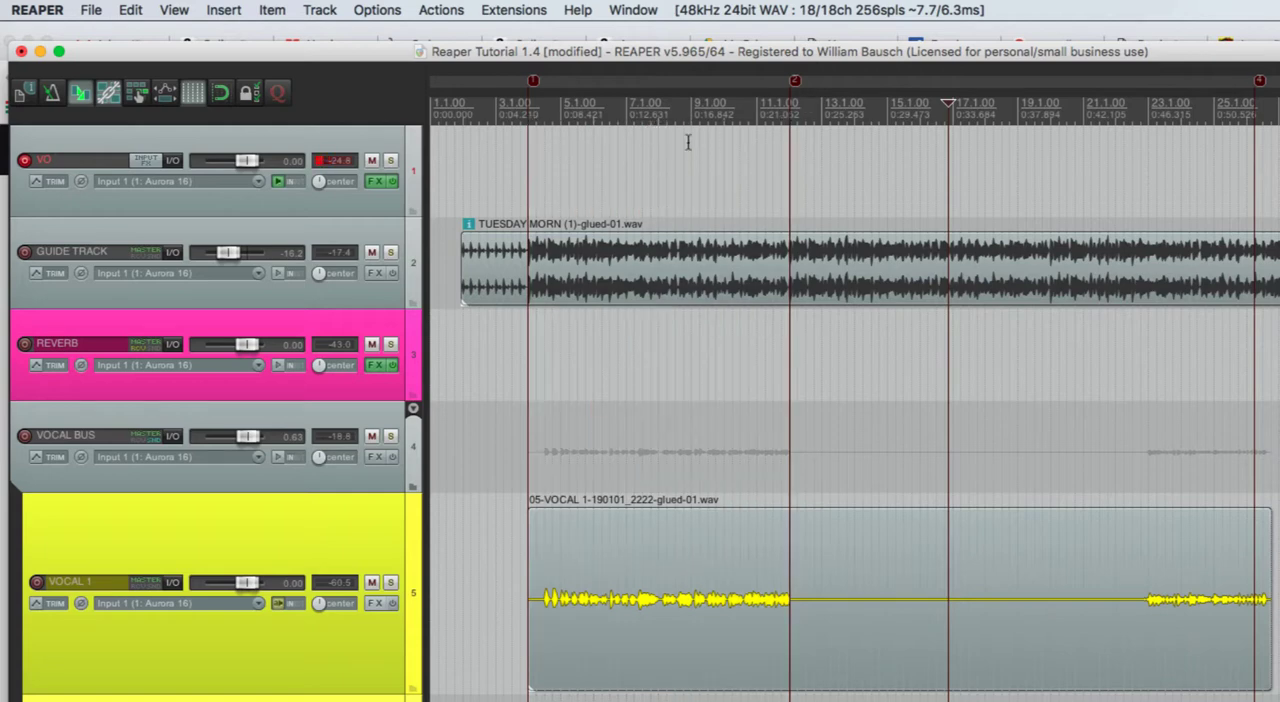
pyautogui.moveTo(715, 565); pyautogui.dragTo(701, 565)
pyautogui.press('super+z')
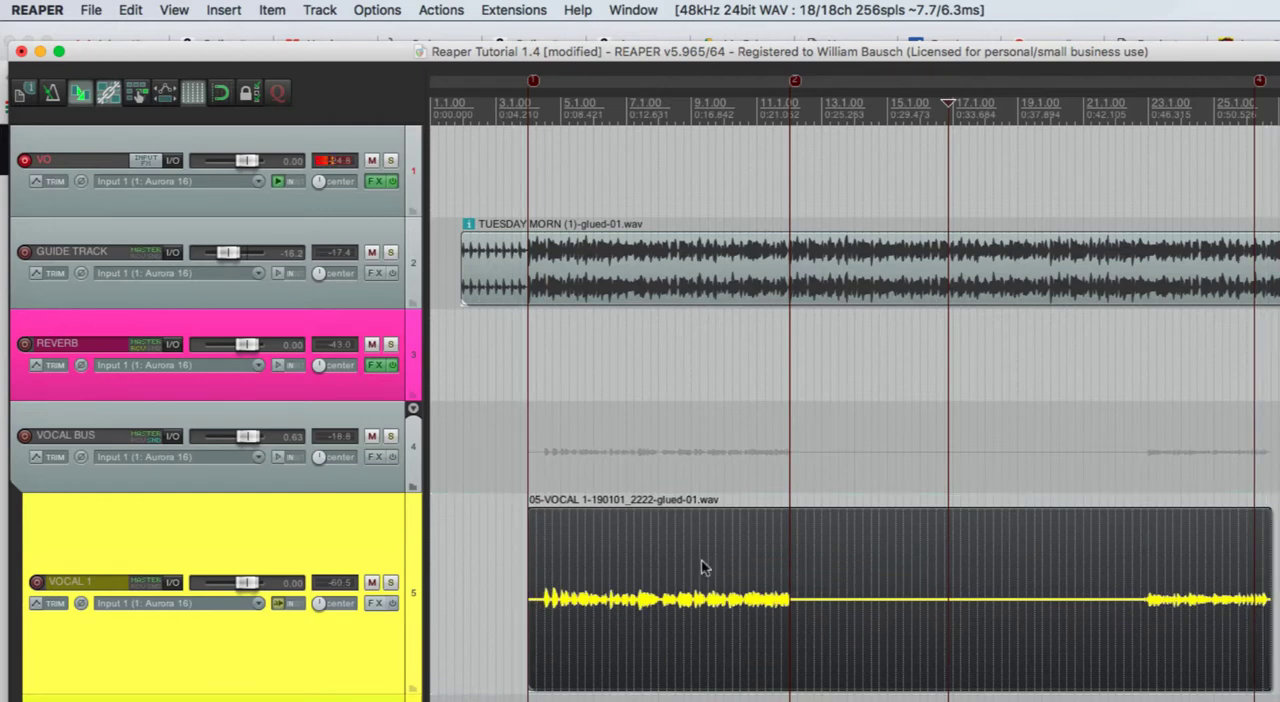
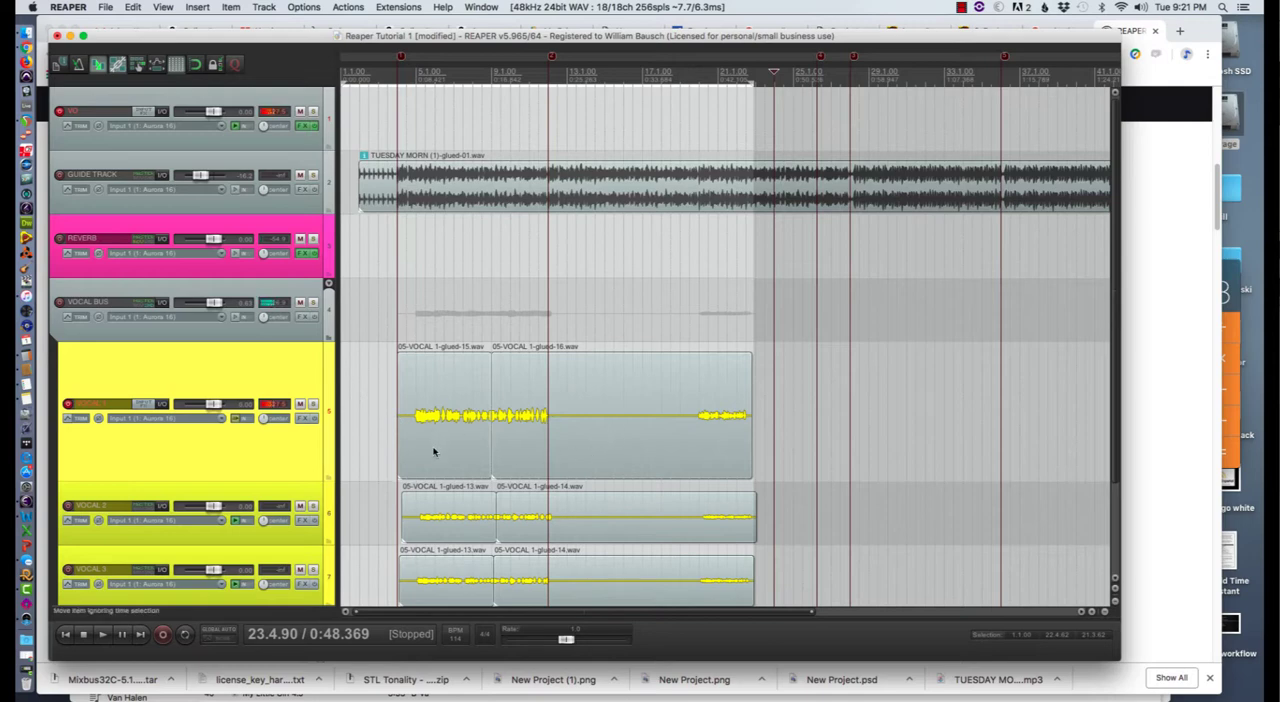
# - Select both adjoining VOCAL 1 items, try to glue them together, and check how they select
pyautogui.click(536, 438)
pyautogui.click(453, 444)
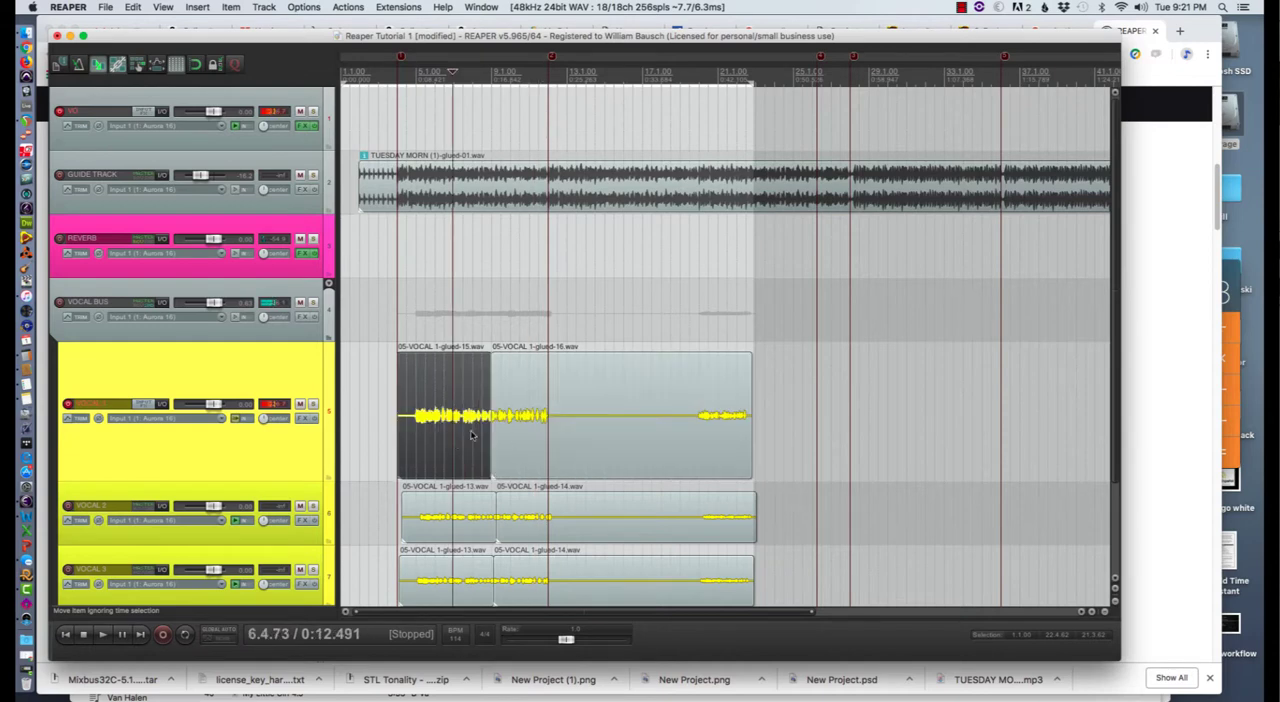
pyautogui.click(562, 437)
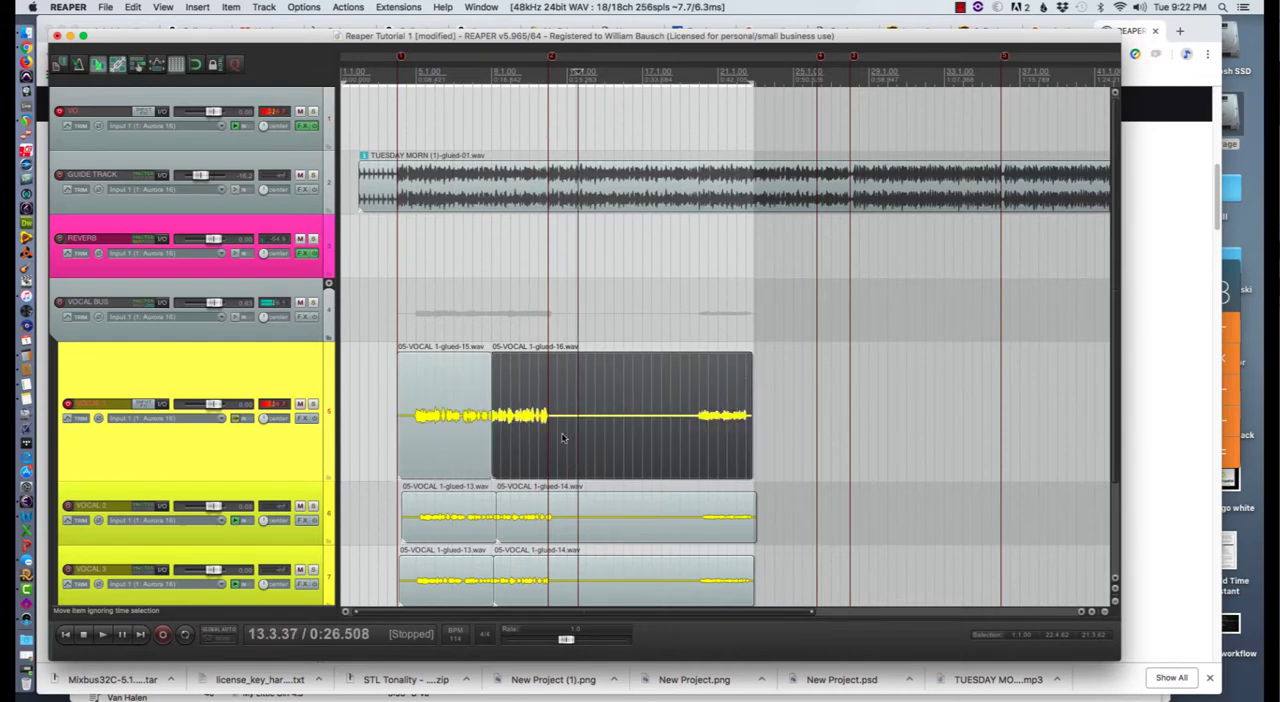
pyautogui.keyDown('shift'); pyautogui.click(460, 435); pyautogui.keyUp('shift')
pyautogui.hotkey('ctrl', 'g')
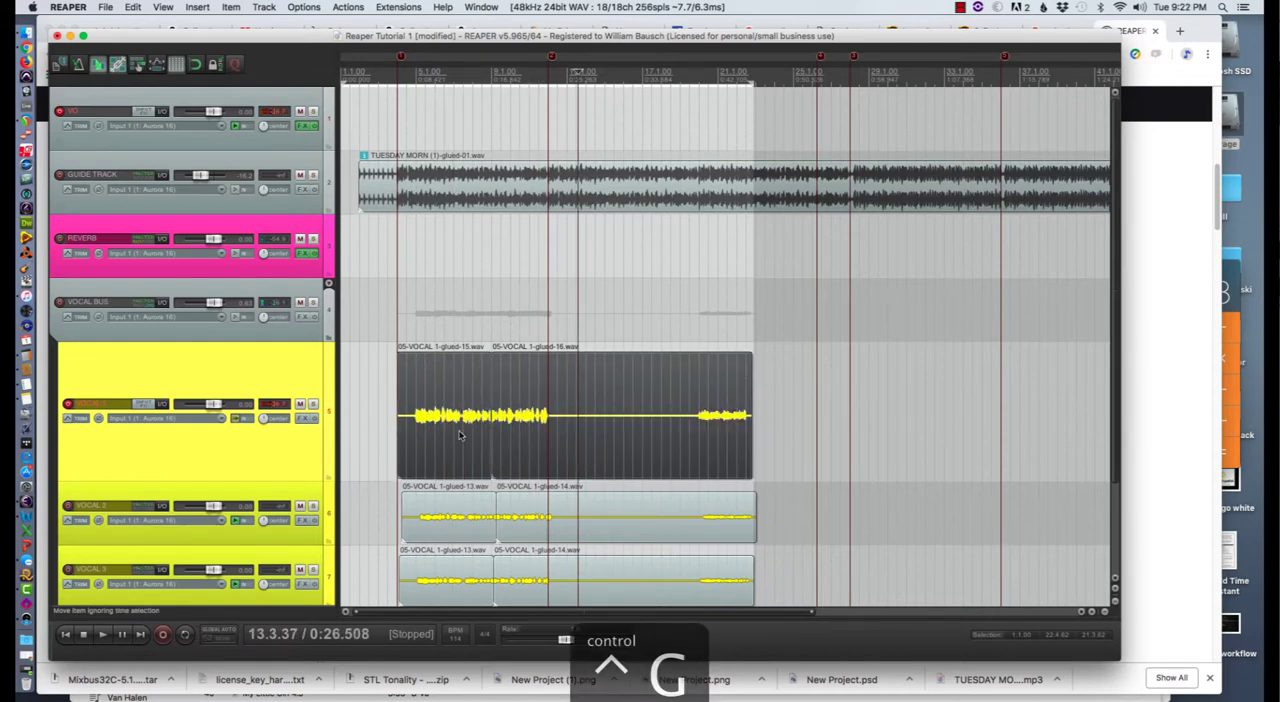
pyautogui.click(371, 402)
pyautogui.click(460, 408)
pyautogui.click(562, 410)
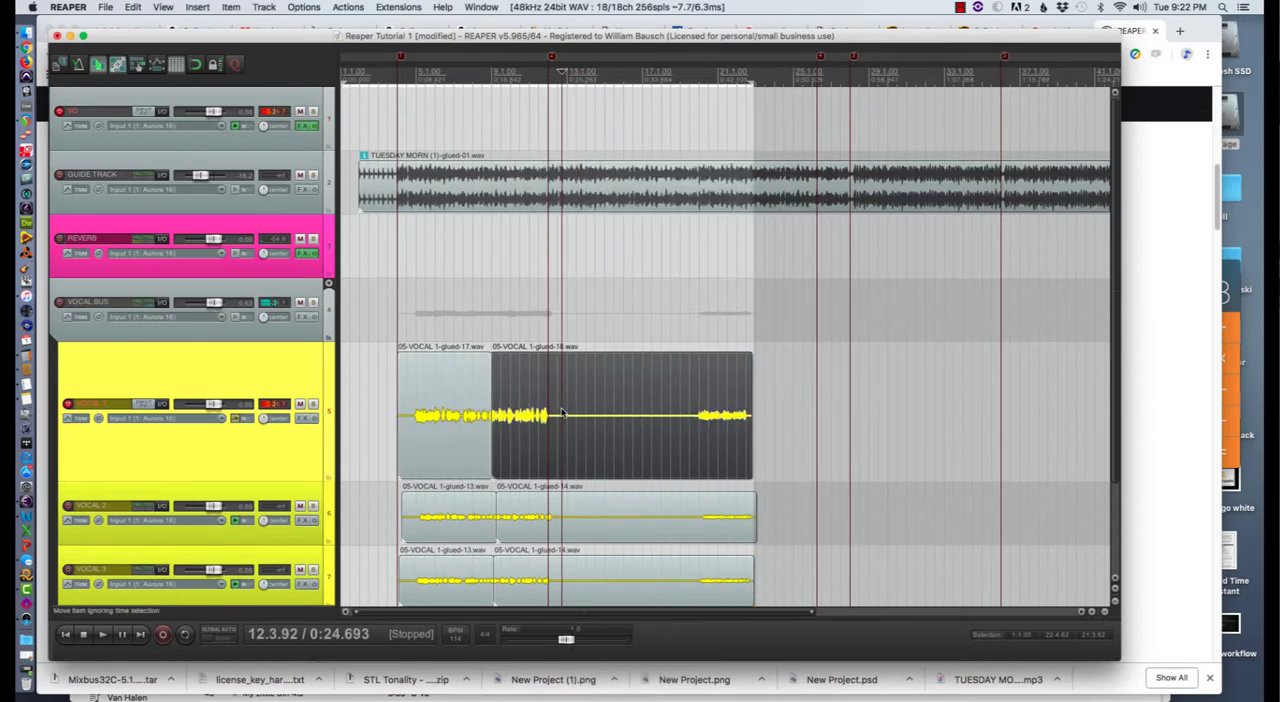
# - Delete the first of the two items on each of the VOCAL 1, VOCAL 2 and VOCAL 3 tracks
pyautogui.click(425, 403)
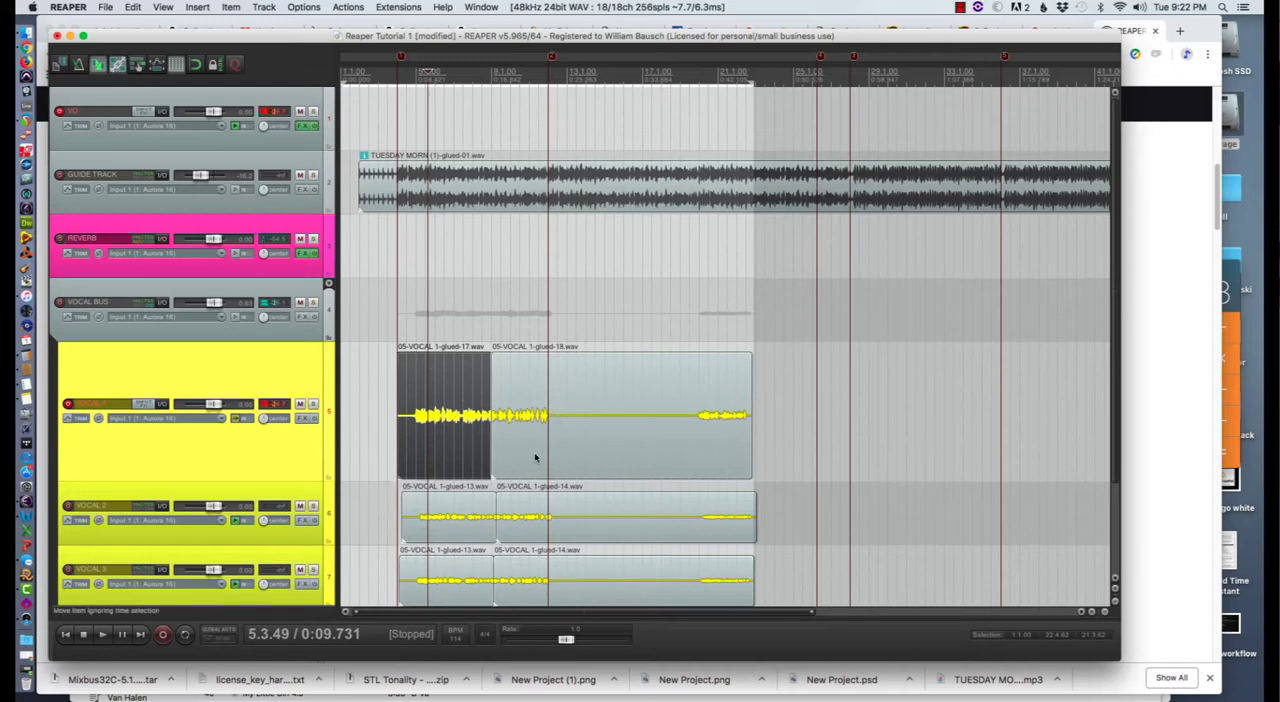
pyautogui.click(448, 455)
pyautogui.click(437, 517)
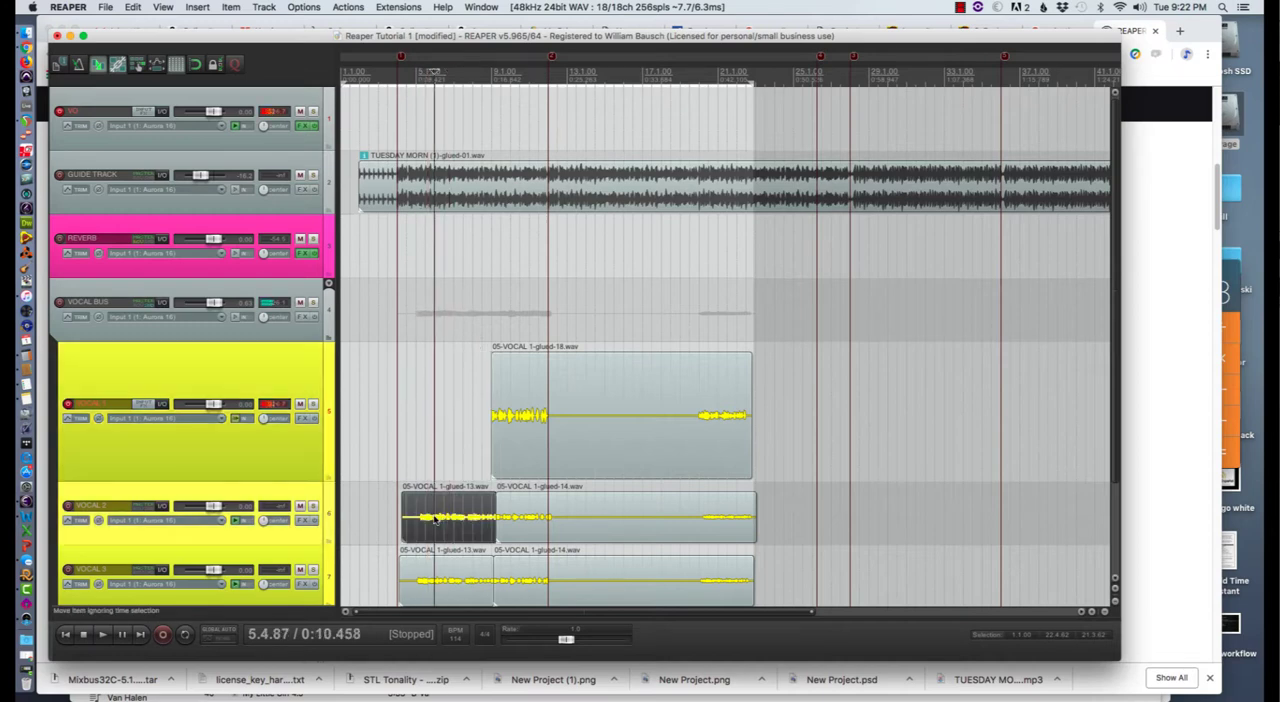
pyautogui.press('Delete')
pyautogui.click(430, 570)
pyautogui.press('Delete')
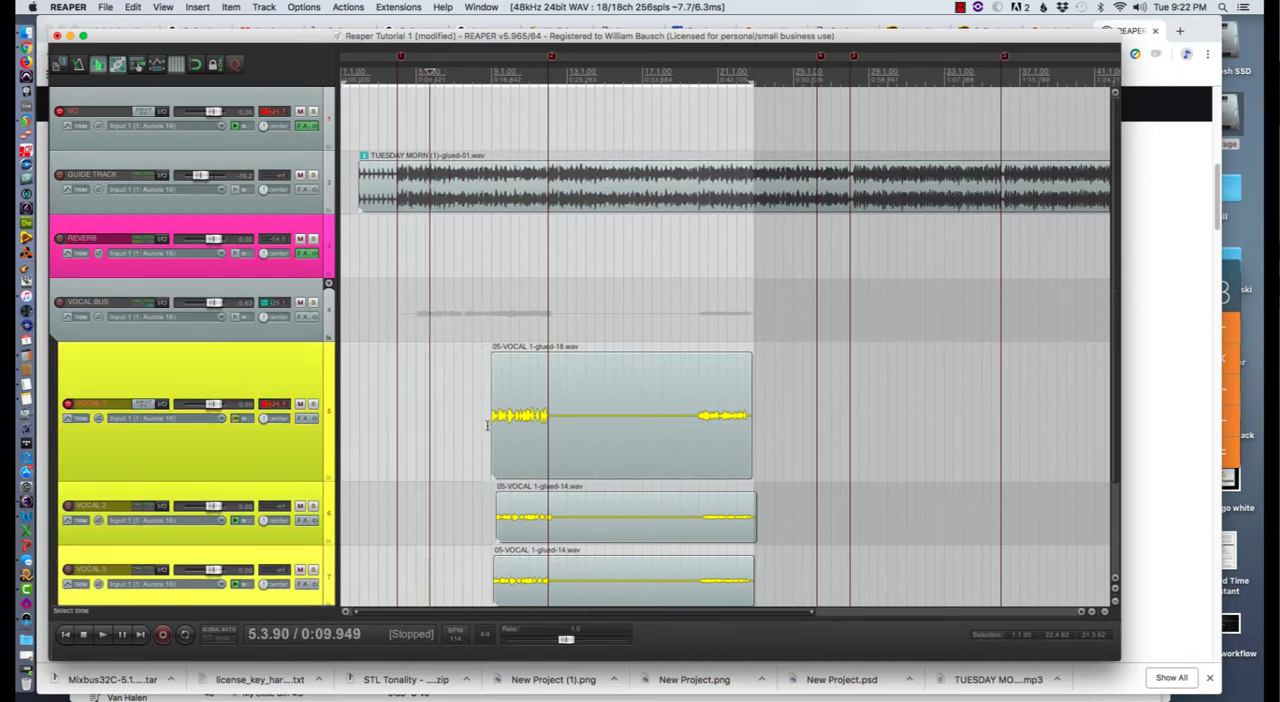
# - Extend the start of the remaining items on VOCAL 1, VOCAL 2 and VOCAL 3 back to the project start
pyautogui.moveTo(492, 428); pyautogui.dragTo(319, 421)
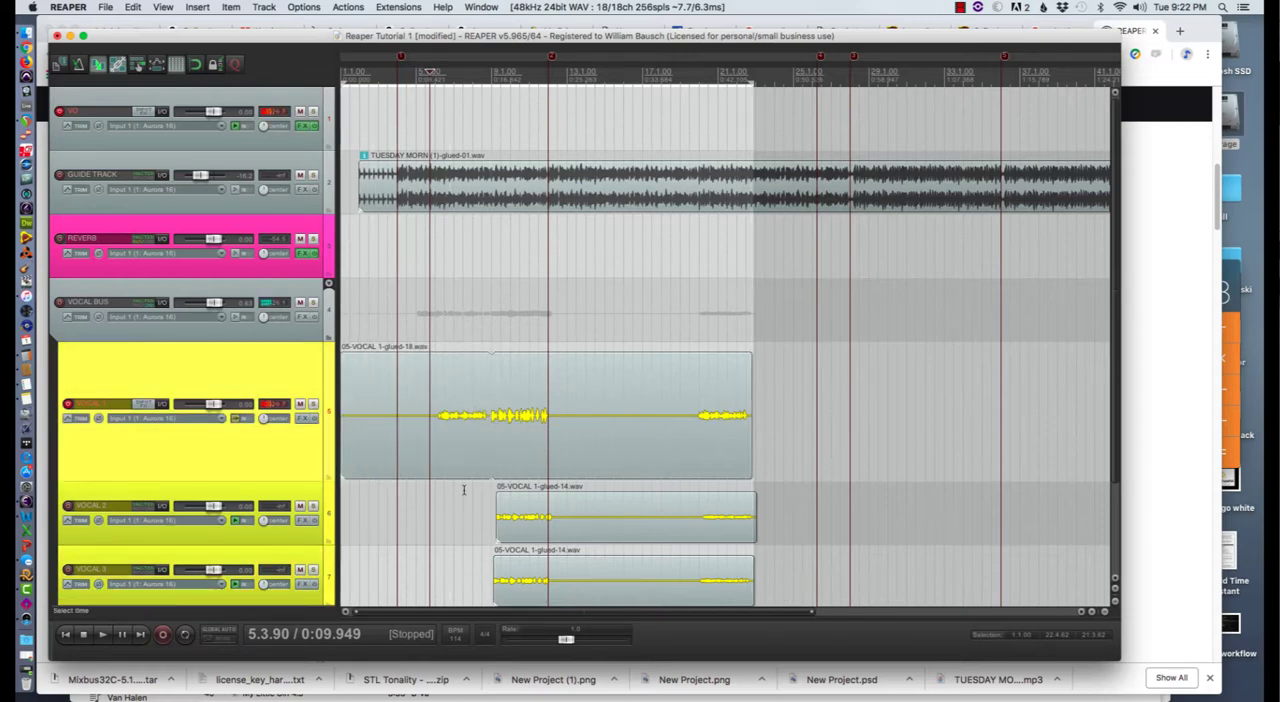
pyautogui.moveTo(496, 508); pyautogui.dragTo(342, 514)
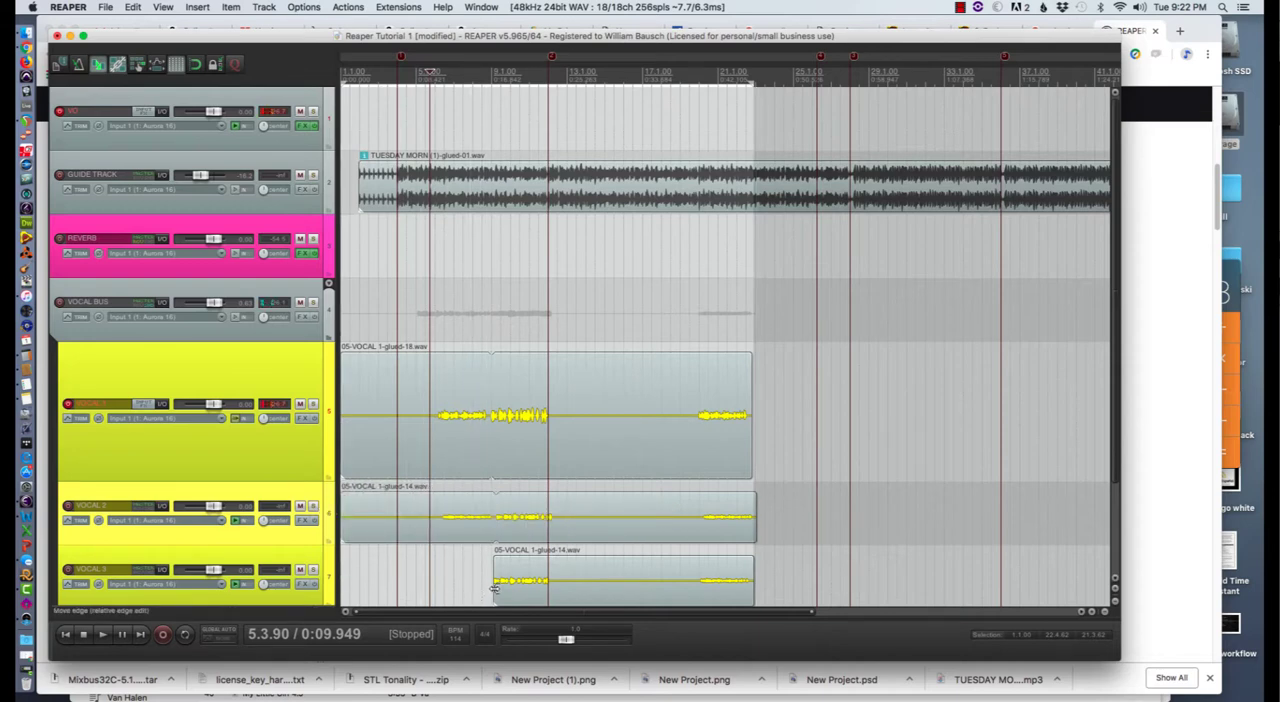
pyautogui.moveTo(493, 590); pyautogui.dragTo(342, 585)
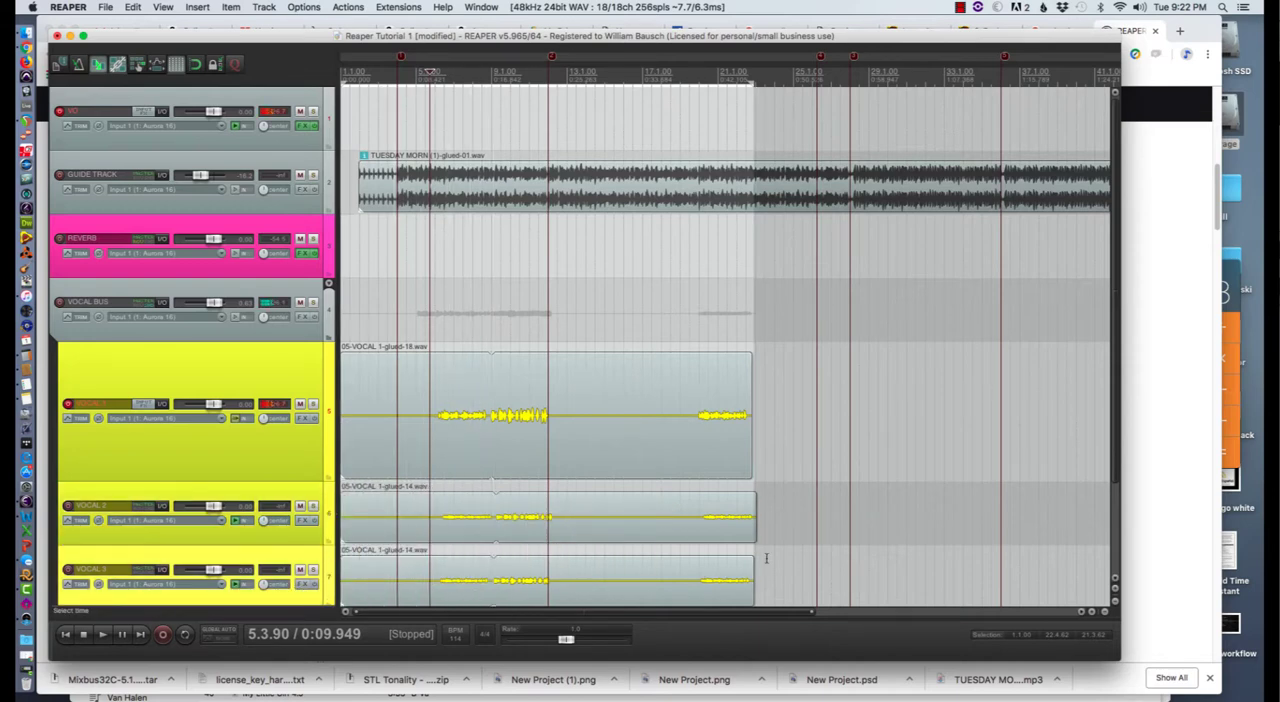
# - Delete the first VOCAL 4 item and extend the start of the remaining one back to the project start
pyautogui.scroll(-2, 775, 480)
pyautogui.scroll(4, 790, 440)
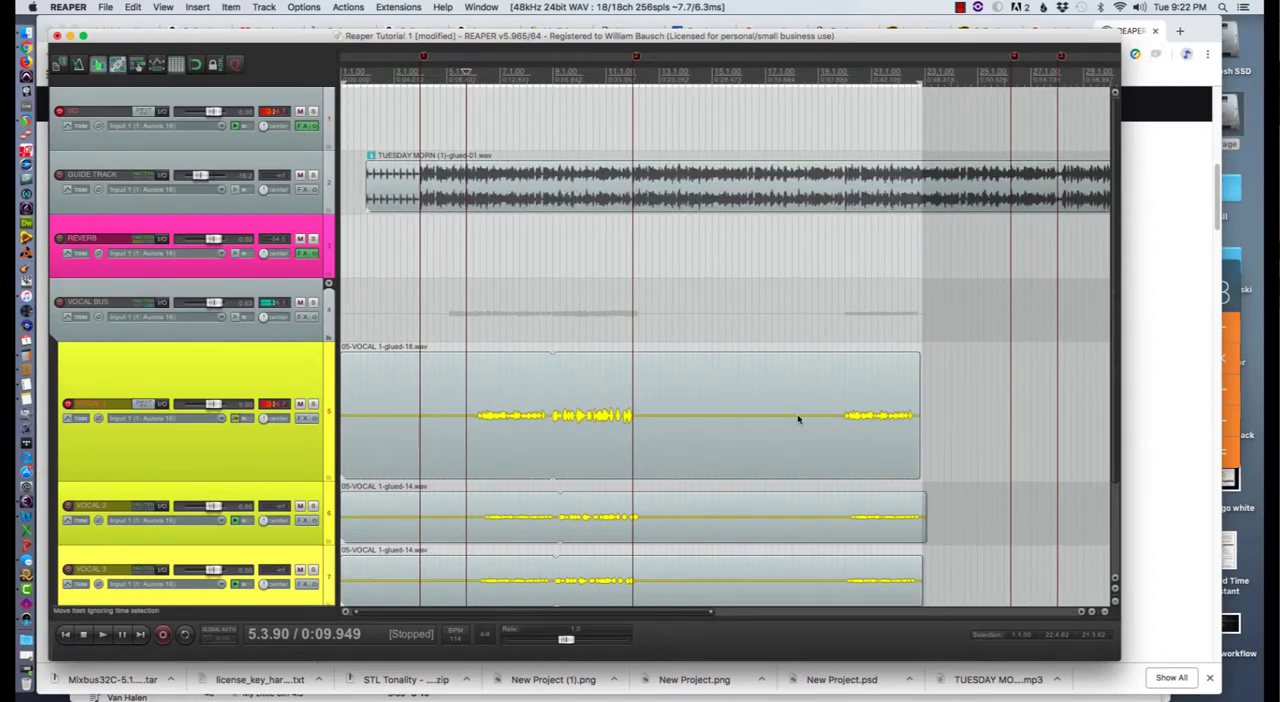
pyautogui.scroll(-3, 983, 436)
pyautogui.scroll(5, 983, 435)
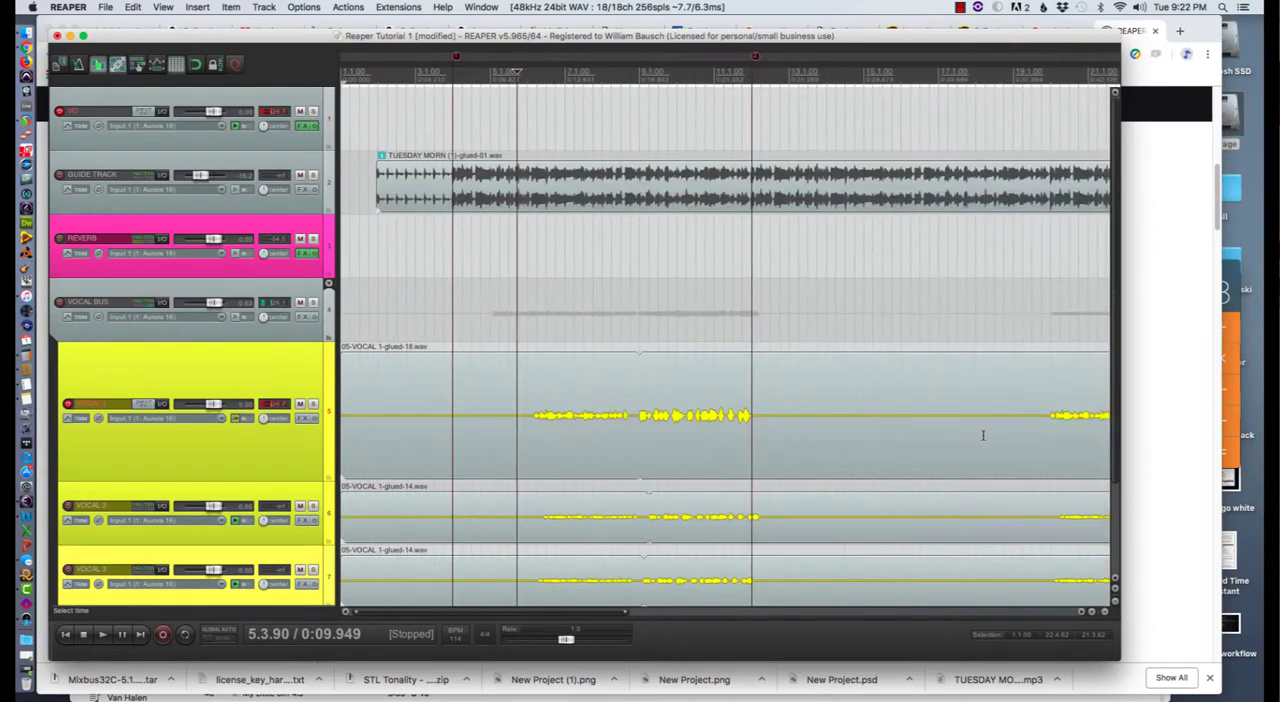
pyautogui.moveTo(1117, 353); pyautogui.dragTo(1117, 463)
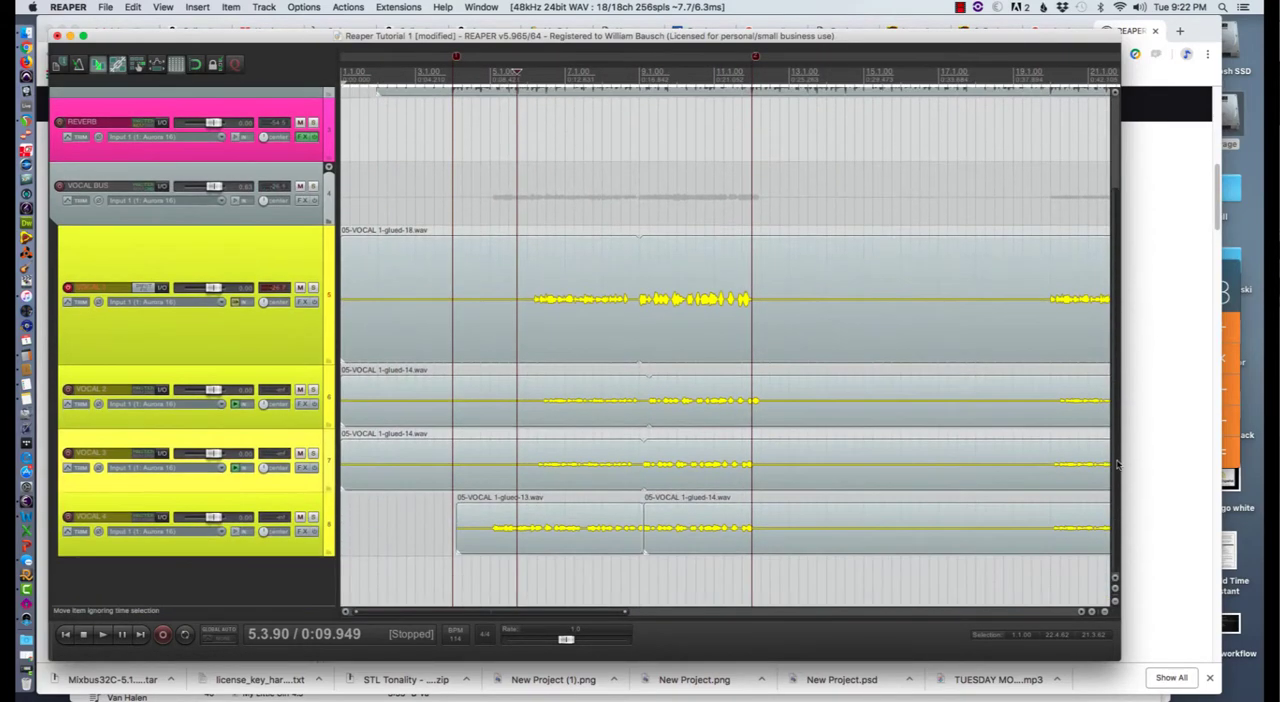
pyautogui.click(573, 517)
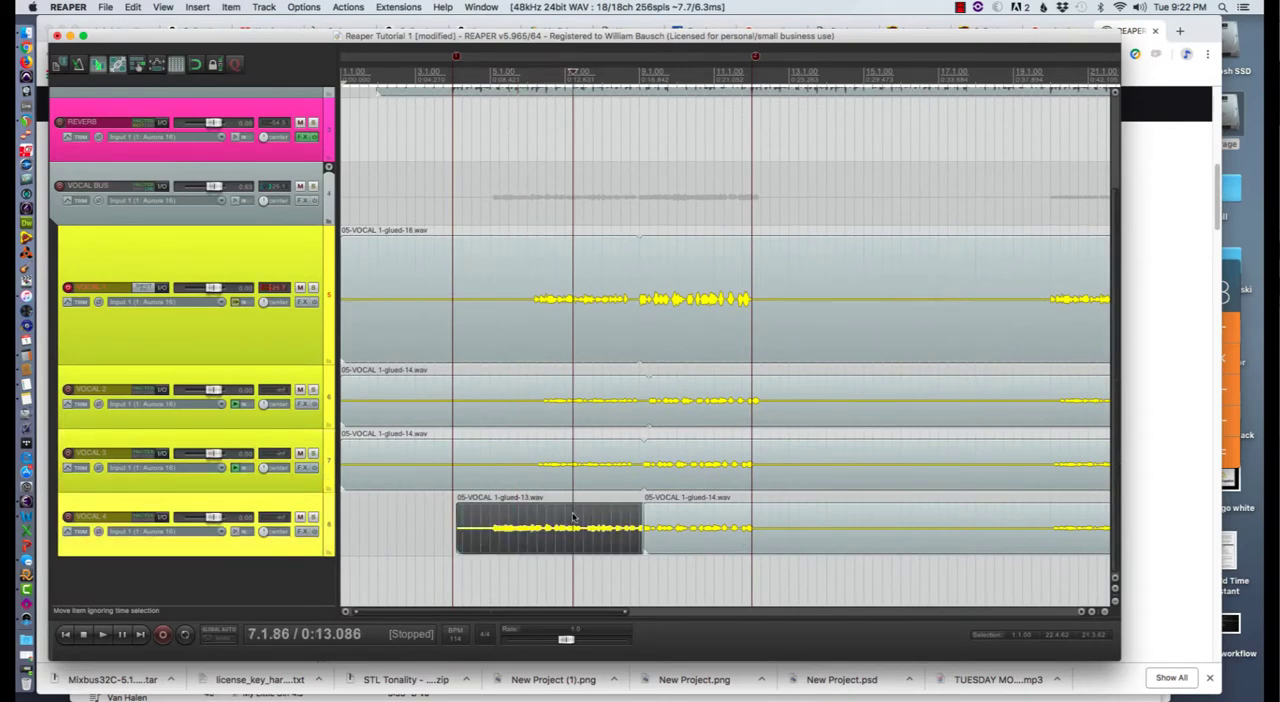
pyautogui.press('Delete')
pyautogui.moveTo(643, 527); pyautogui.dragTo(342, 527)
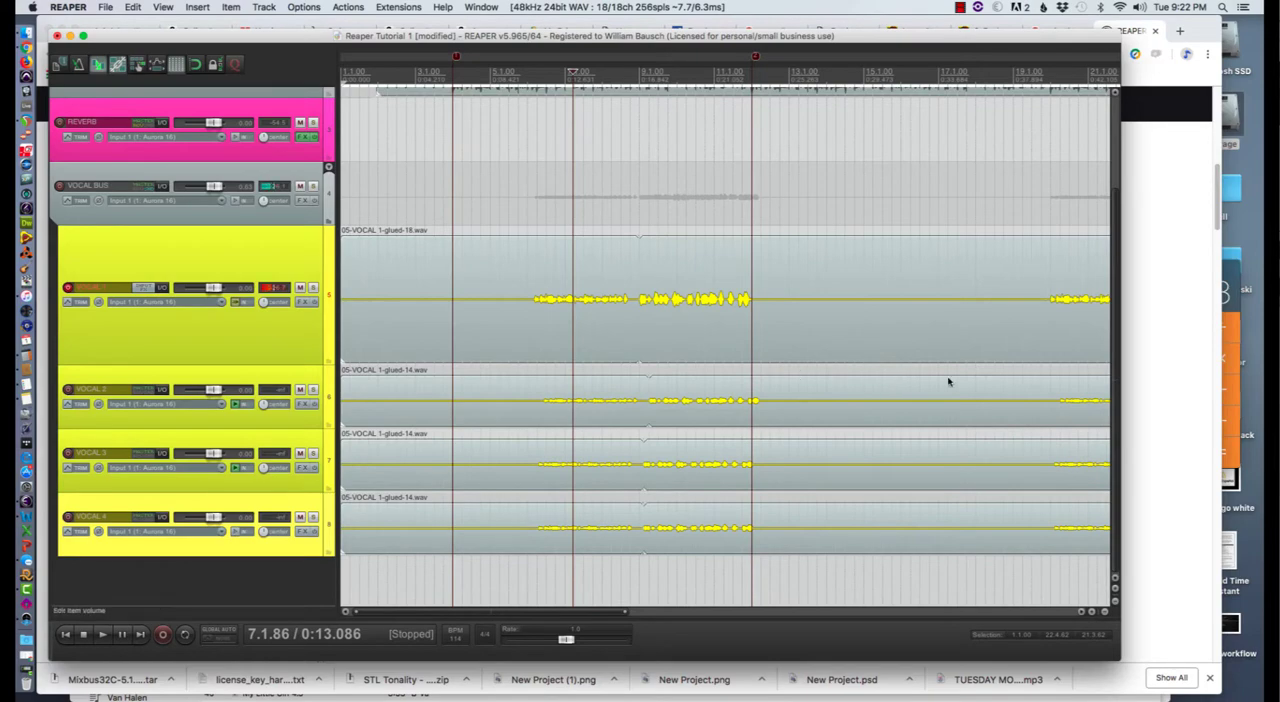
pyautogui.moveTo(1118, 362)
pyautogui.mouseDown()
pyautogui.moveTo(1107, 270)
pyautogui.moveTo(1110, 372)
pyautogui.mouseUp()
pyautogui.scroll(3, 212, 264)
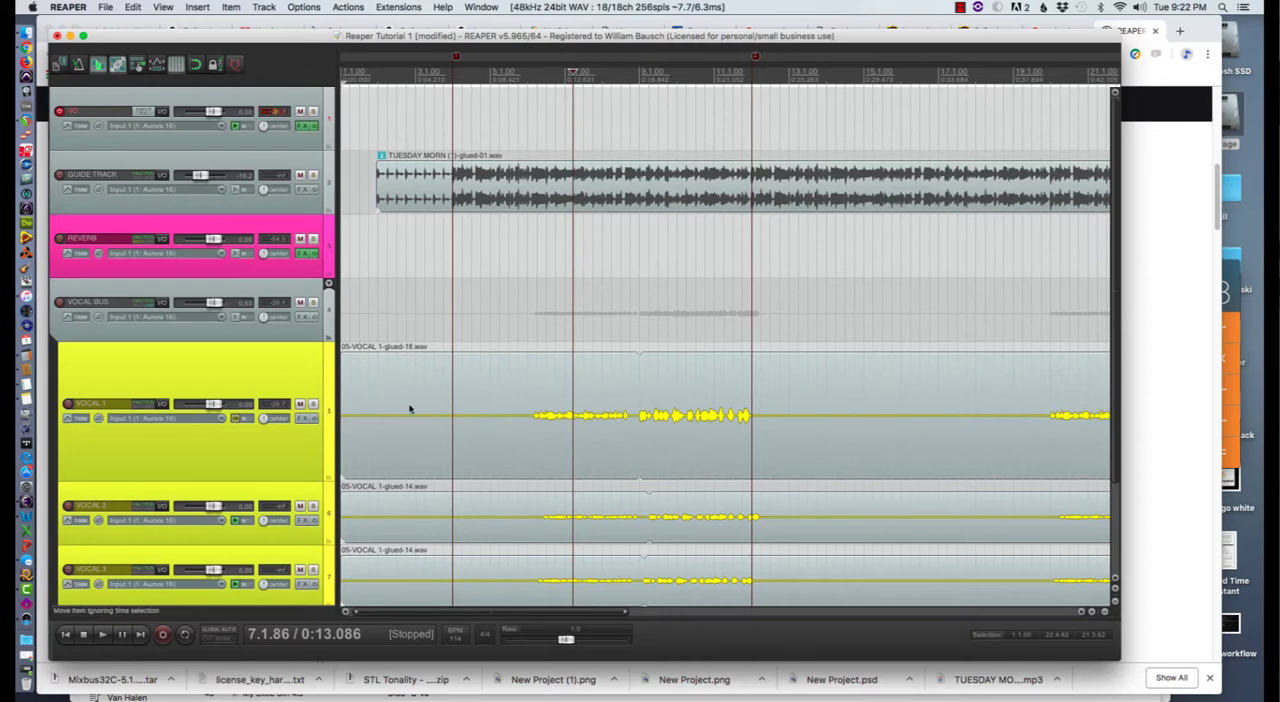
pyautogui.scroll(-5, 415, 414)
pyautogui.scroll(5, 415, 414)
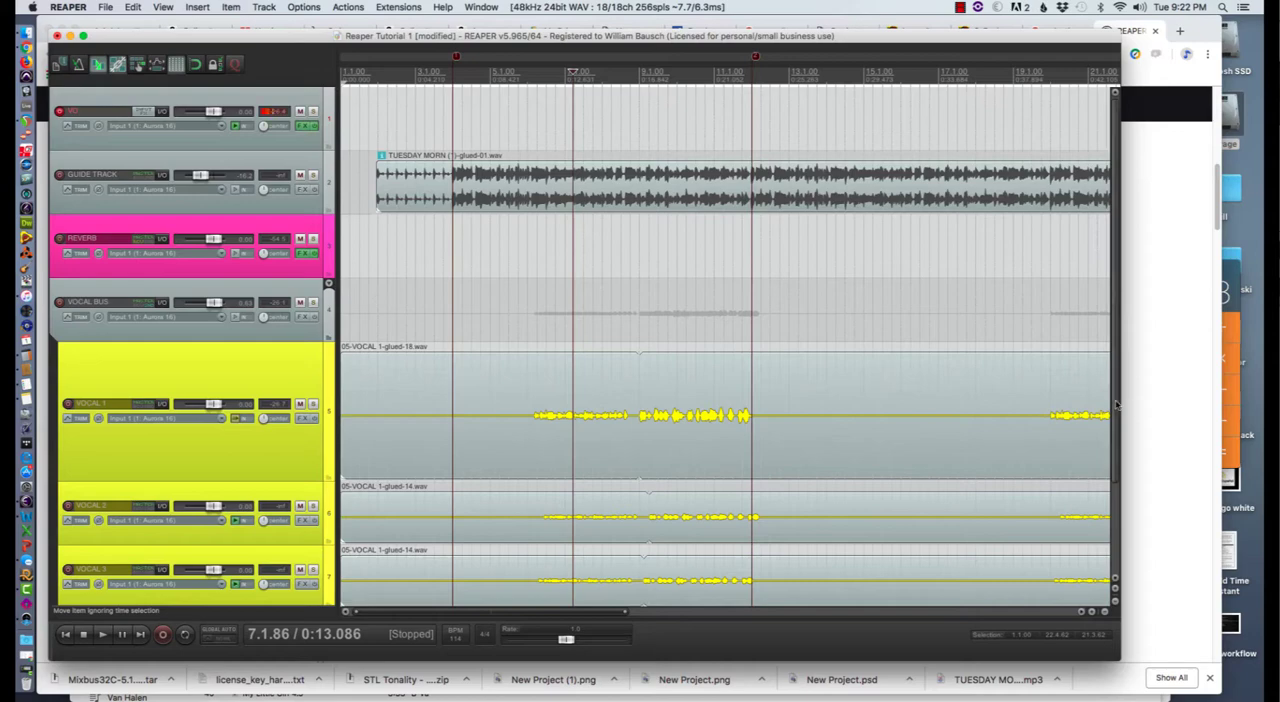
pyautogui.moveTo(1118, 405); pyautogui.dragTo(1107, 455)
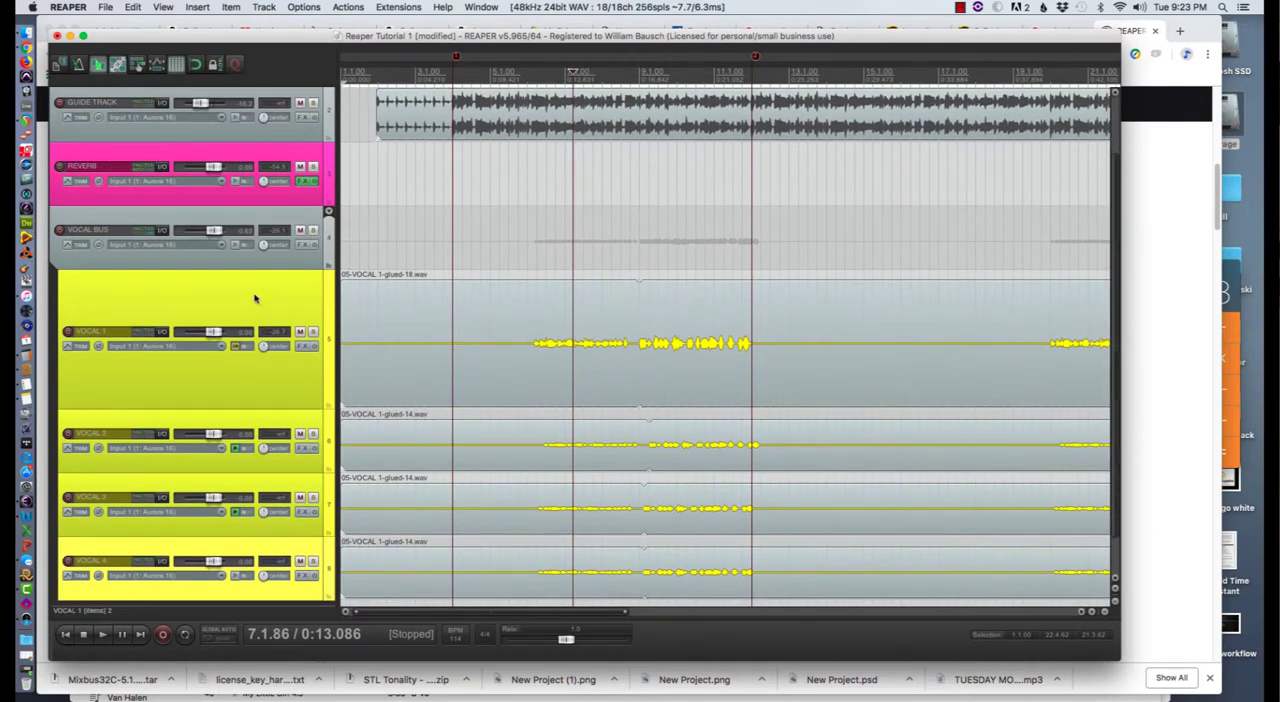
# - Examine the source and bounds options in the Render to File dialog, and close it without rendering
pyautogui.click(104, 7)
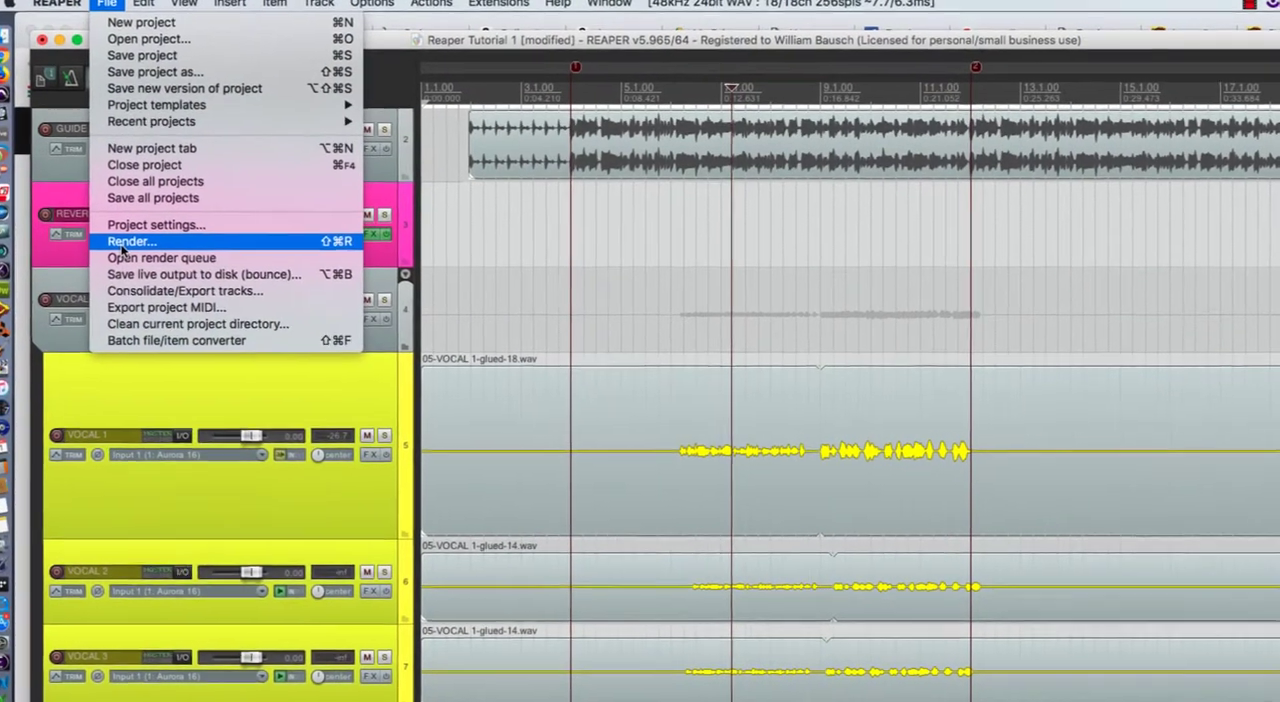
pyautogui.click(136, 248)
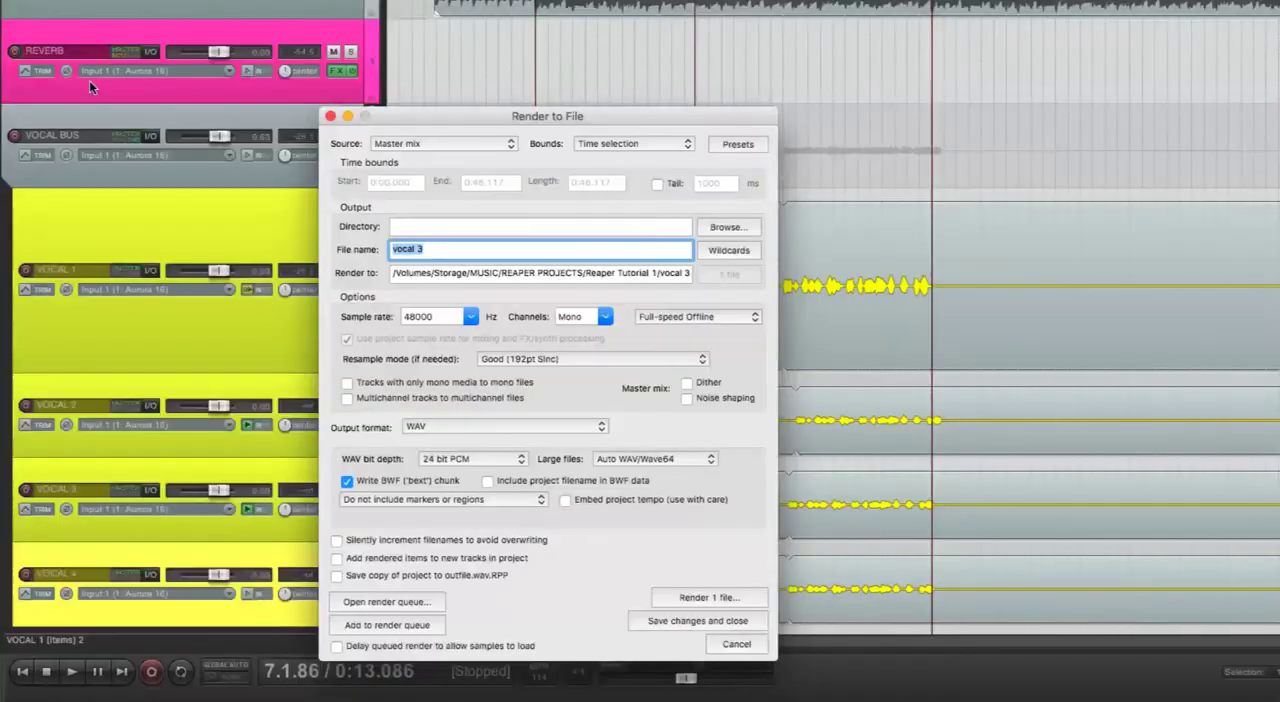
pyautogui.click(434, 146)
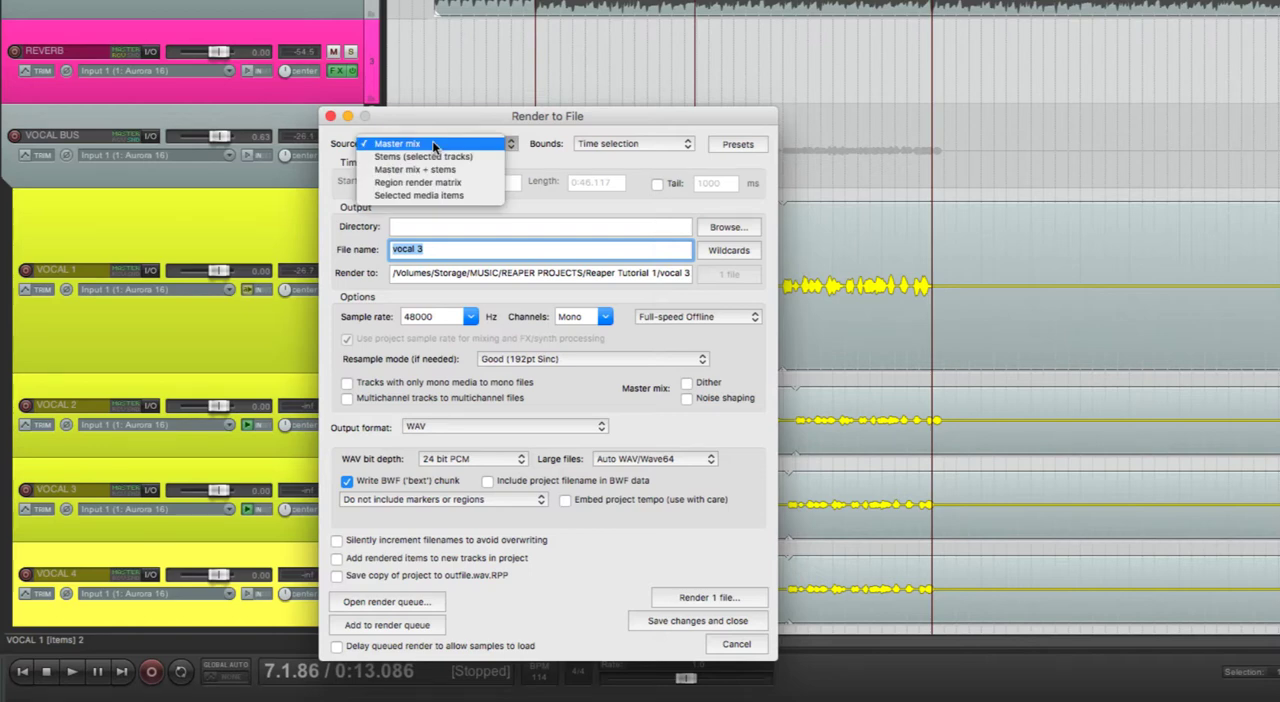
pyautogui.click(431, 136)
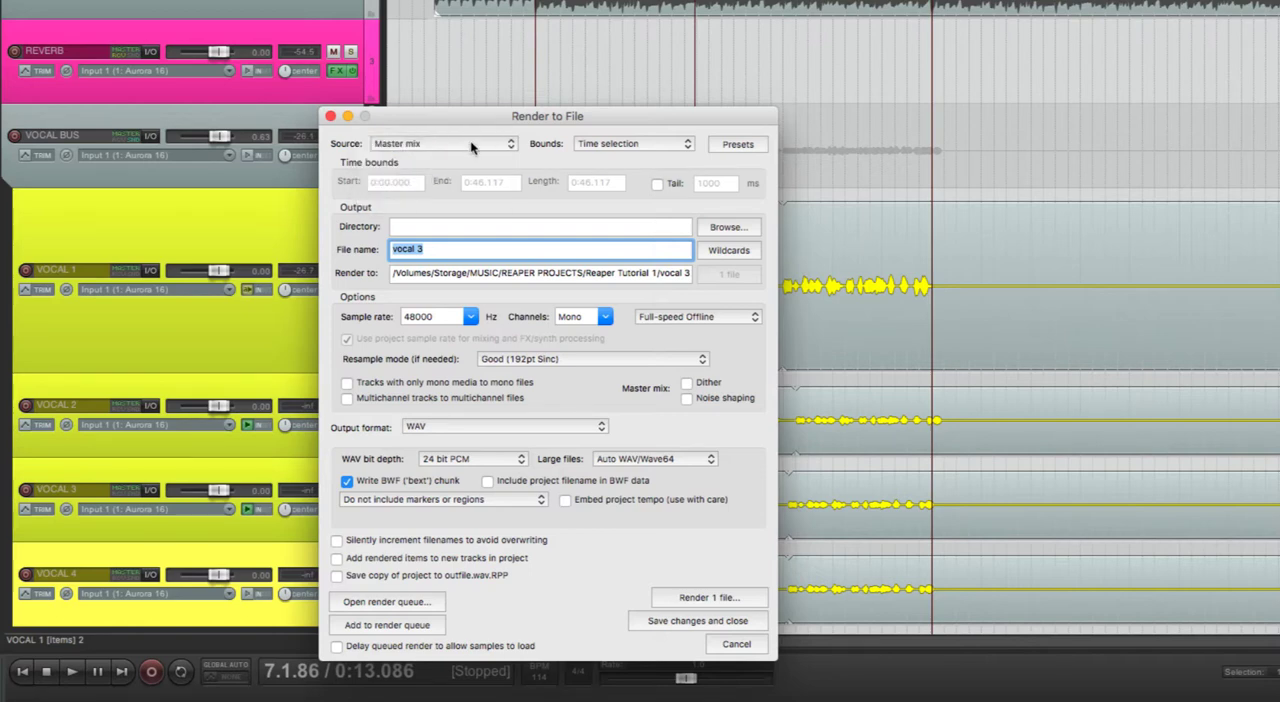
pyautogui.click(603, 146)
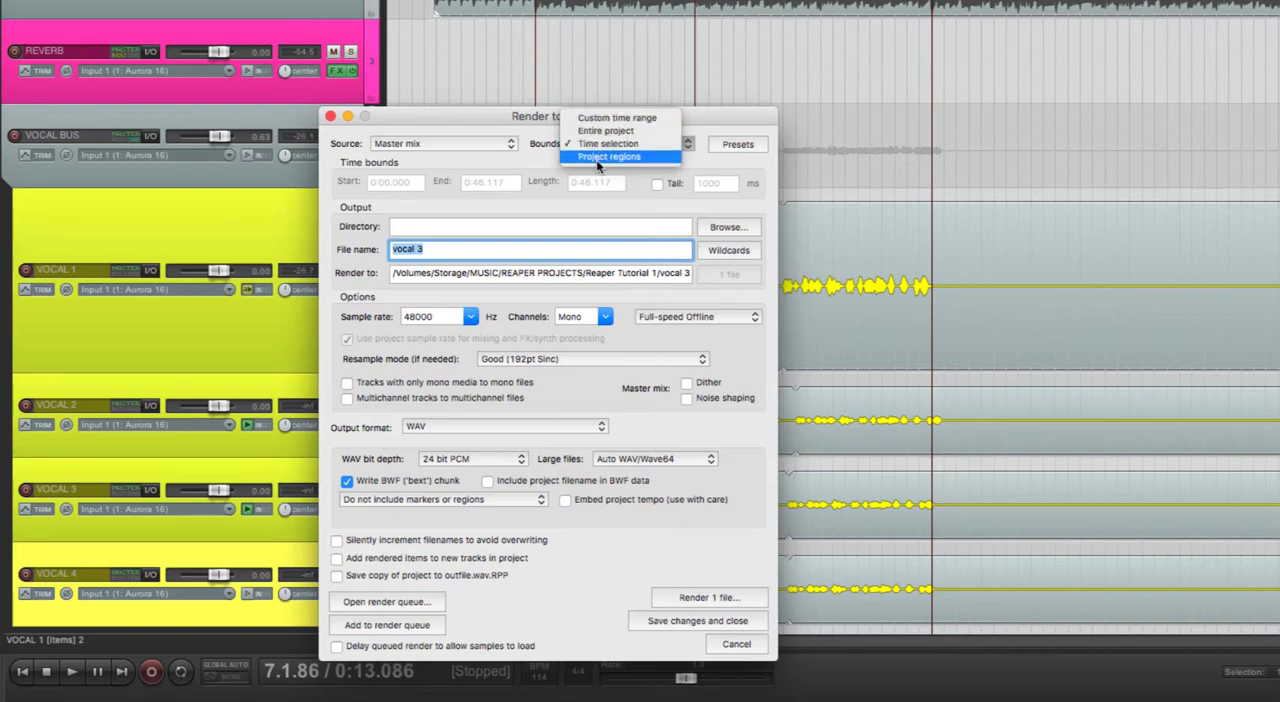
pyautogui.click(492, 120)
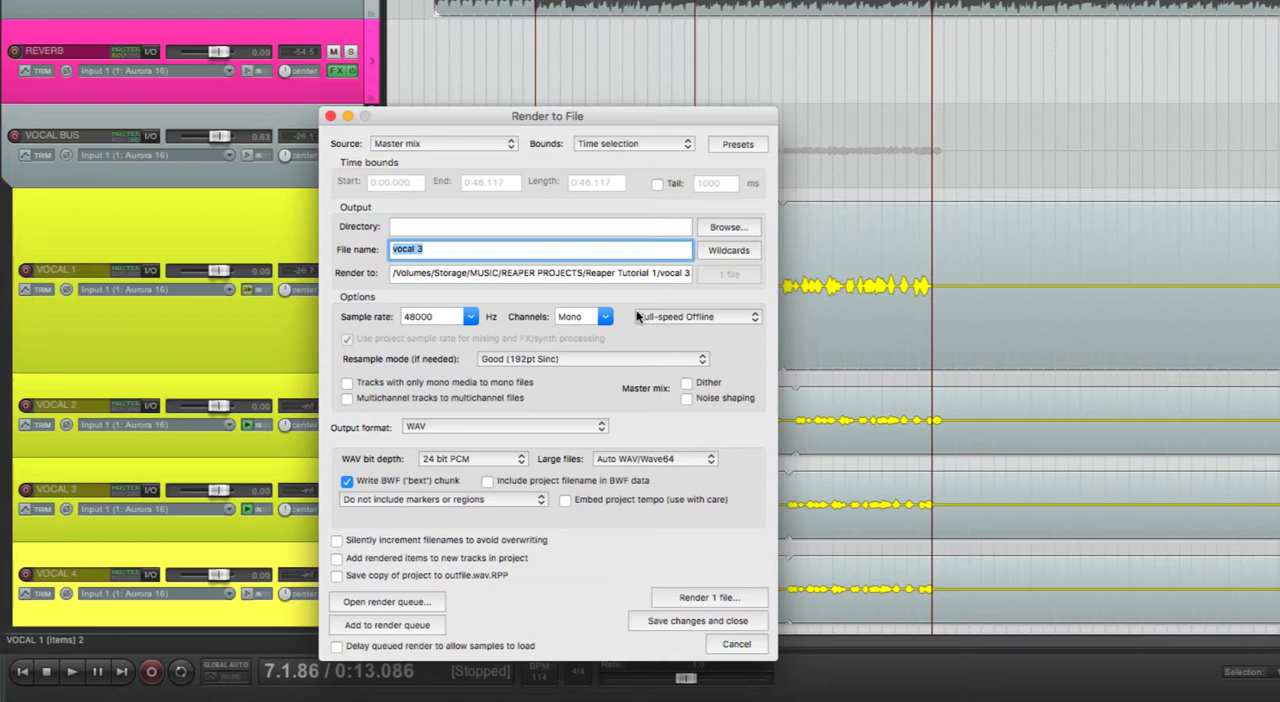
pyautogui.click(453, 145)
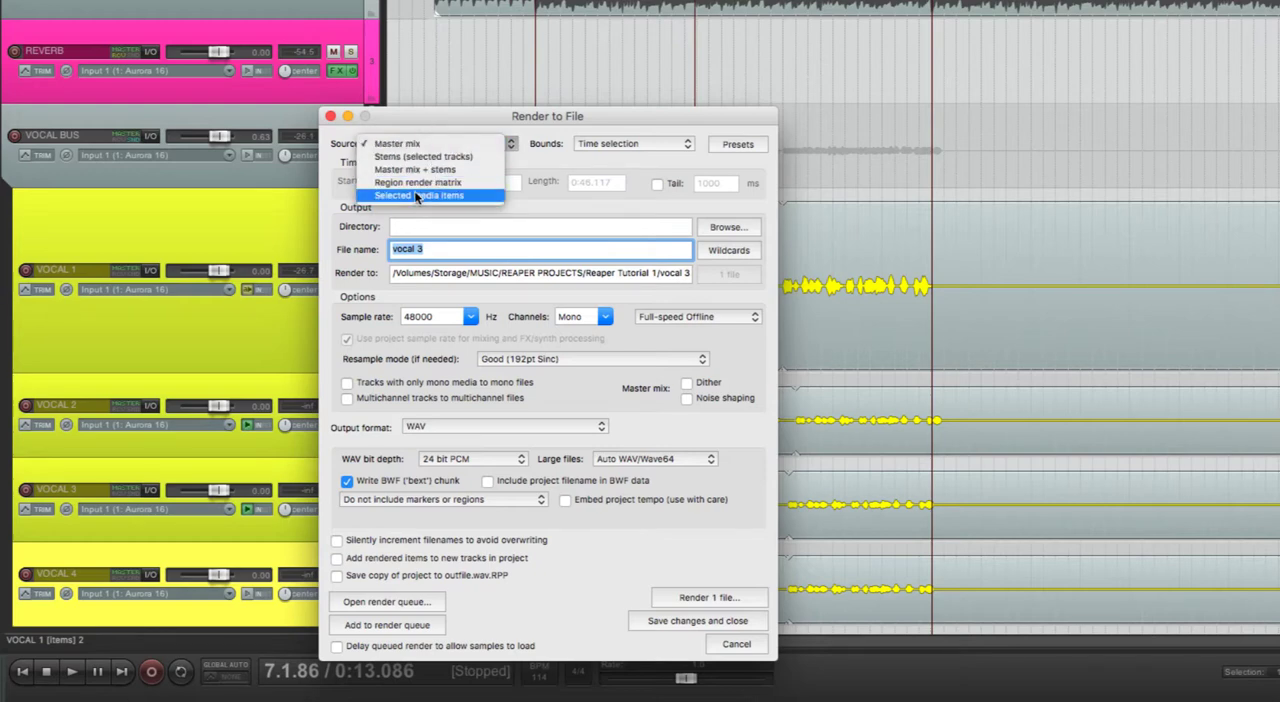
pyautogui.click(452, 133)
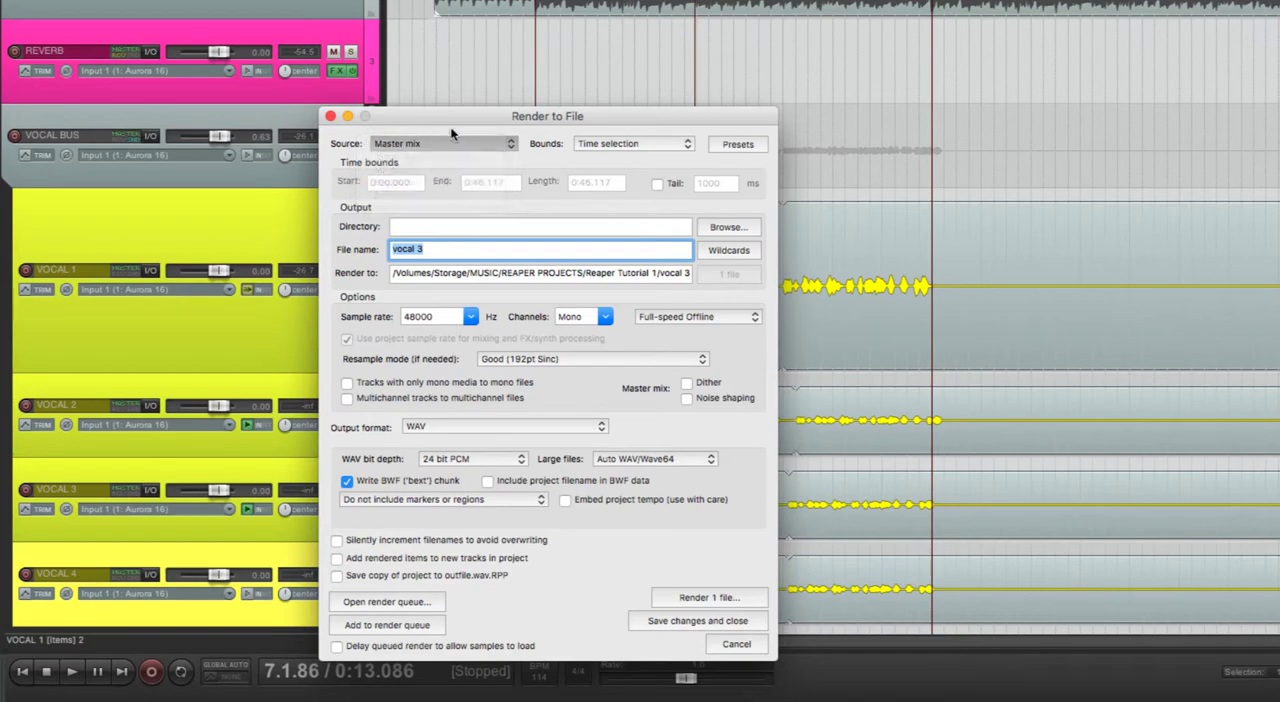
pyautogui.click(330, 116)
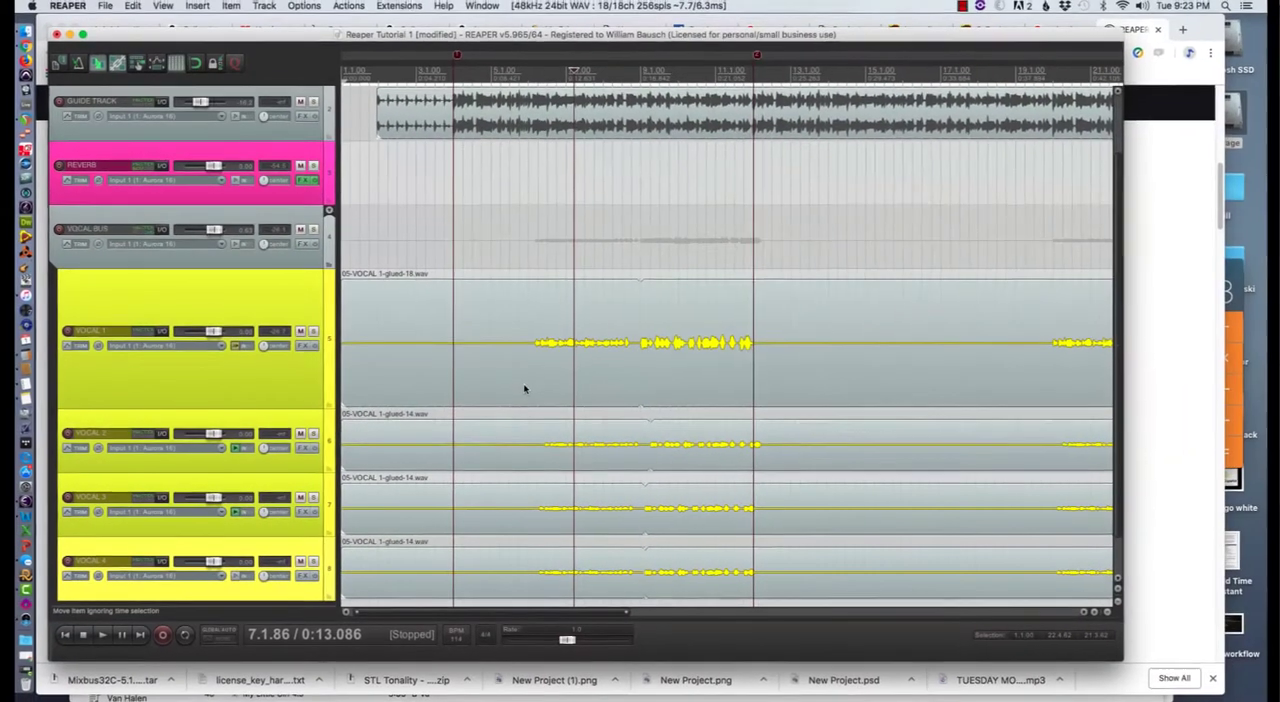
# - Select the VOCAL 1, VOCAL 2, VOCAL 3 and VOCAL 4 tracks together with their items
pyautogui.scroll(-5, 524, 388)
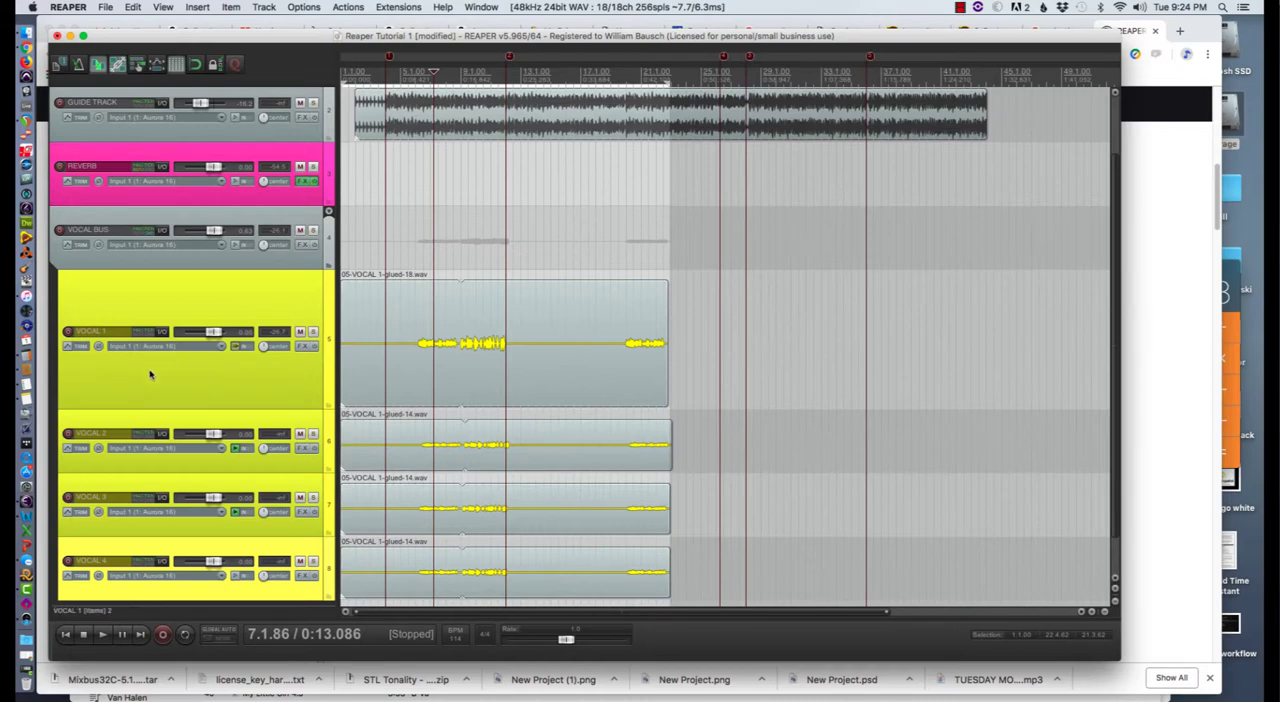
pyautogui.click(150, 376)
pyautogui.scroll(-1, 183, 397)
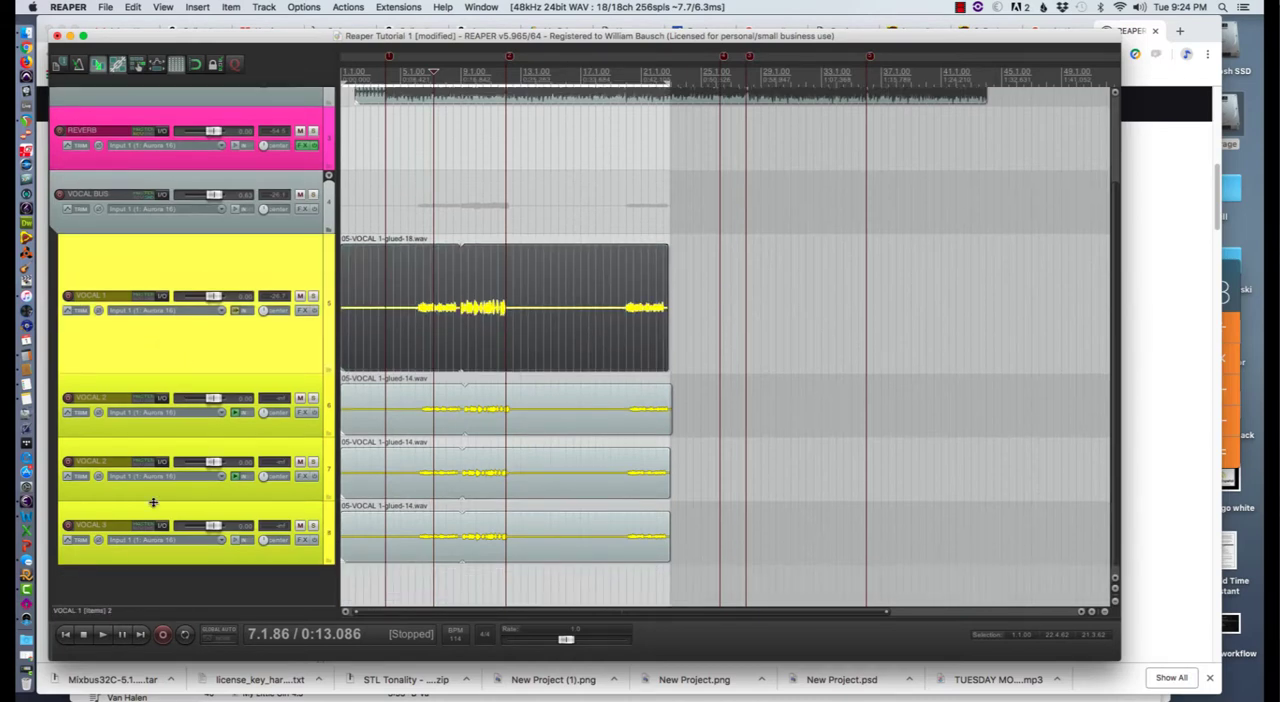
pyautogui.keyDown('shift'); pyautogui.click(172, 558); pyautogui.keyUp('shift')
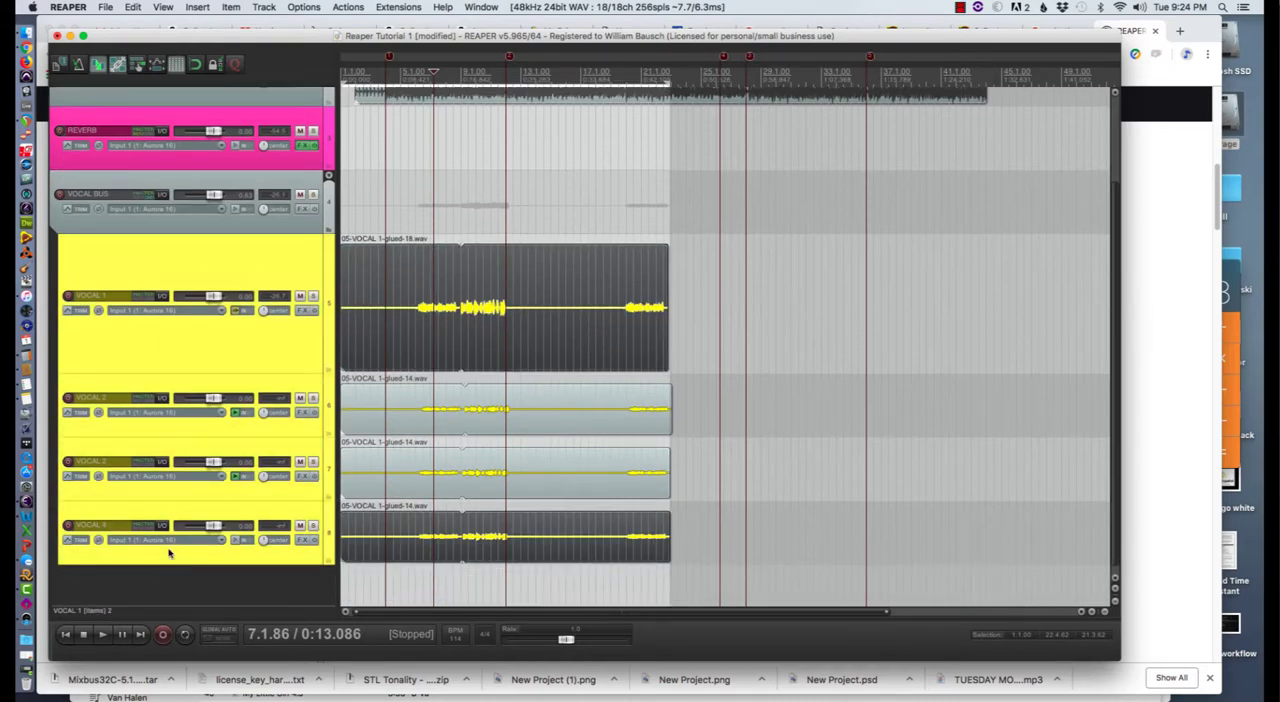
pyautogui.keyDown('super'); pyautogui.click(150, 490); pyautogui.keyUp('super')
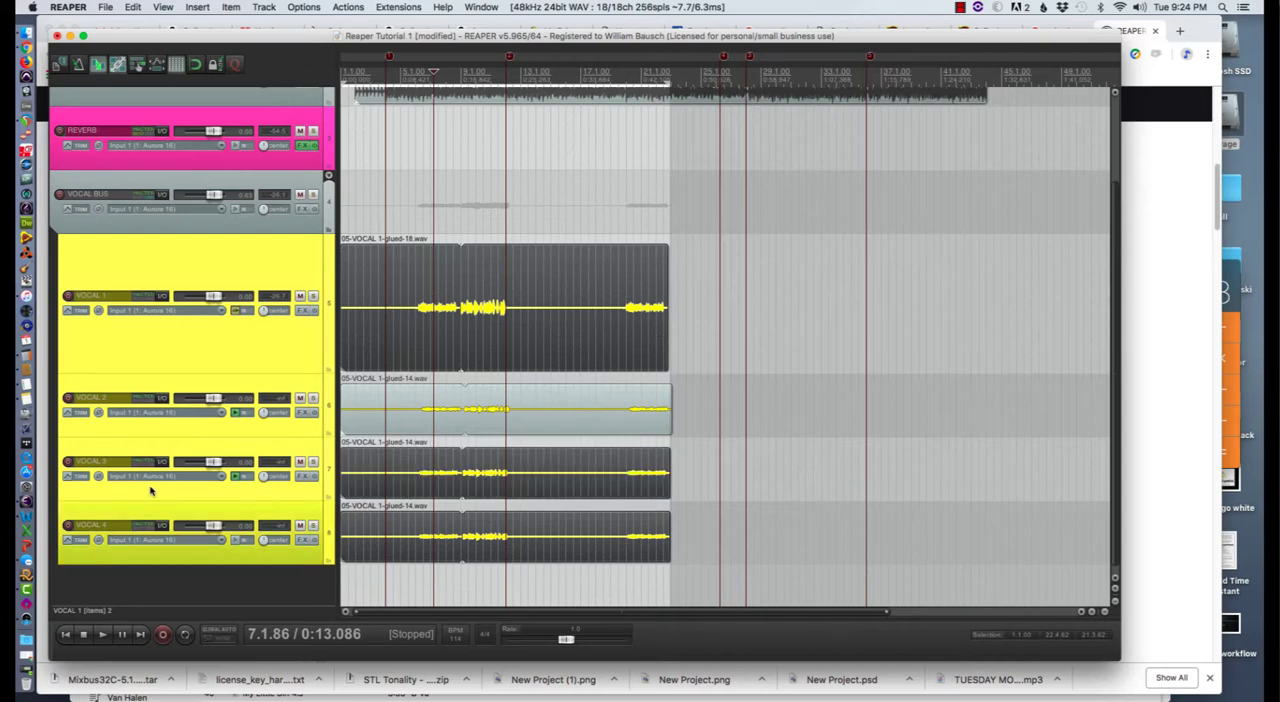
pyautogui.keyDown('super'); pyautogui.click(117, 430); pyautogui.keyUp('super')
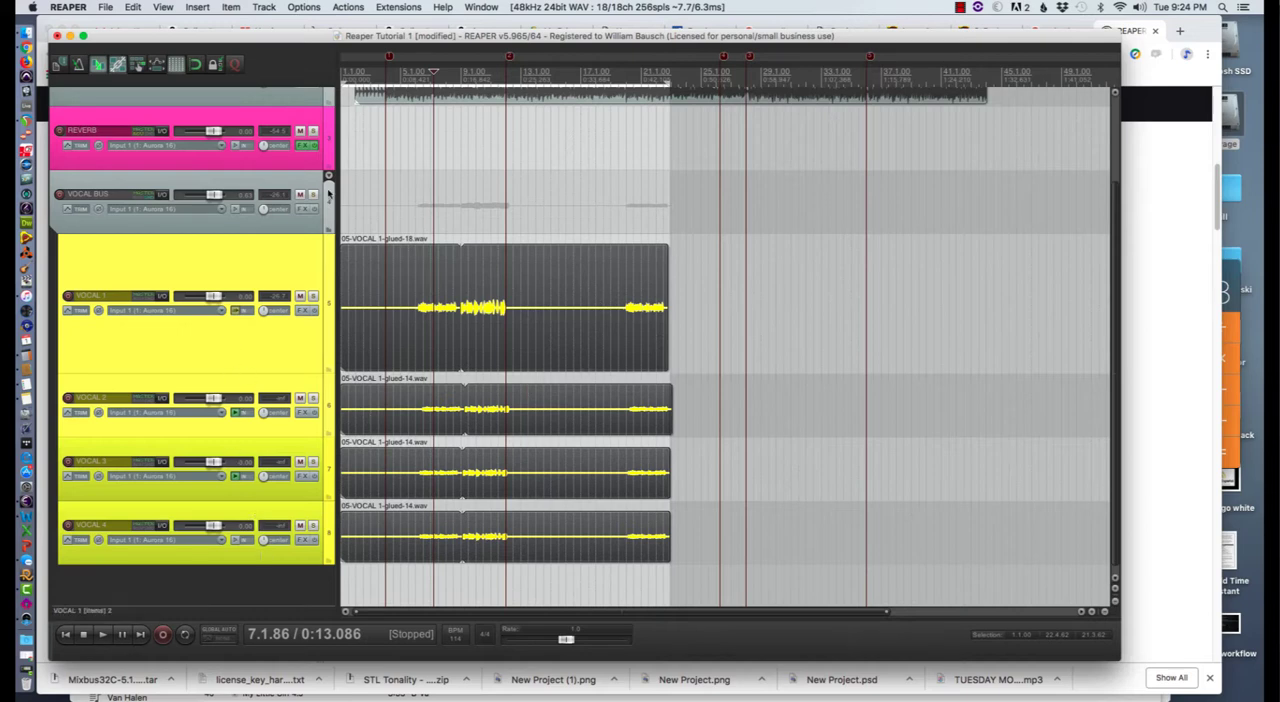
# - Set up a render with Selected media items as the source and the $track wildcard as the file name
pyautogui.click(105, 7)
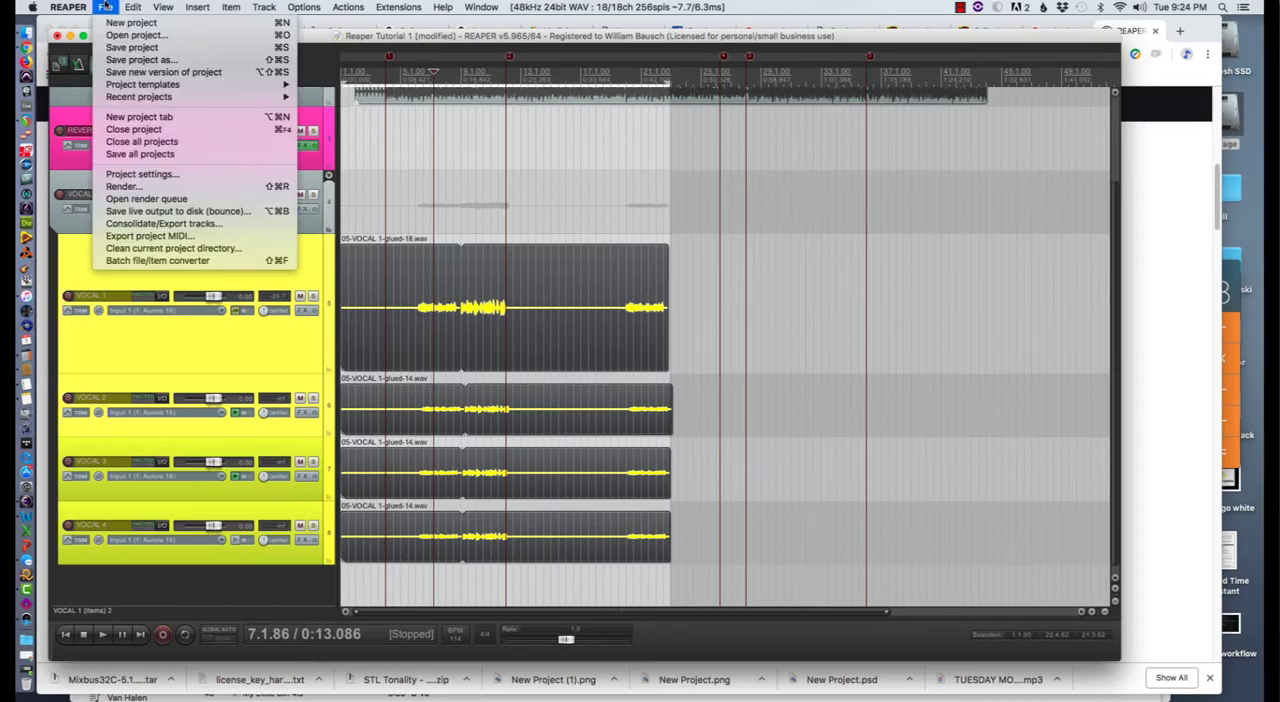
pyautogui.click(123, 187)
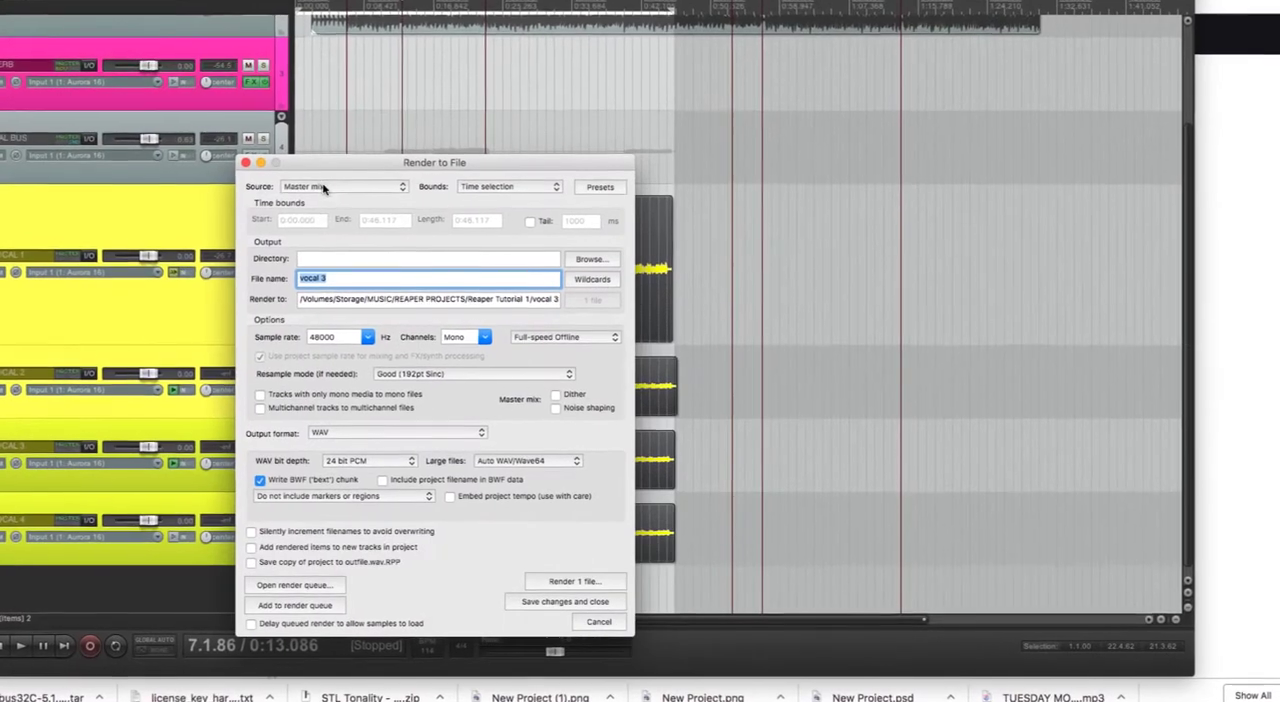
pyautogui.click(380, 236)
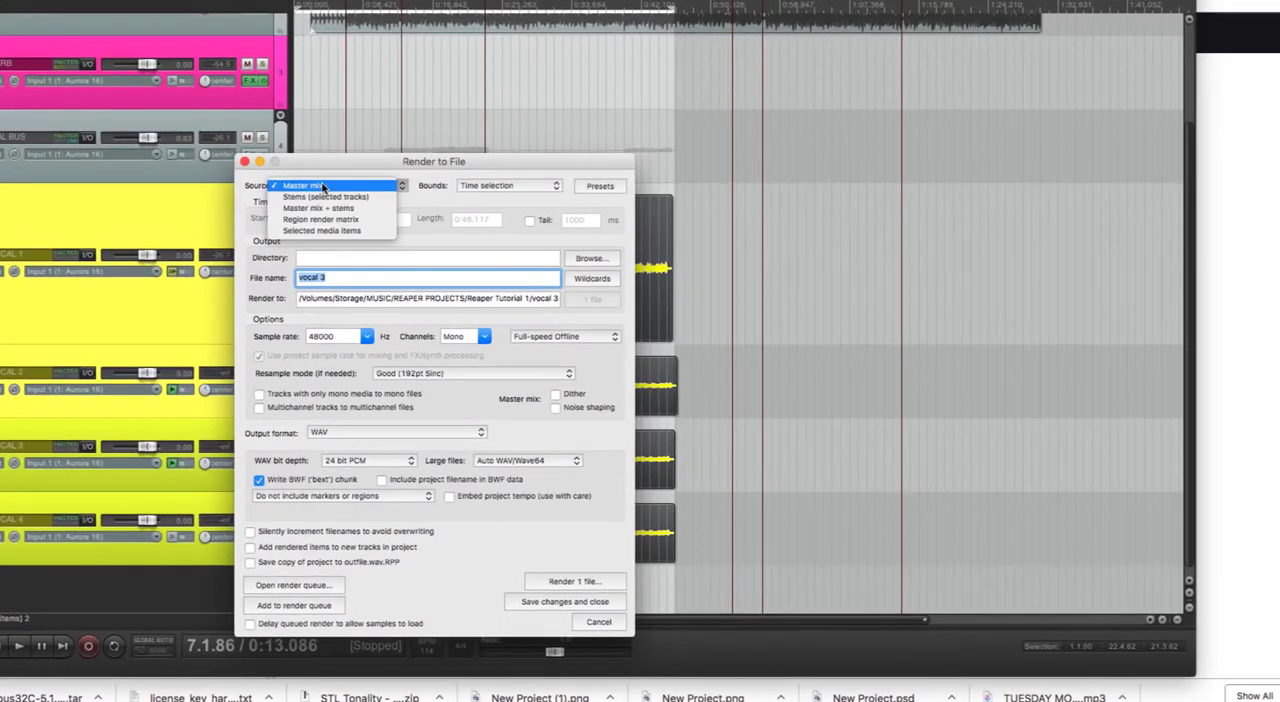
pyautogui.click(315, 231)
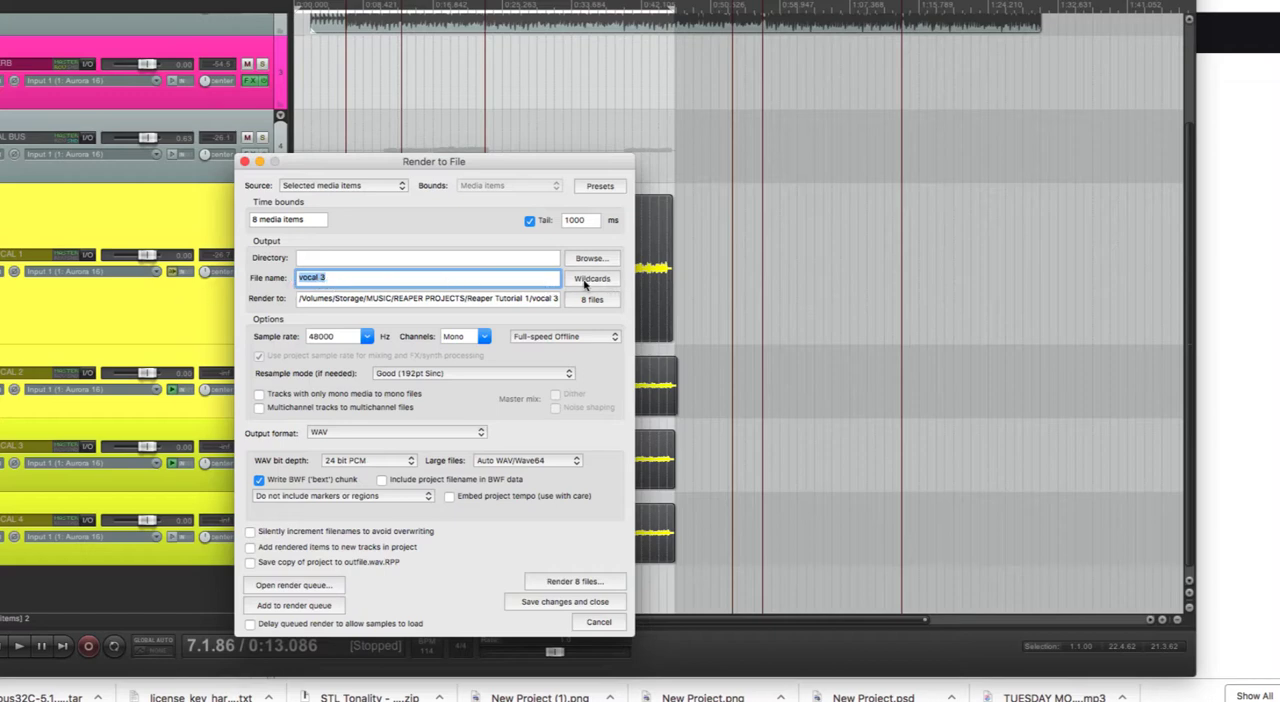
pyautogui.click(591, 279)
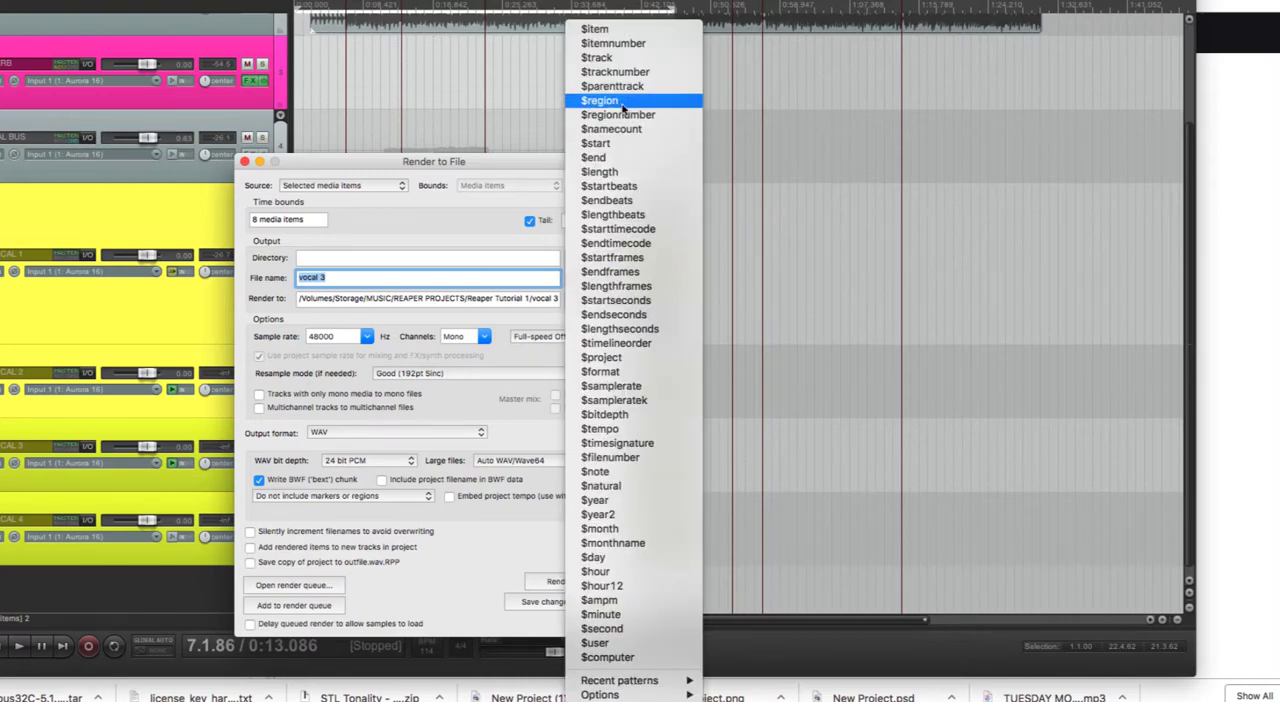
pyautogui.click(596, 58)
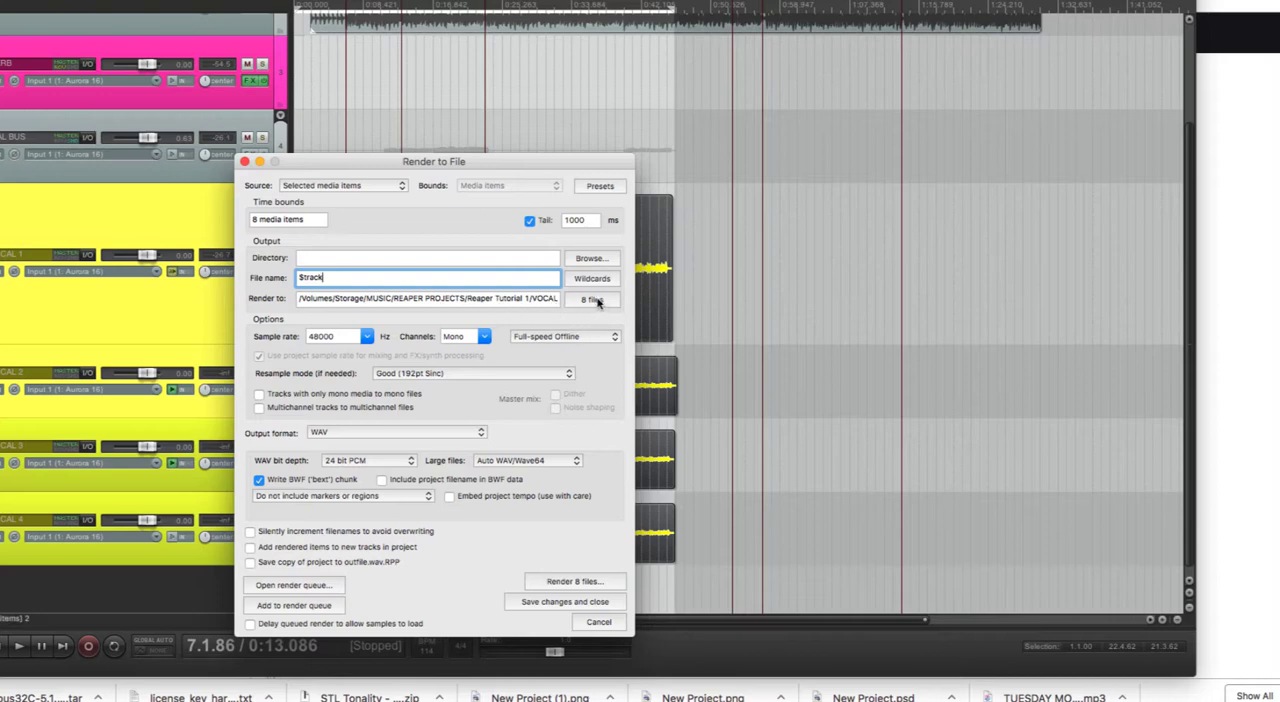
# - Keep the render channels set to Mono and render the selected vocal items to files
pyautogui.moveTo(527, 167); pyautogui.dragTo(770, 144)
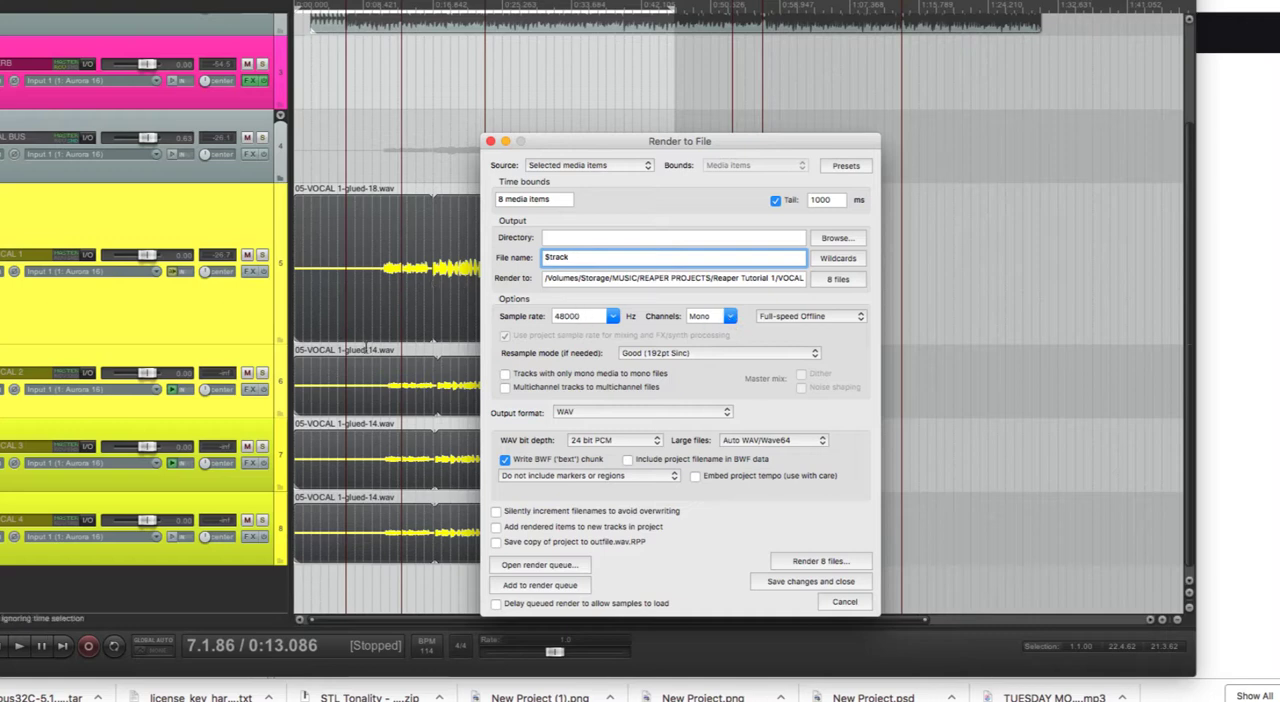
pyautogui.click(729, 316)
pyautogui.click(752, 318)
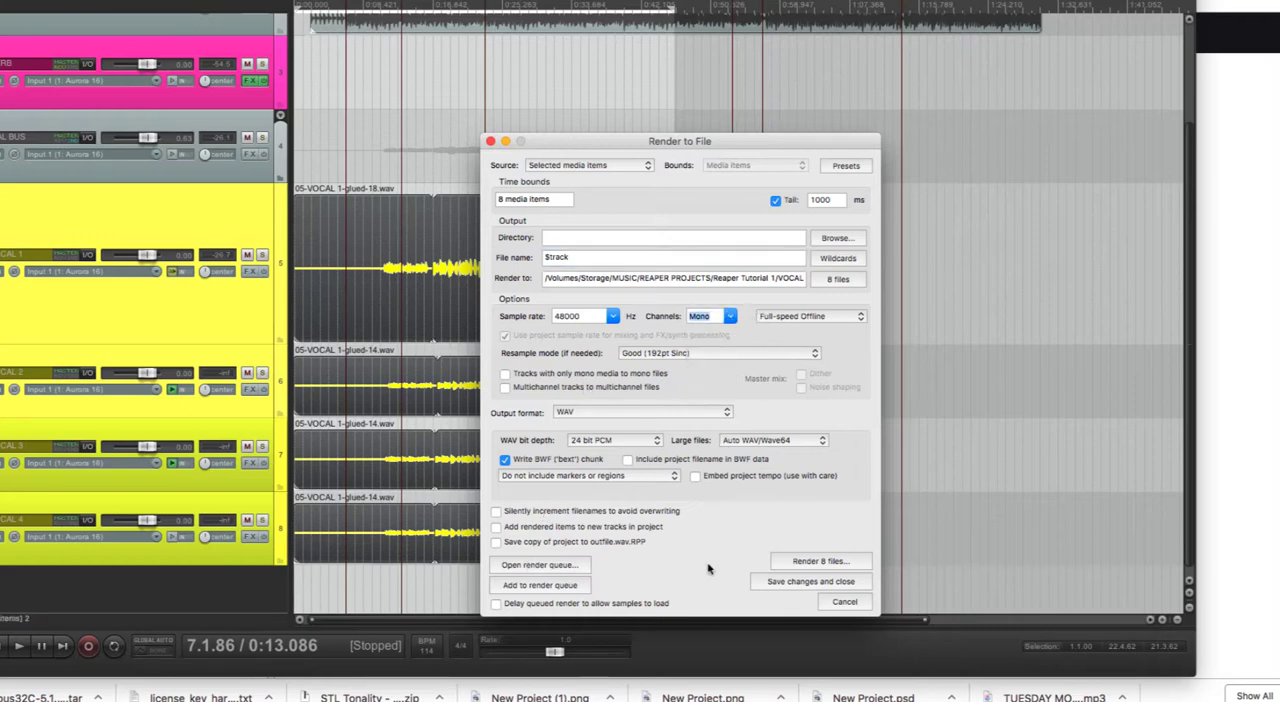
pyautogui.click(800, 562)
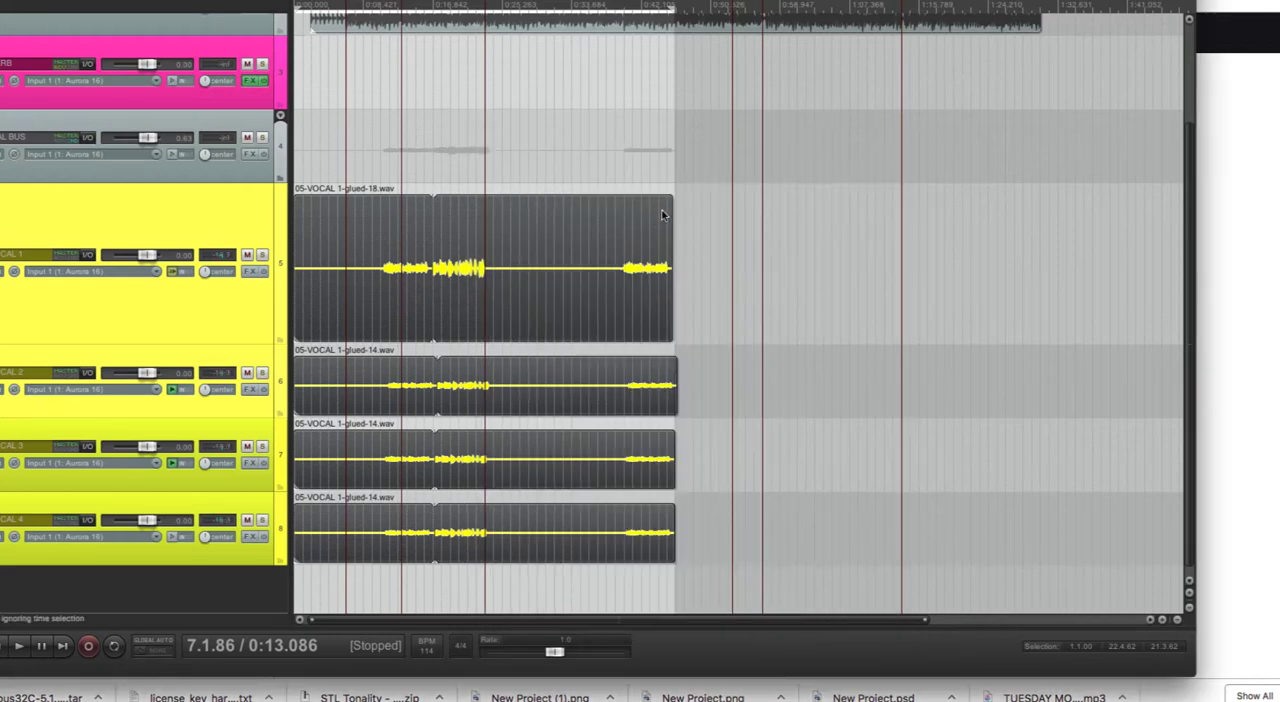
# - Switch to Finder and open the Reaper Tutorial 1 folder inside REAPER PROJECTS in MUSIC
pyautogui.press('super+Tab')
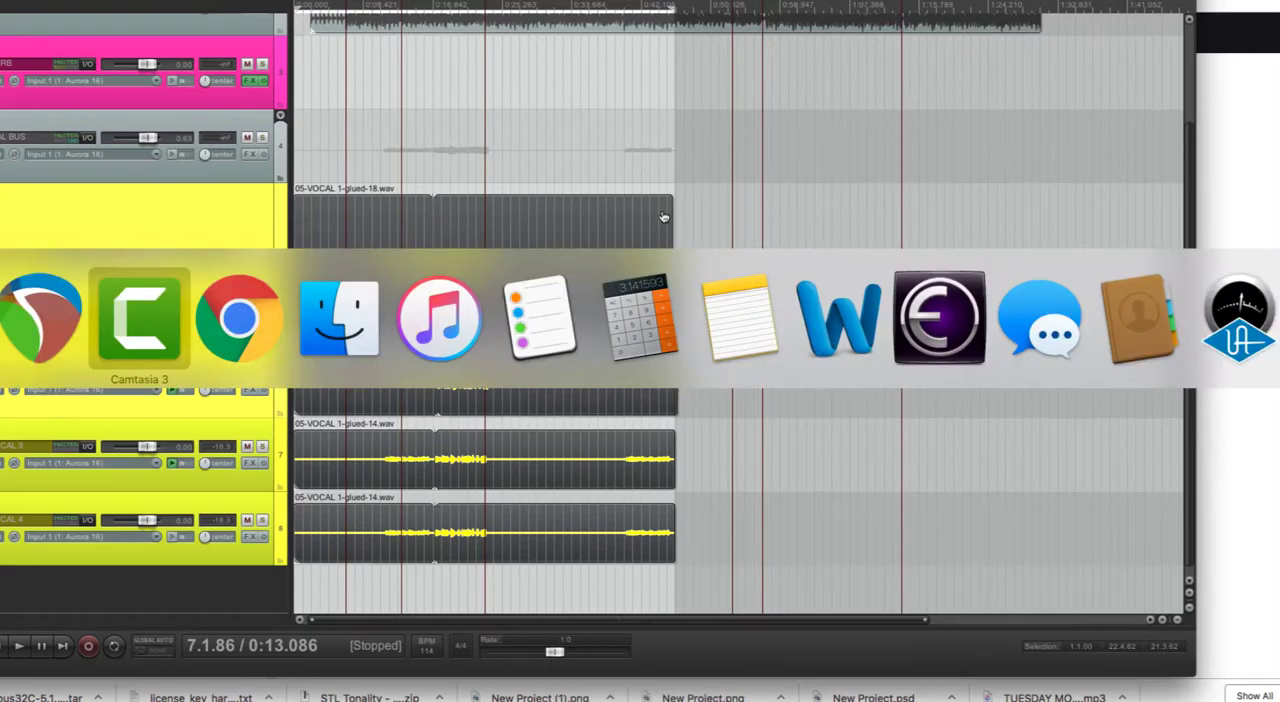
pyautogui.press('super+Tab')
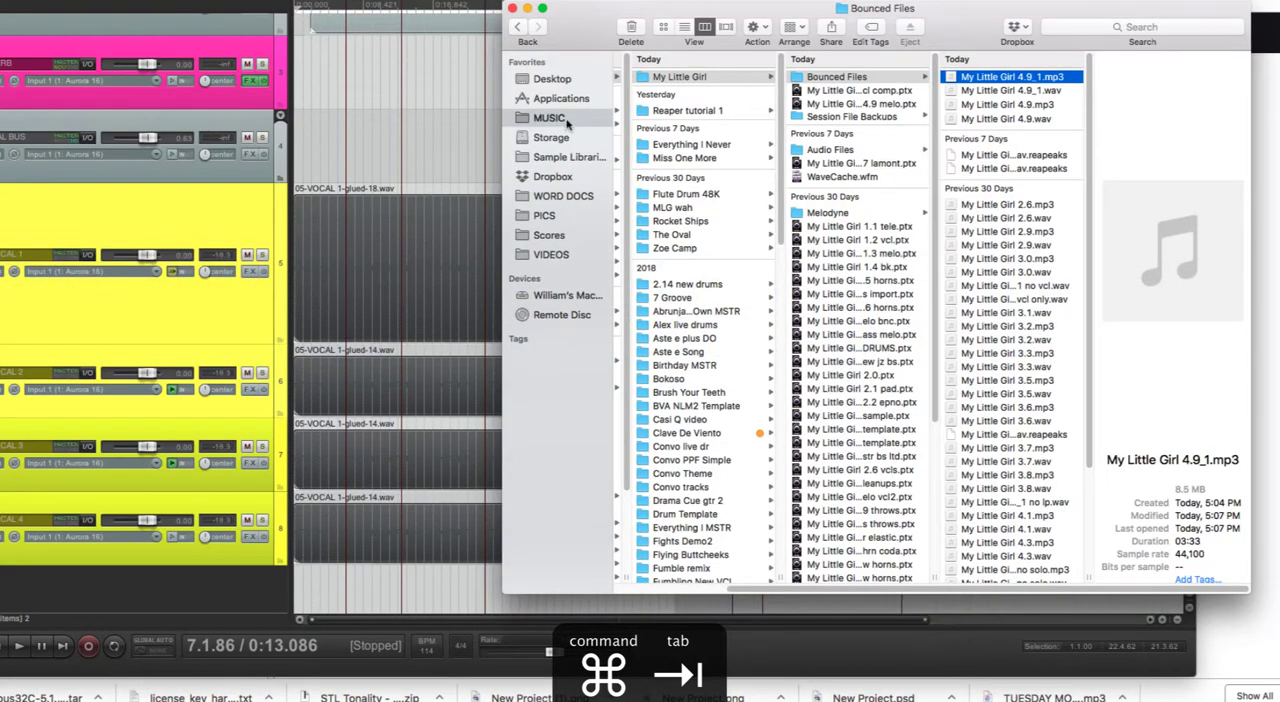
pyautogui.click(552, 118)
pyautogui.click(678, 126)
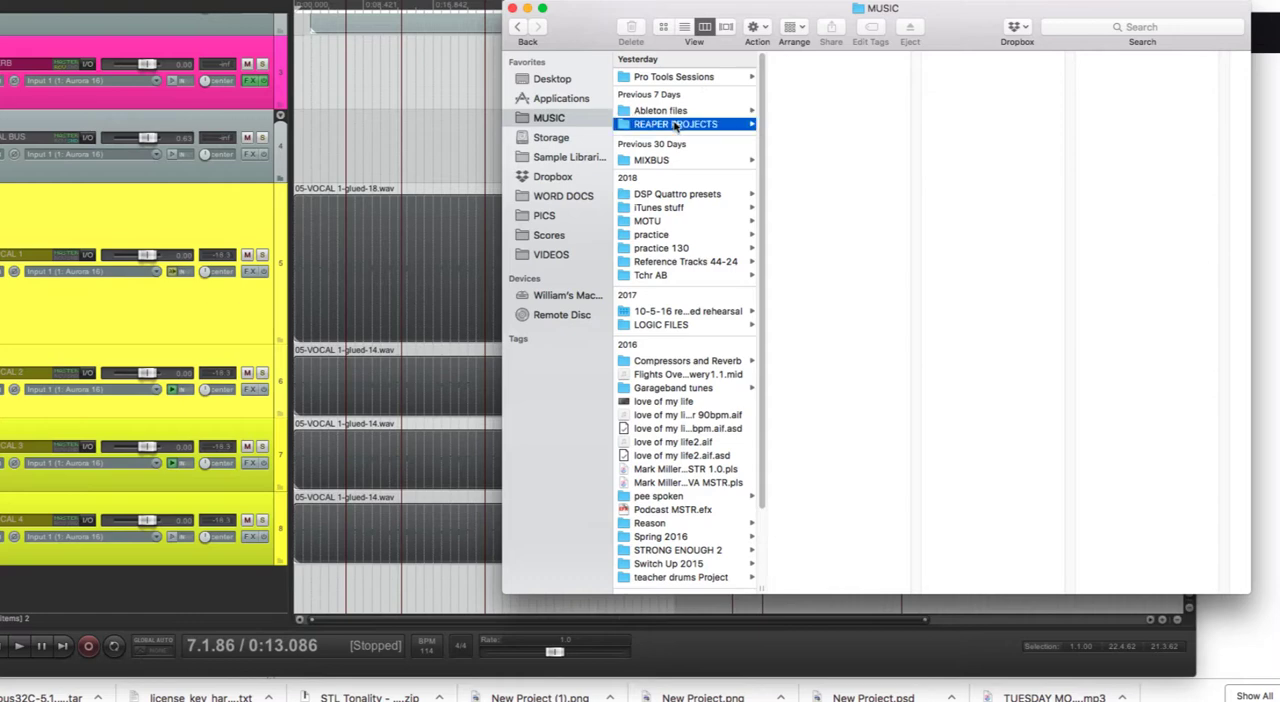
pyautogui.click(811, 84)
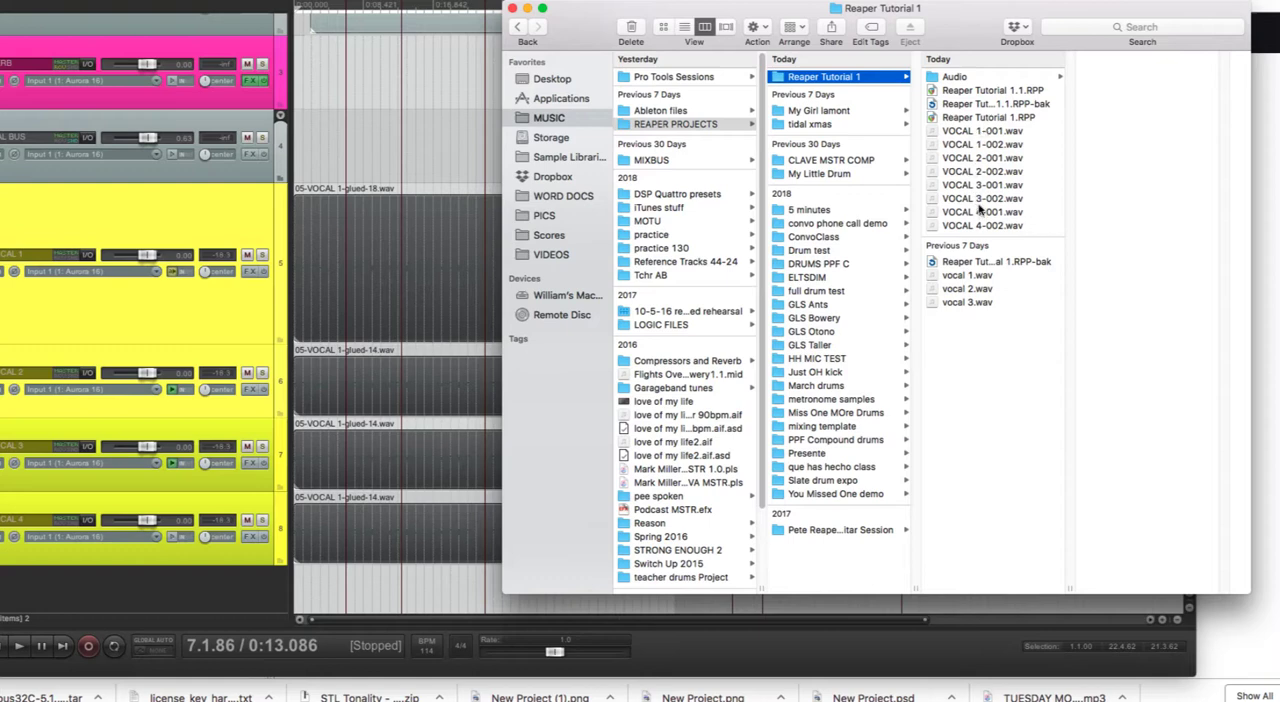
# - Examine the file details of the rendered VOCAL 1 and VOCAL 2 WAV files, and return to REAPER
pyautogui.click(972, 130)
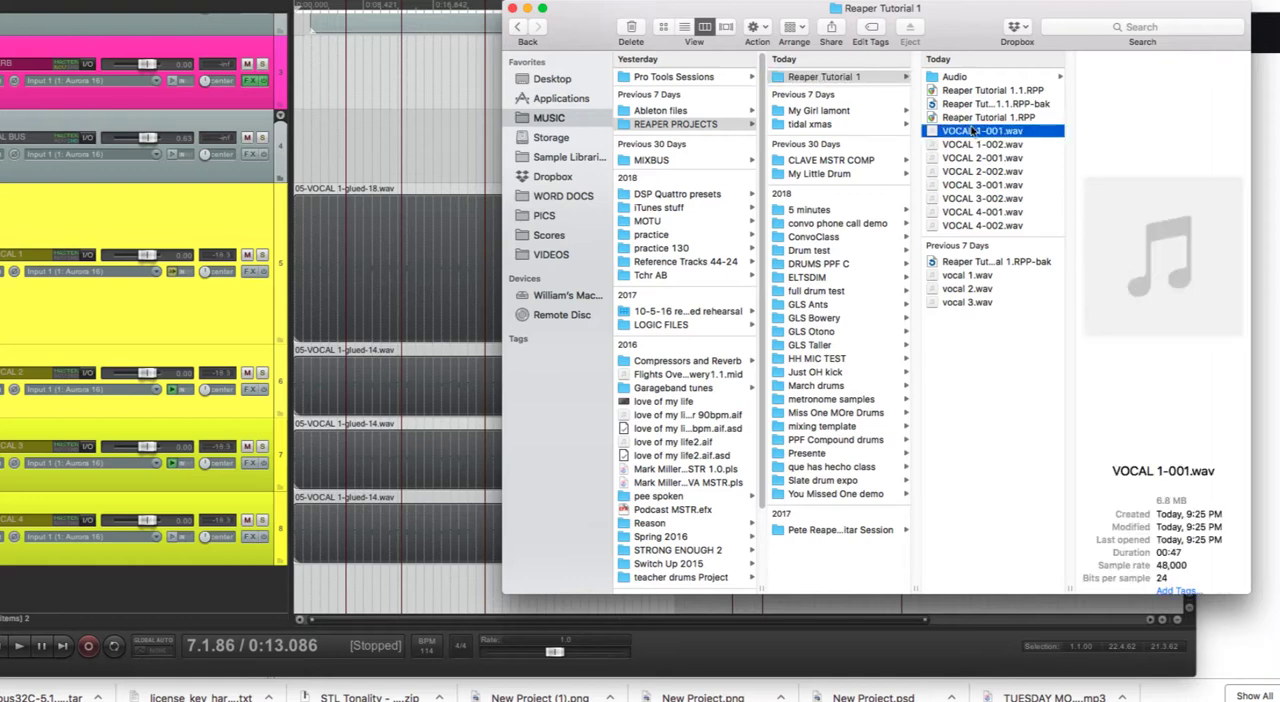
pyautogui.click(964, 145)
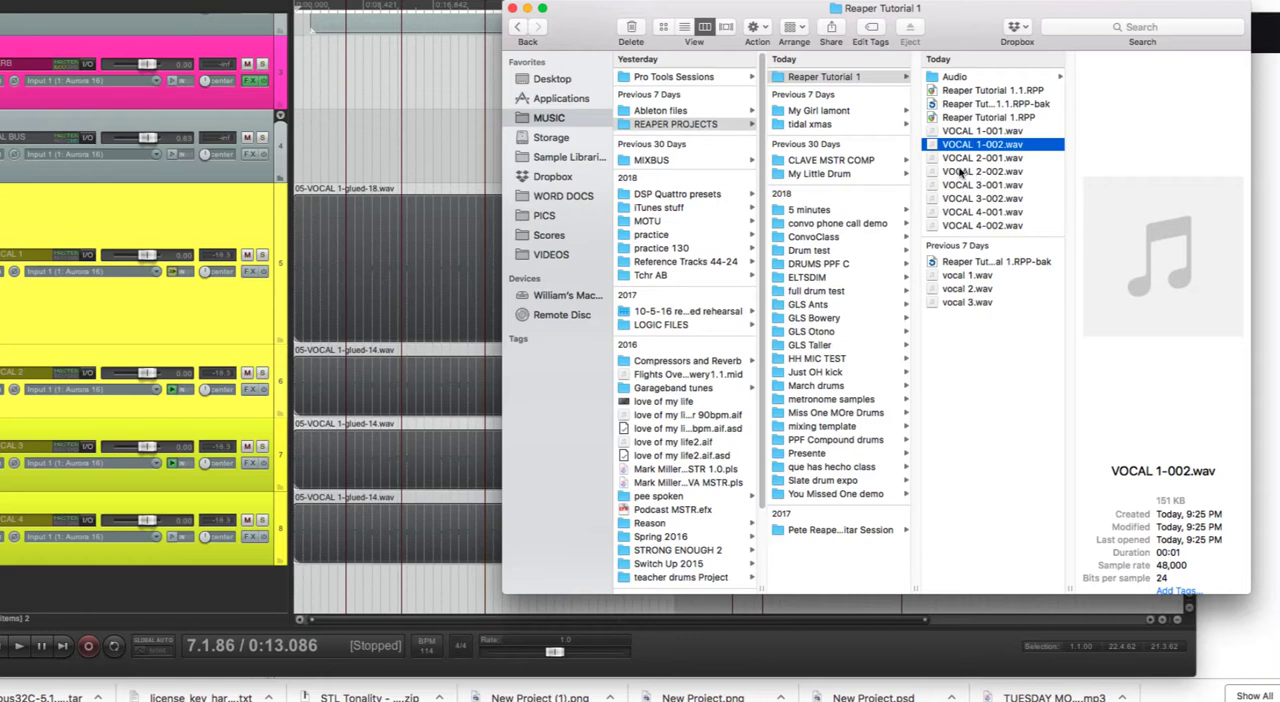
pyautogui.click(966, 158)
pyautogui.click(967, 173)
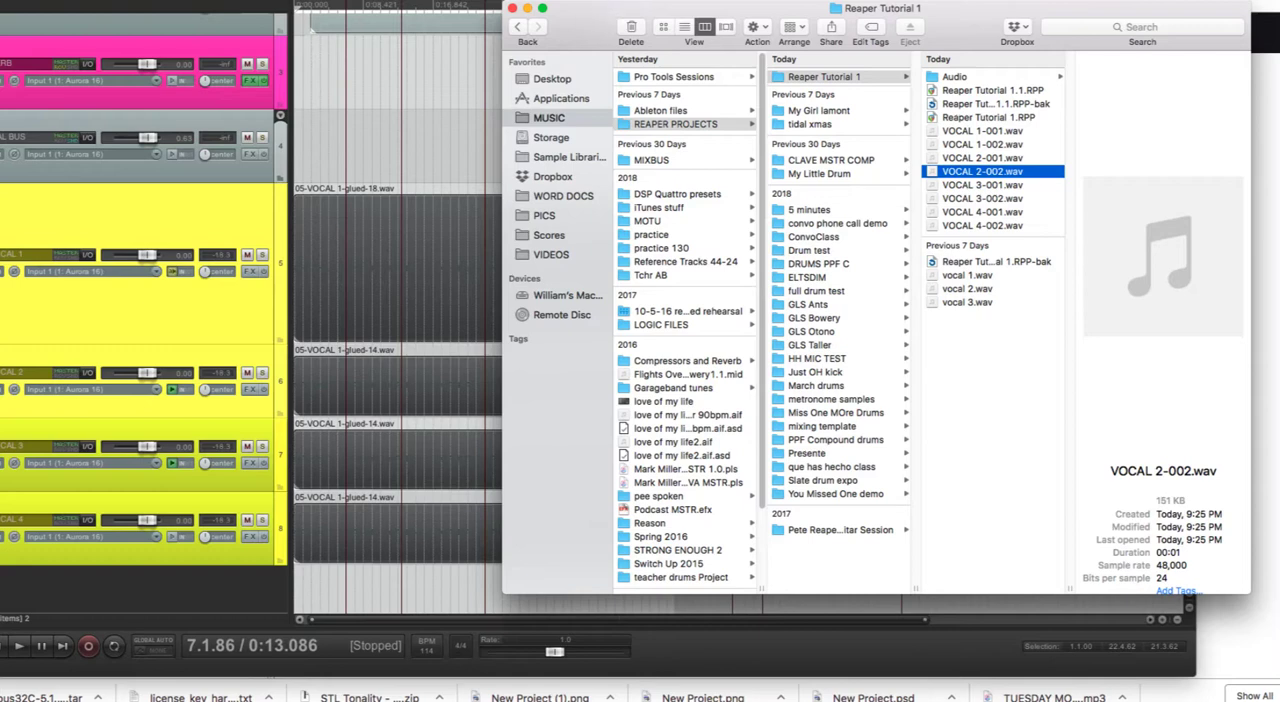
pyautogui.click(421, 152)
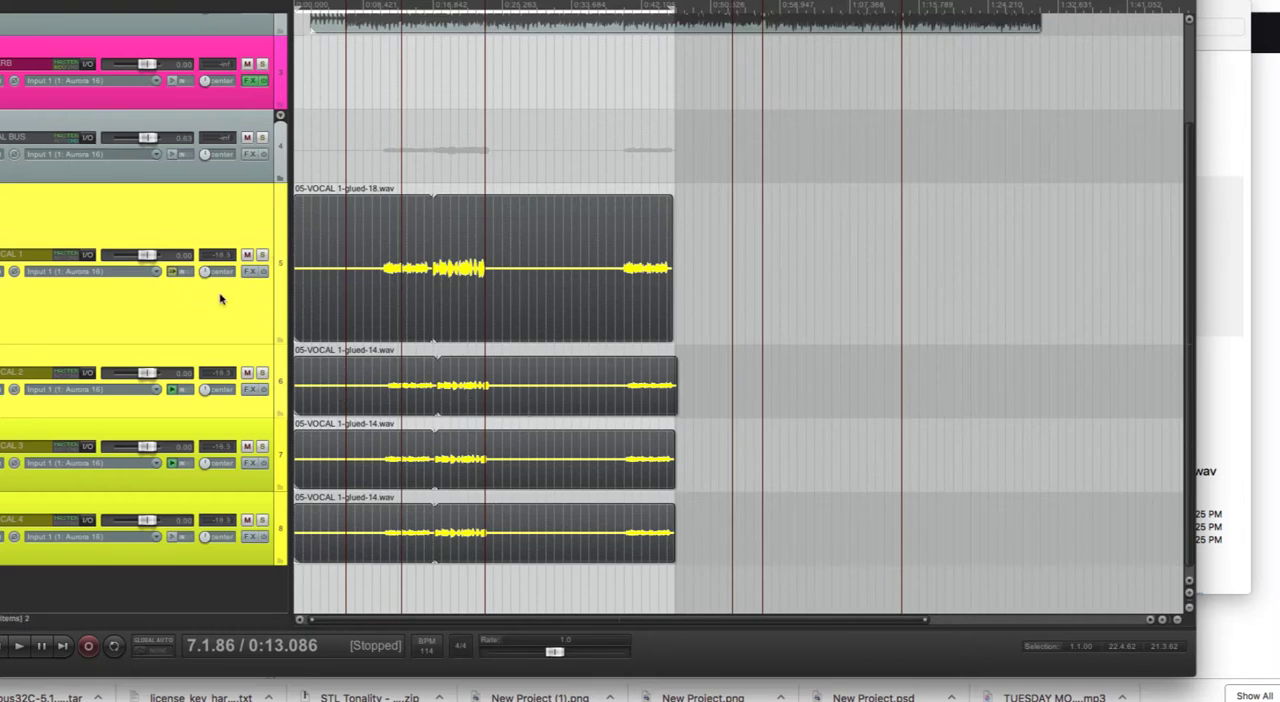
# - Deselect the vocal items and replace the time selection with one from the project start to their end, about 46.9 seconds long
pyautogui.click(686, 298)
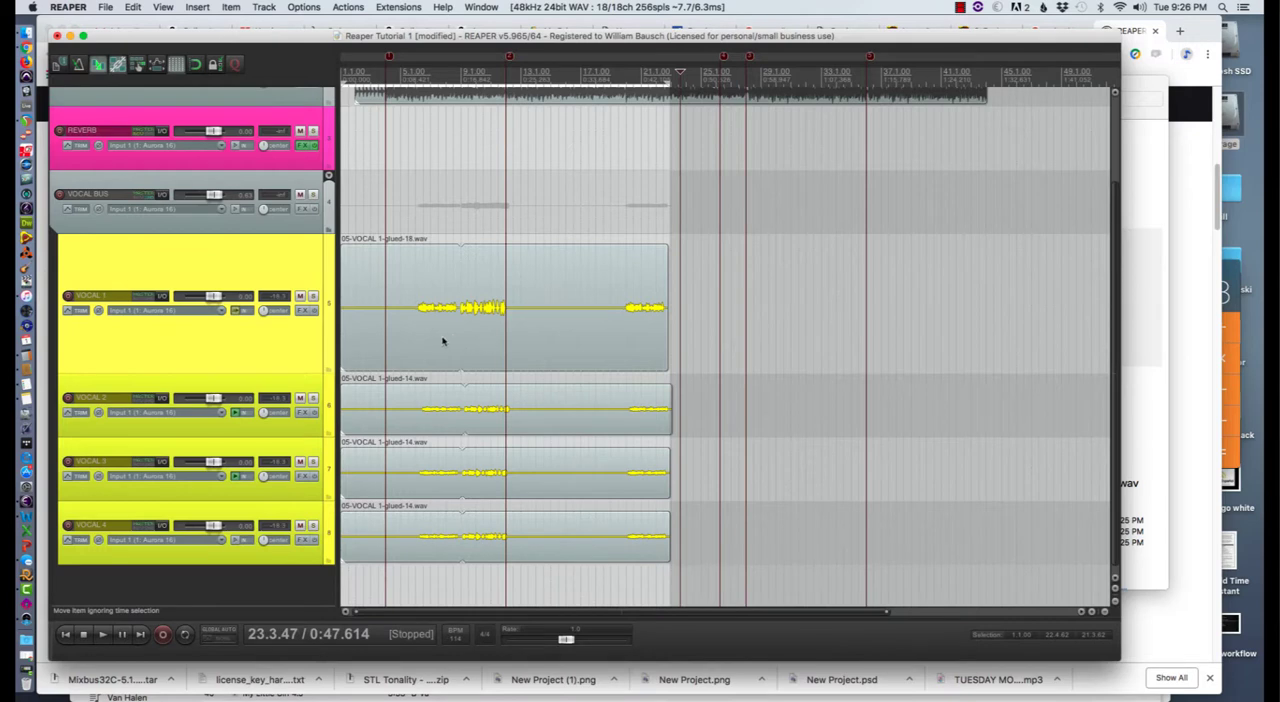
pyautogui.click(704, 339)
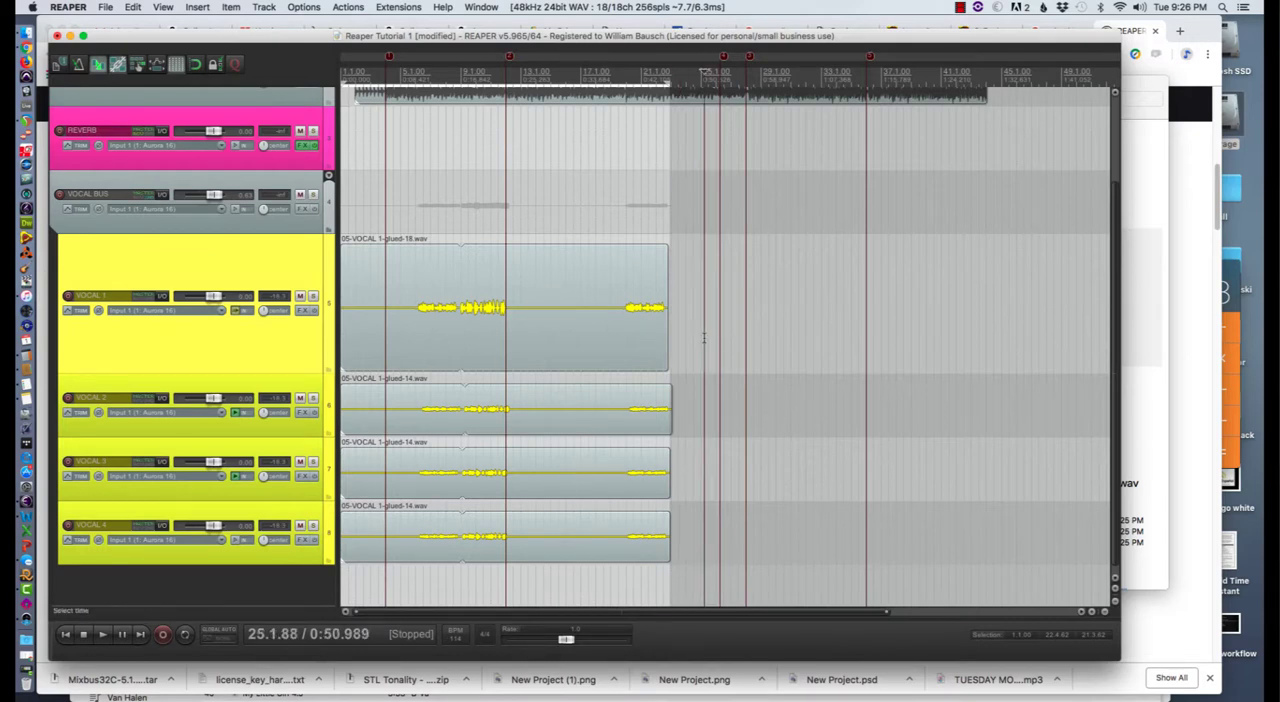
pyautogui.press('Escape')
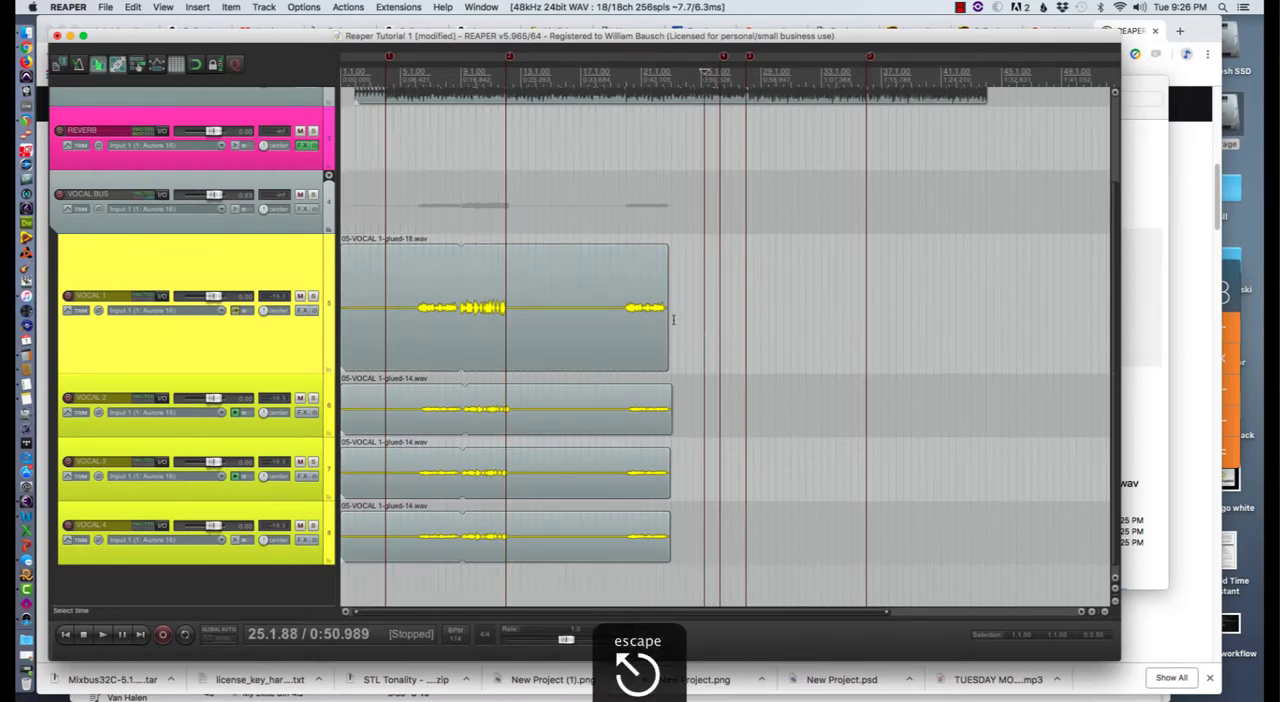
pyautogui.moveTo(671, 317); pyautogui.dragTo(308, 310)
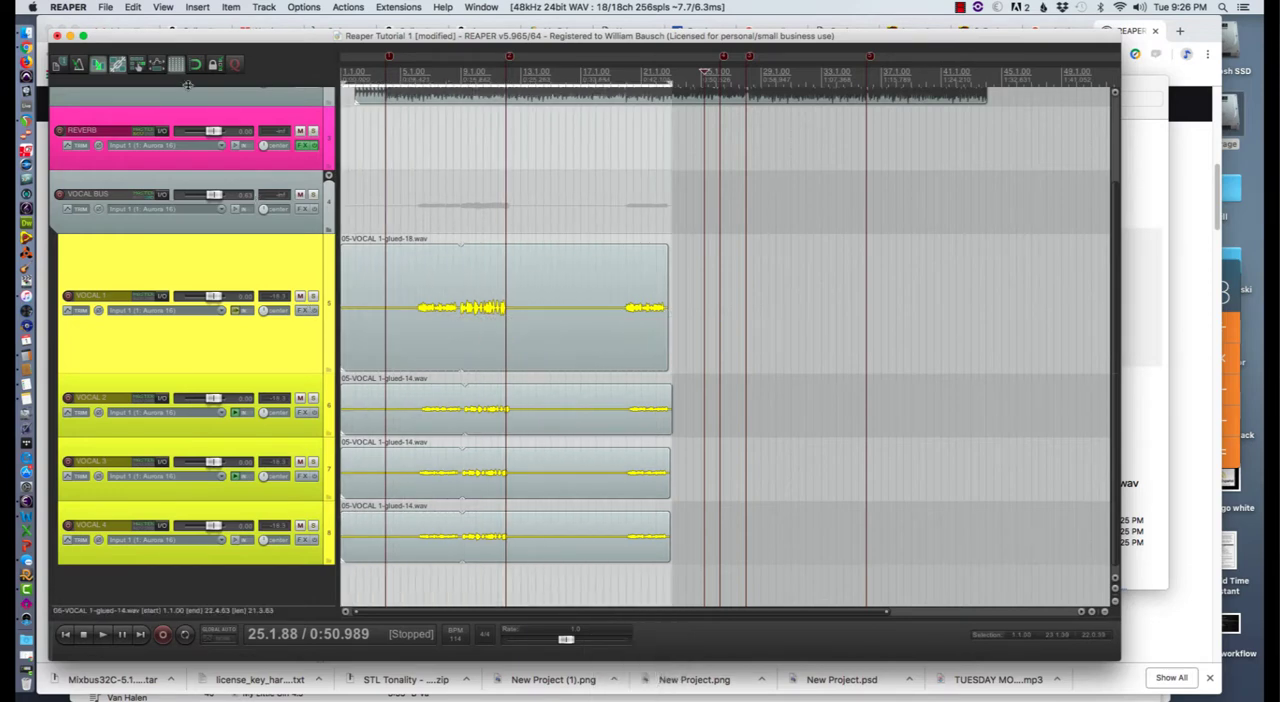
pyautogui.click(104, 7)
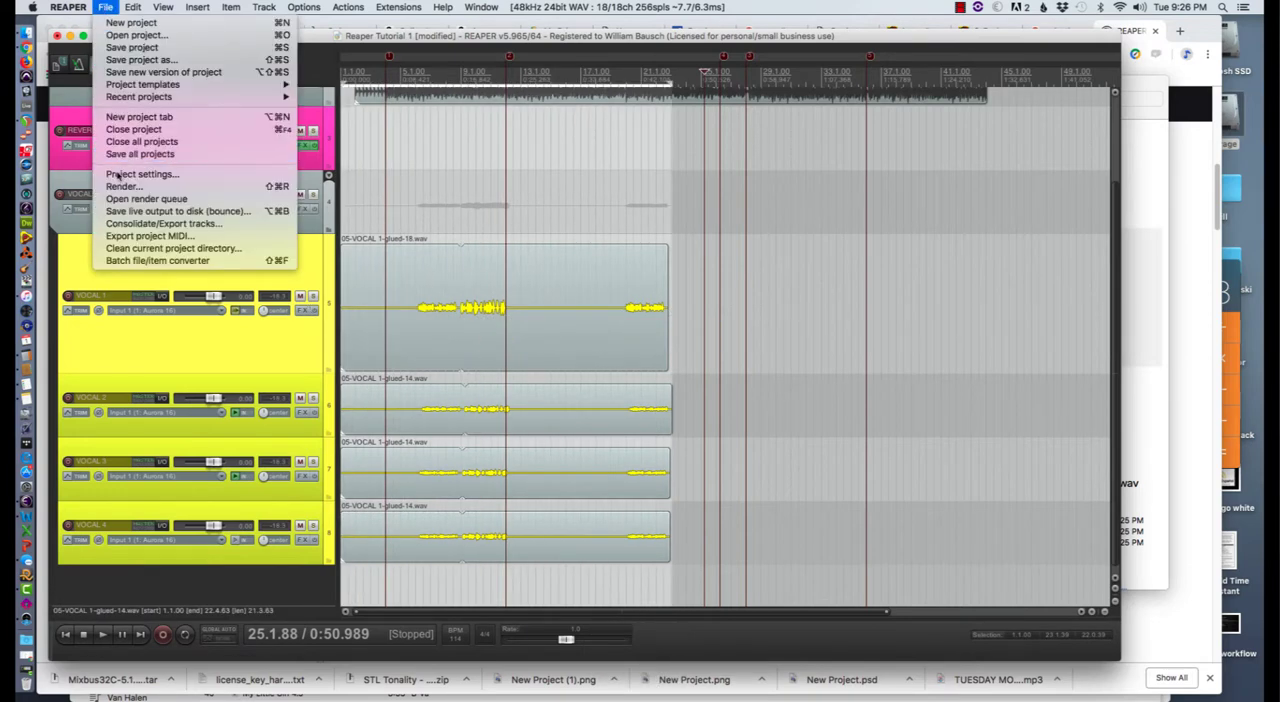
pyautogui.click(119, 187)
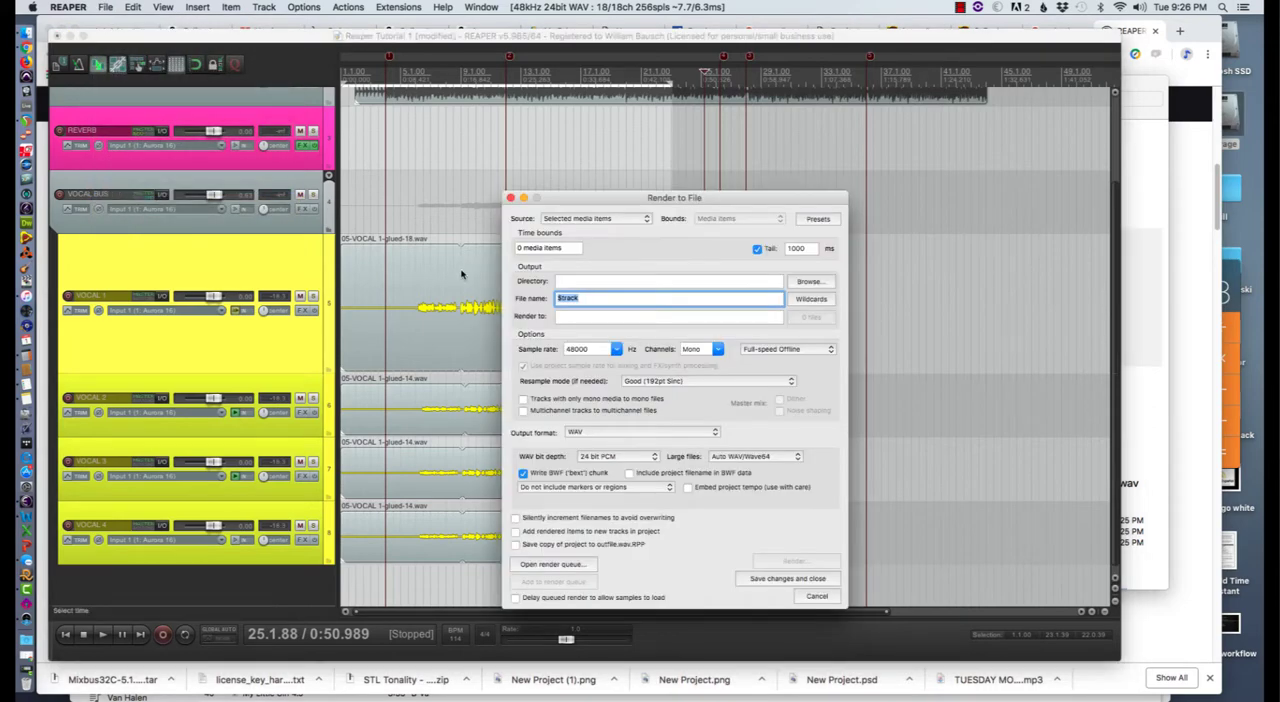
pyautogui.click(614, 219)
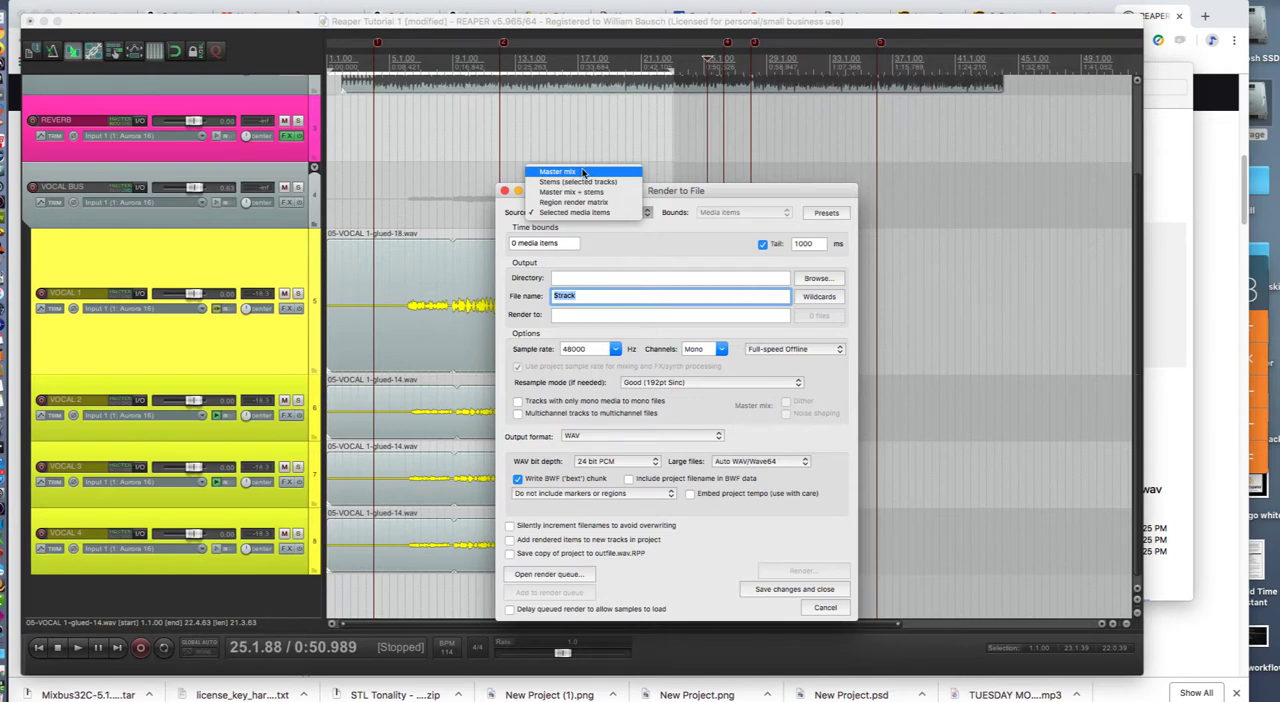
pyautogui.click(583, 173)
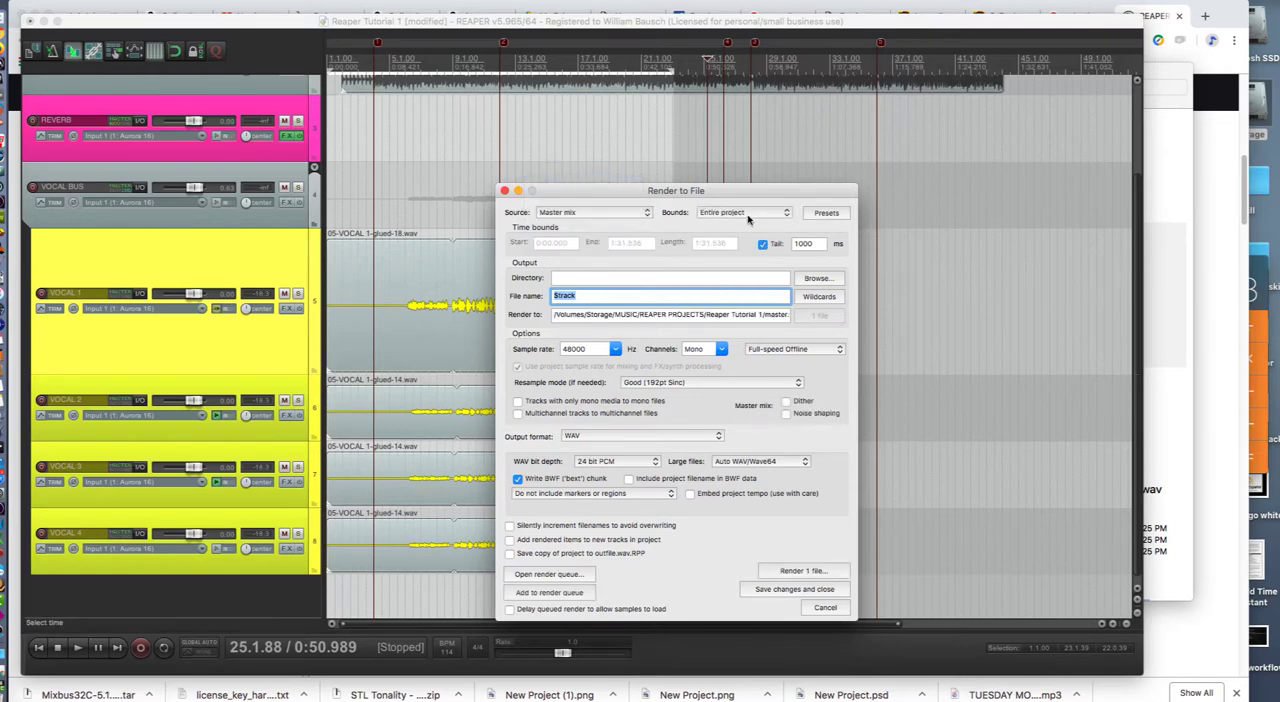
pyautogui.click(748, 212)
pyautogui.click(745, 229)
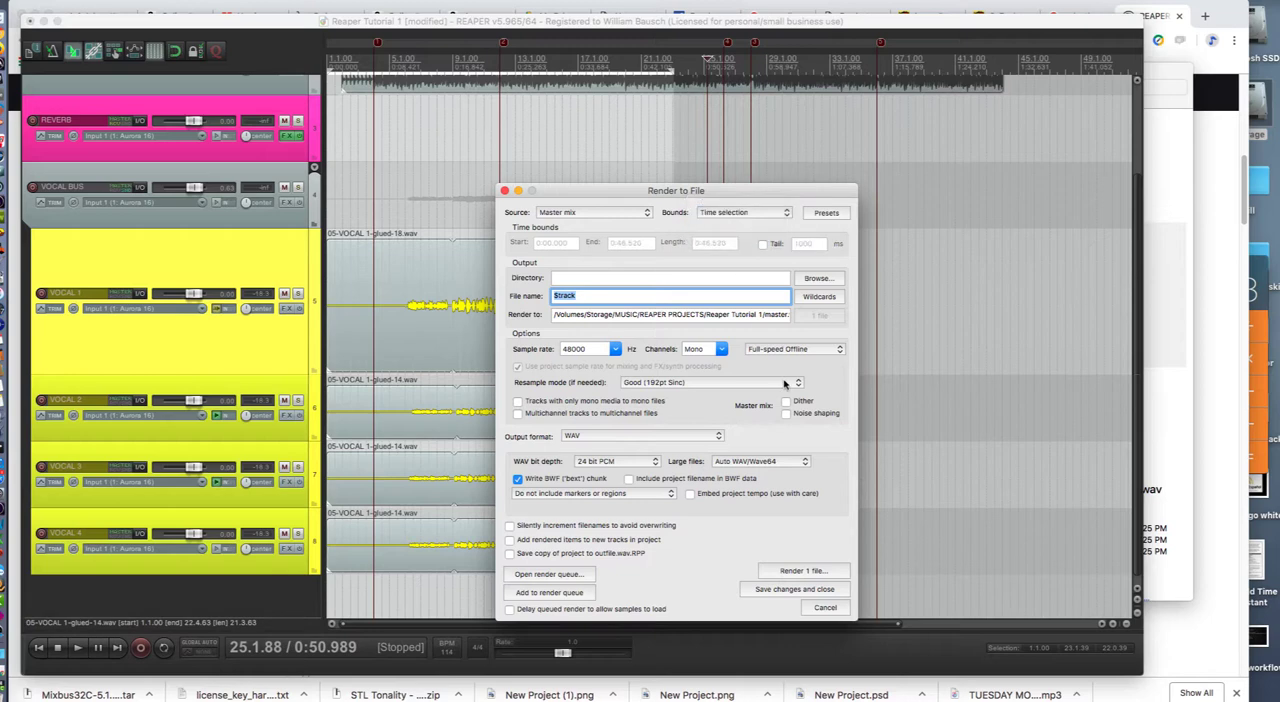
pyautogui.click(826, 607)
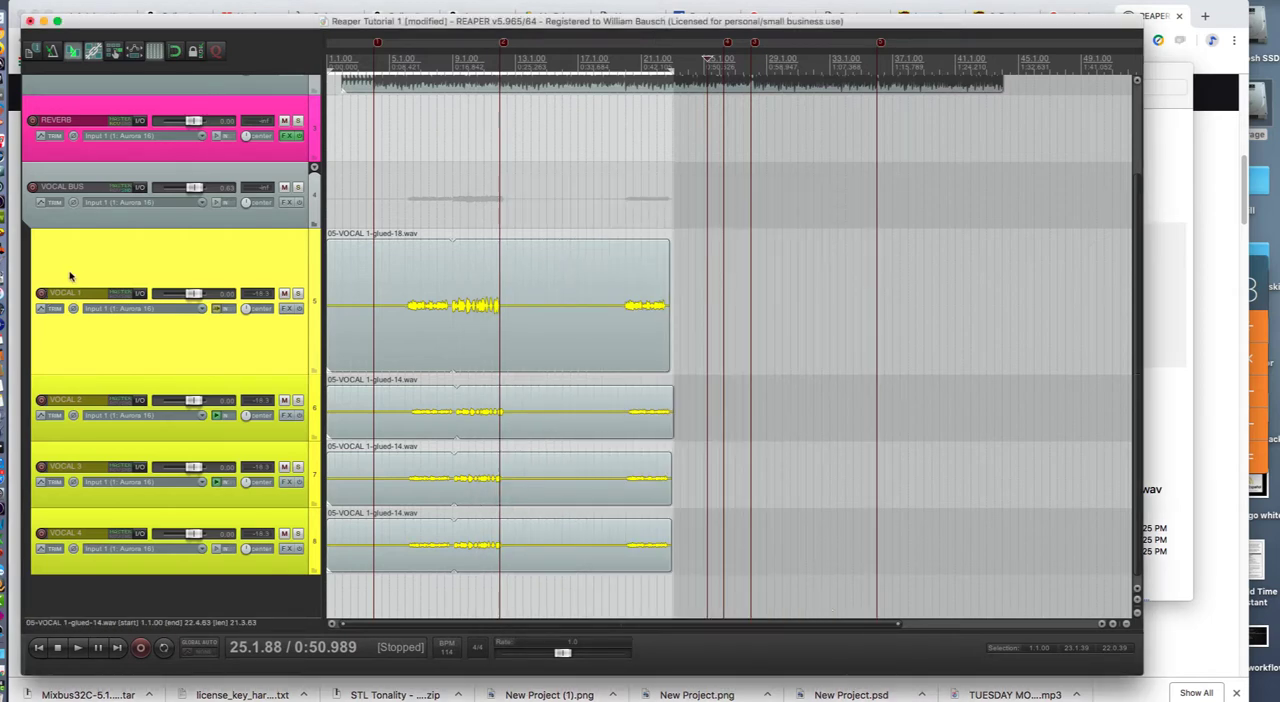
# - Solo the VOCAL 1 track and arm it for recording
pyautogui.click(297, 294)
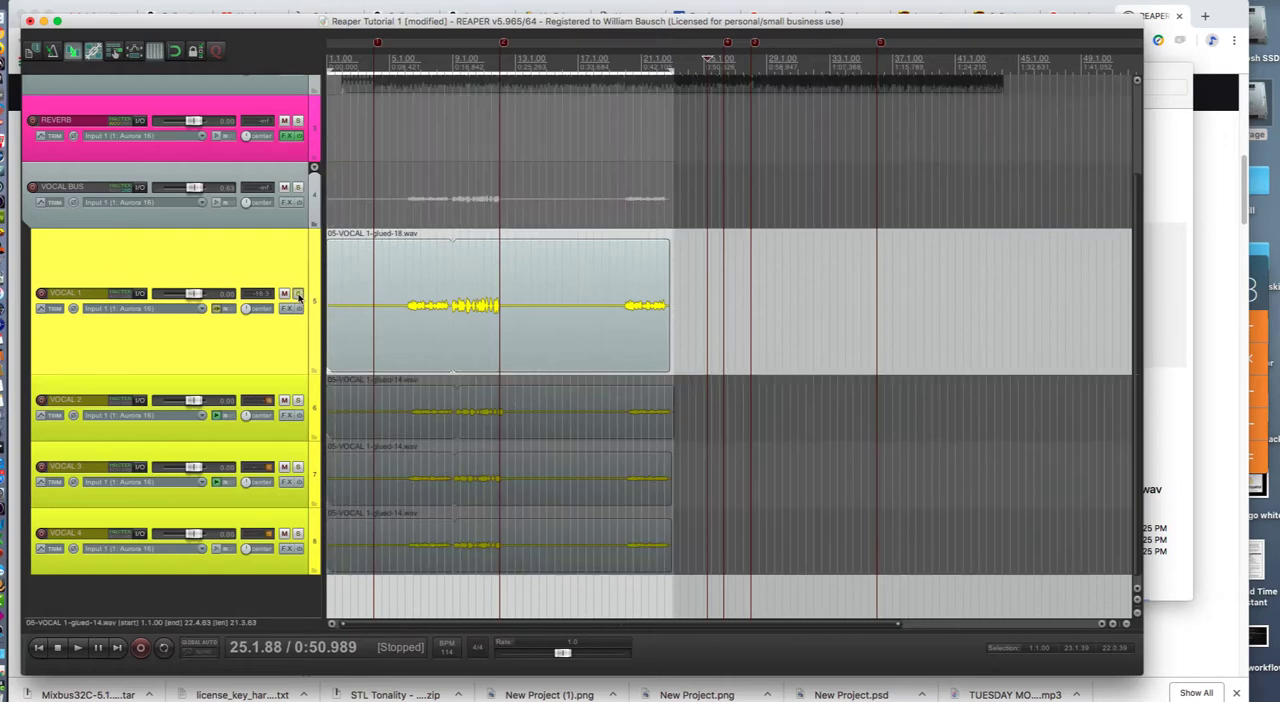
pyautogui.click(297, 293)
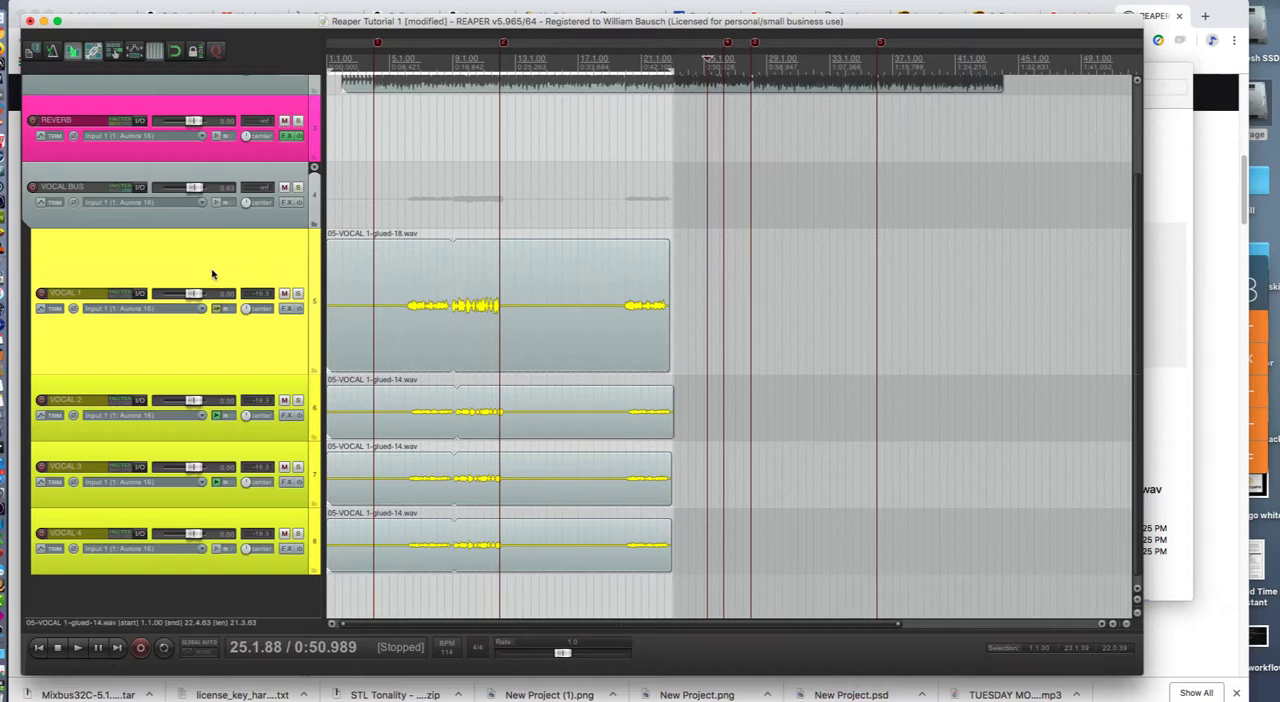
pyautogui.click(39, 296)
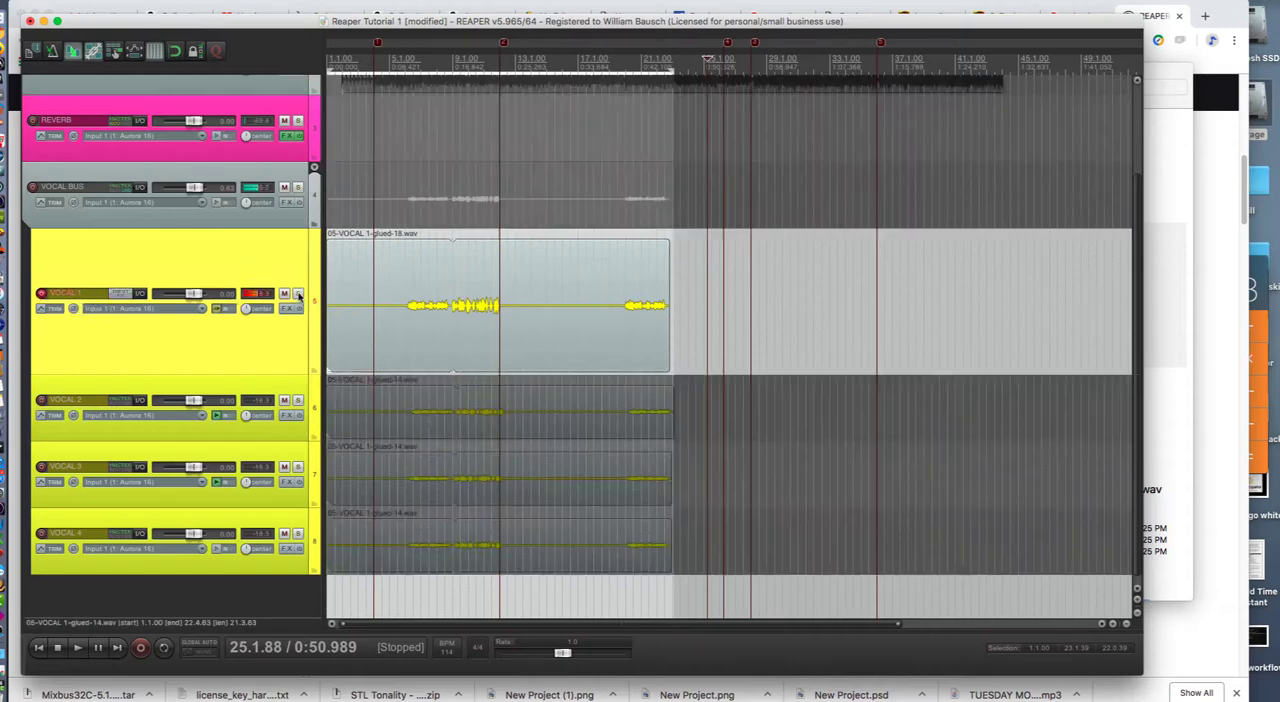
pyautogui.click(257, 372)
# - Open the render settings and name the output file Vocal 1st
pyautogui.click(80, 0)
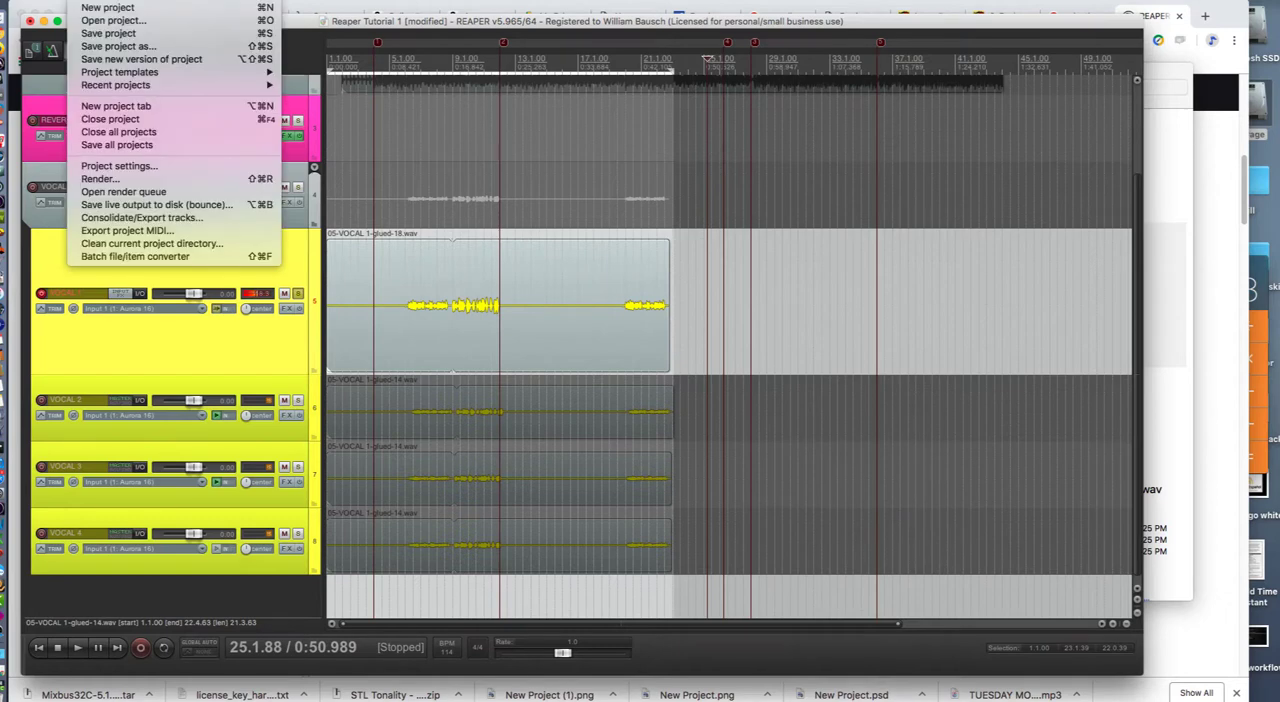
pyautogui.click(92, 178)
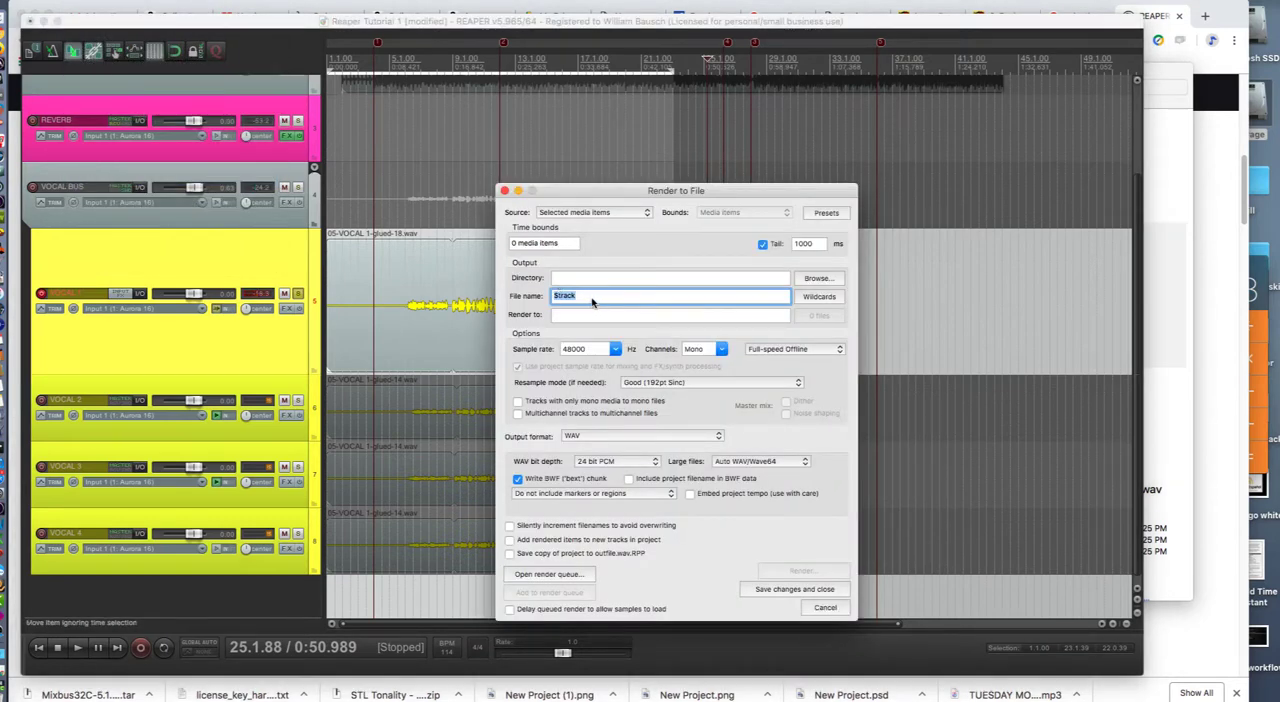
pyautogui.write('Vocal')
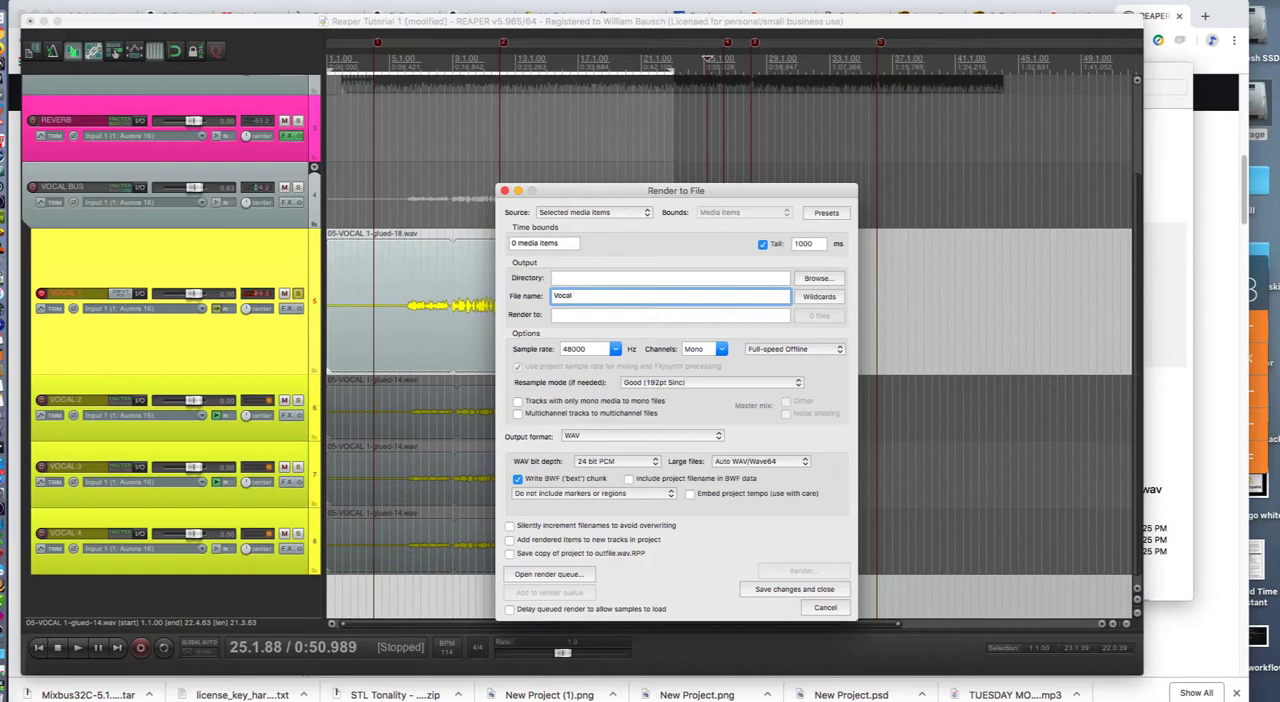
pyautogui.write(' 1st')
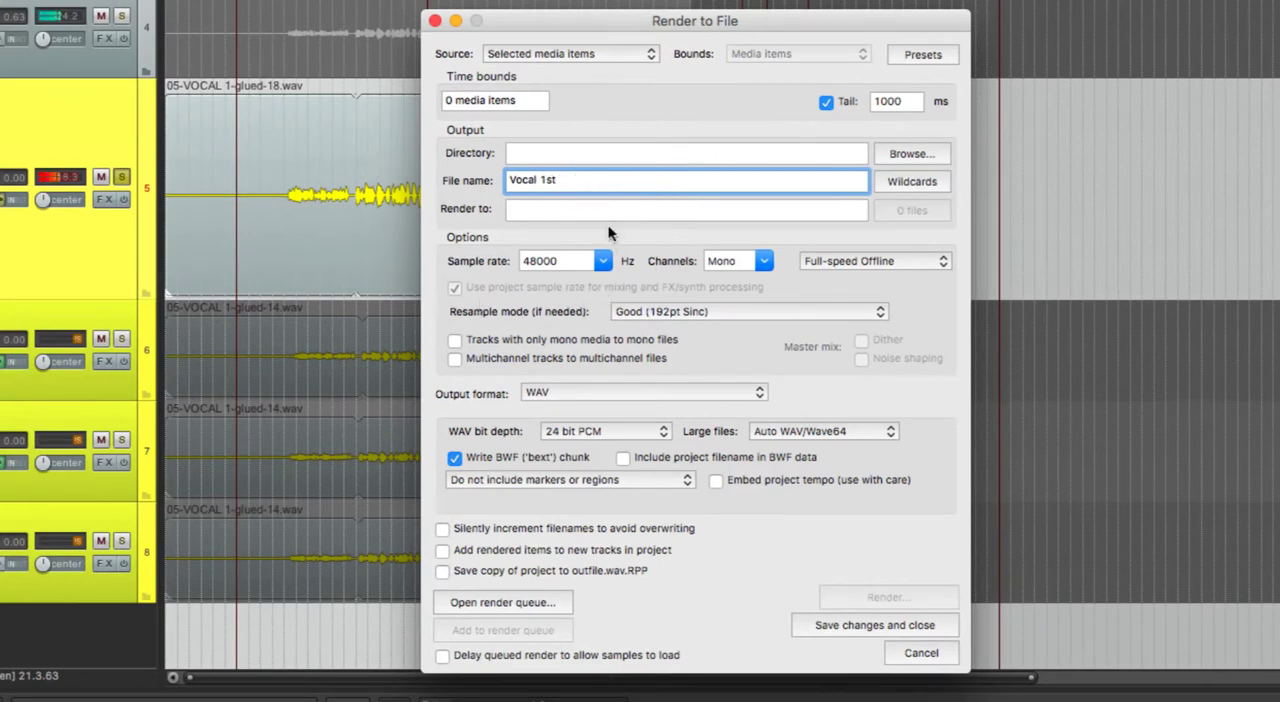
# - Set the render source to Master mix with Time selection bounds, and add the Vocal 1st file to the render queue
pyautogui.click(606, 54)
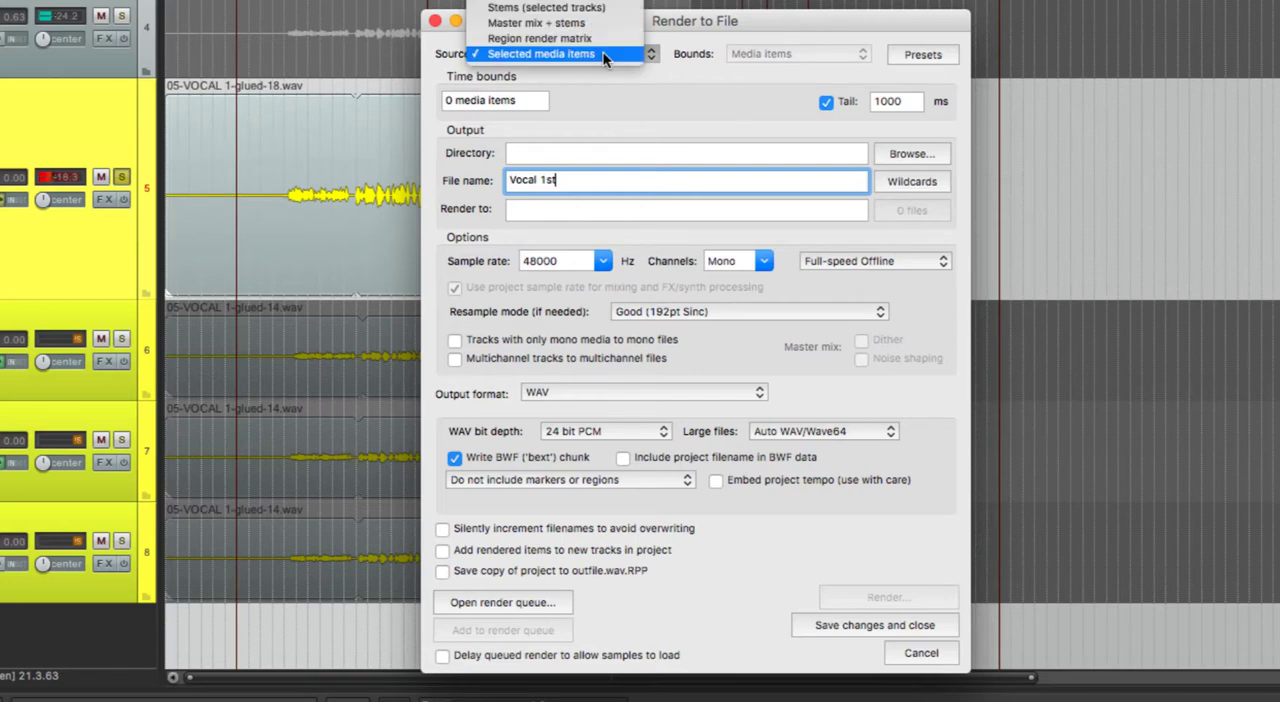
pyautogui.click(600, 10)
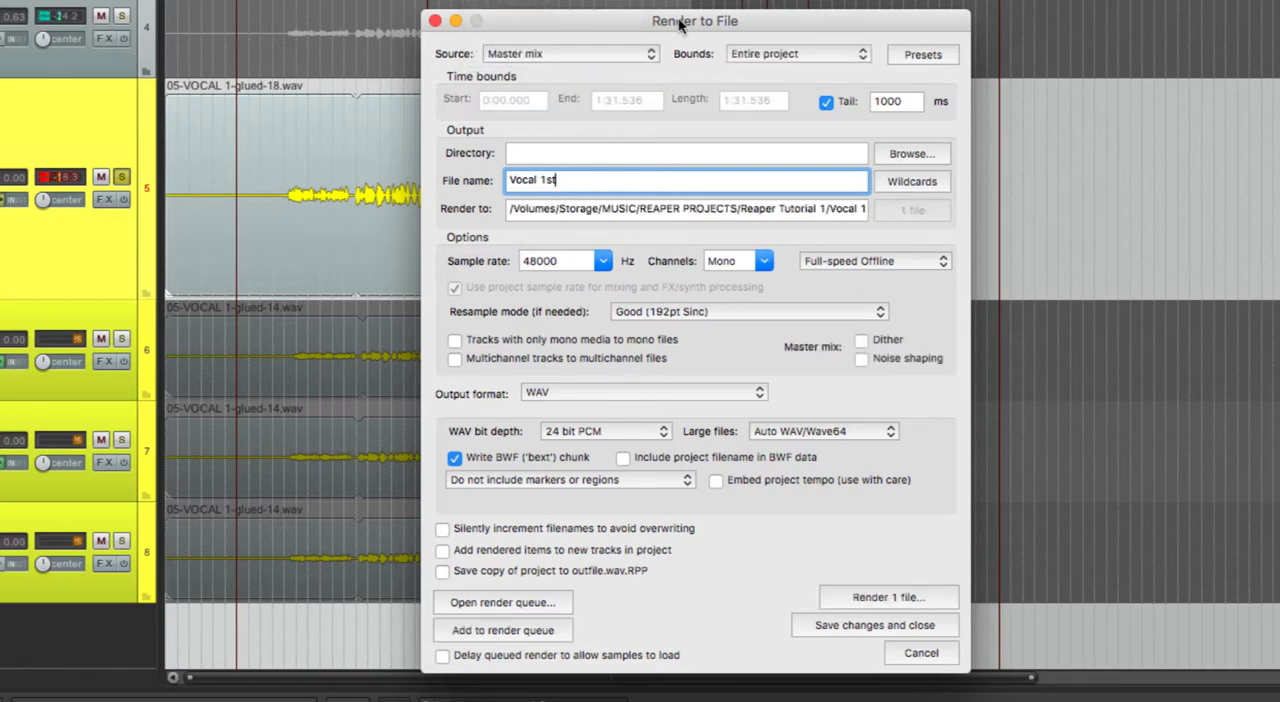
pyautogui.click(828, 54)
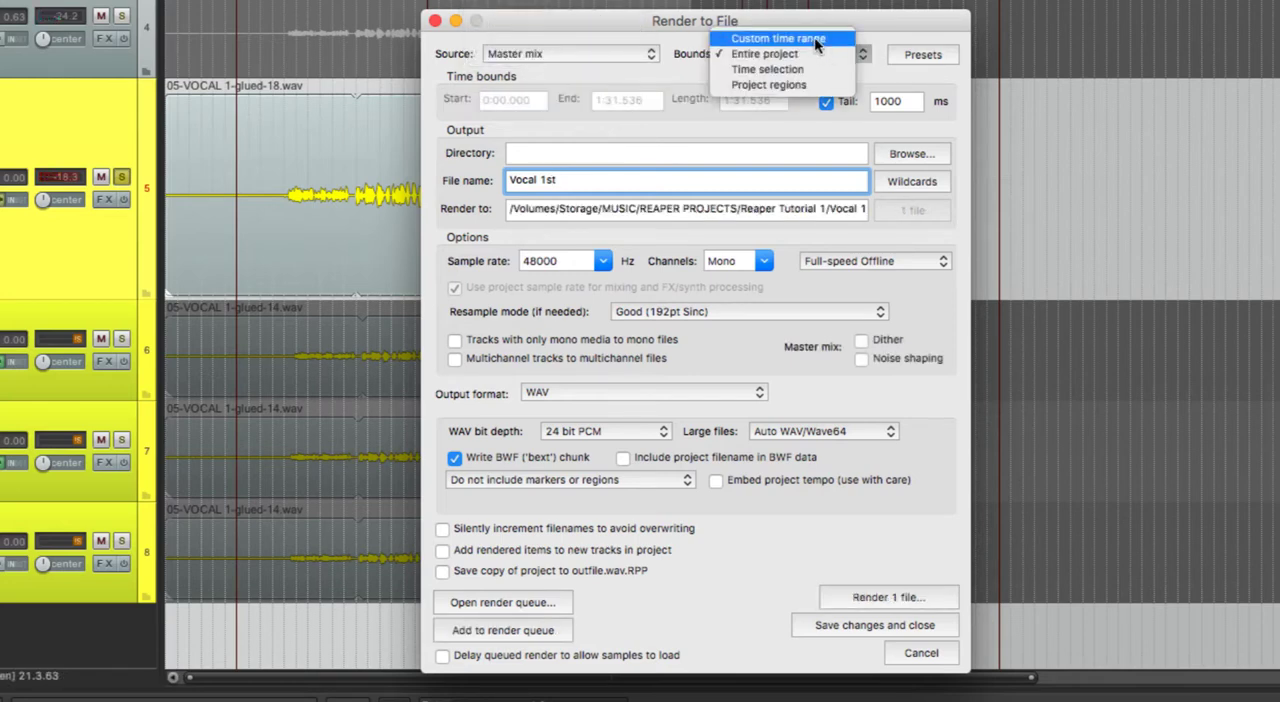
pyautogui.click(802, 66)
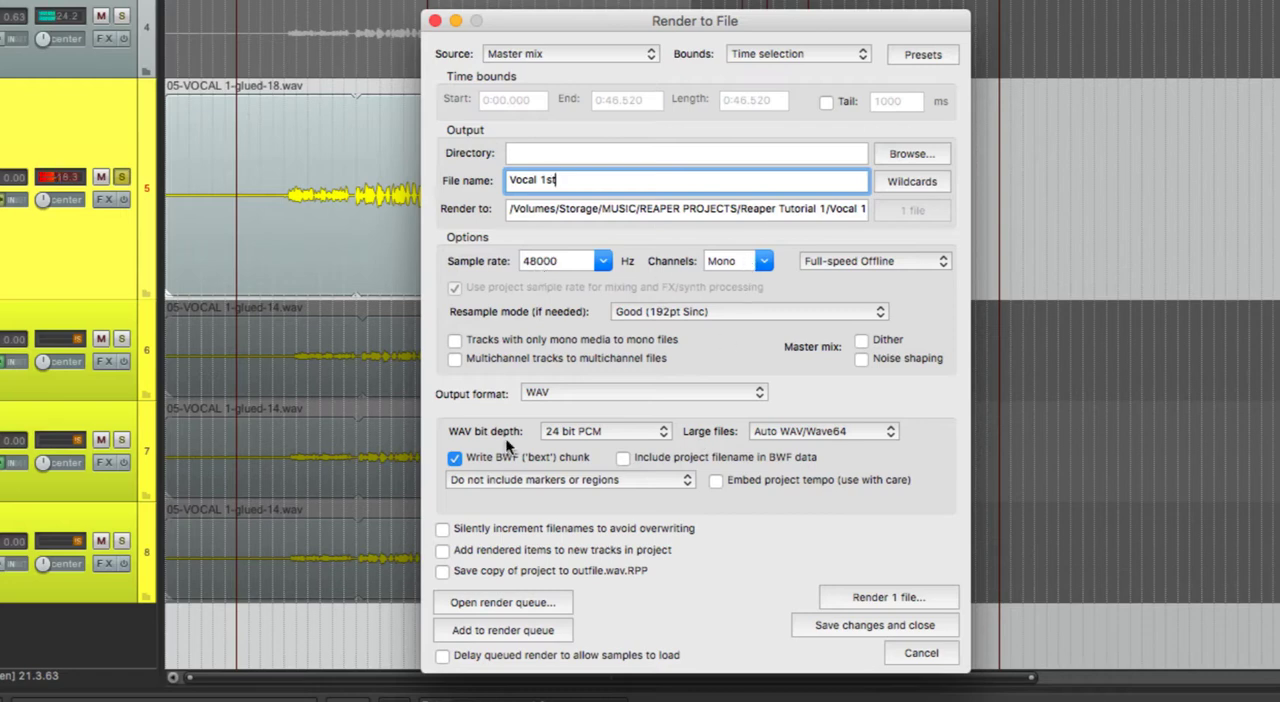
pyautogui.click(498, 629)
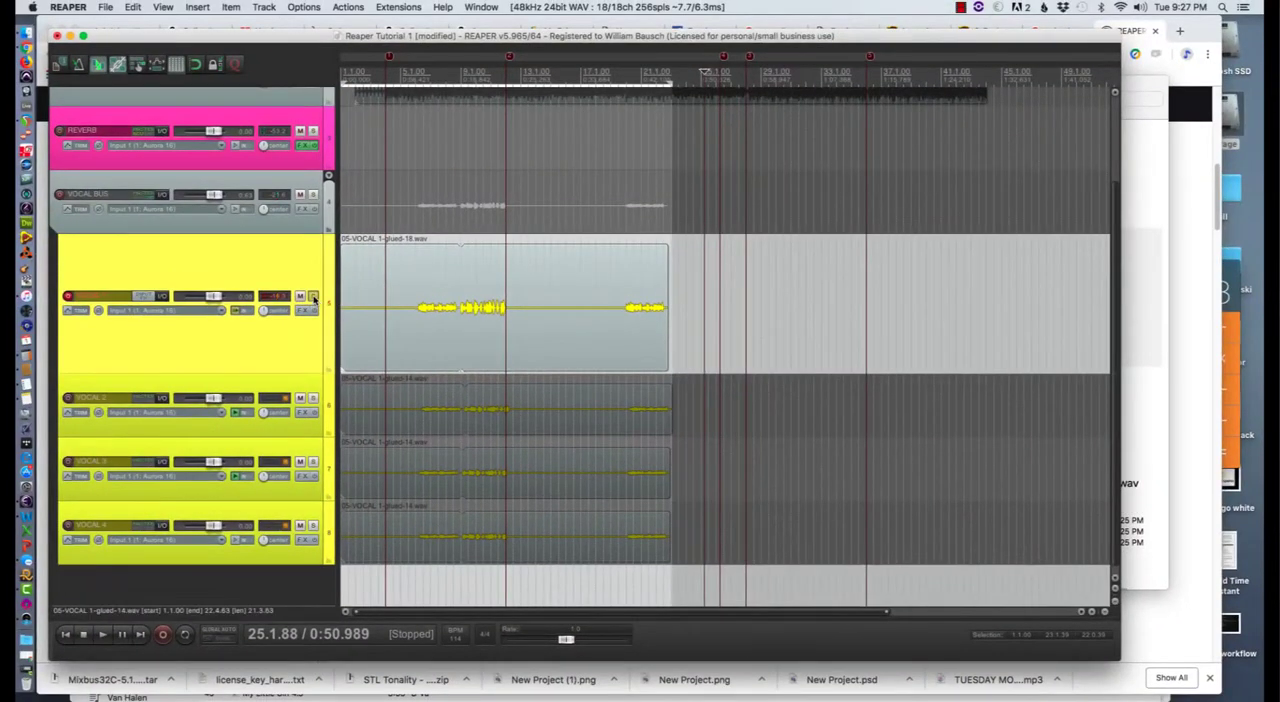
# - Move the solo and record arming from the VOCAL 1 track to VOCAL 2
pyautogui.click(313, 297)
pyautogui.click(68, 398)
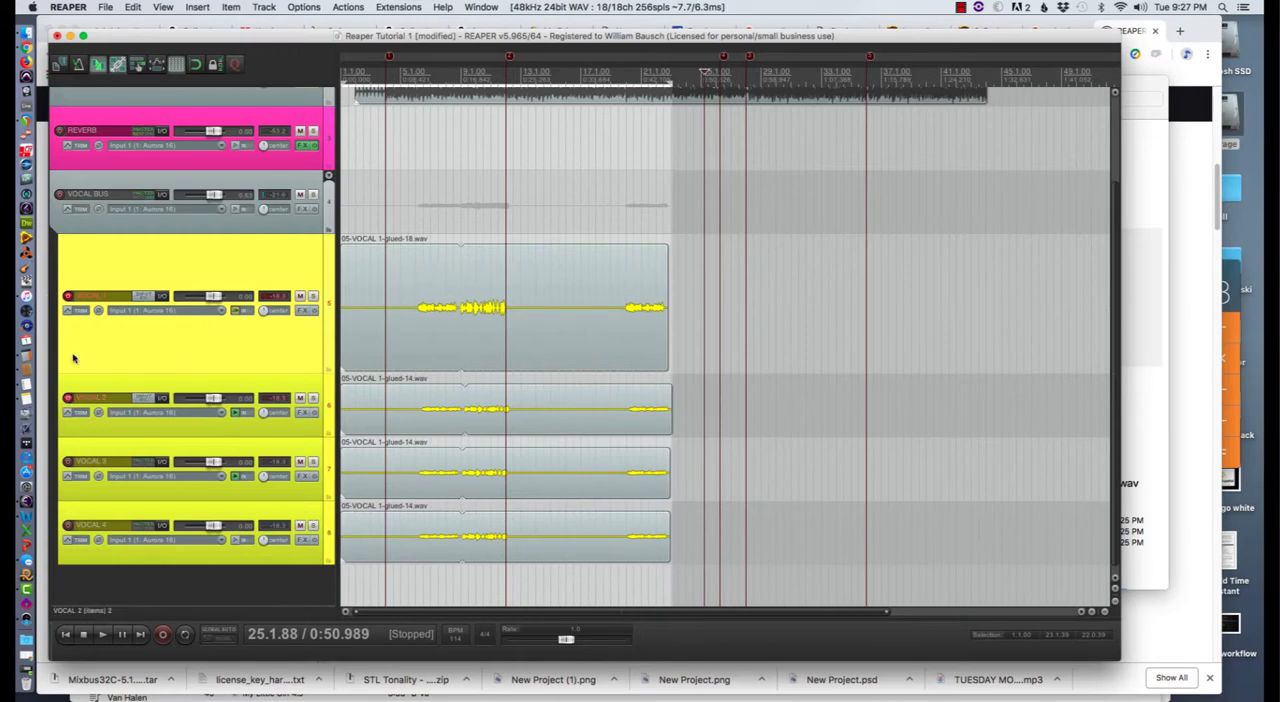
pyautogui.click(68, 296)
pyautogui.click(313, 398)
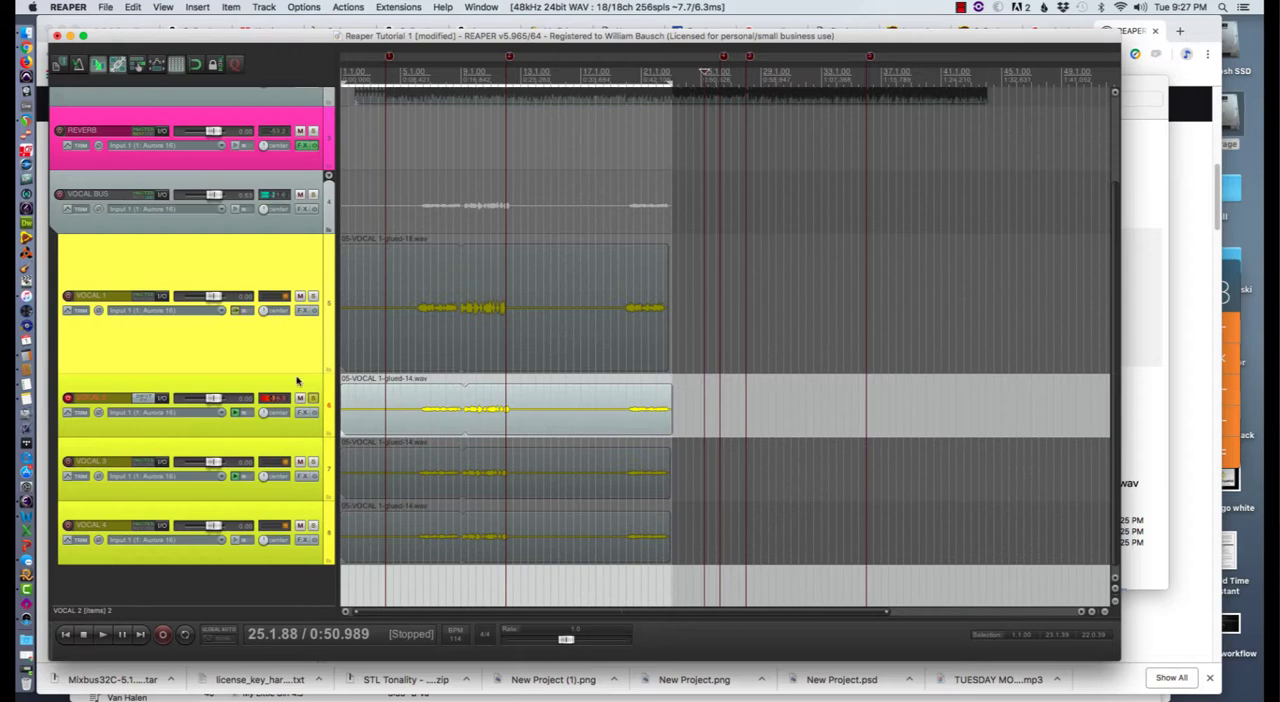
# - Name the next render Vocal 2nd and add it to the render queue
pyautogui.click(106, 7)
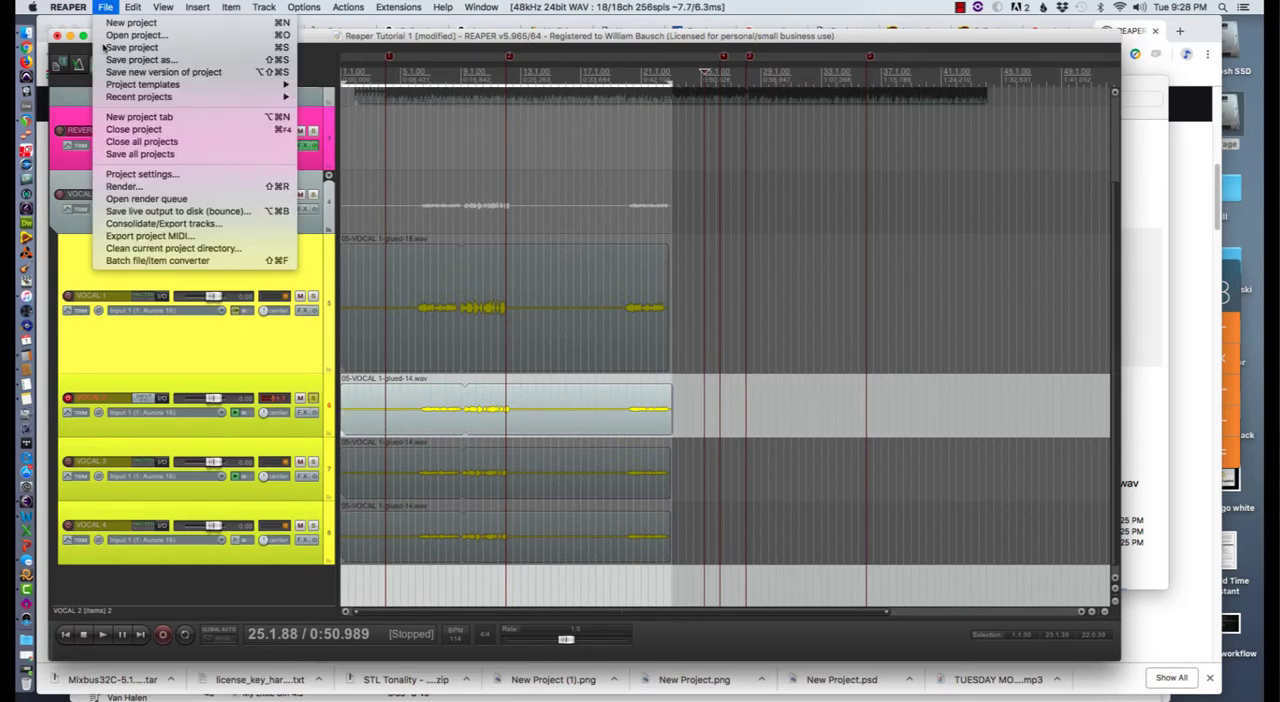
pyautogui.click(121, 187)
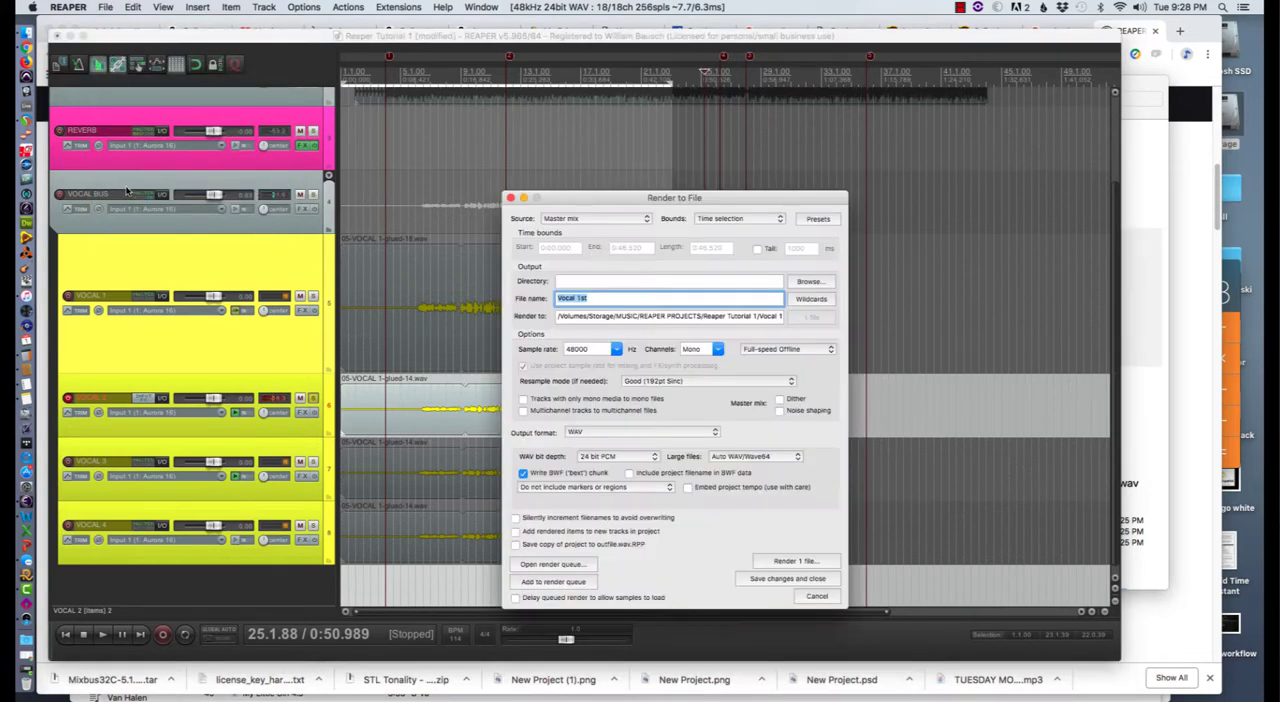
pyautogui.click(593, 298)
pyautogui.write('st')
pyautogui.moveTo(577, 301); pyautogui.dragTo(590, 302)
pyautogui.write('2nd')
pyautogui.click(542, 586)
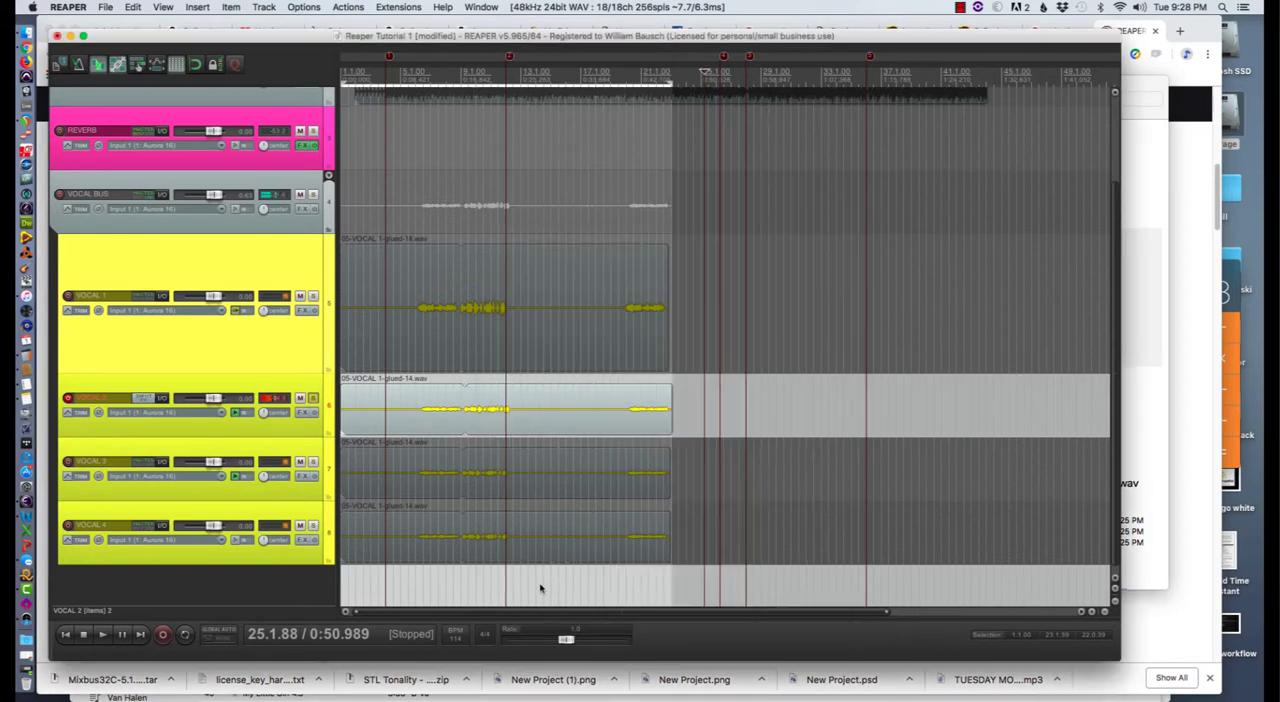
# - Move the solo and record arming from the VOCAL 2 track to VOCAL 3
pyautogui.click(69, 461)
pyautogui.click(69, 398)
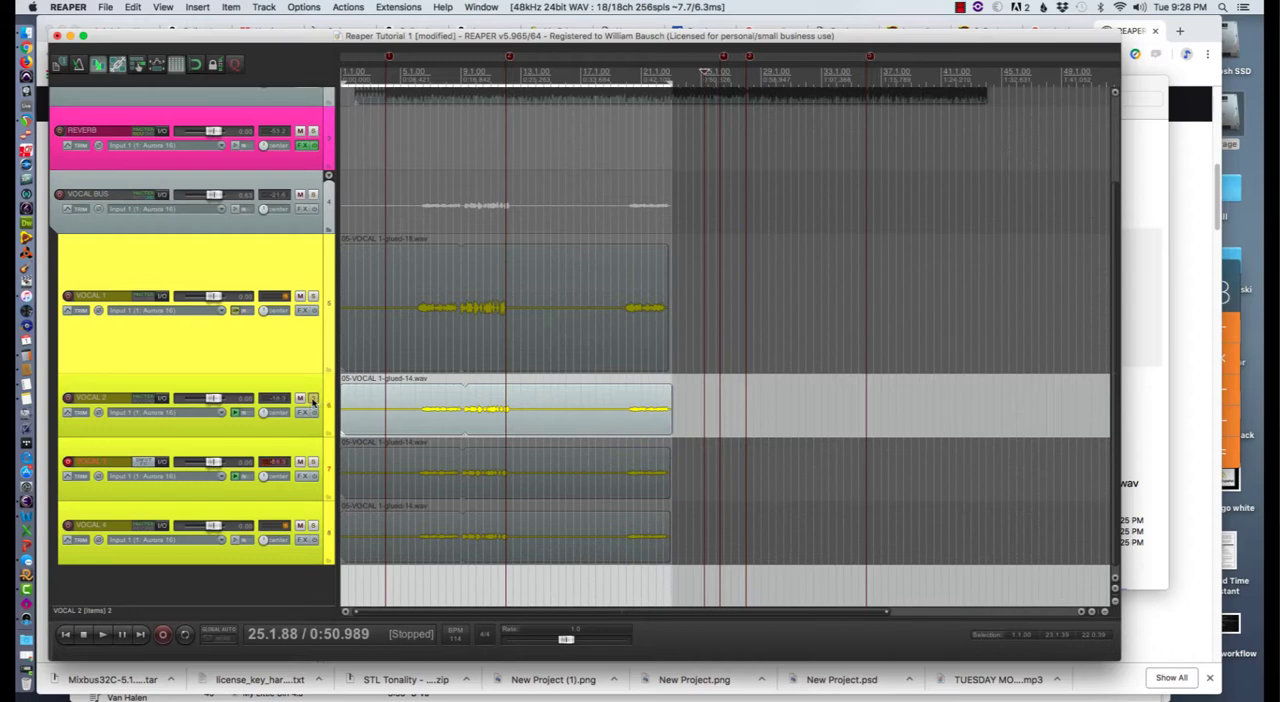
pyautogui.click(313, 398)
pyautogui.click(313, 462)
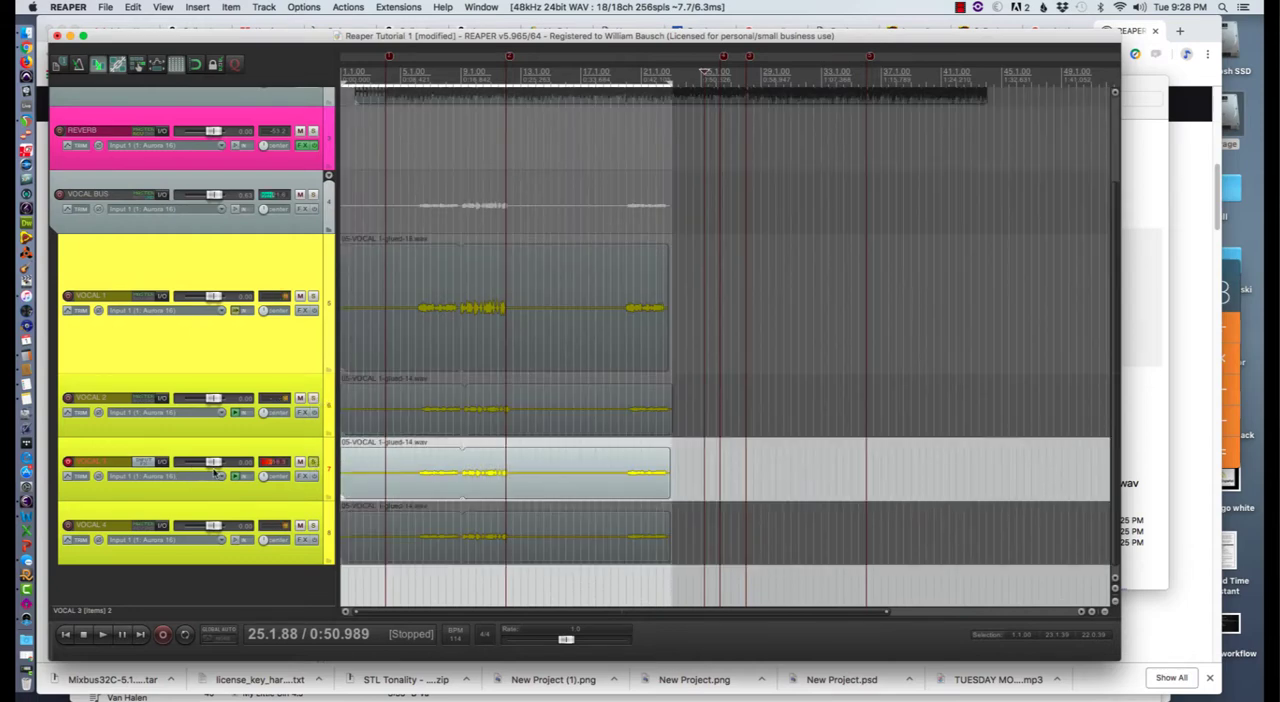
# - Name the next render Vocal 3rd and add it to the render queue
pyautogui.click(106, 8)
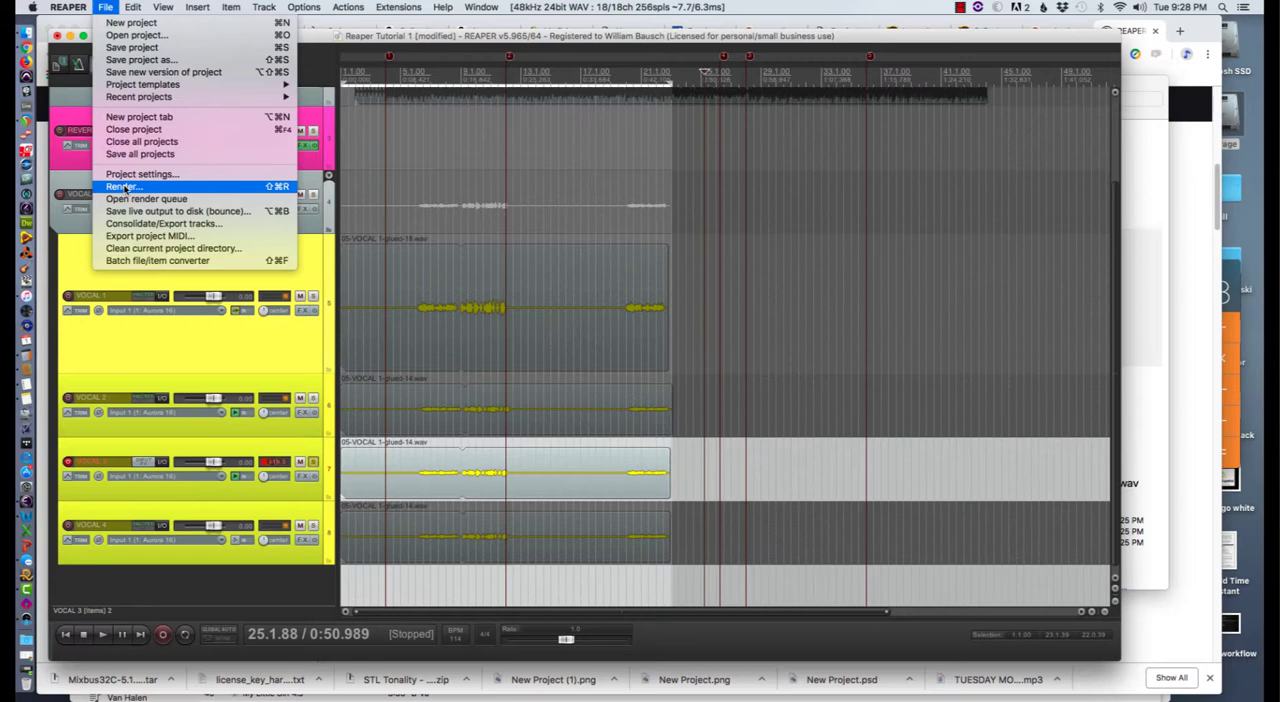
pyautogui.click(225, 187)
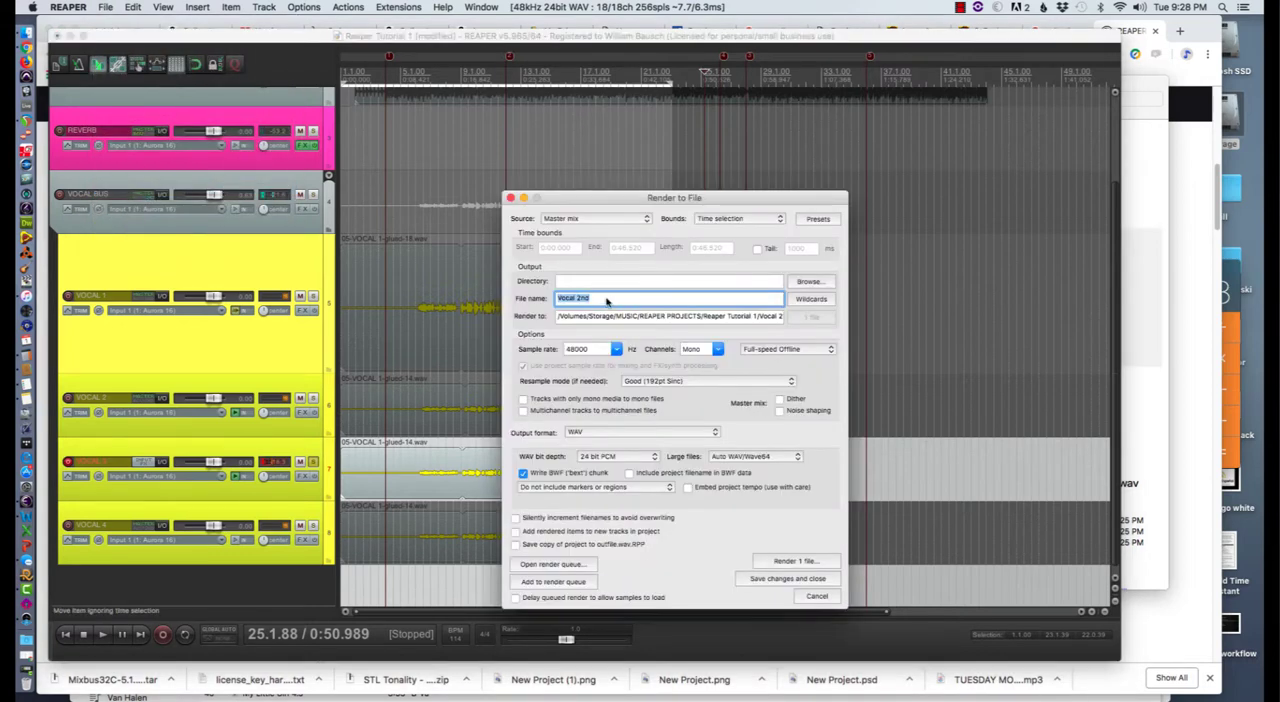
pyautogui.click(585, 299)
pyautogui.moveTo(578, 298); pyautogui.dragTo(590, 301)
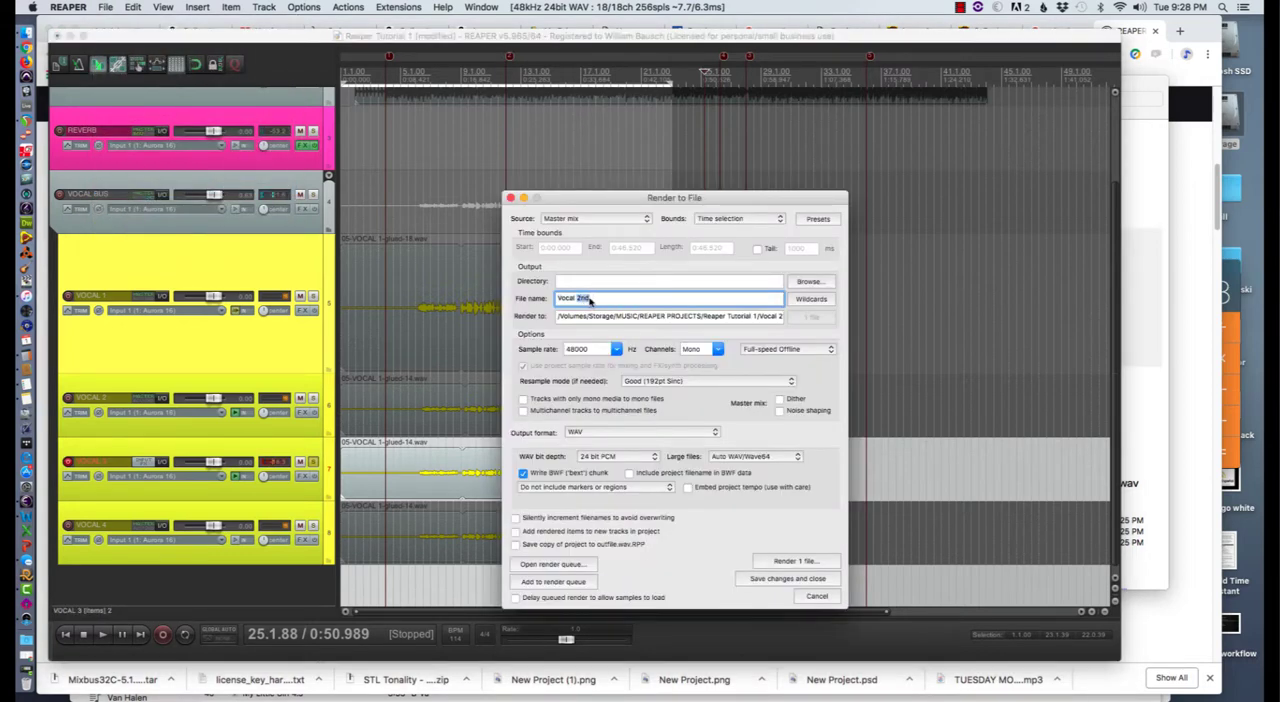
pyautogui.write('3r')
pyautogui.click(531, 582)
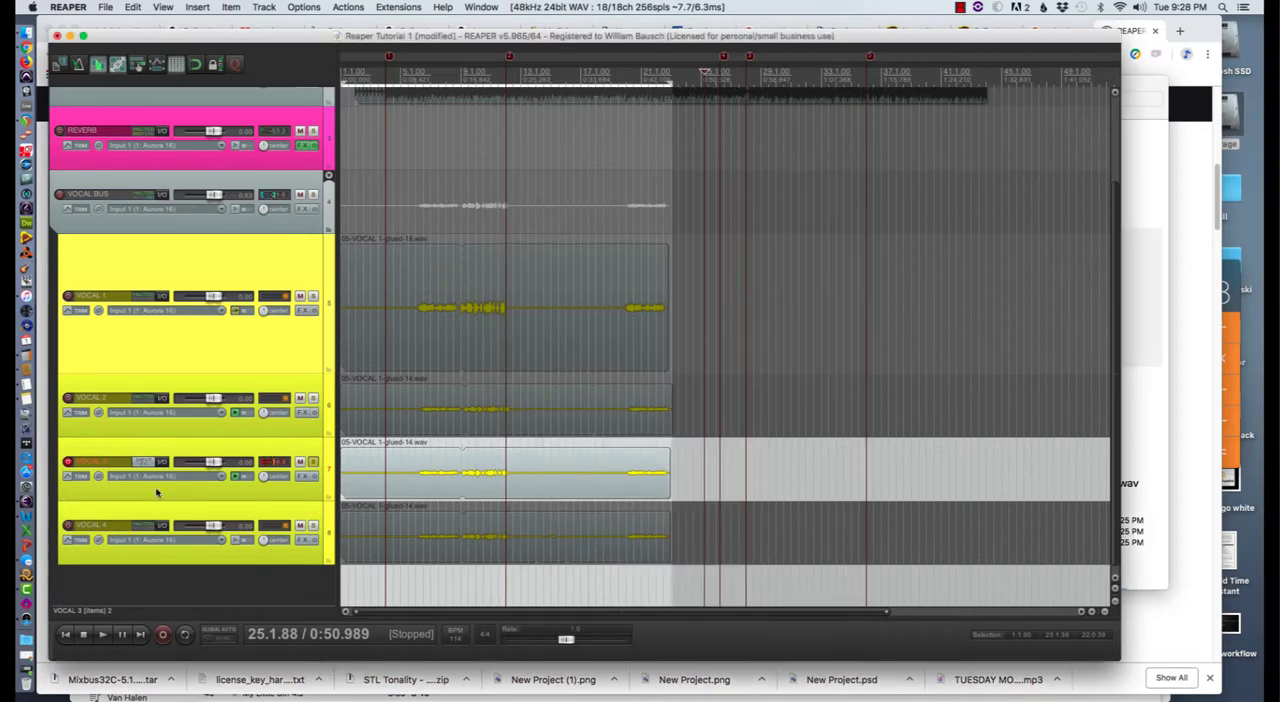
# - Move the solo and record arming from the VOCAL 3 track to VOCAL 4
pyautogui.click(311, 463)
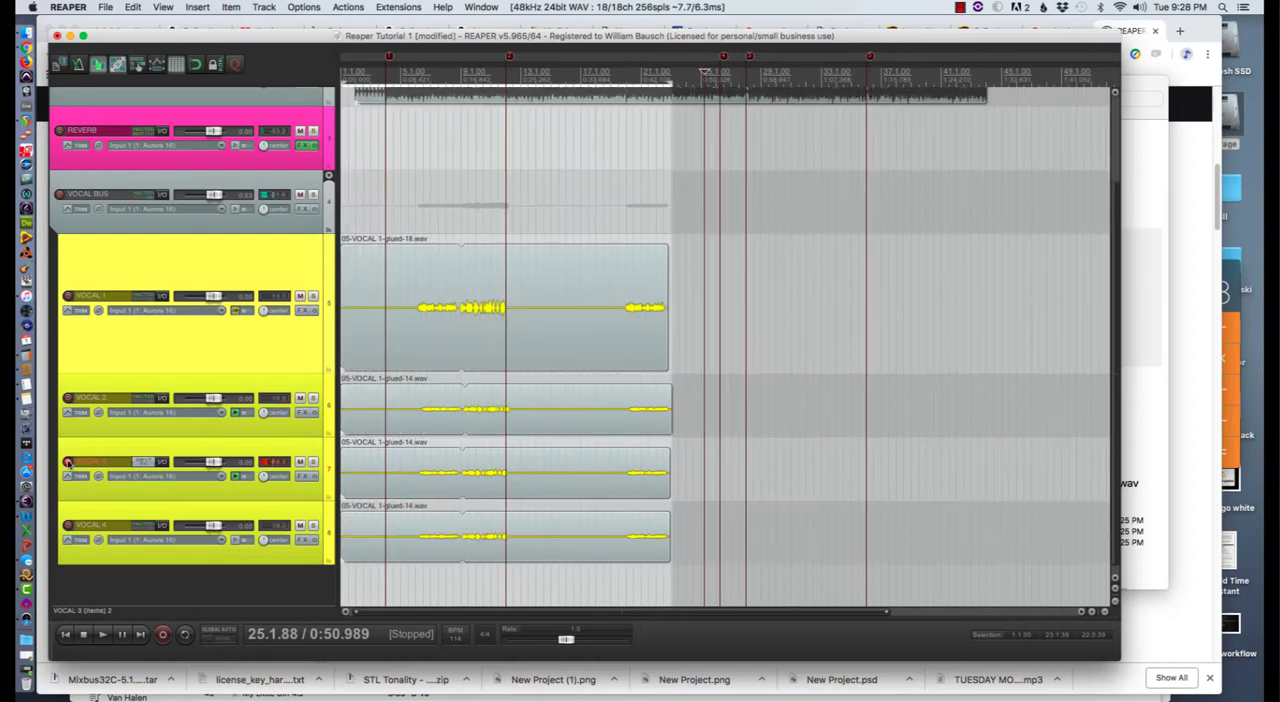
pyautogui.click(68, 526)
pyautogui.click(67, 463)
pyautogui.click(313, 527)
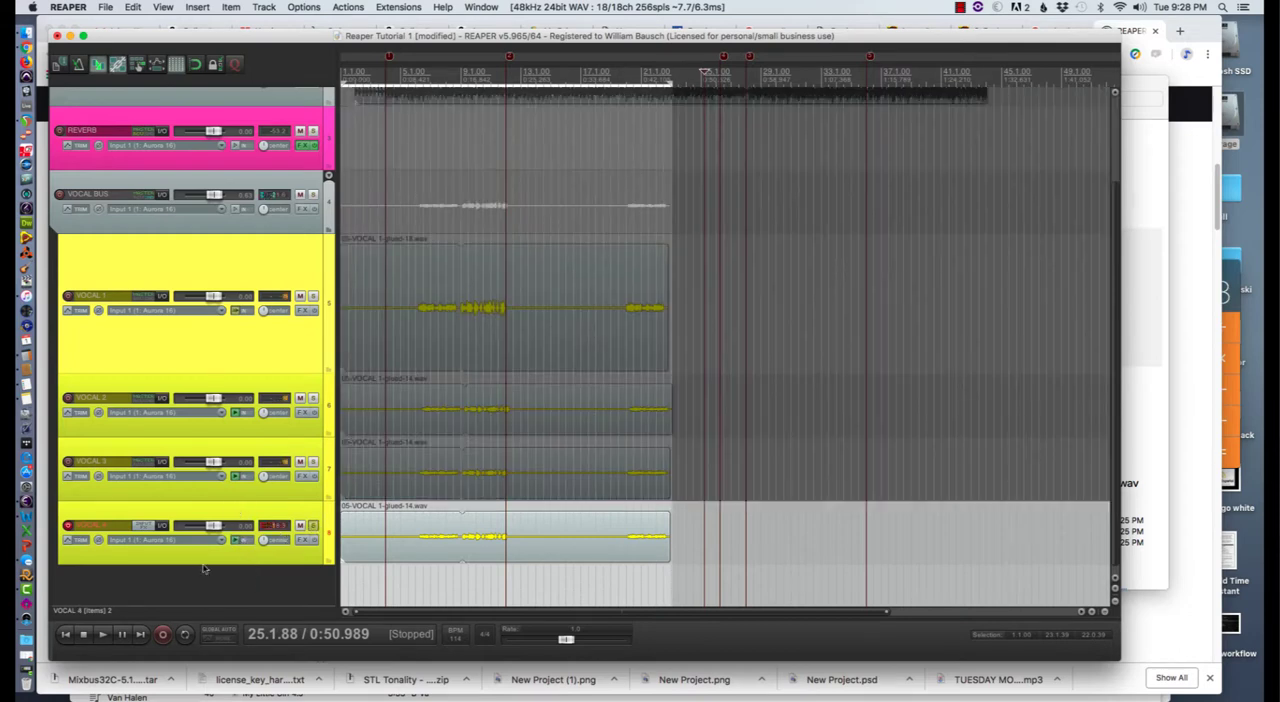
# - Name the next render Vocal 4th and add it to the render queue
pyautogui.press('shift+super+r')
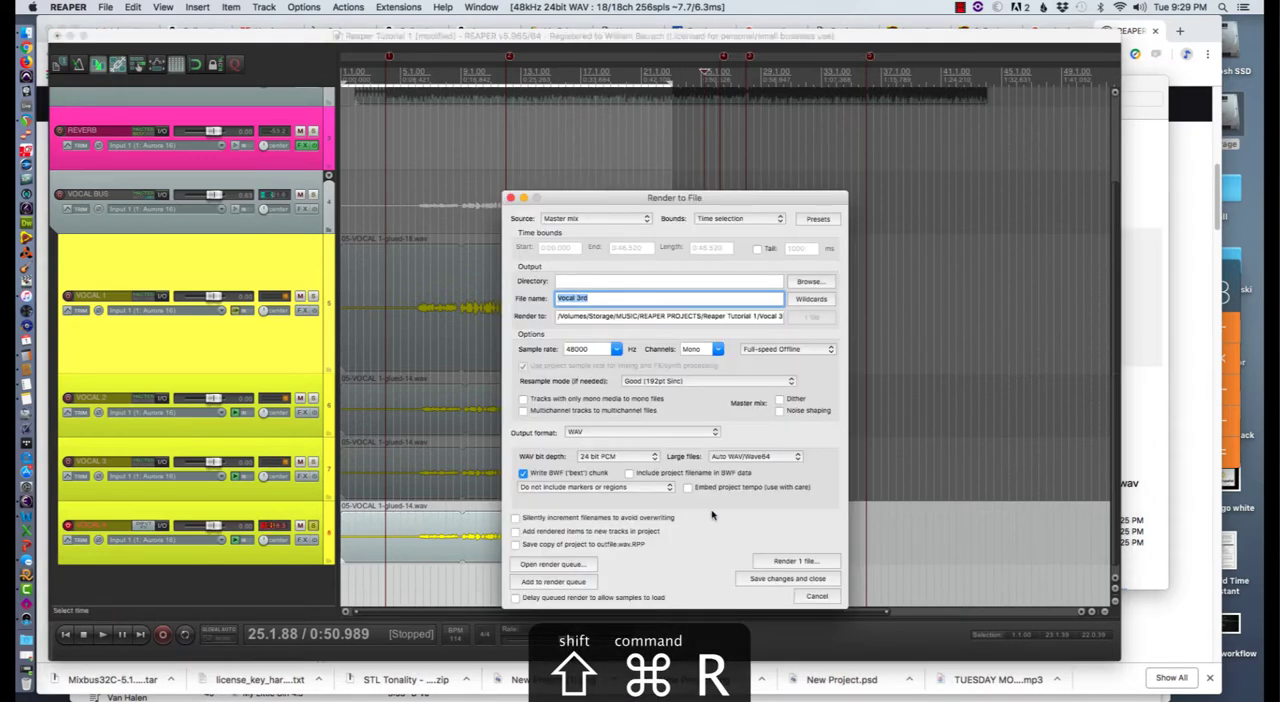
pyautogui.doubleClick(584, 298)
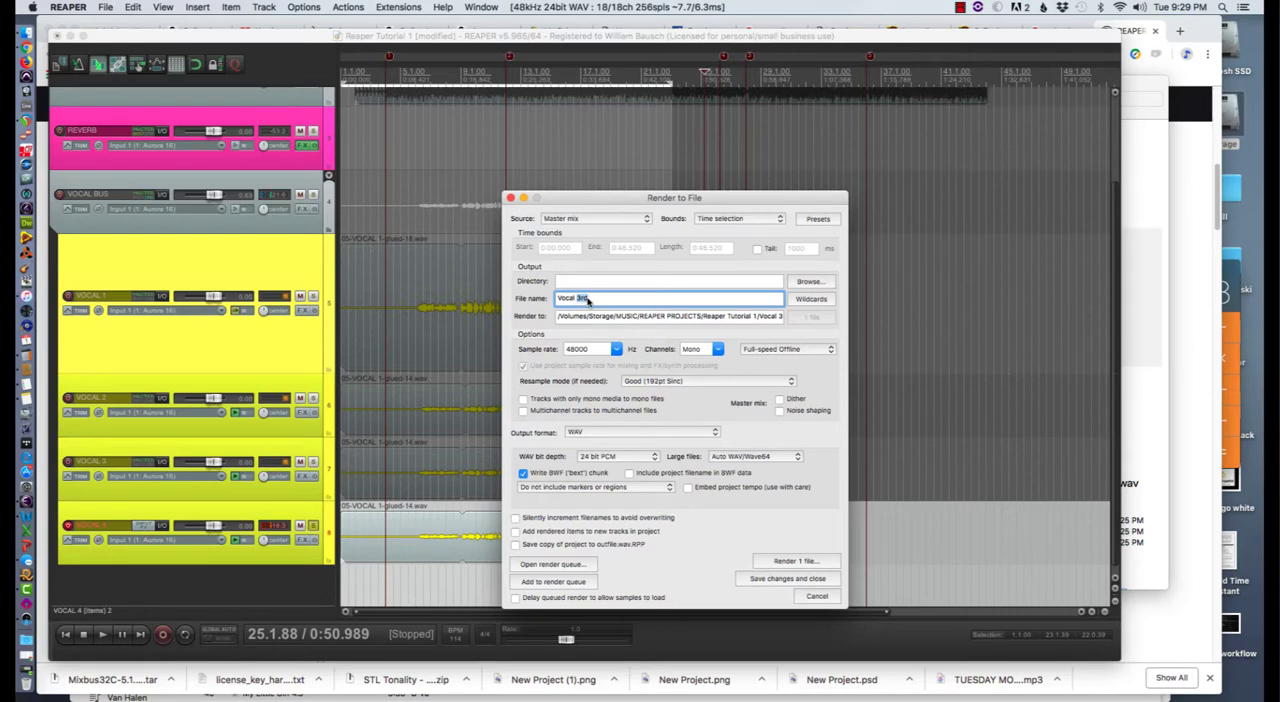
pyautogui.write('4th')
pyautogui.click(538, 582)
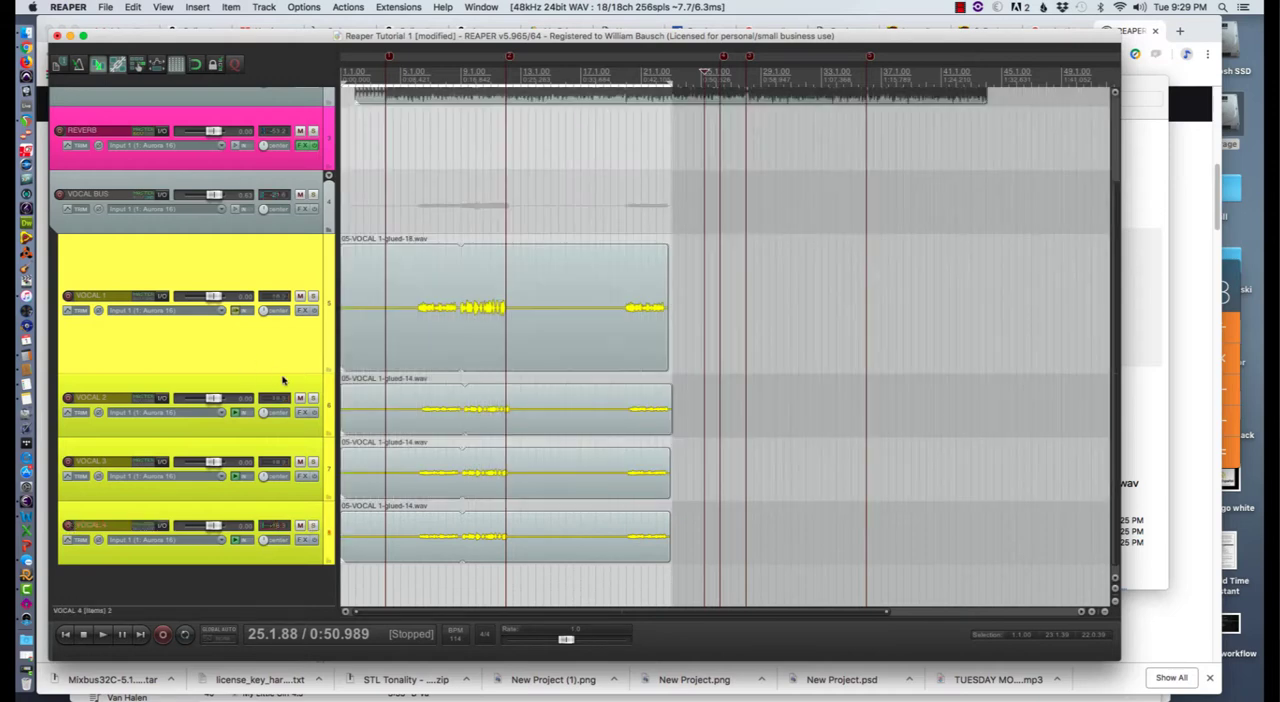
# - Open the render queue and render all the queued vocal files
pyautogui.scroll(2, 285, 381)
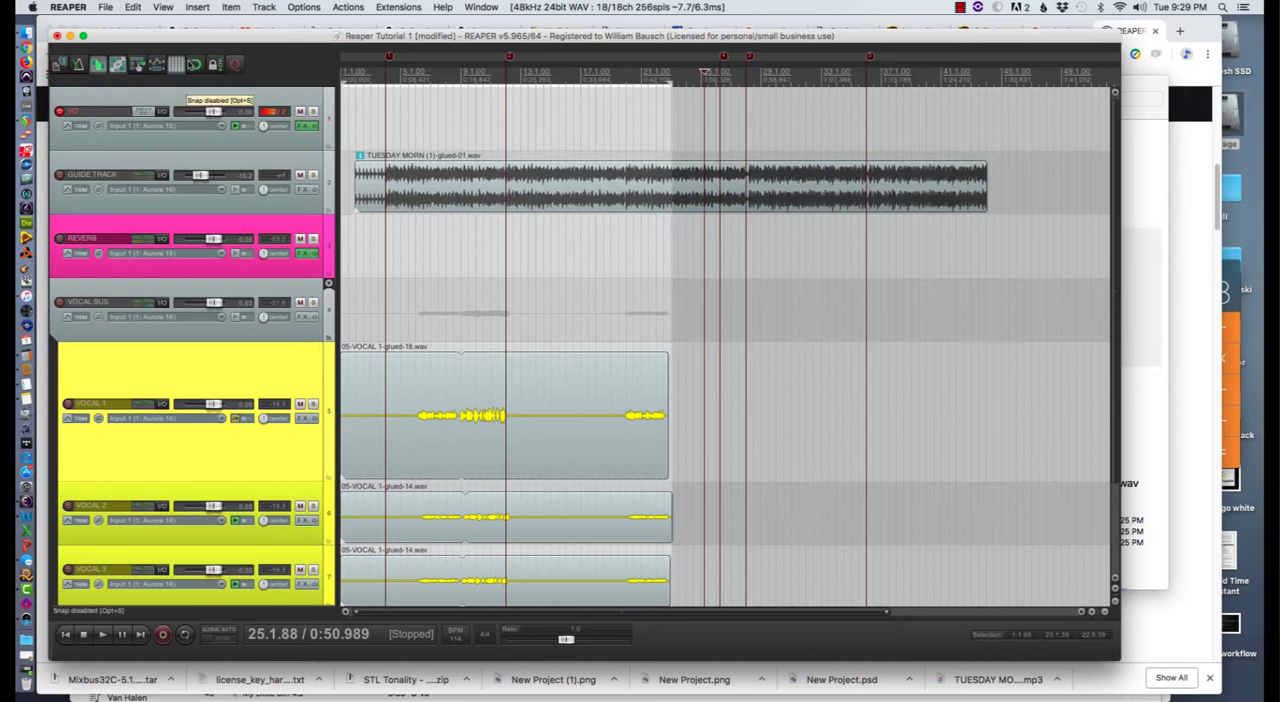
pyautogui.press('shift+super+r')
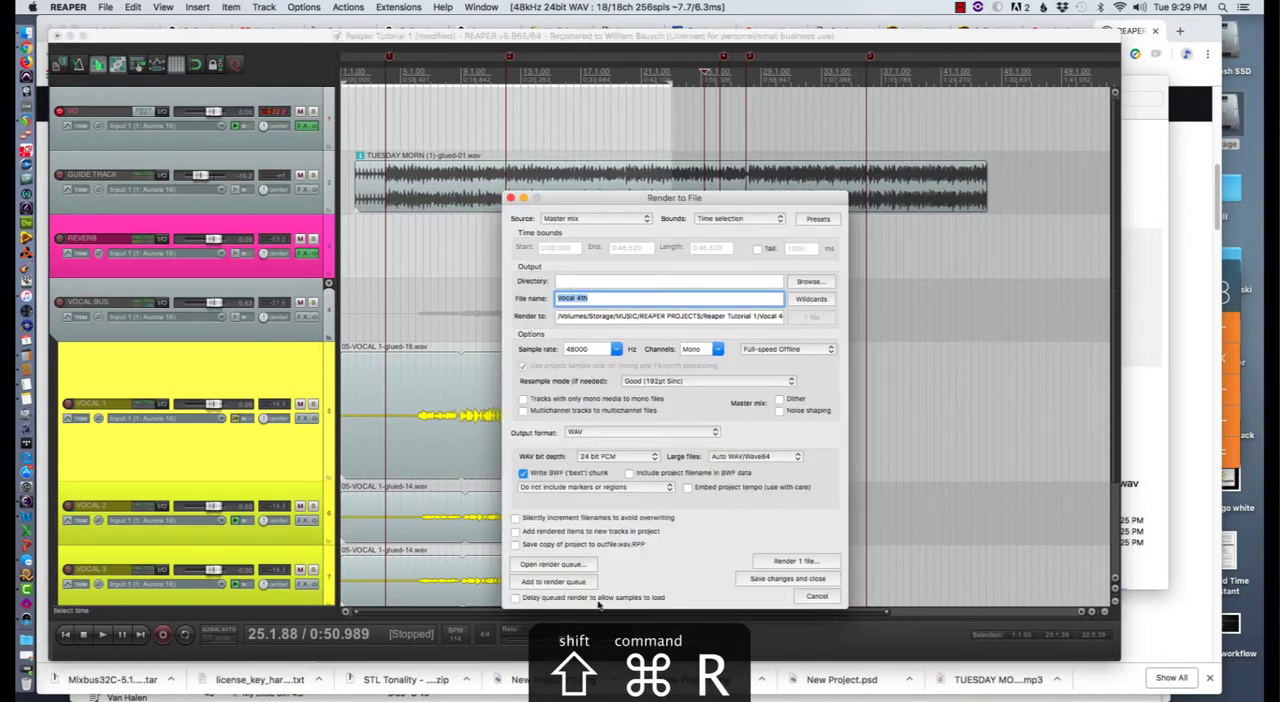
pyautogui.click(554, 565)
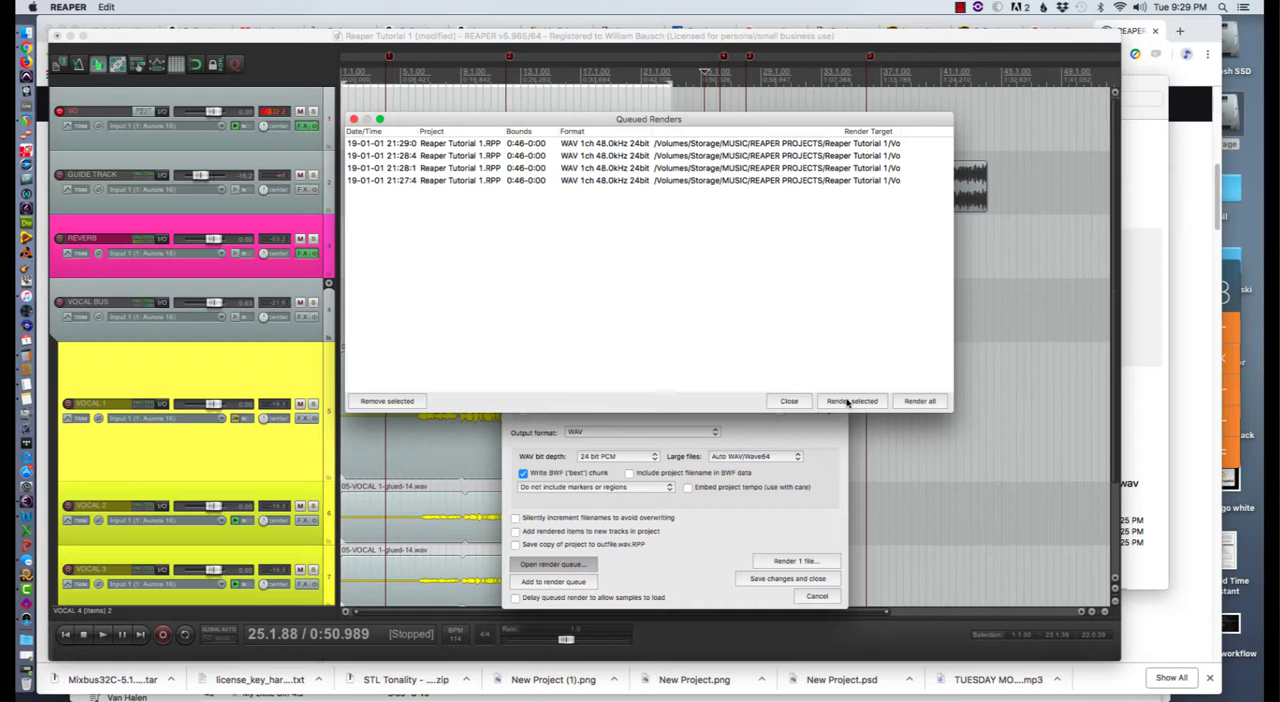
pyautogui.click(730, 181)
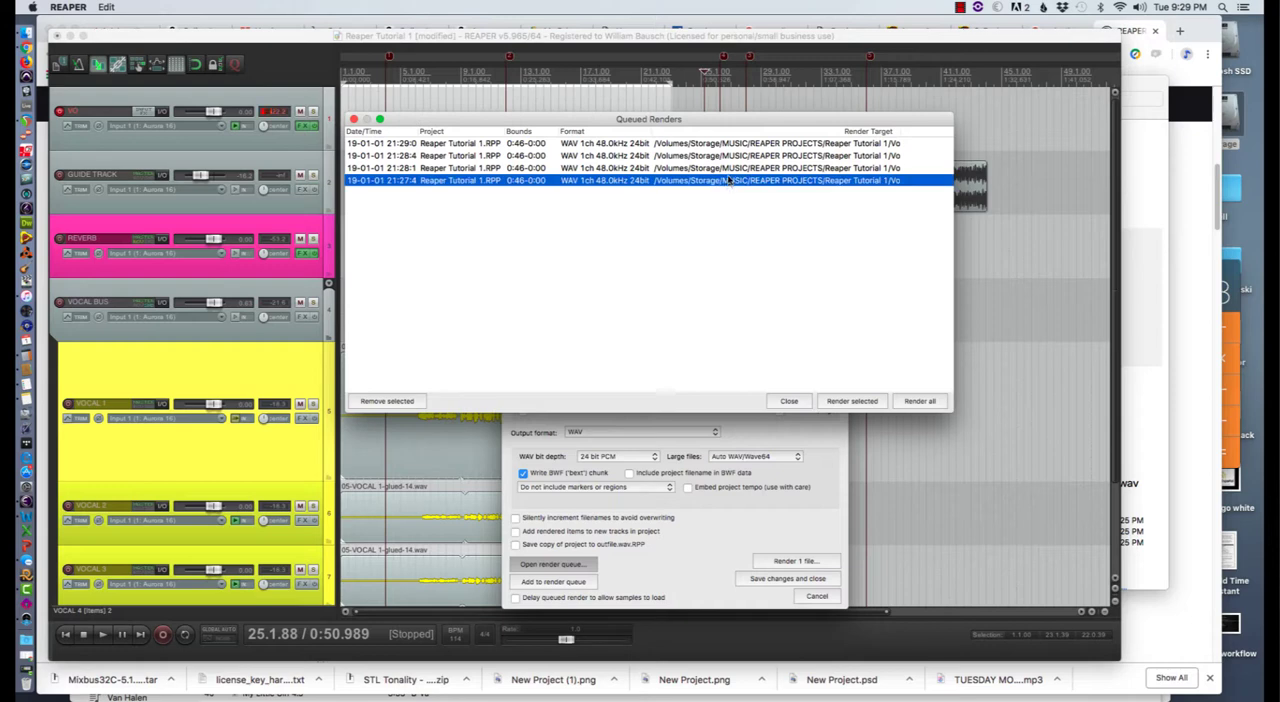
pyautogui.keyDown('shift'); pyautogui.click(724, 156); pyautogui.keyUp('shift')
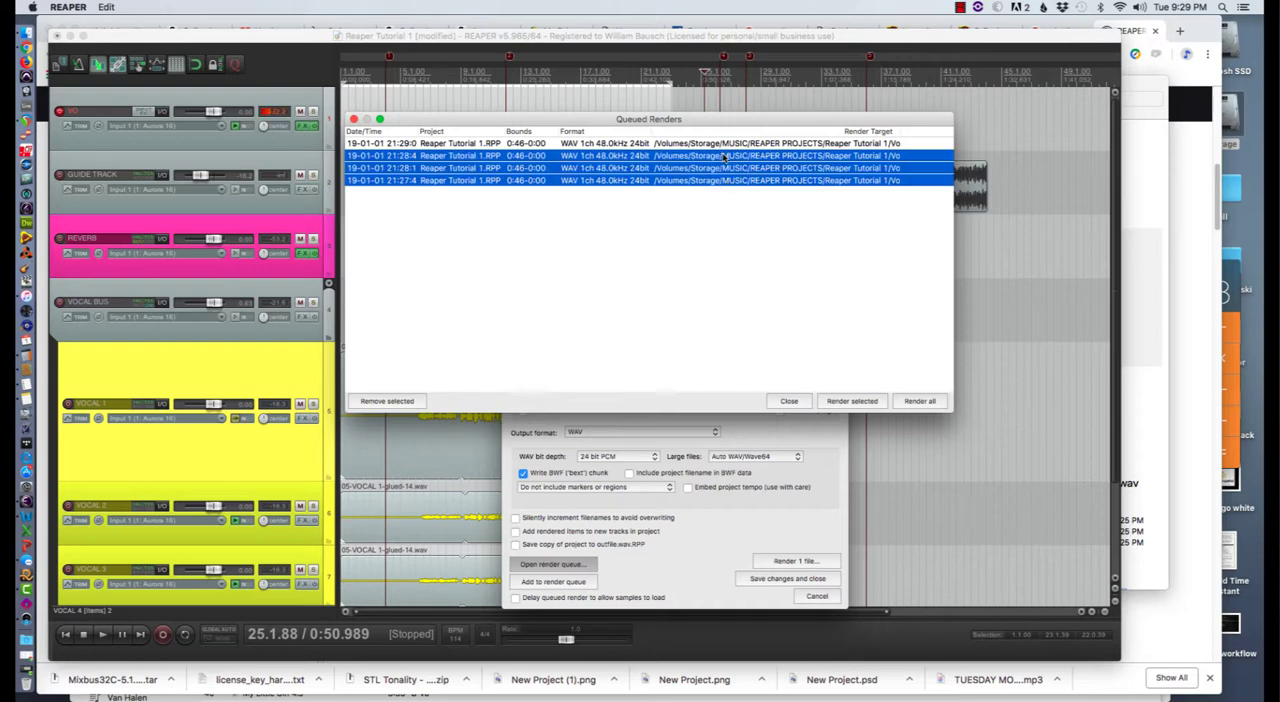
pyautogui.click(717, 207)
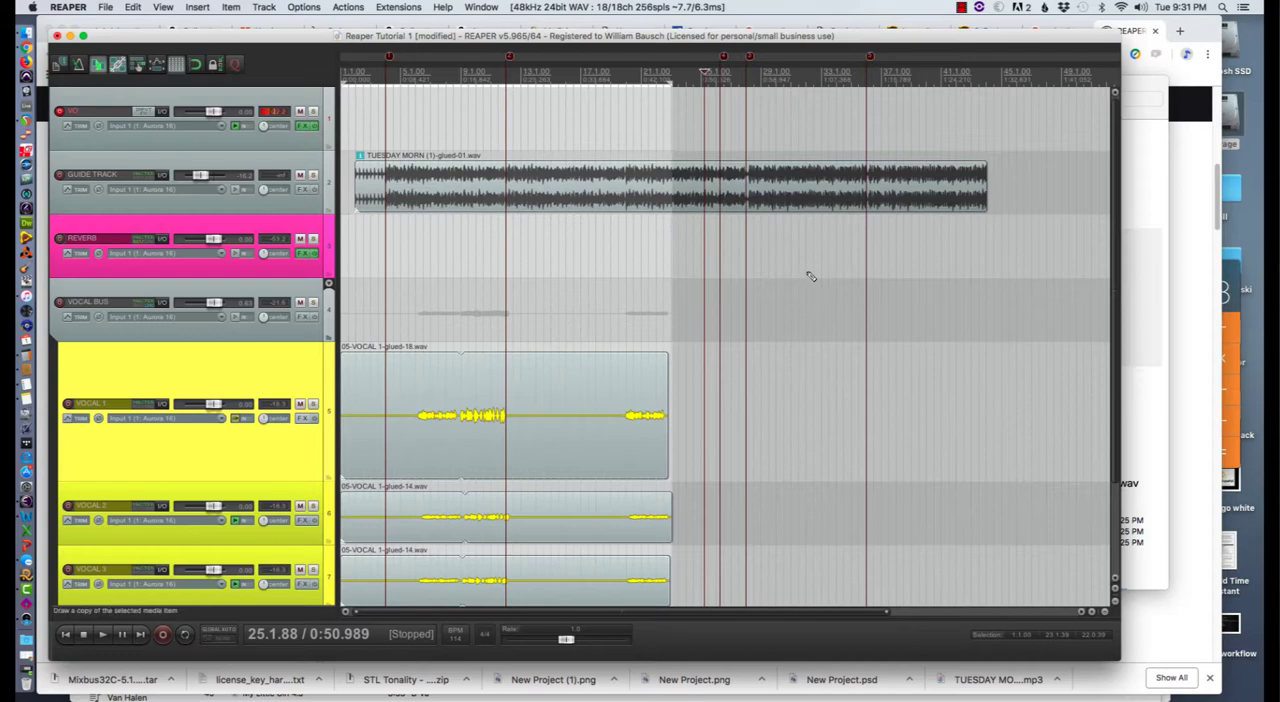
# - Switch to Finder and check the rendered Vocal 1st, Vocal 2nd, Vocal 3rd and Vocal 4th WAV files in the Reaper Tutorial 1 folder
pyautogui.press('super+Tab')
pyautogui.press('super+Tab')
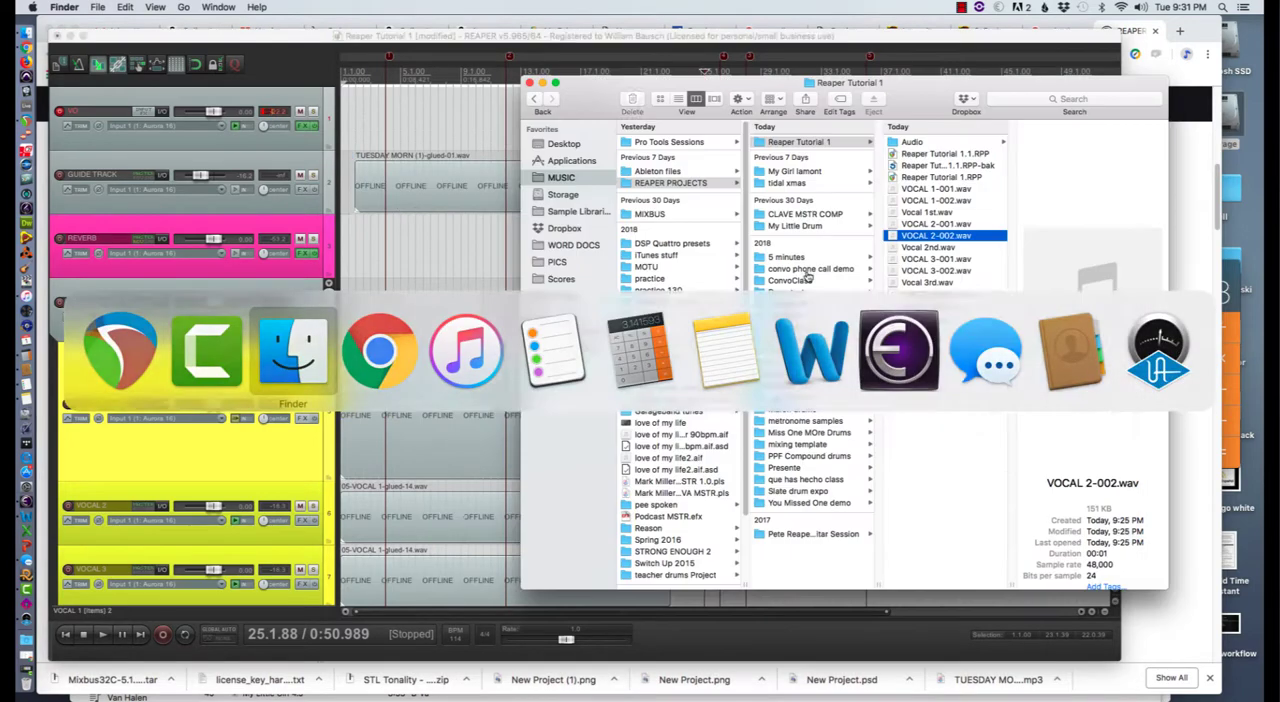
pyautogui.click(783, 145)
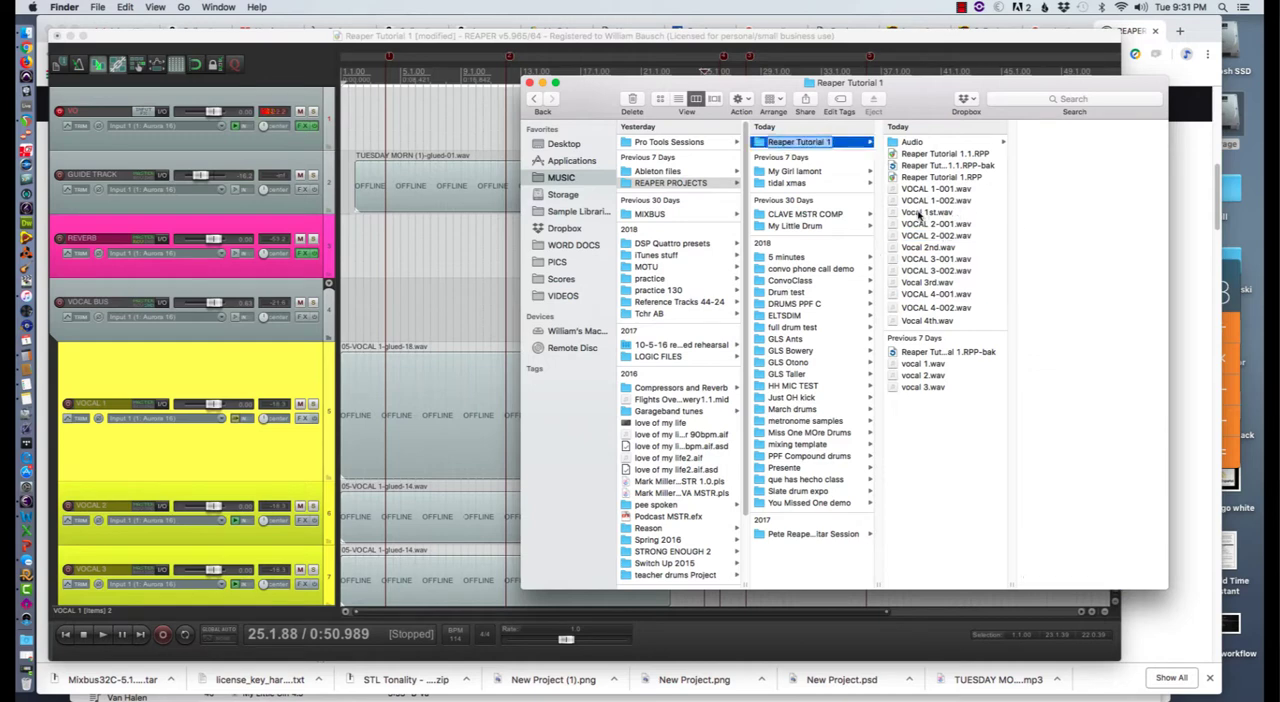
pyautogui.click(925, 214)
pyautogui.click(952, 250)
pyautogui.click(930, 283)
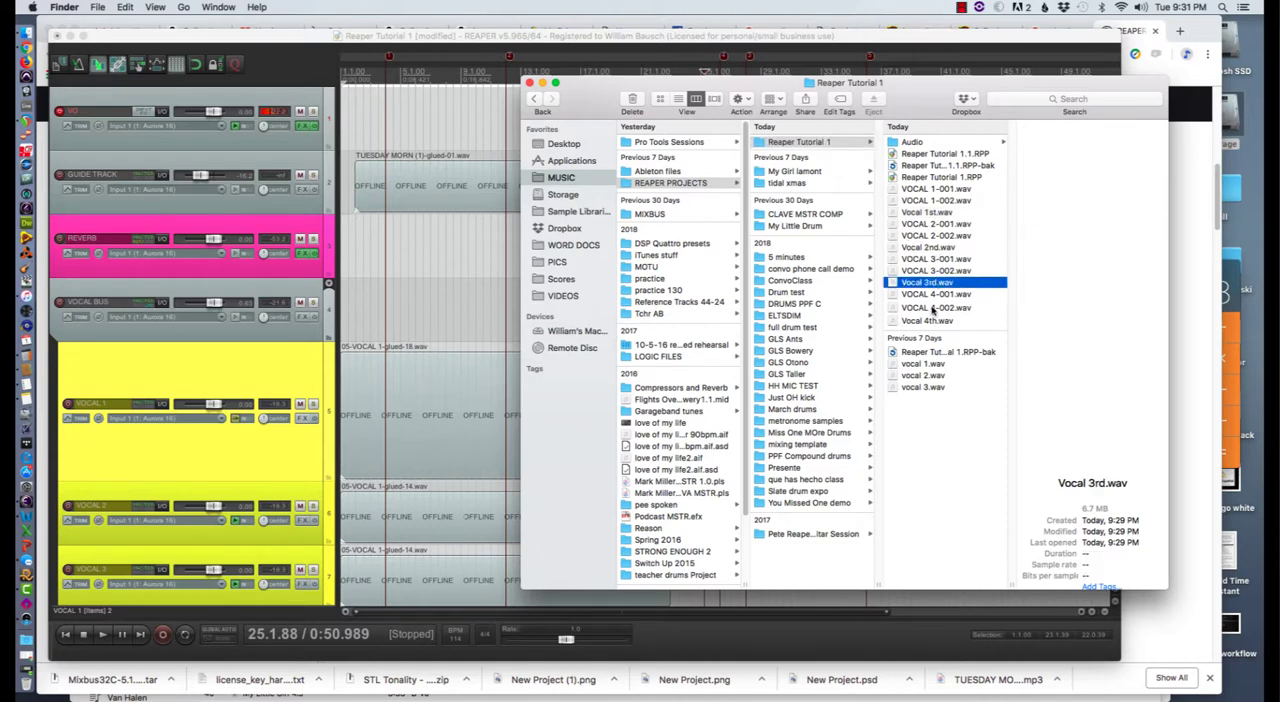
pyautogui.click(928, 320)
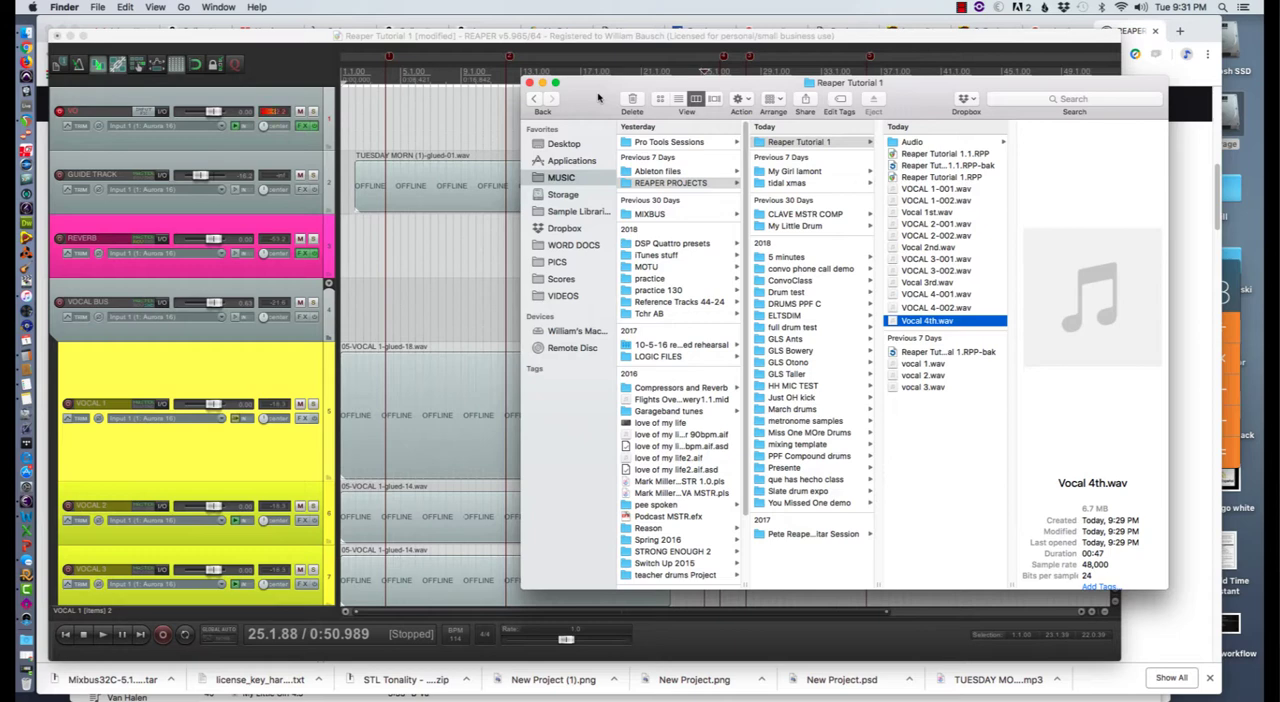
# - Switch back to REAPER, try setting up a render named Sample Mix with a different channel setting, and cancel the render dialog
pyautogui.click(300, 35)
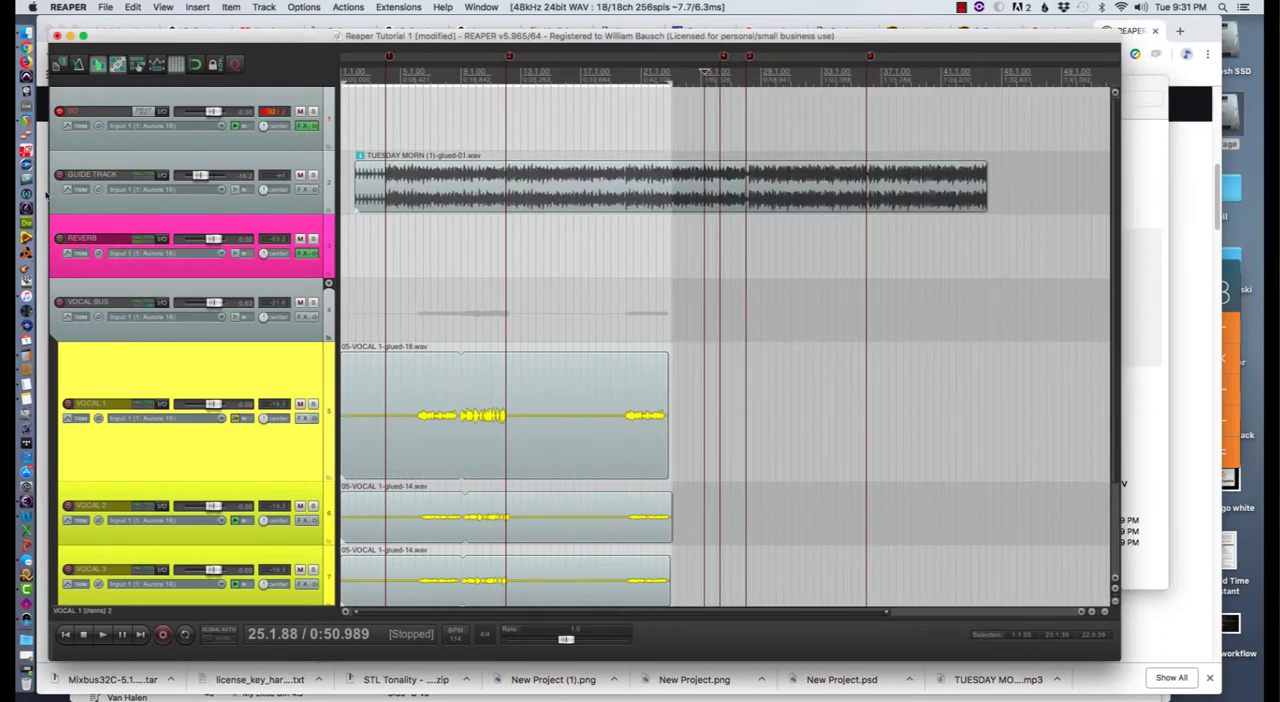
pyautogui.click(105, 7)
pyautogui.click(122, 186)
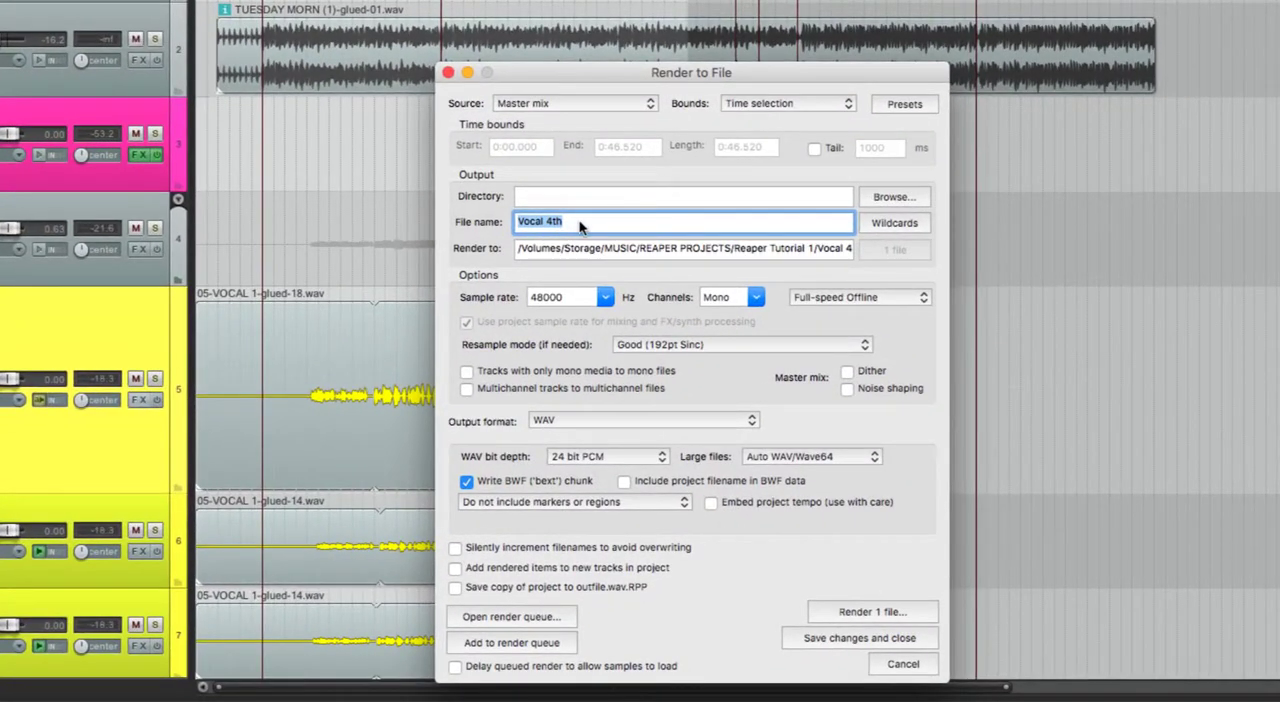
pyautogui.moveTo(580, 227); pyautogui.dragTo(509, 220)
pyautogui.write('Sa')
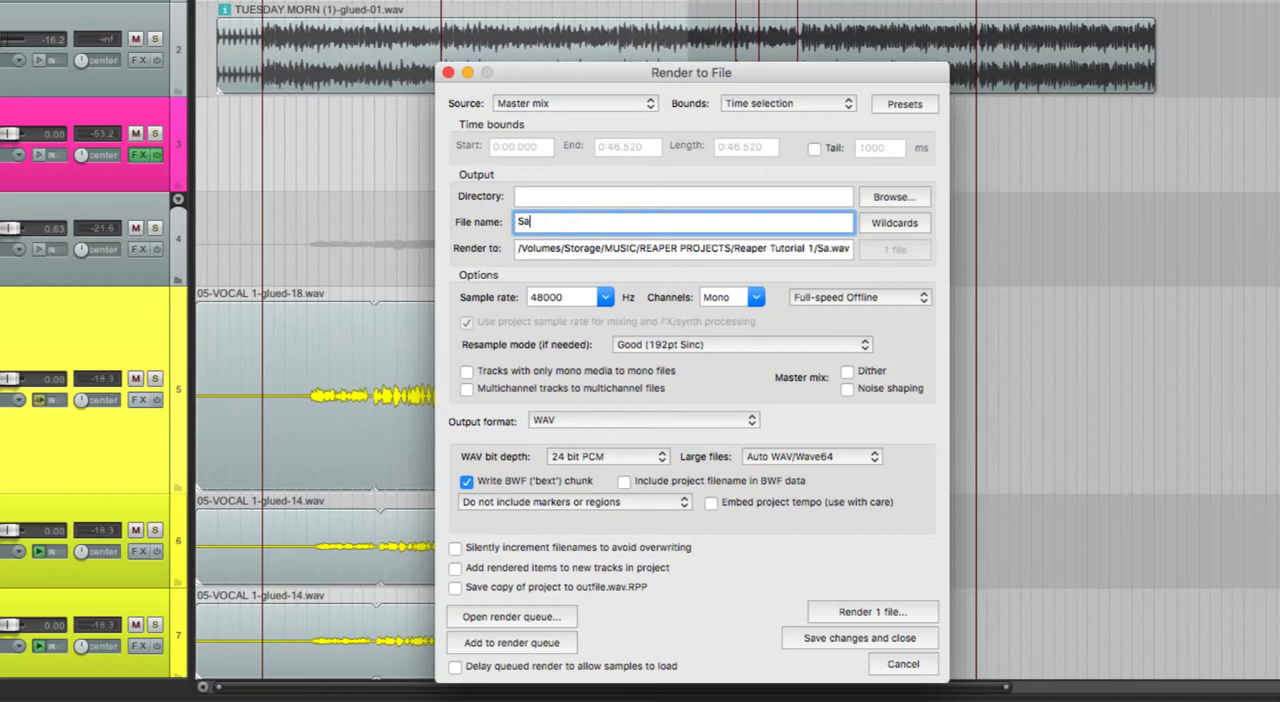
pyautogui.write('mple Mix')
pyautogui.click(737, 293)
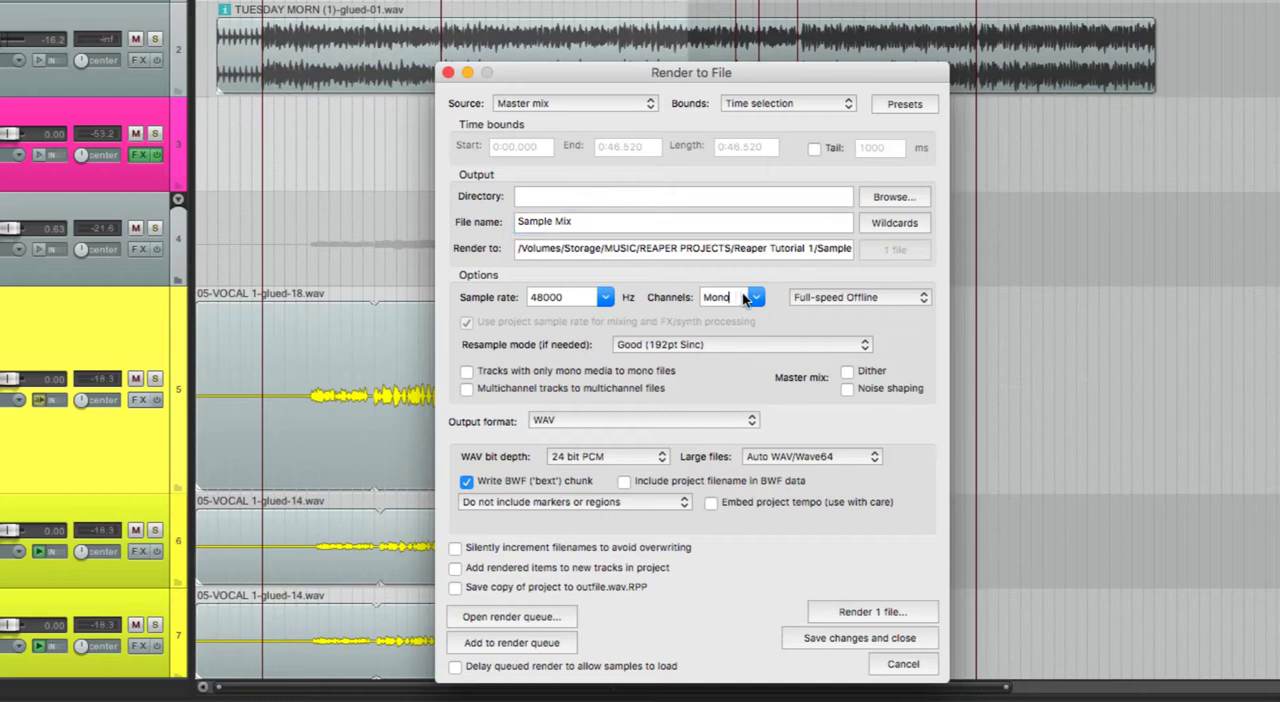
pyautogui.click(731, 330)
pyautogui.click(902, 664)
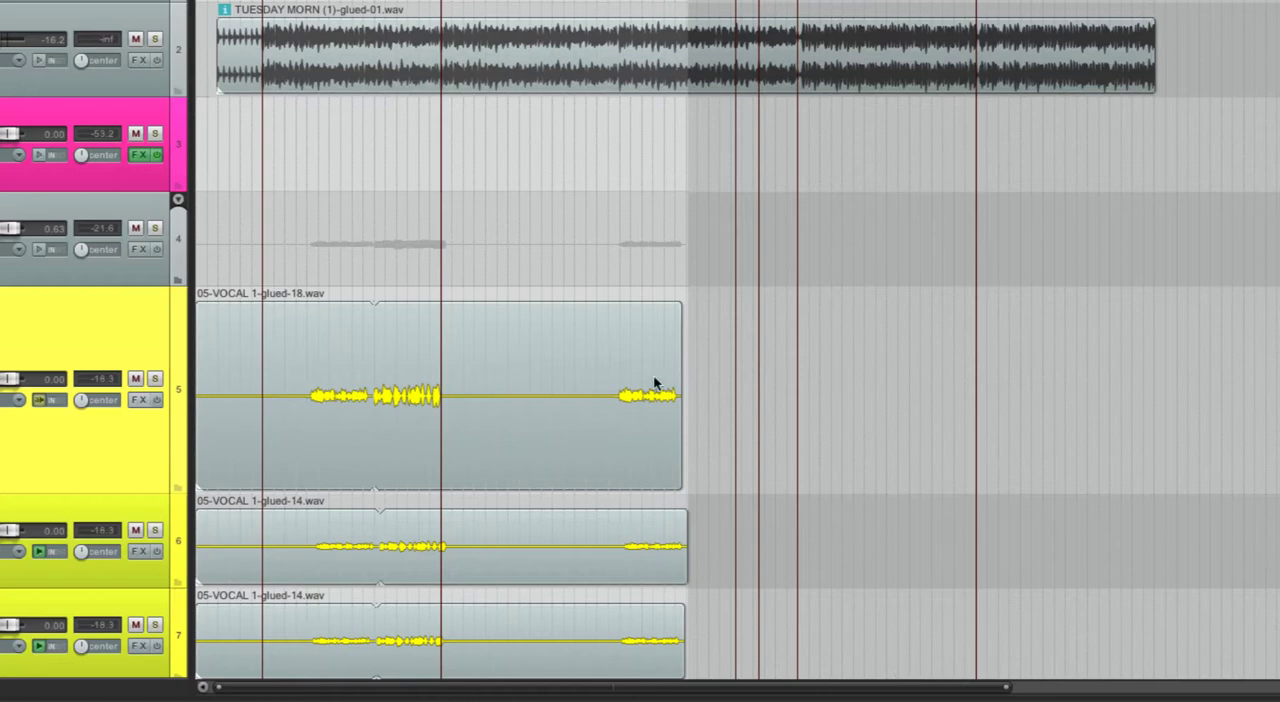